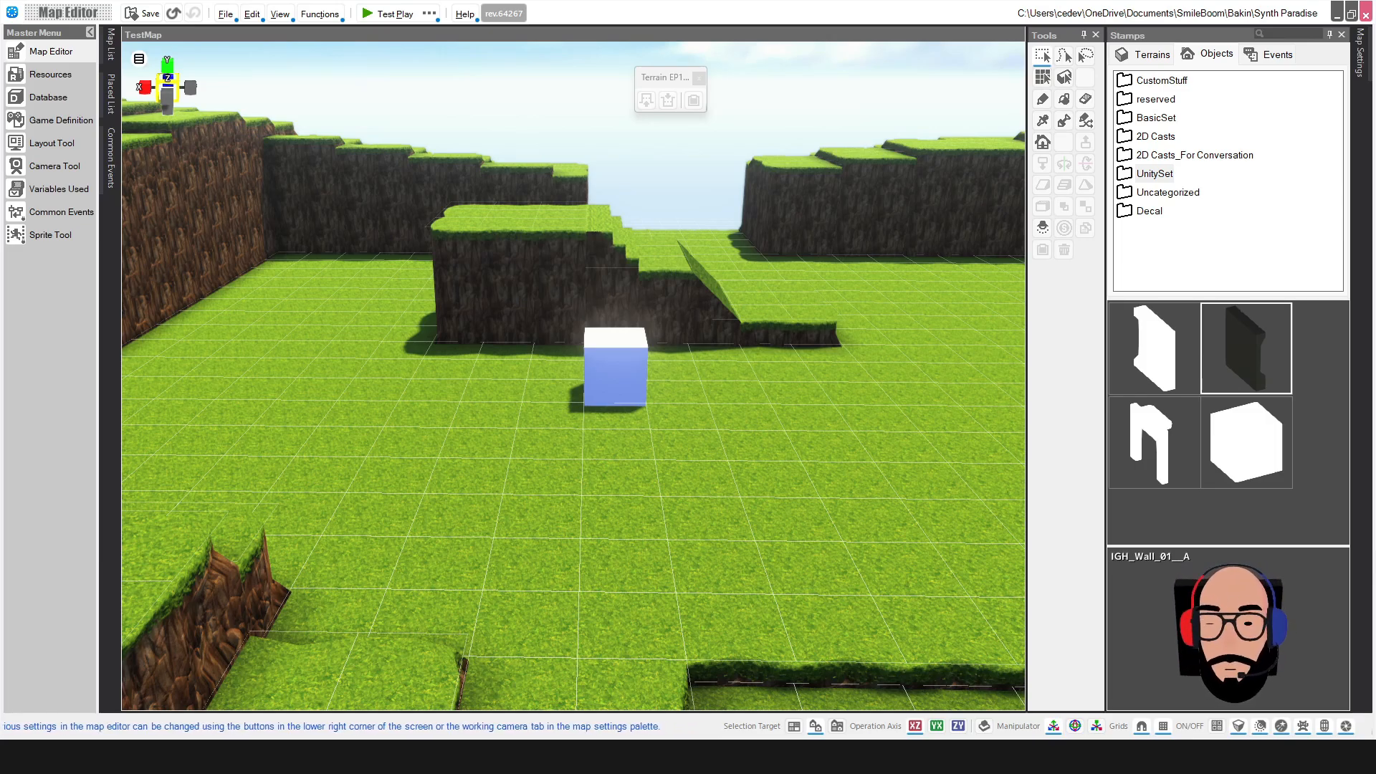
Switch from the Bakin map editor to Unity and open the Package Manager.
left_click(943, 756)
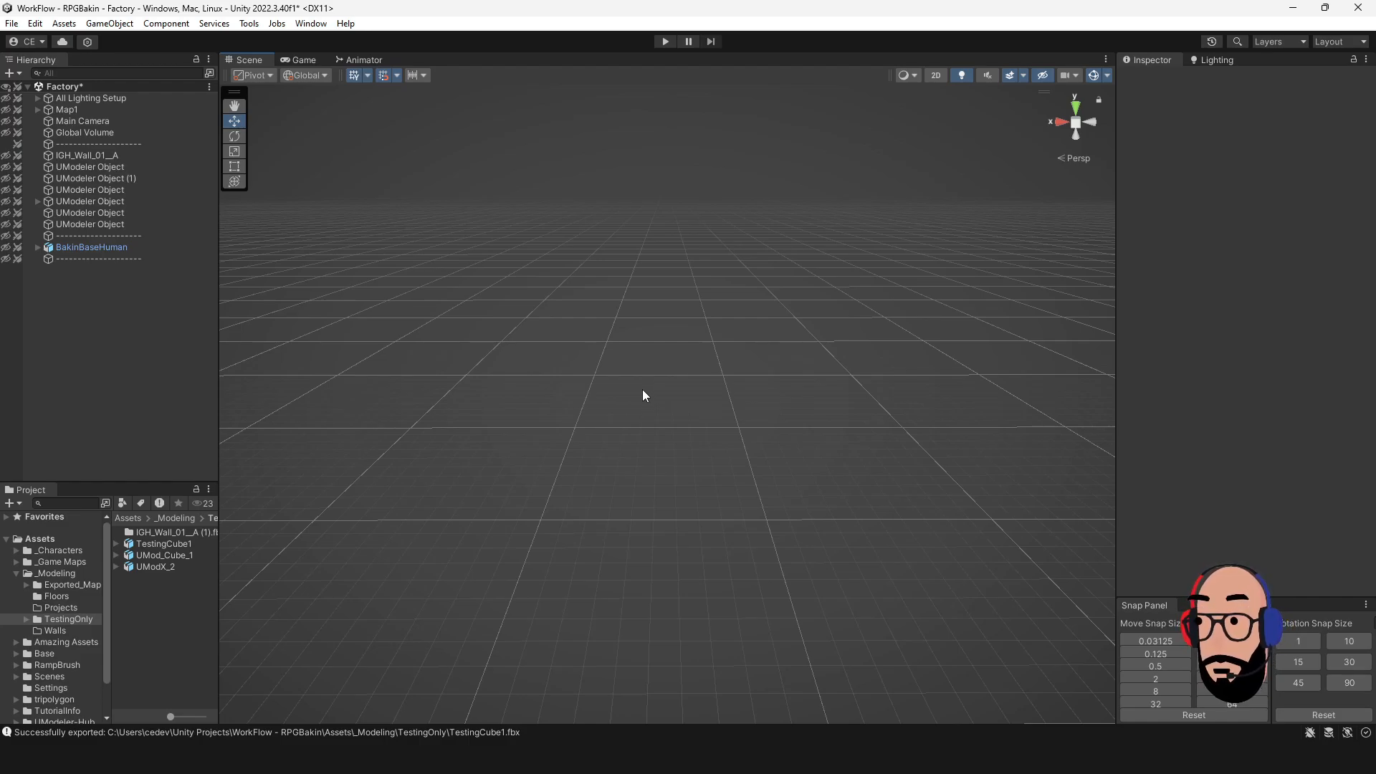
left_click(313, 24)
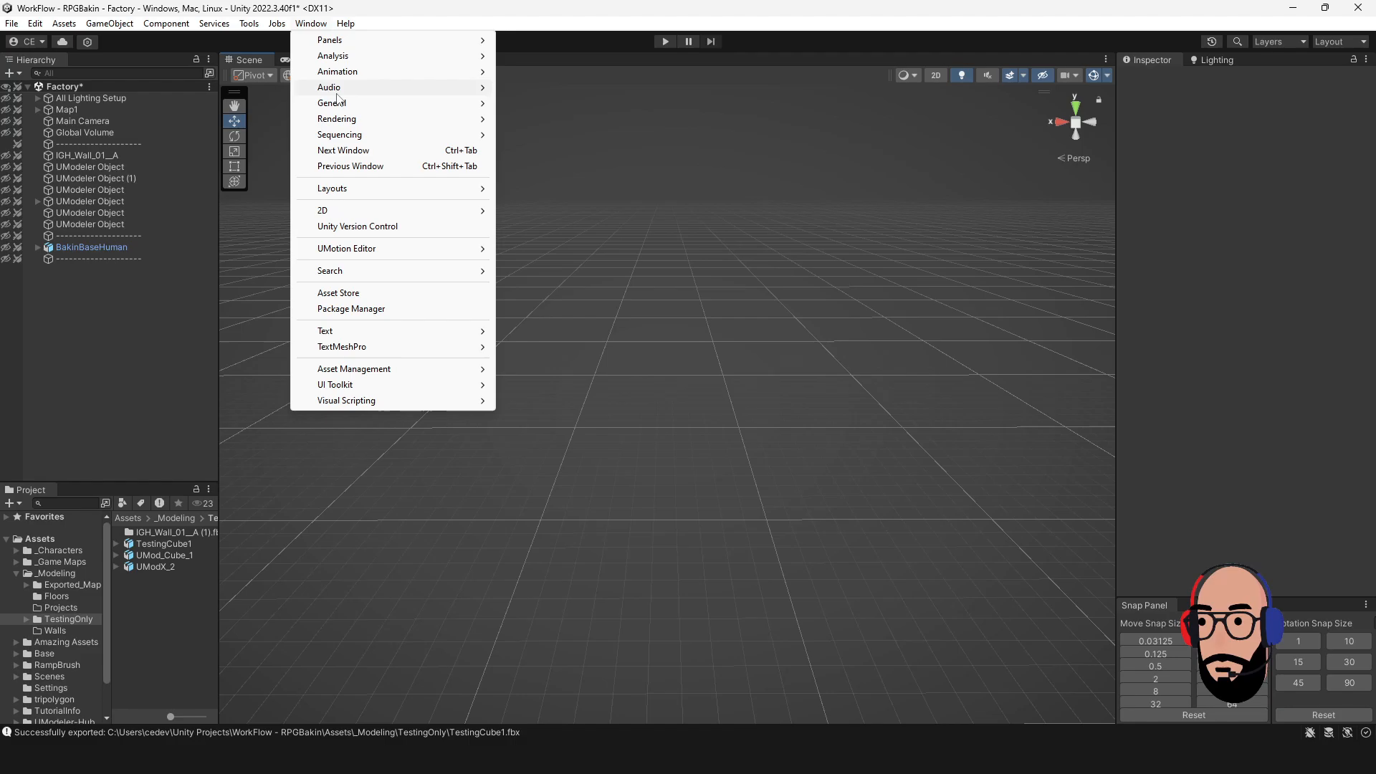
left_click(349, 310)
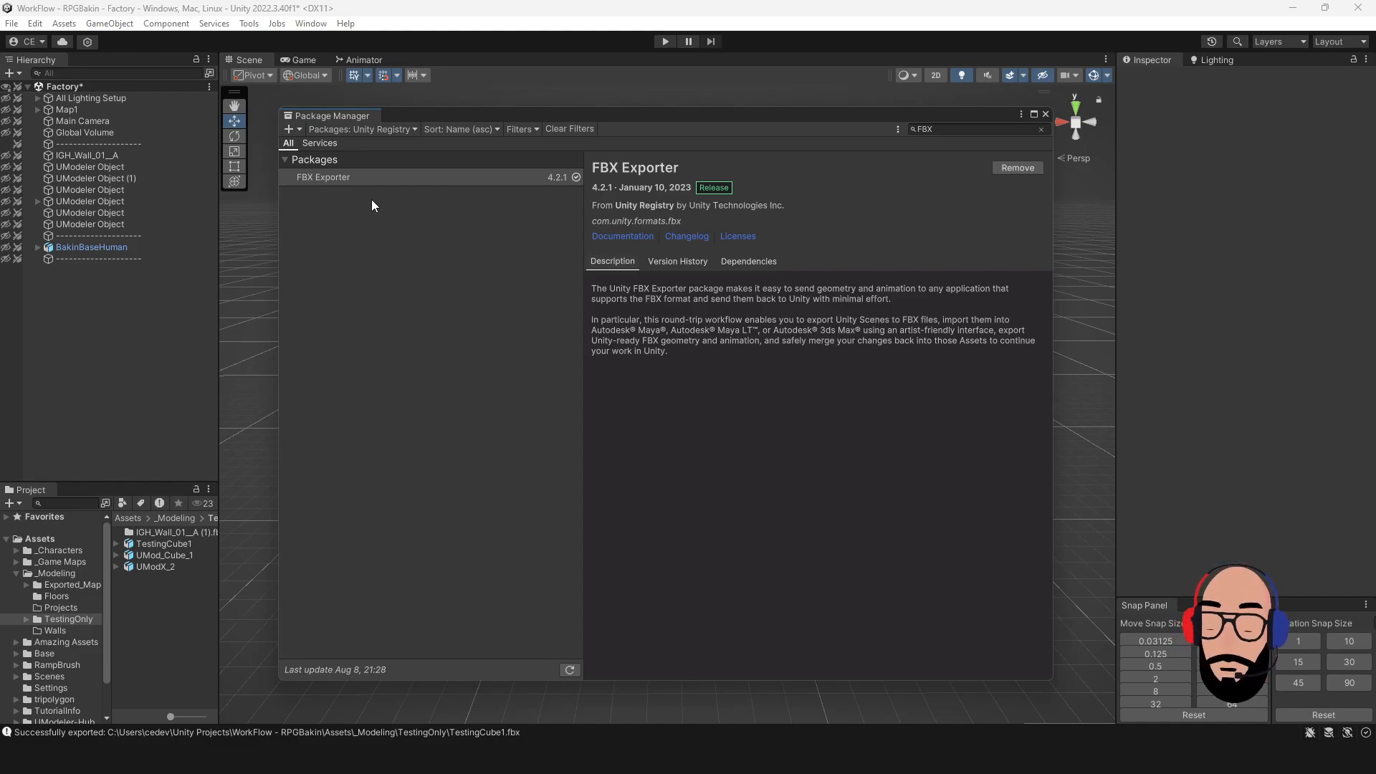
Set the package source to My Assets and search it for UModeler.
left_click(408, 131)
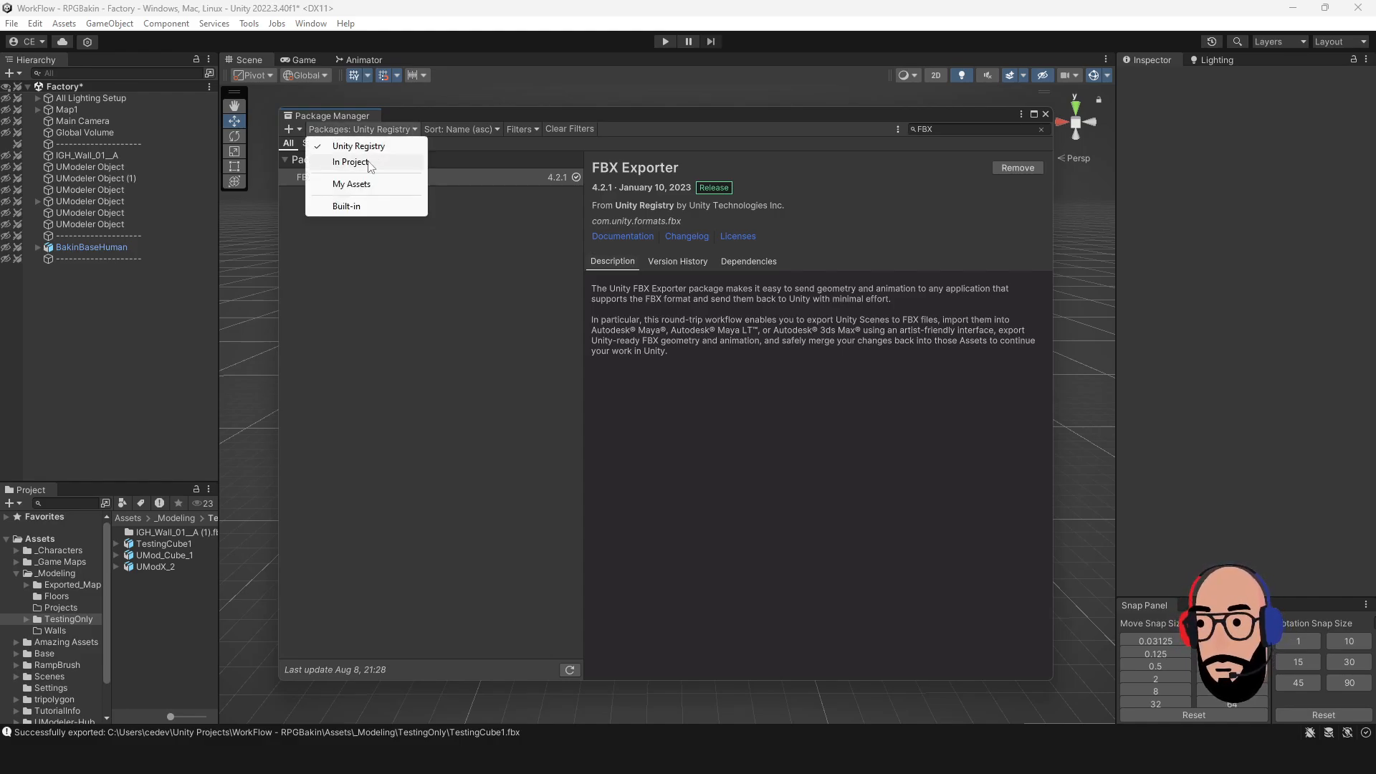
left_click(360, 186)
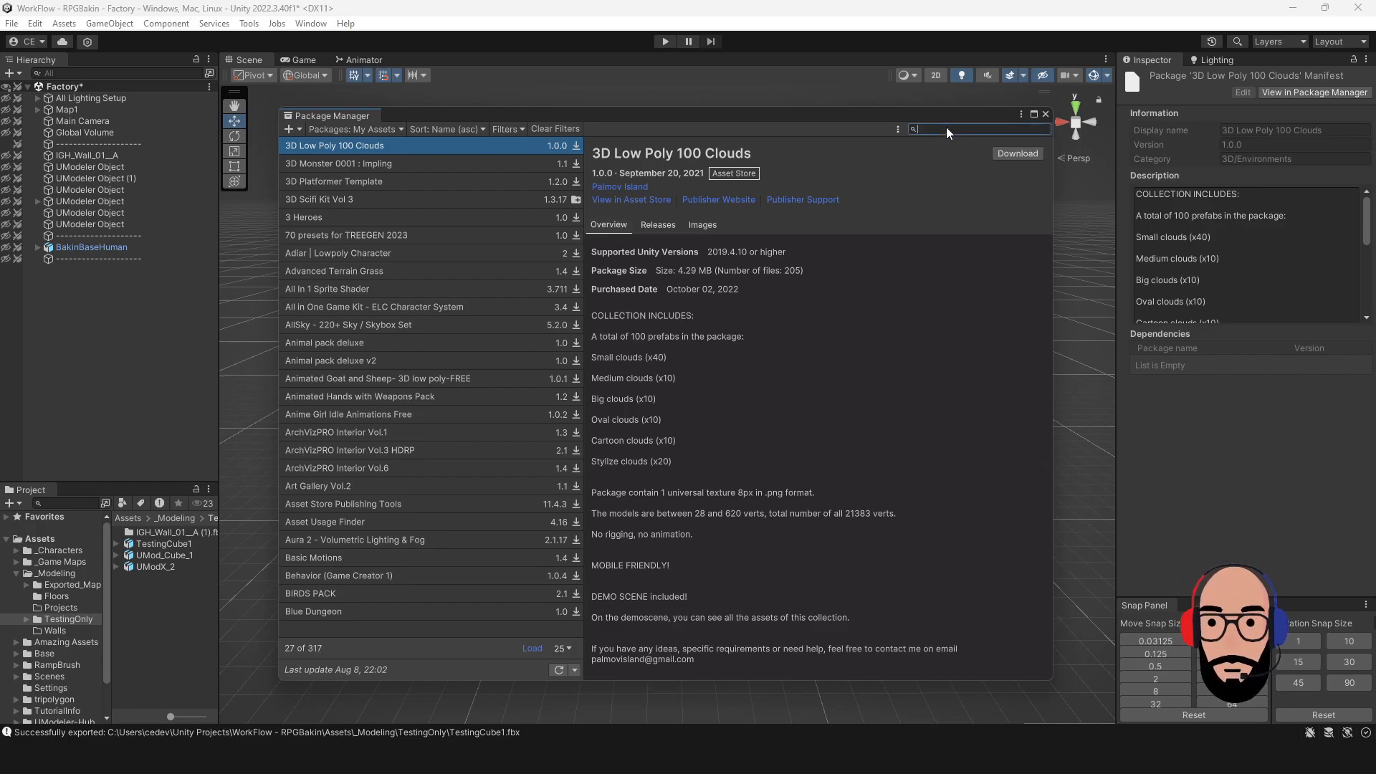
type("UMod")
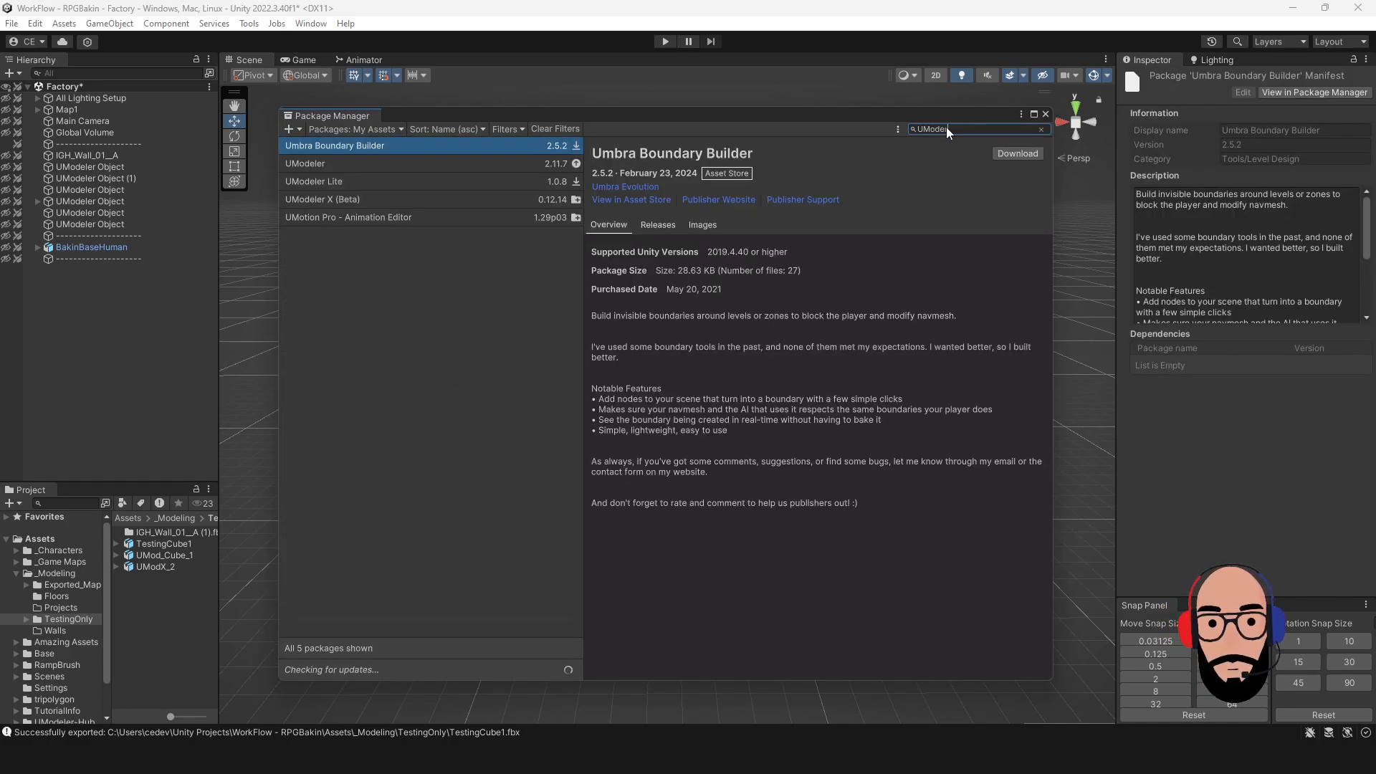
type("eler")
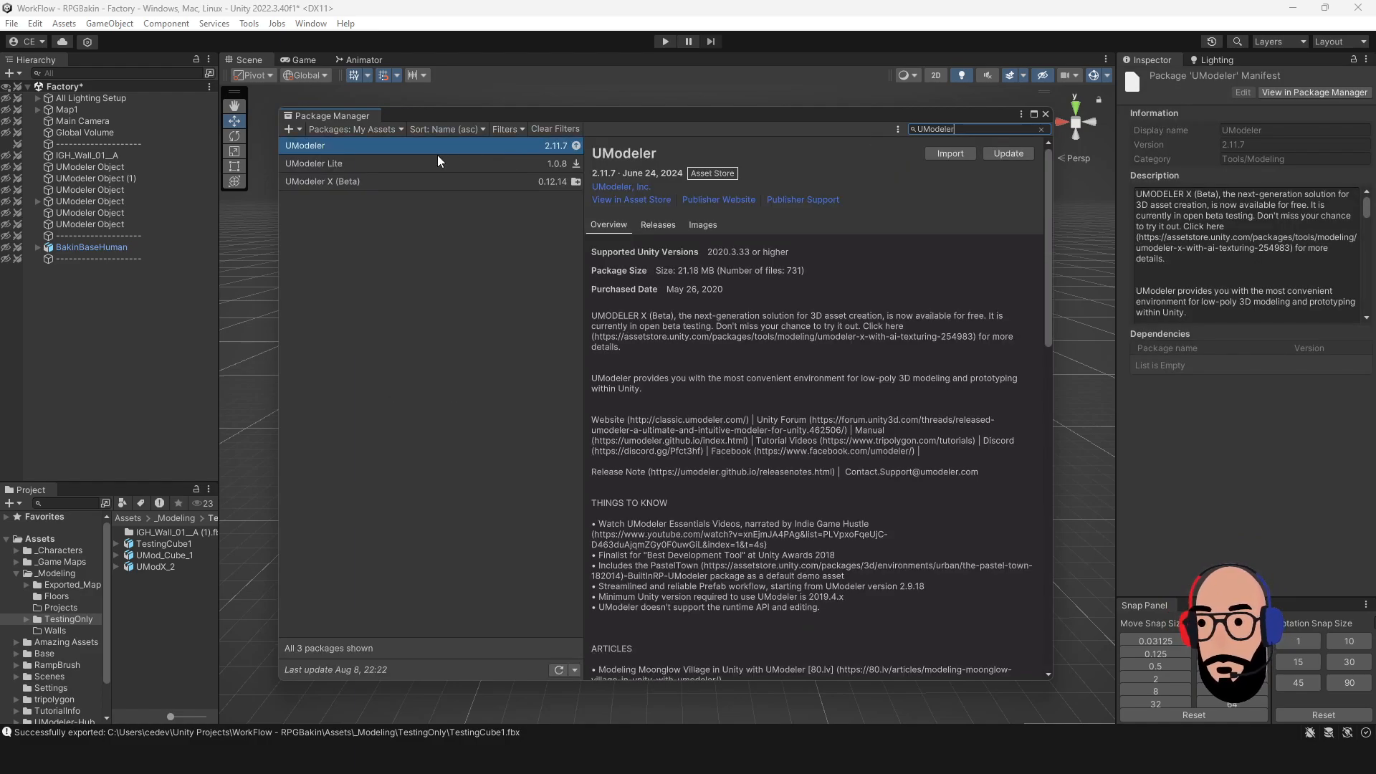
View the package details of UModeler Lite, UModeler X (Beta) and UModeler in turn.
left_click(427, 166)
left_click(426, 179)
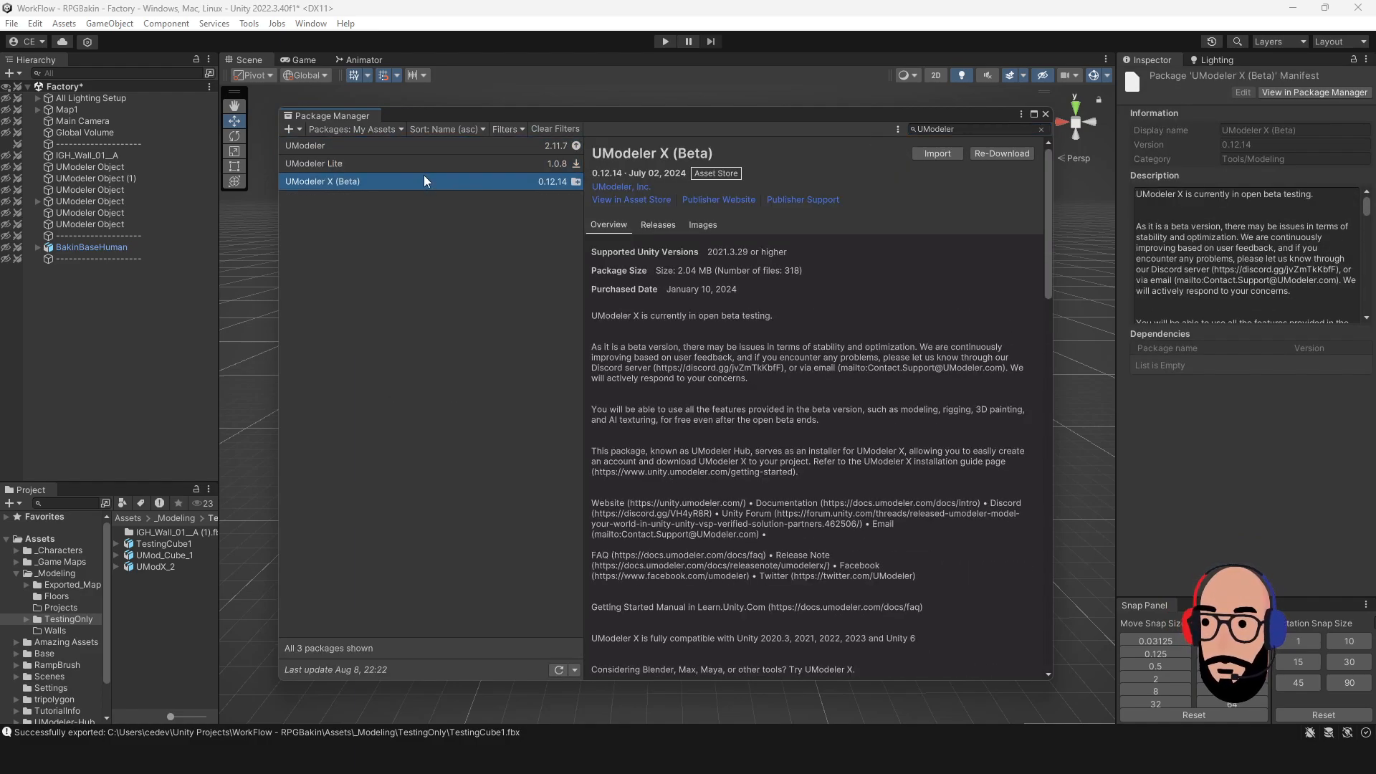
left_click(425, 164)
left_click(425, 147)
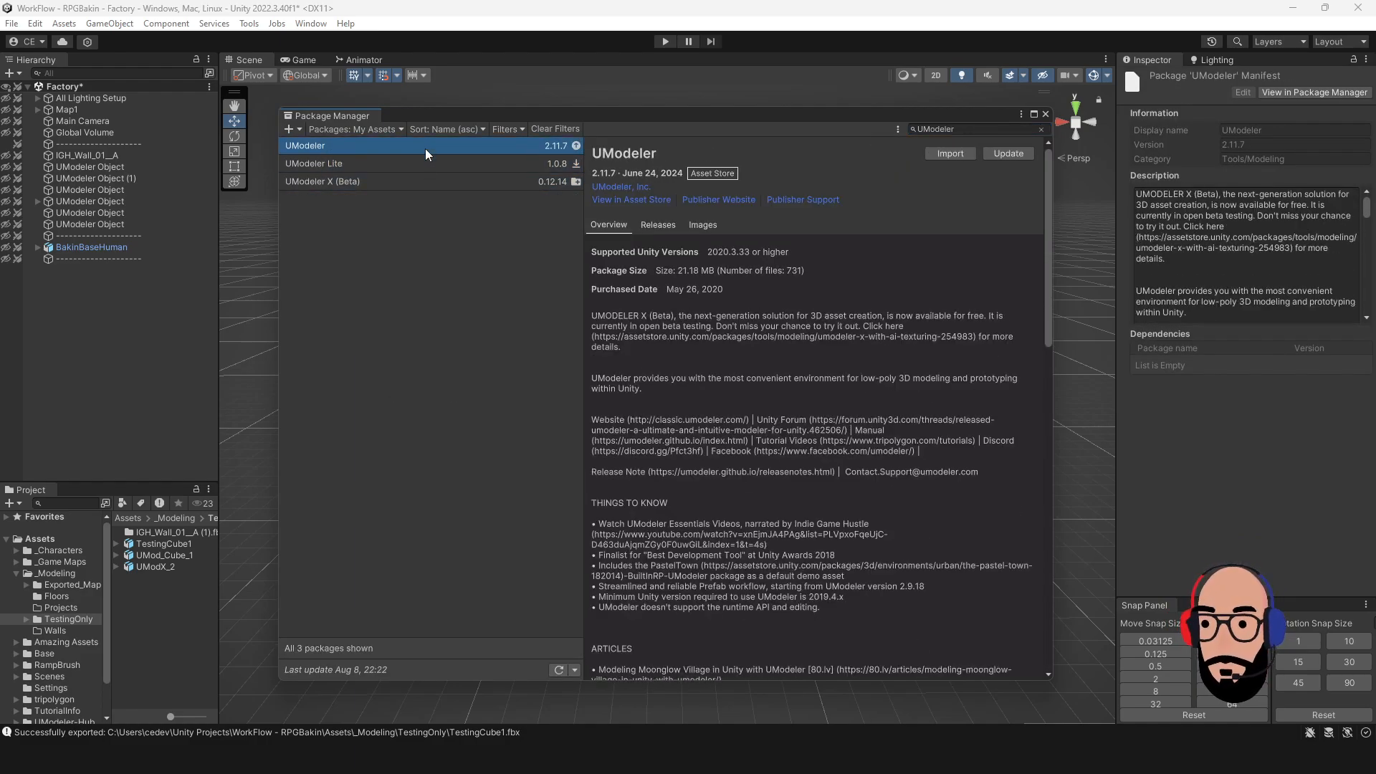
Open UModeler's Asset Store page in the browser and look over its product information.
left_click(613, 201)
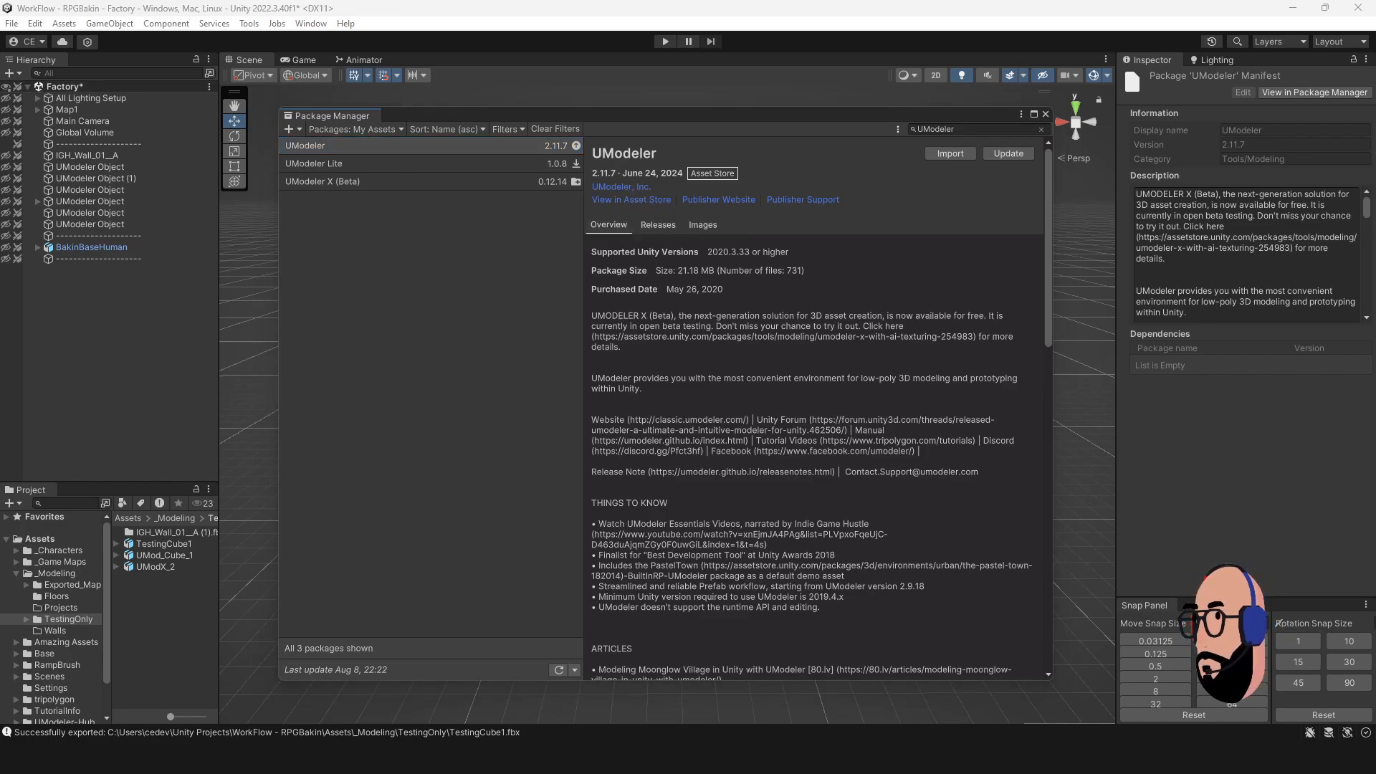
left_click_drag(0, 236, 917, 0)
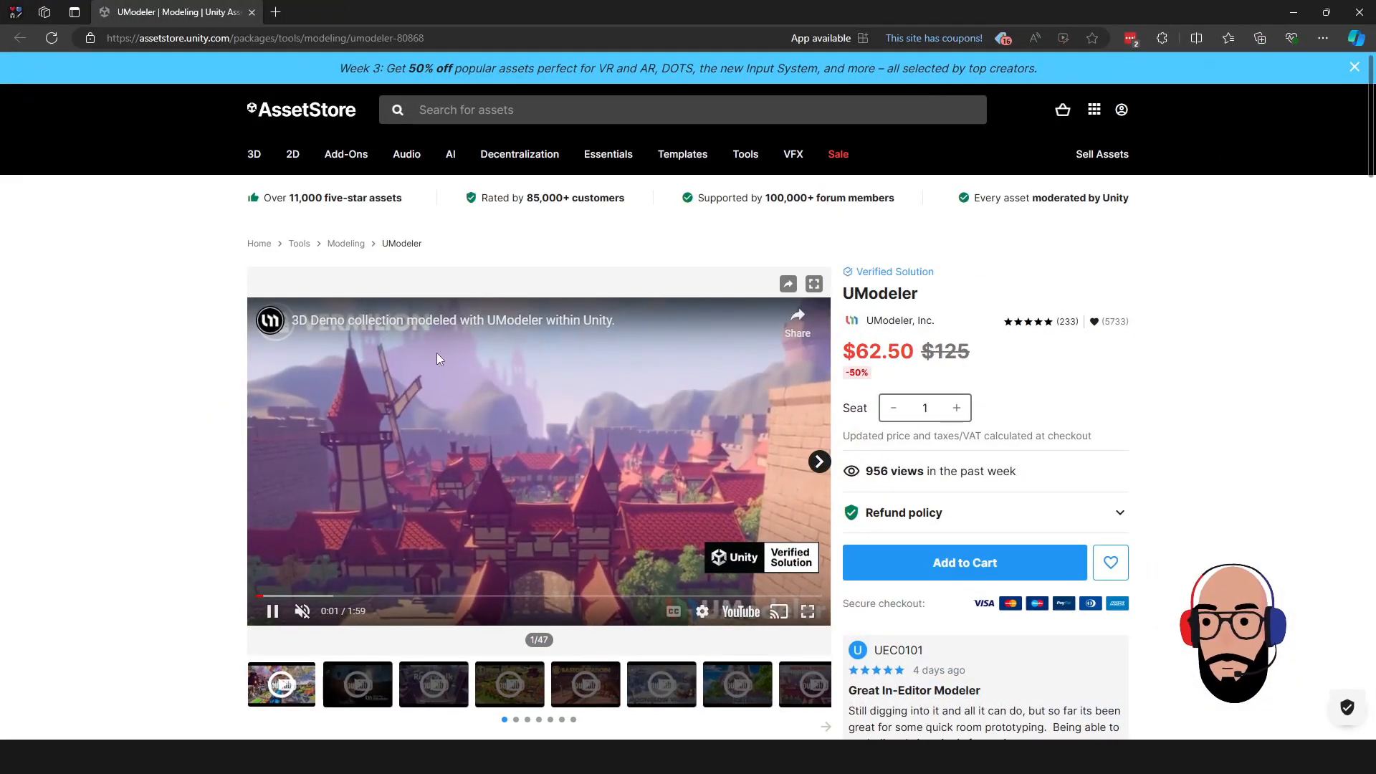
scroll(258, 380, "down", 1)
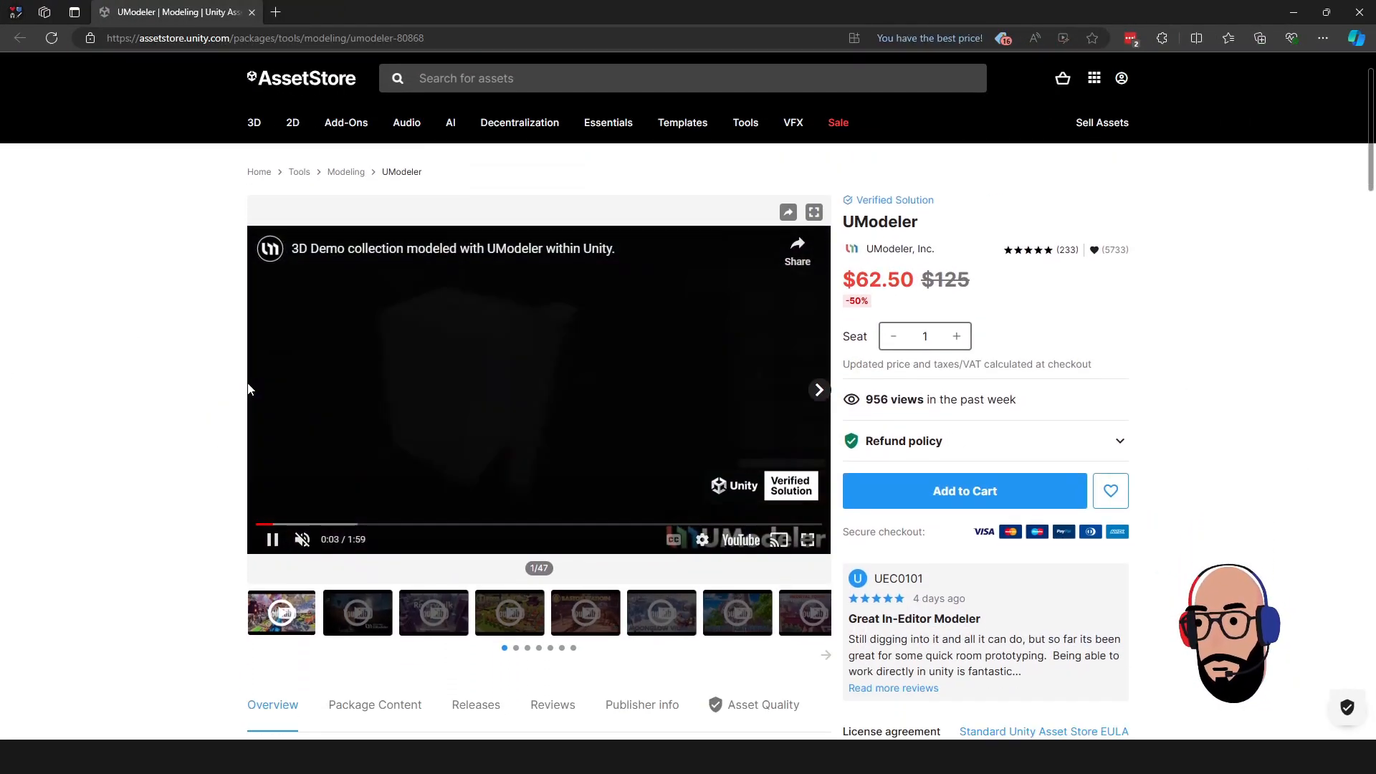
scroll(219, 377, "down", 1)
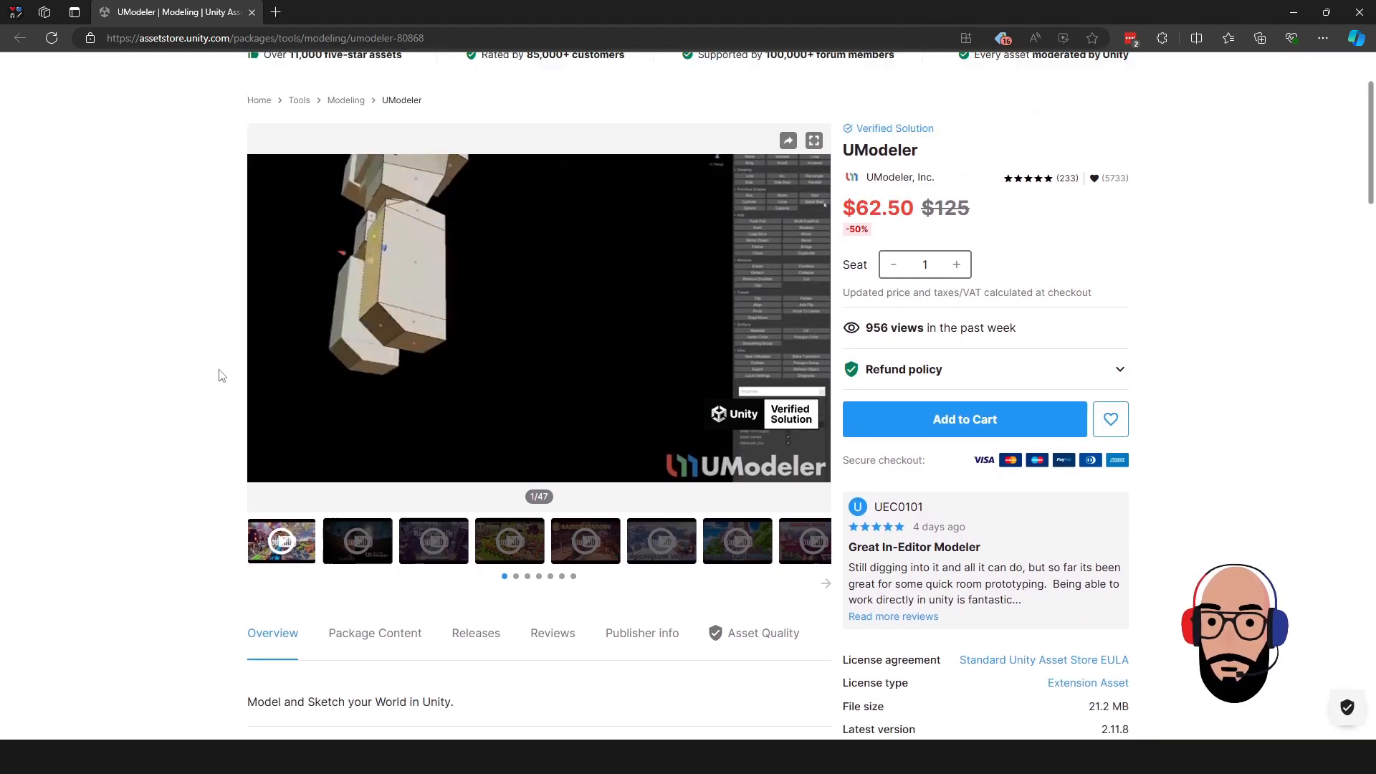
scroll(219, 376, "up", 1)
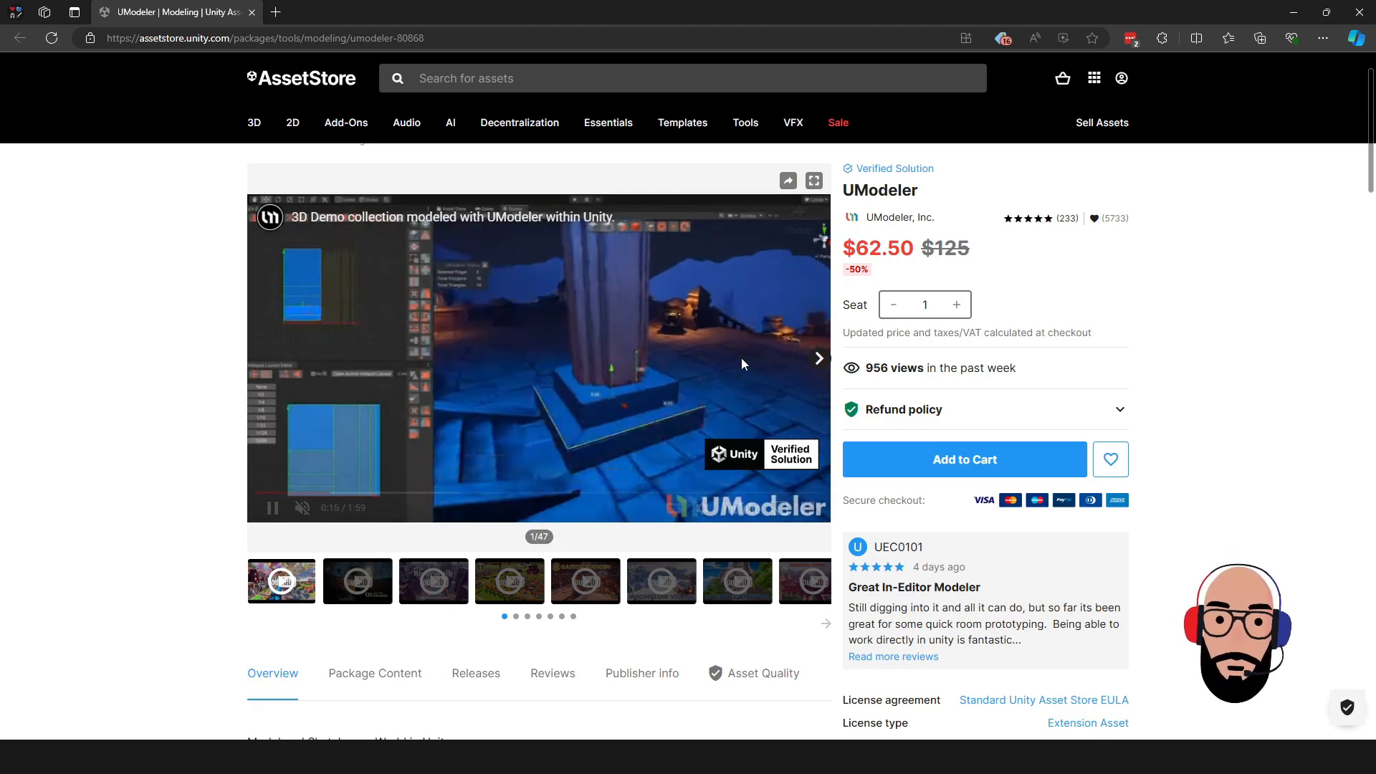
Open the publisher page of UModeler, Inc. and browse its listed assets for UModeler X (Beta).
left_click(871, 220)
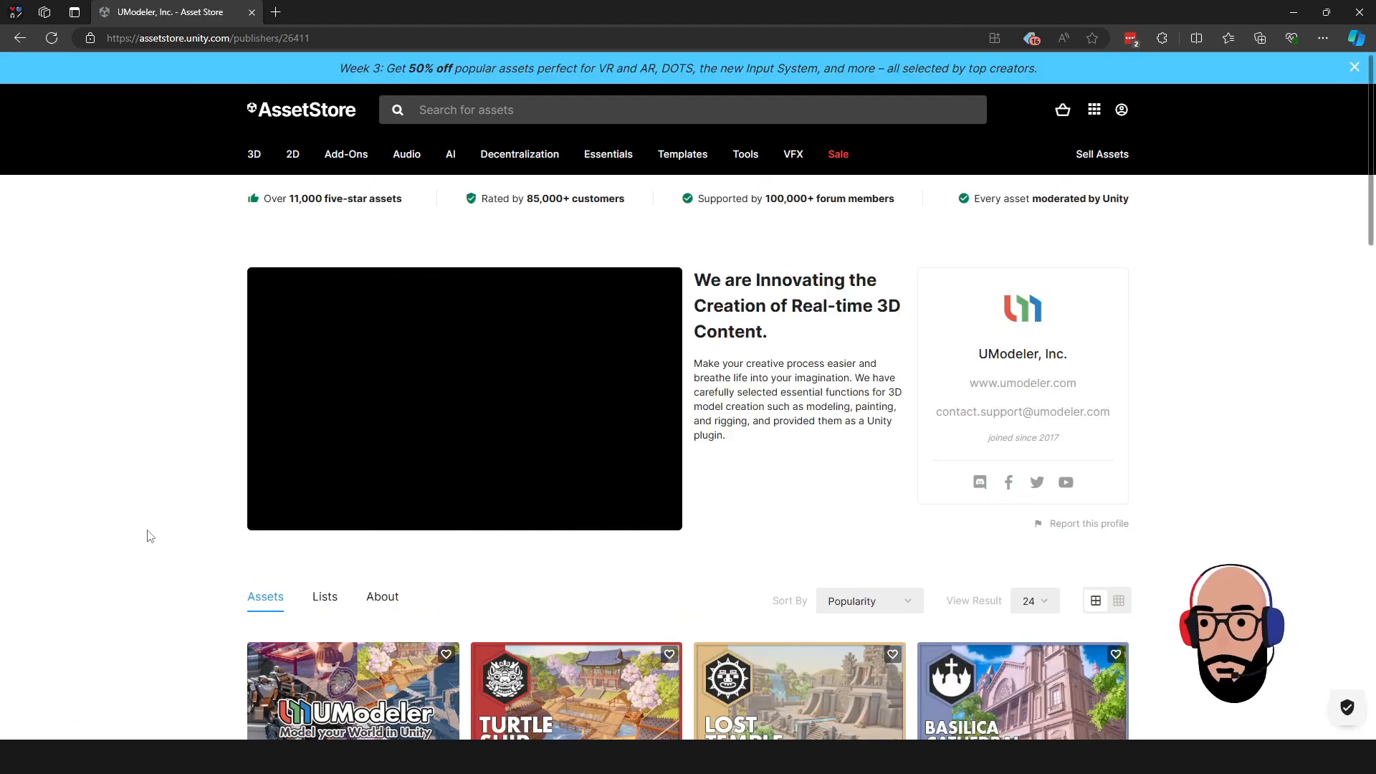
scroll(172, 534, "down", 2)
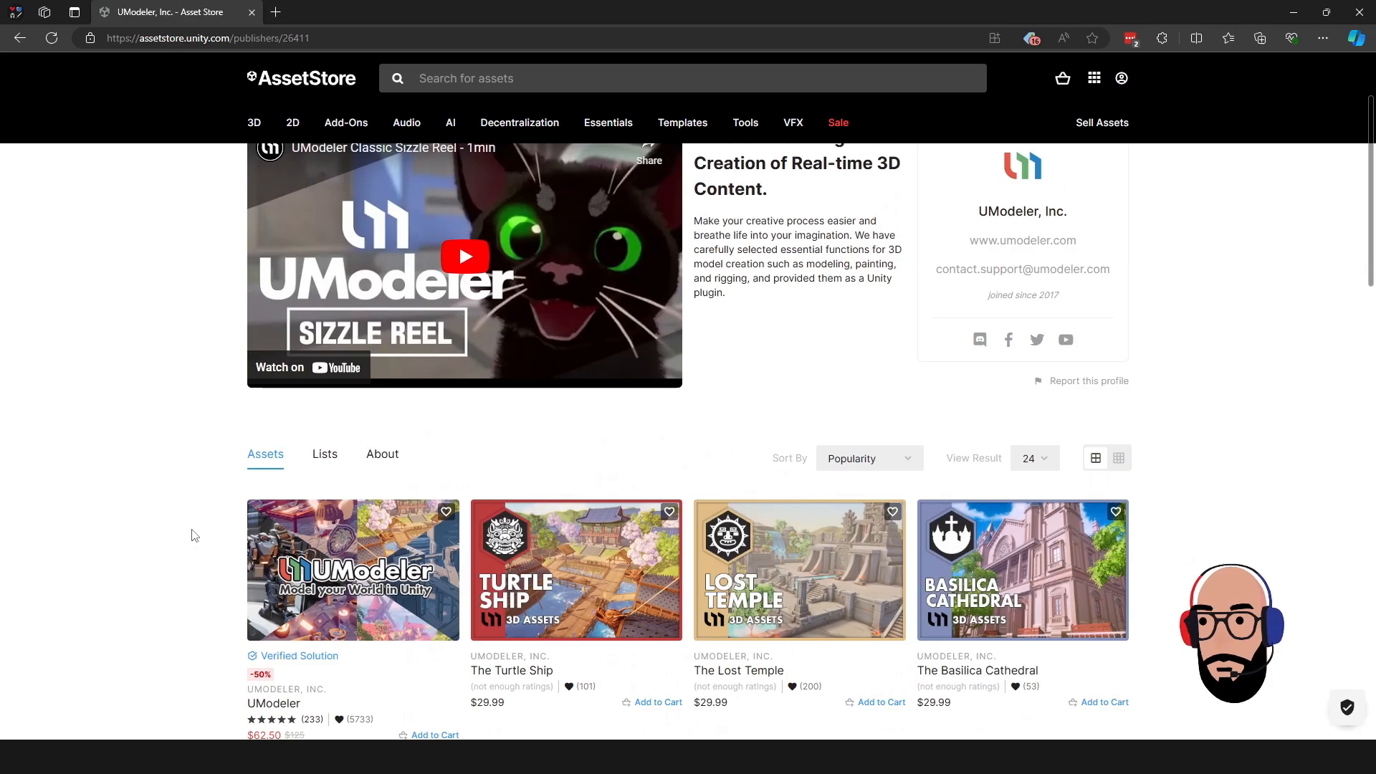
scroll(191, 534, "down", 5)
scroll(192, 537, "up", 7)
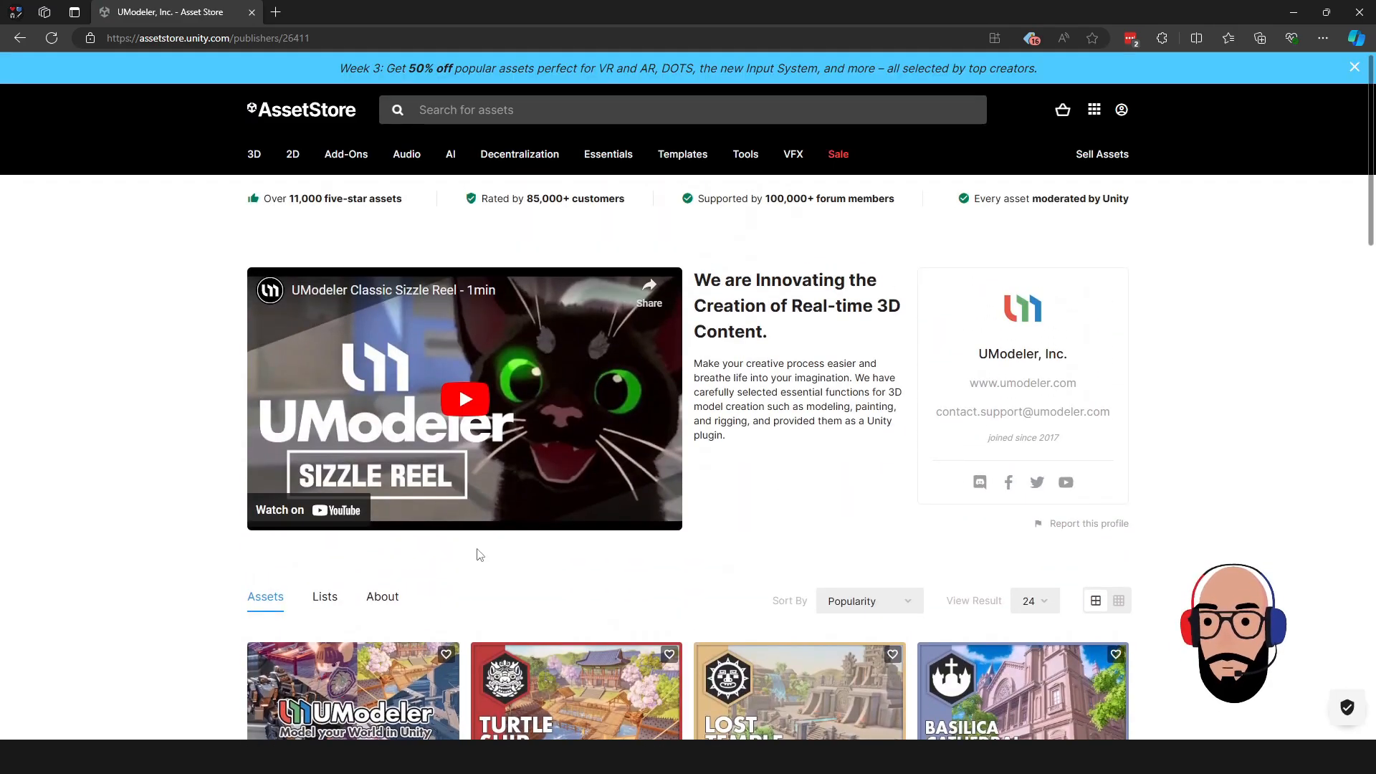
scroll(480, 558, "down", 20)
scroll(463, 571, "up", 6)
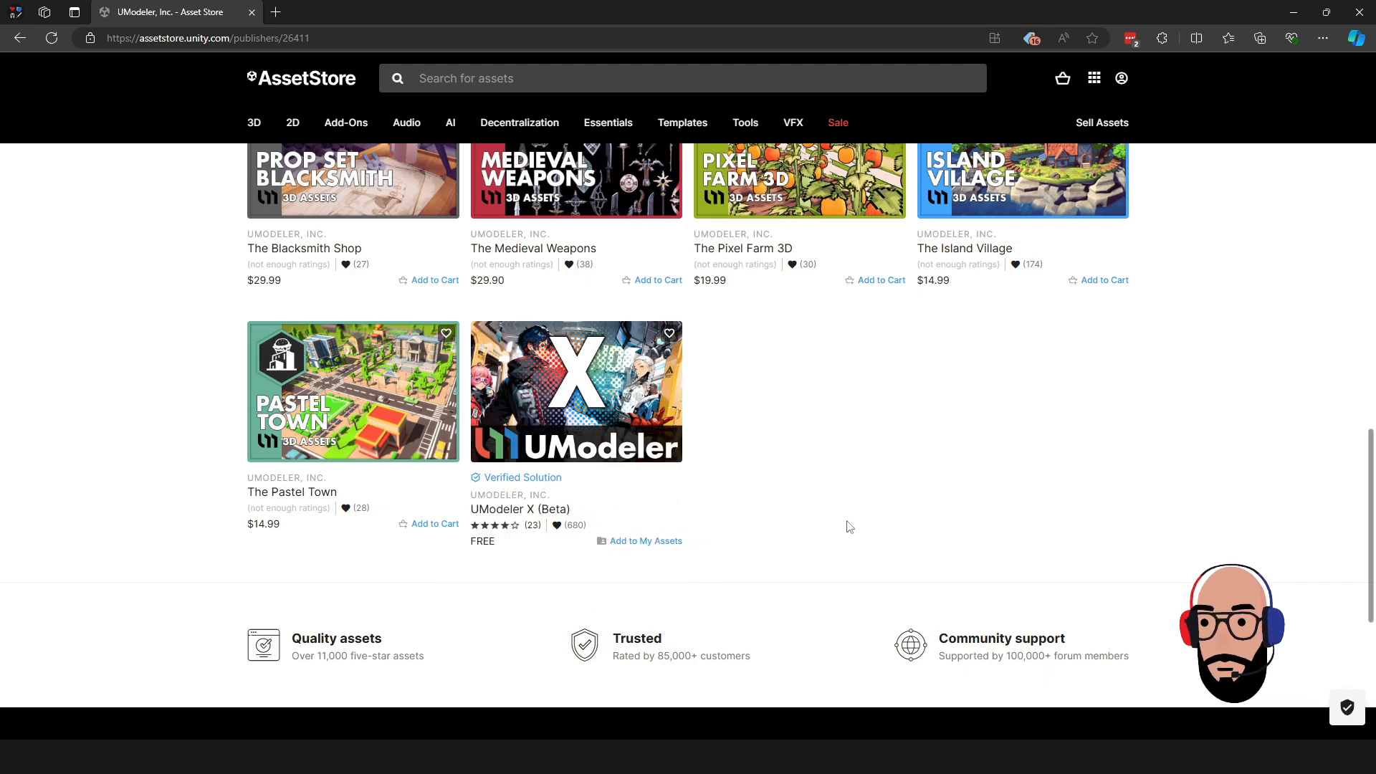
Open the UModeler X (Beta) store page, pause its video, and return to Unity.
left_click(487, 509)
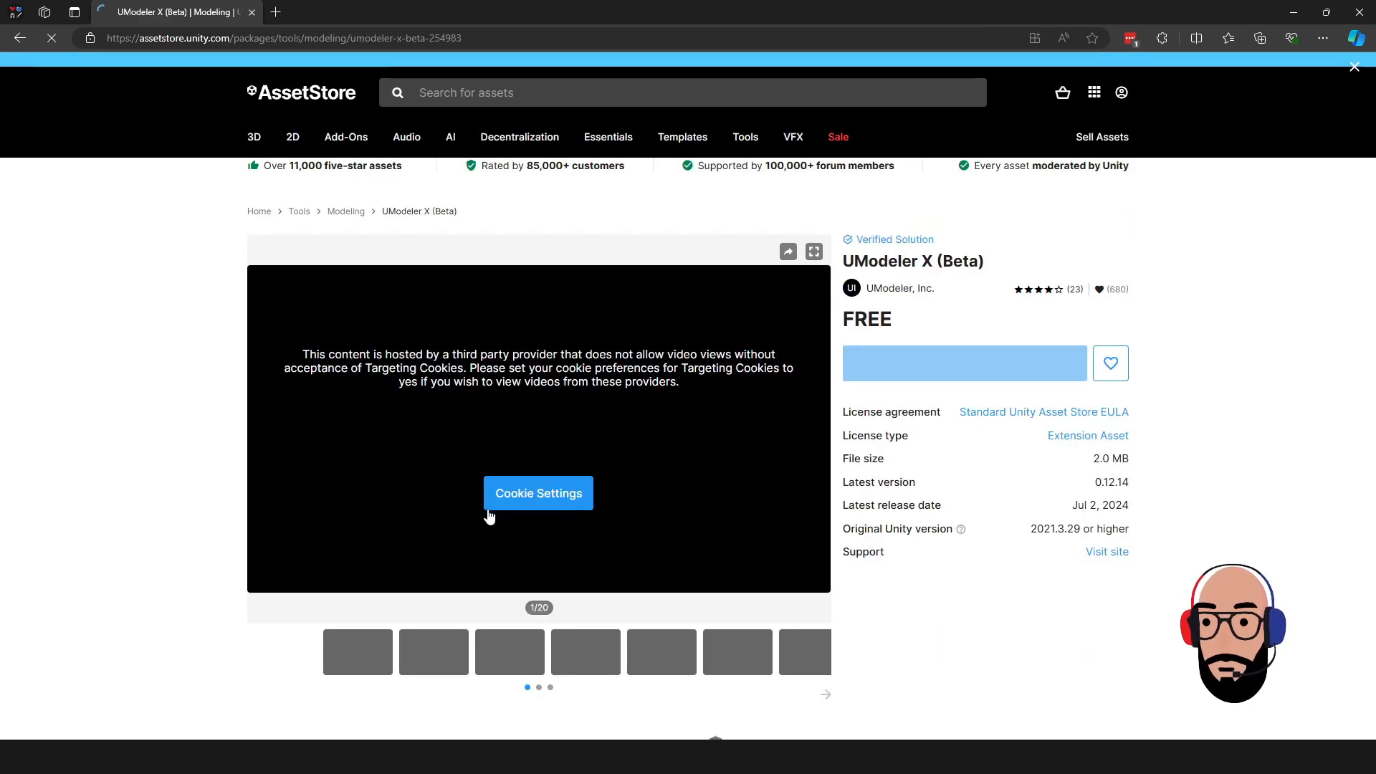
left_click(273, 610)
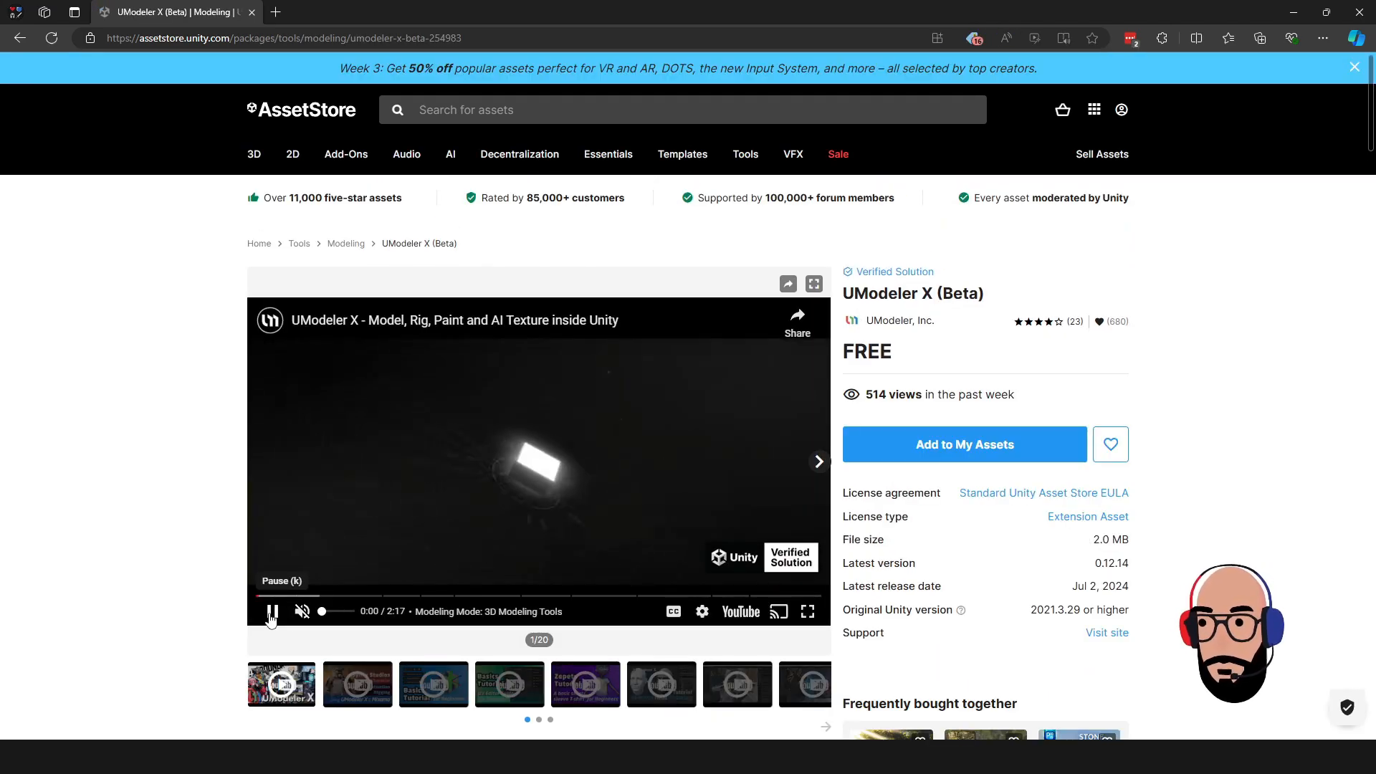
left_click(801, 484)
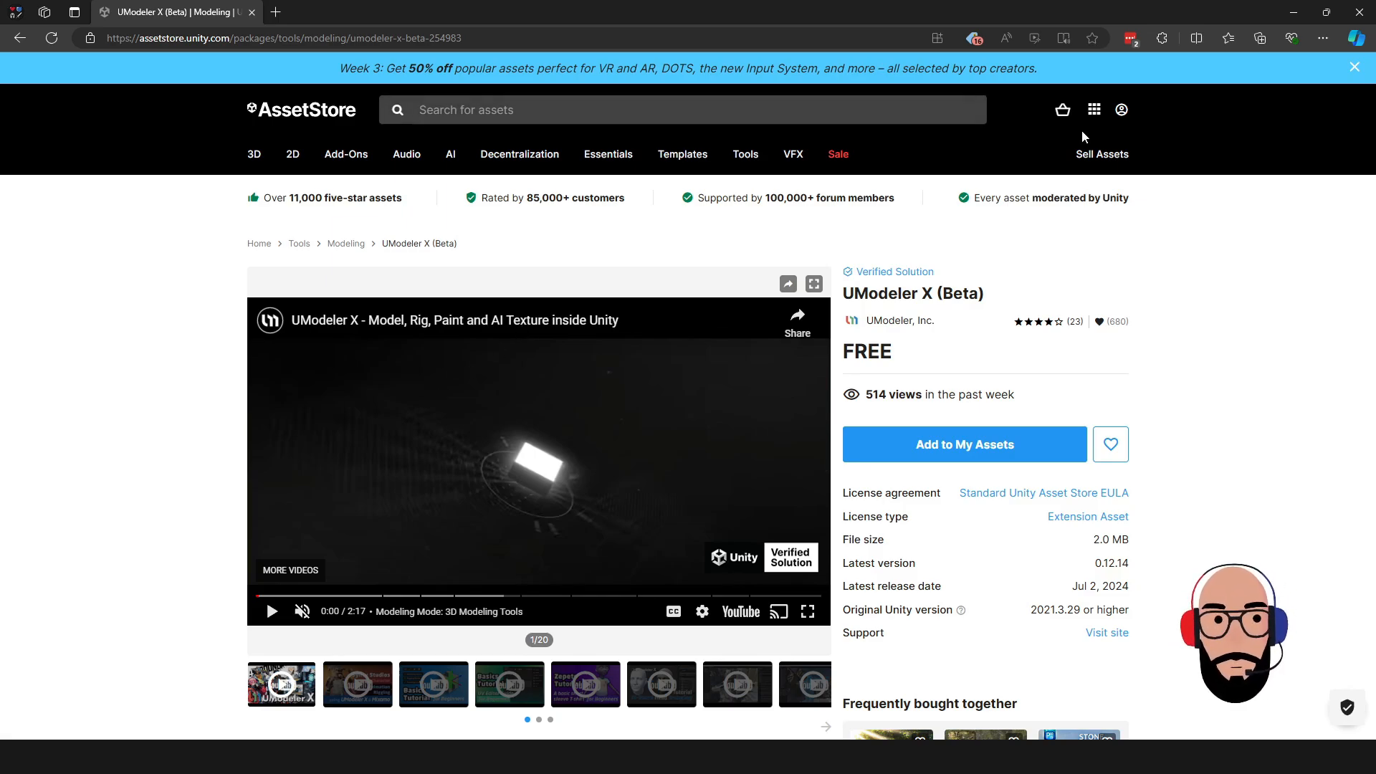
left_click(1295, 14)
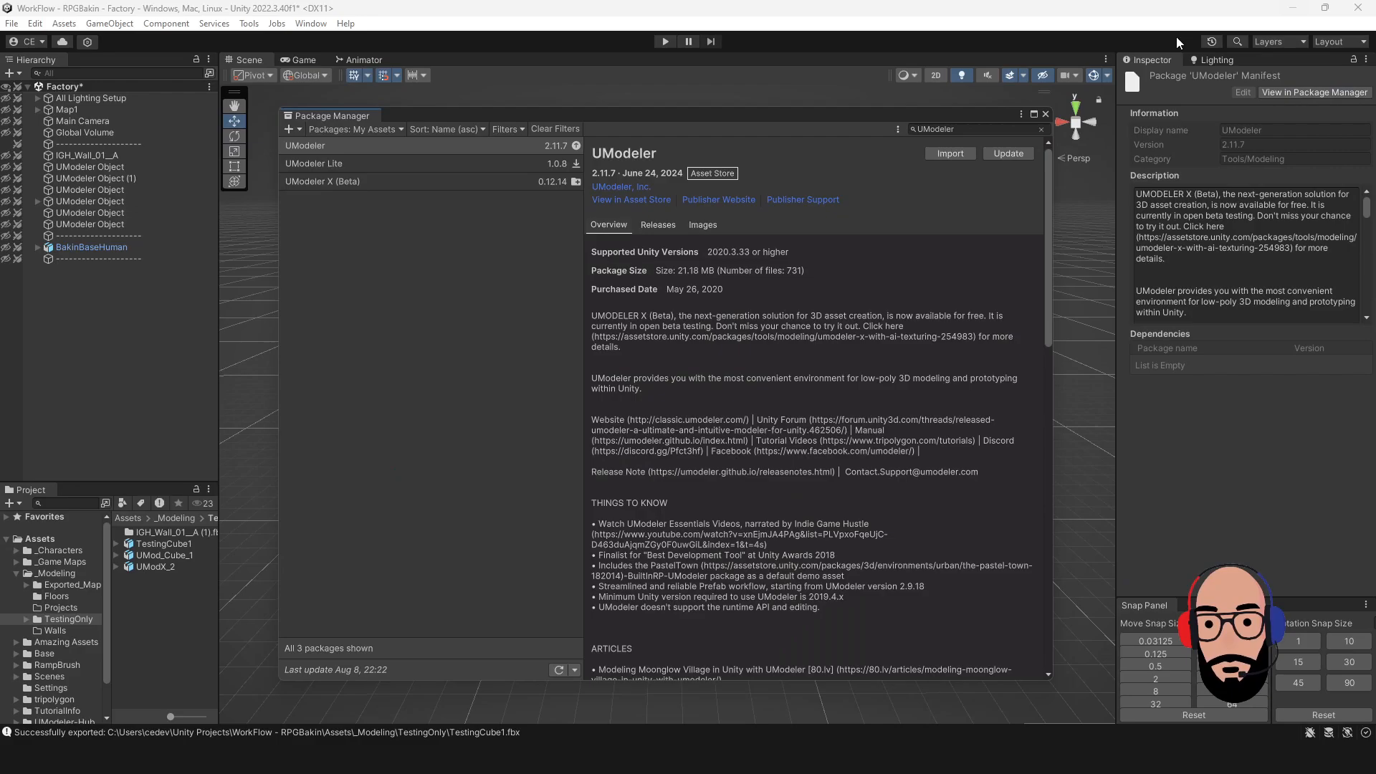
Review the UModeler X (Beta) package and its import options, then close the Package Manager.
left_click(354, 182)
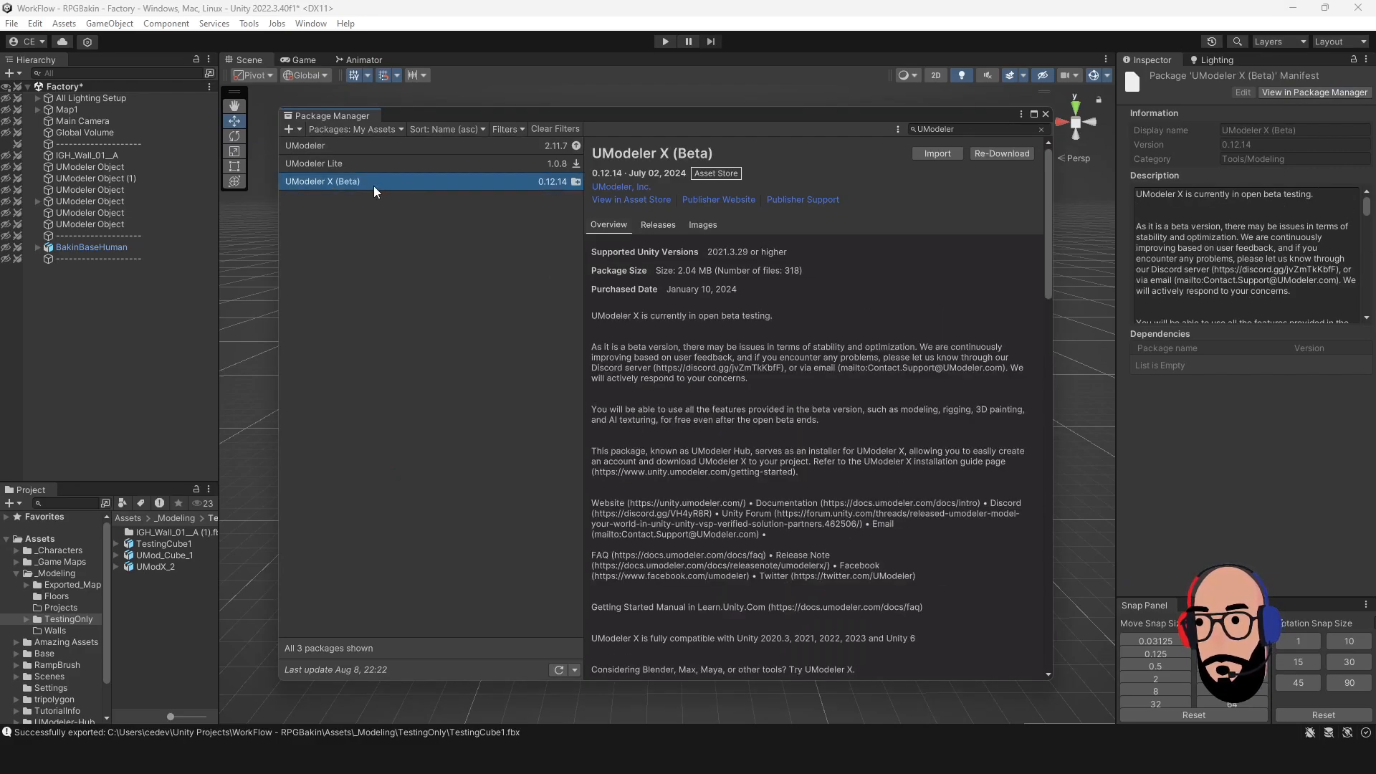
left_click_drag(479, 118, 470, 113)
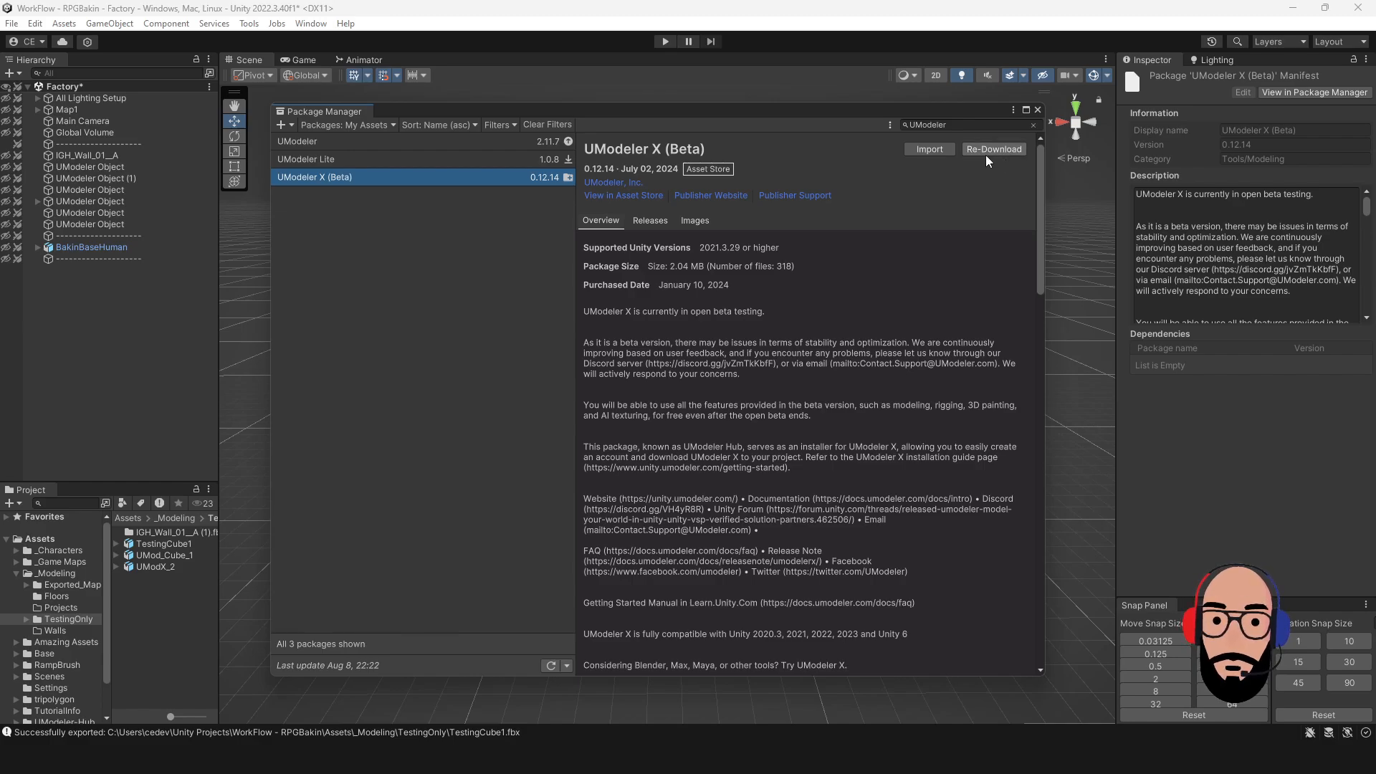
left_click_drag(1043, 152, 1041, 150)
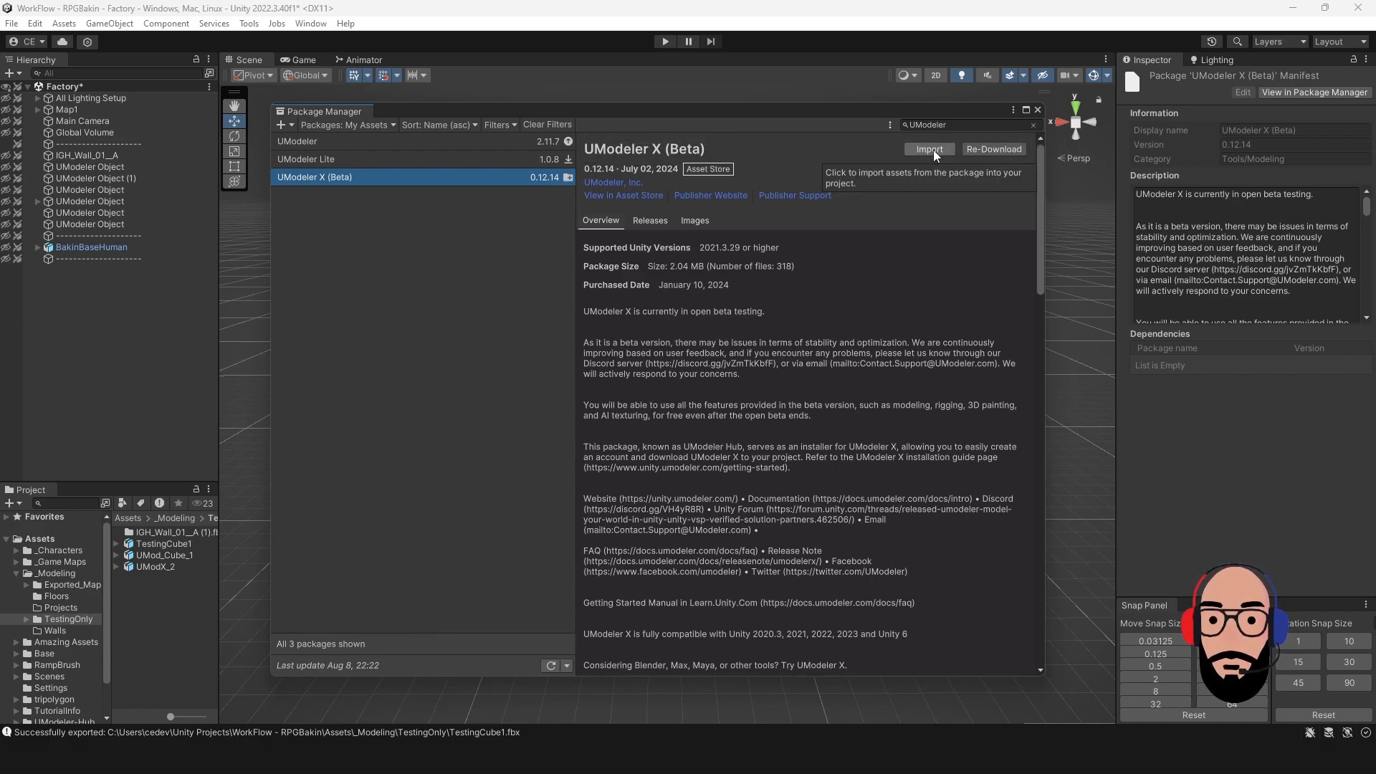
left_click(1036, 110)
Open UModeler Hub, reposition its window and make it taller.
left_click(247, 24)
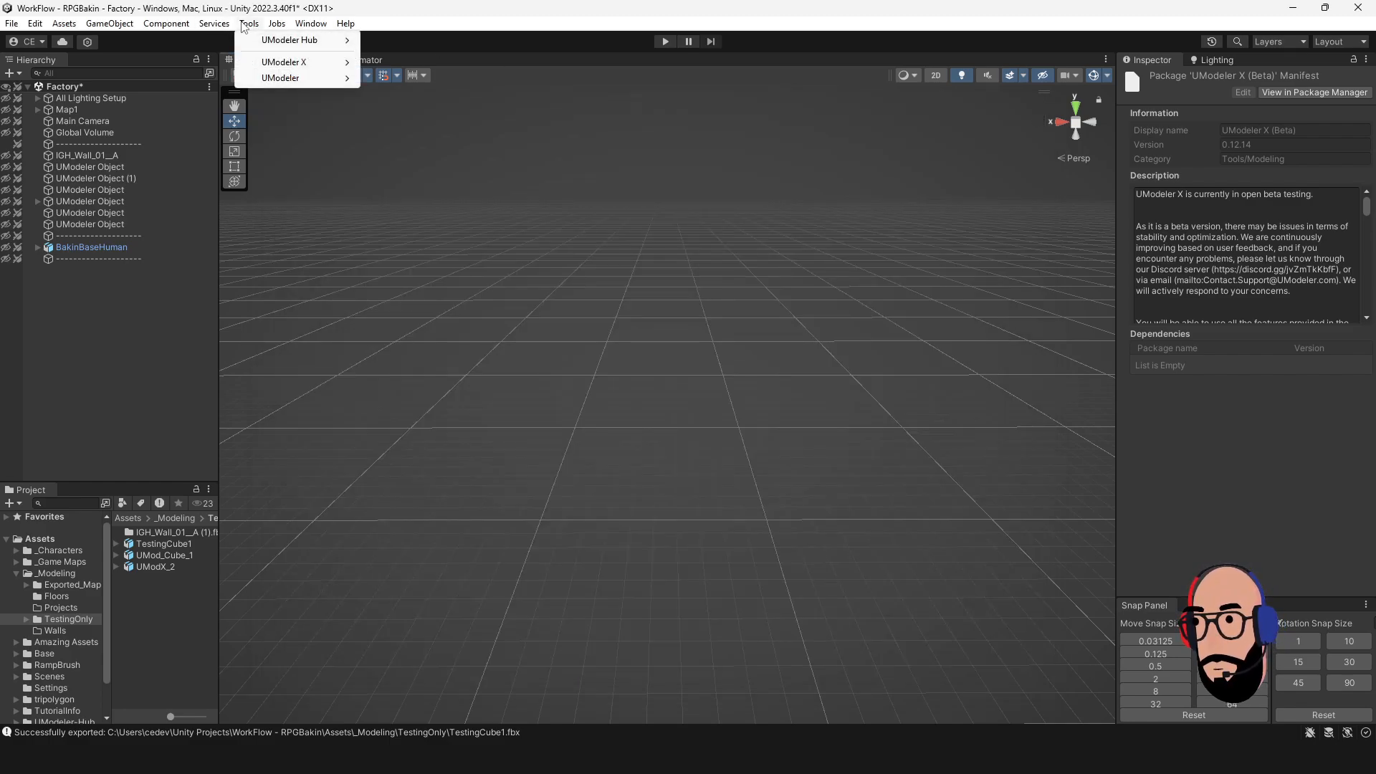
mouse_move(308, 40)
left_click(397, 39)
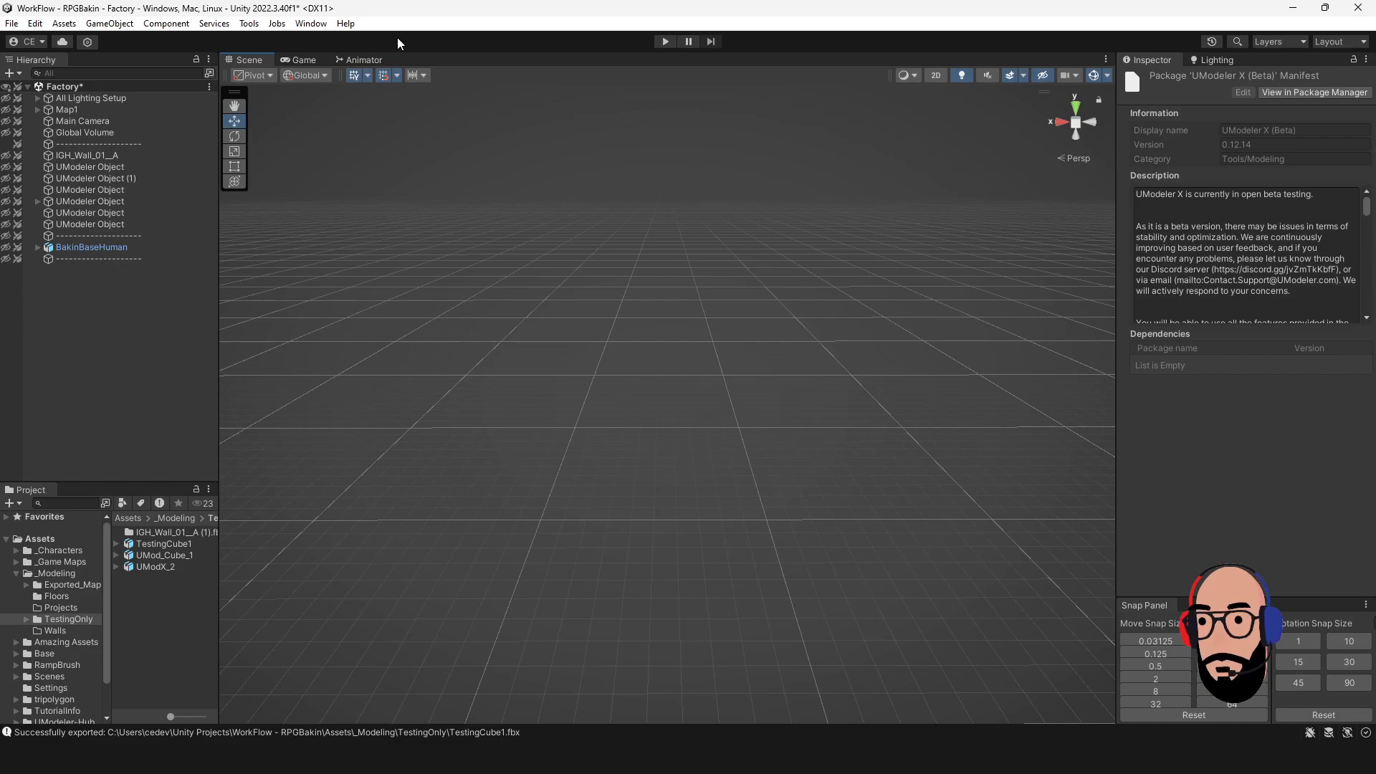
left_click_drag(602, 290, 548, 212)
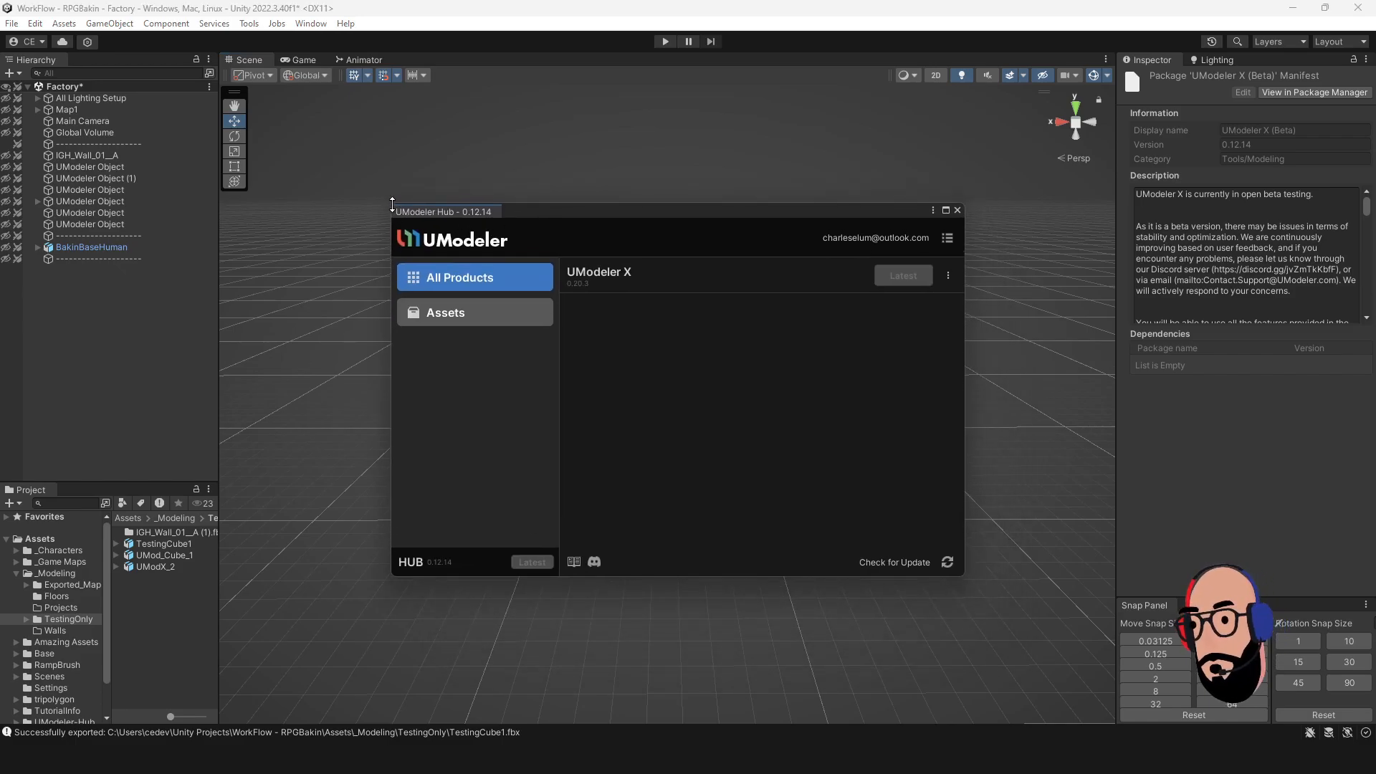
left_click_drag(392, 203, 392, 168)
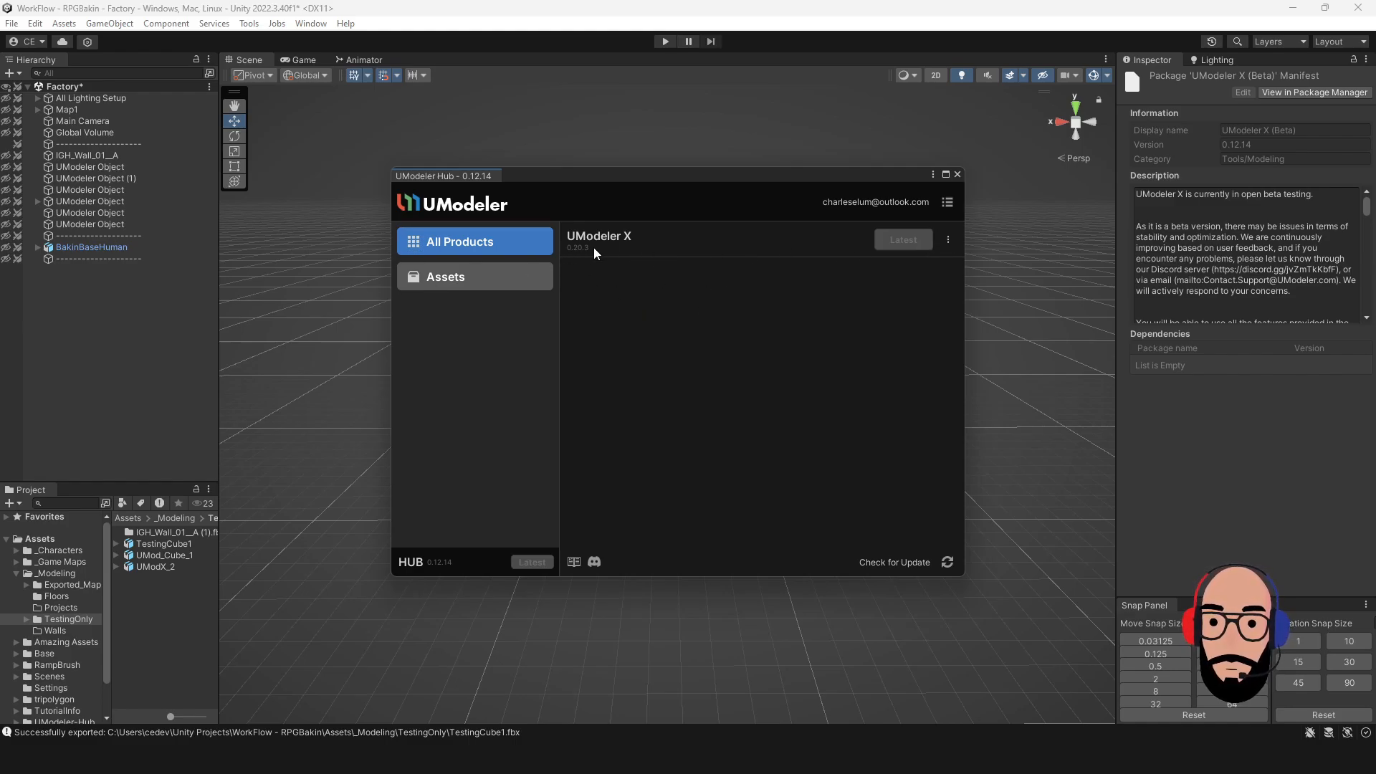
Look through the other installable versions of UModeler X, dismiss the list and close UModeler Hub.
left_click(947, 239)
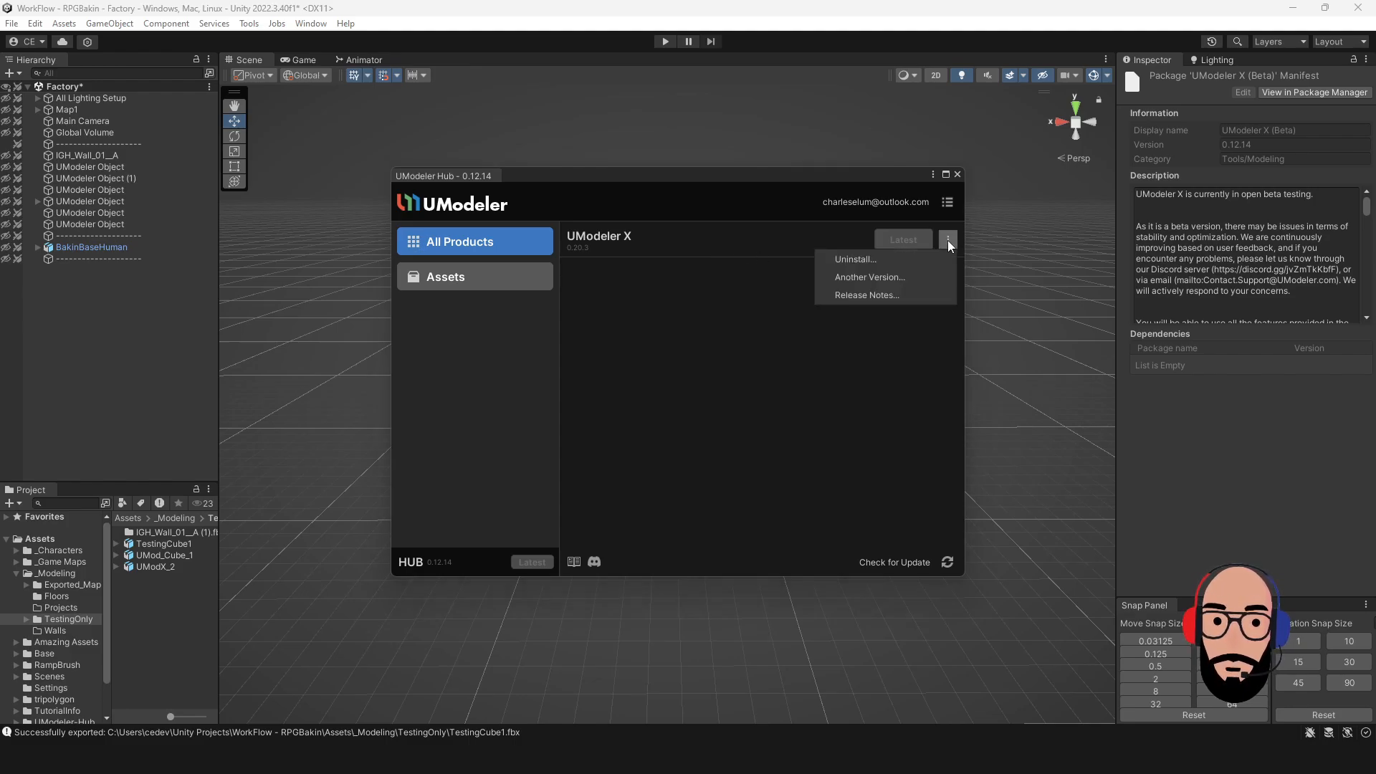
left_click(890, 279)
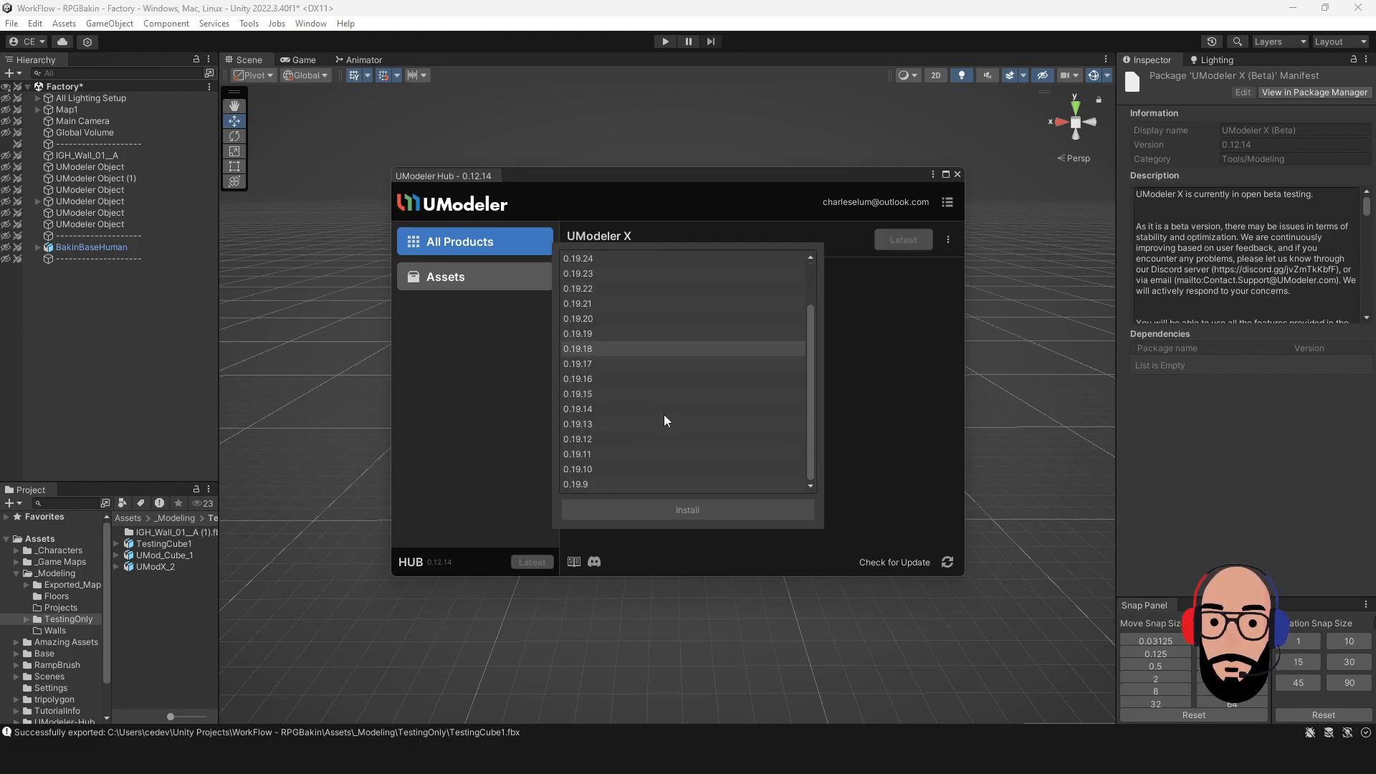
left_click(868, 385)
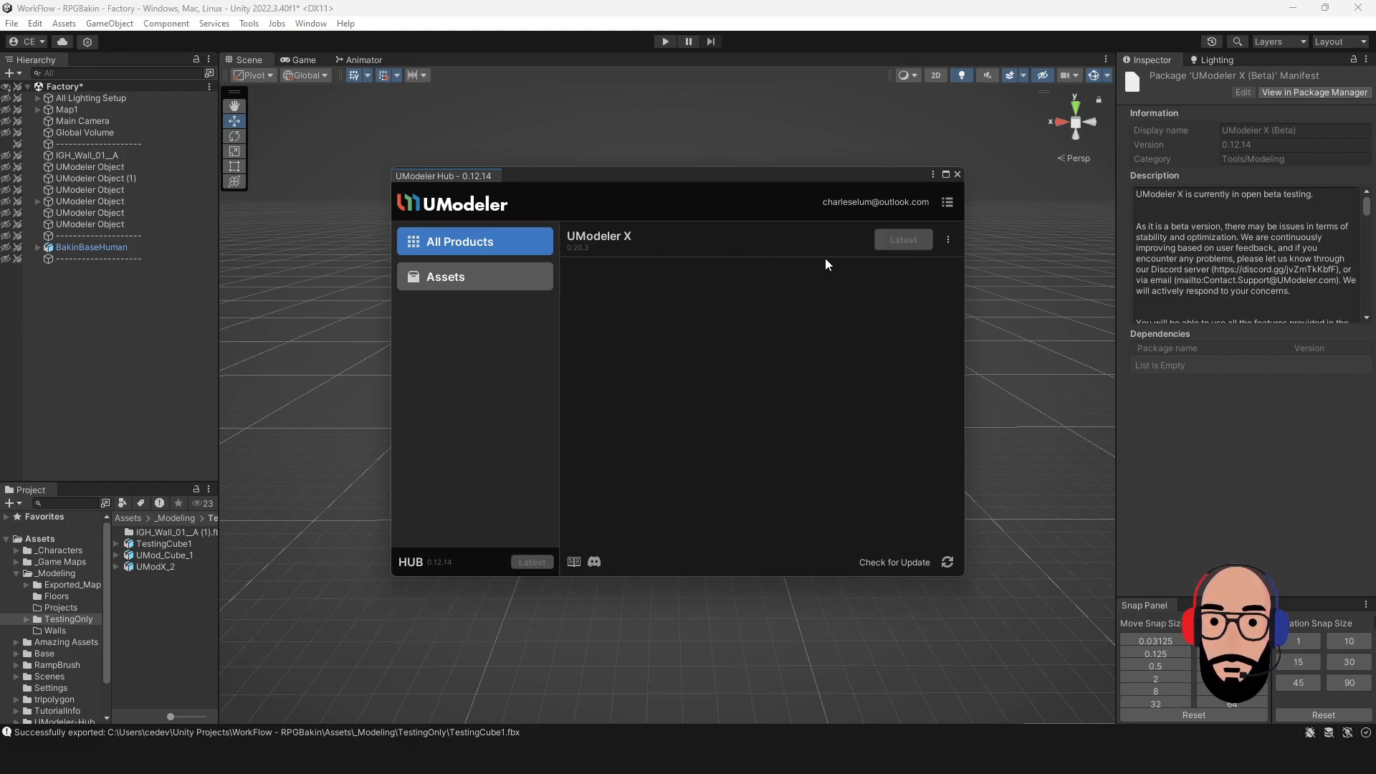
left_click_drag(779, 178, 760, 182)
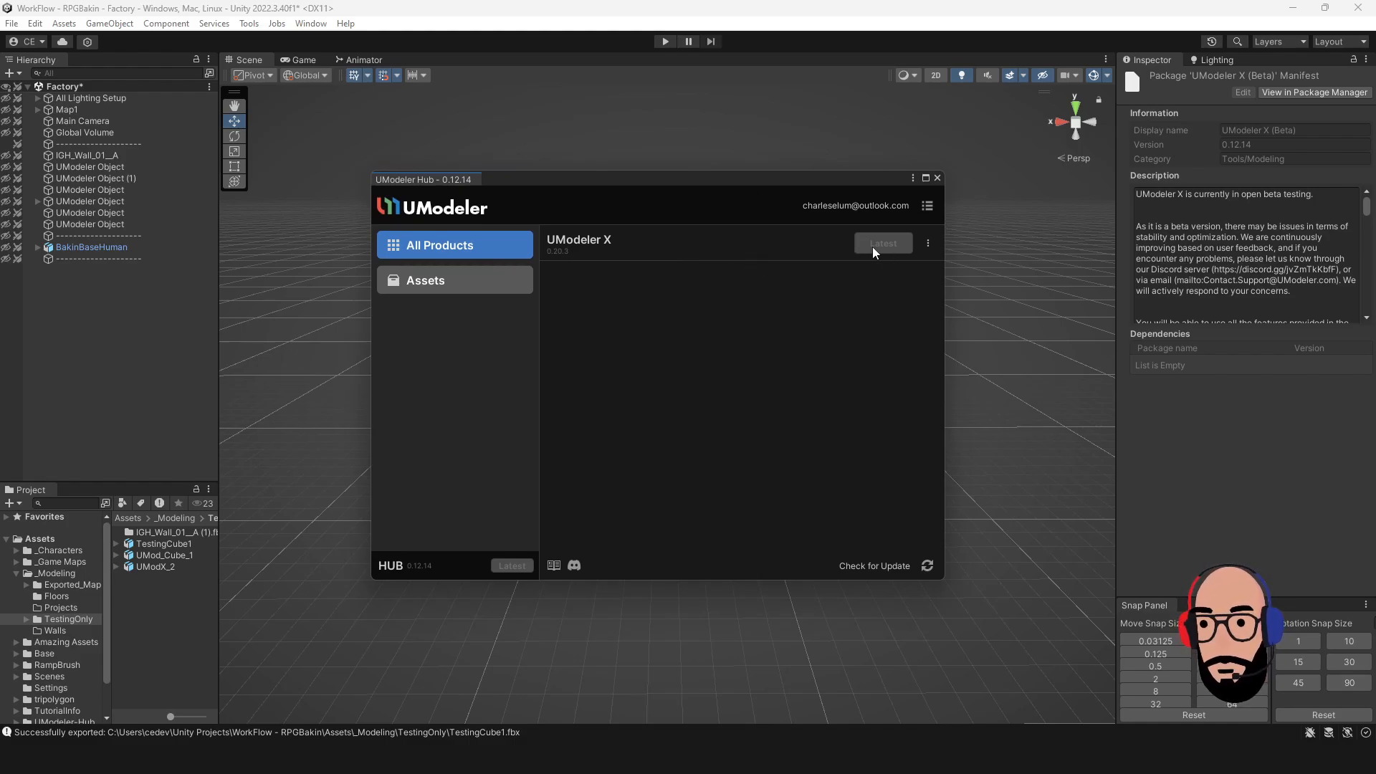
left_click(937, 179)
Show the contents of the UMotionEditor folder in the project's assets.
scroll(50, 660, "down", 3)
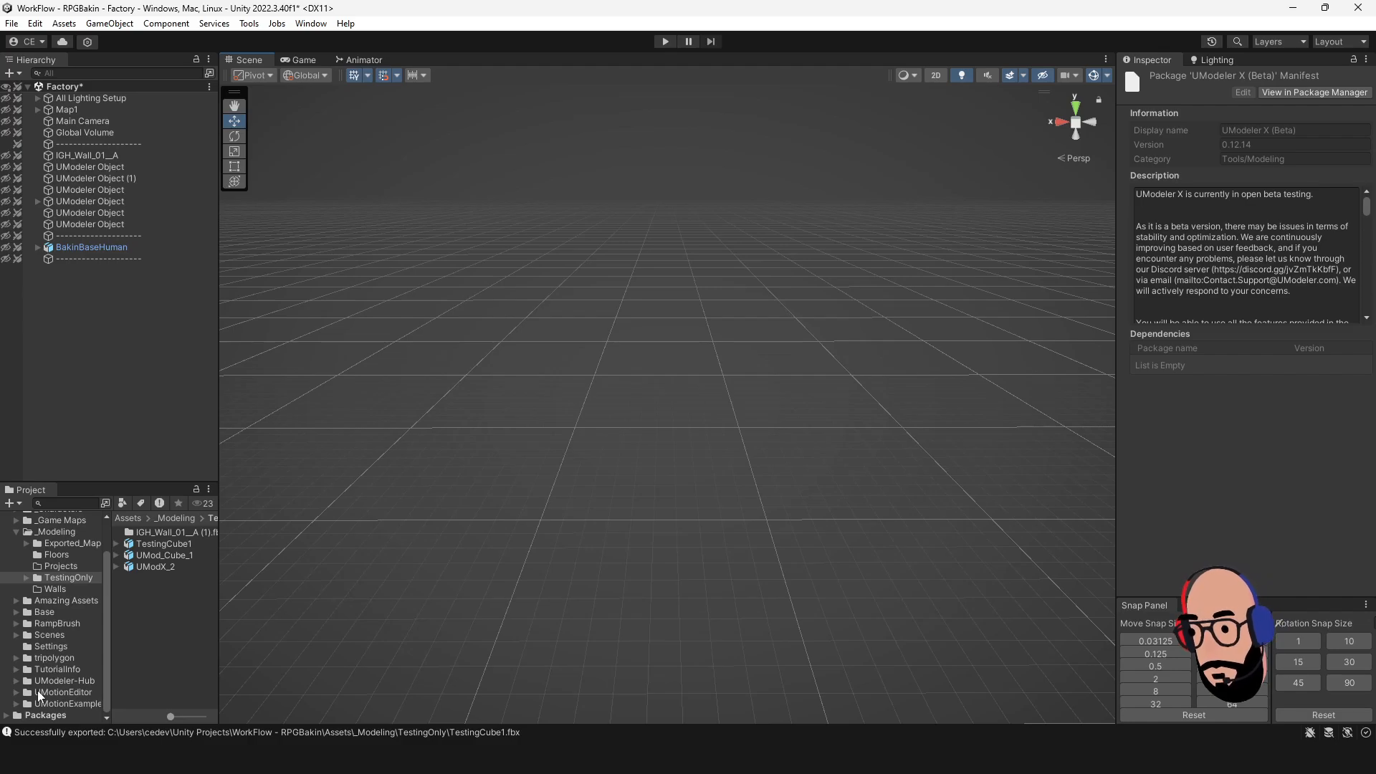
left_click(54, 692)
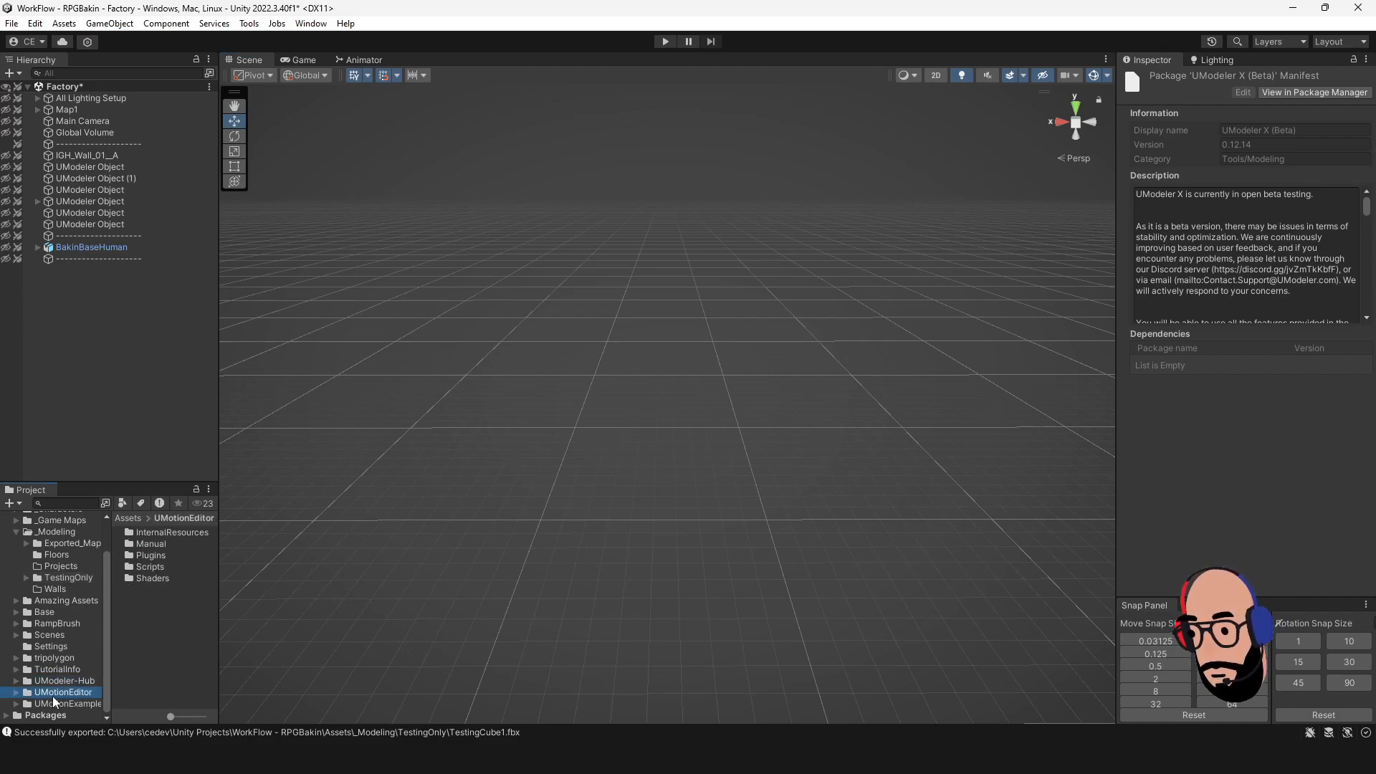
Show the contents of the UModeler-Hub folder, give the scene hierarchy more height, and clear the current selection.
left_click(61, 681)
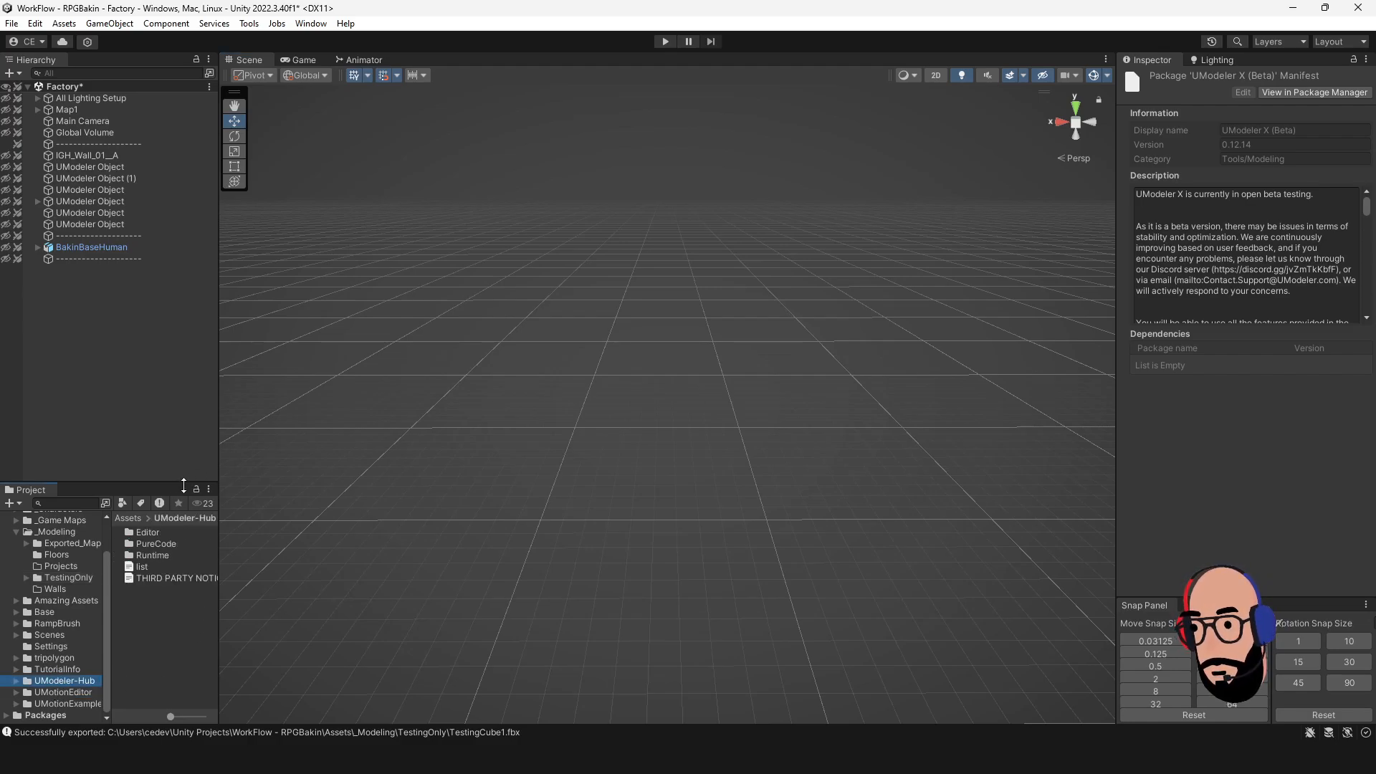
left_click_drag(150, 482, 151, 524)
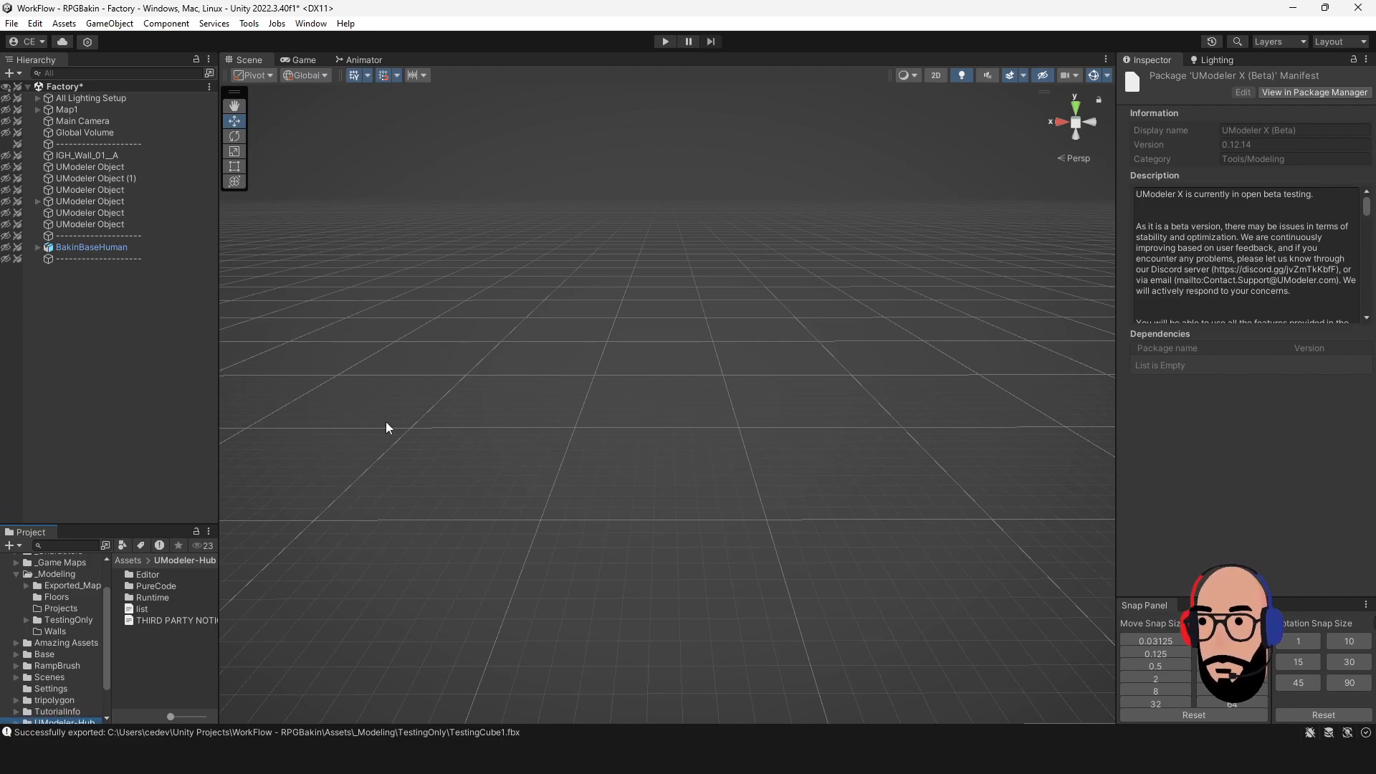
left_click(129, 421)
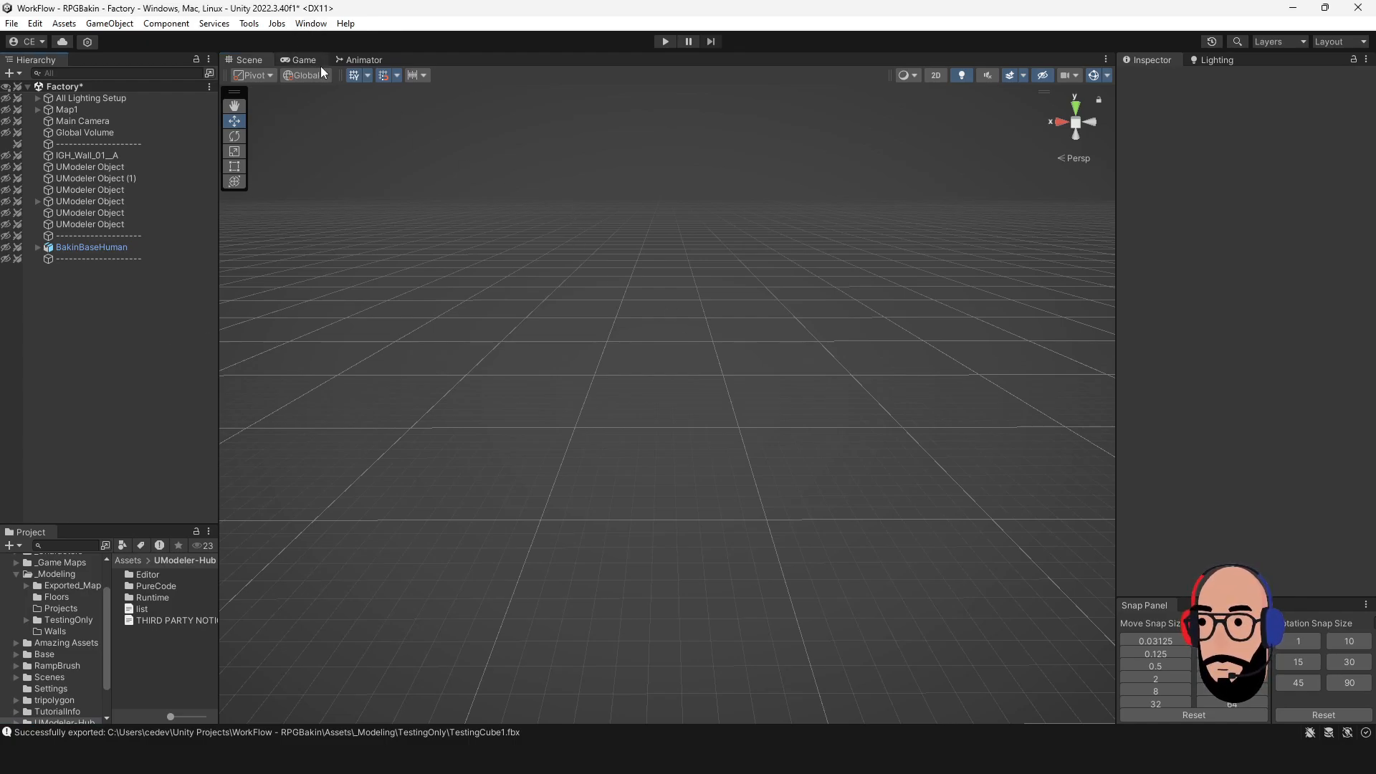
Examine the scene's grid snapping size and axis alignment options, then dismiss them.
left_click(396, 77)
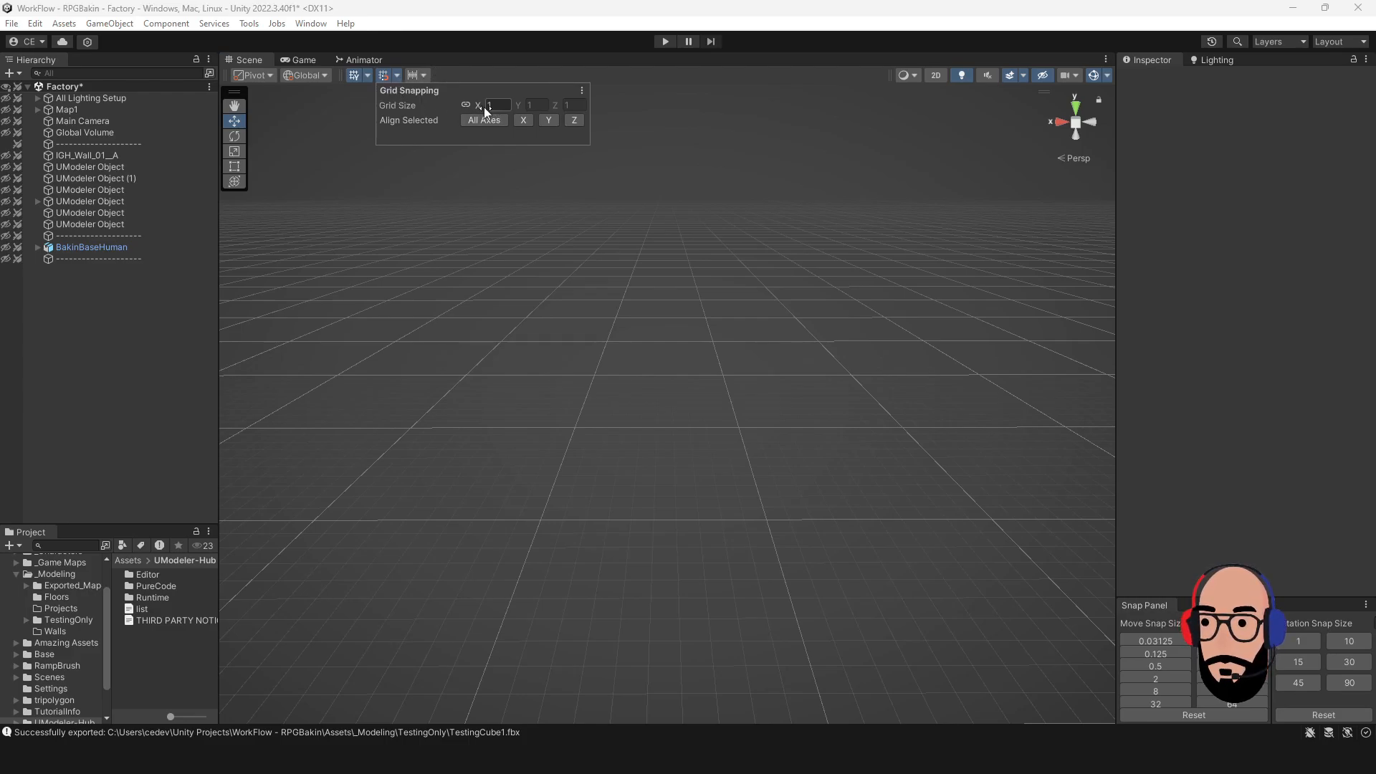
left_click(359, 74)
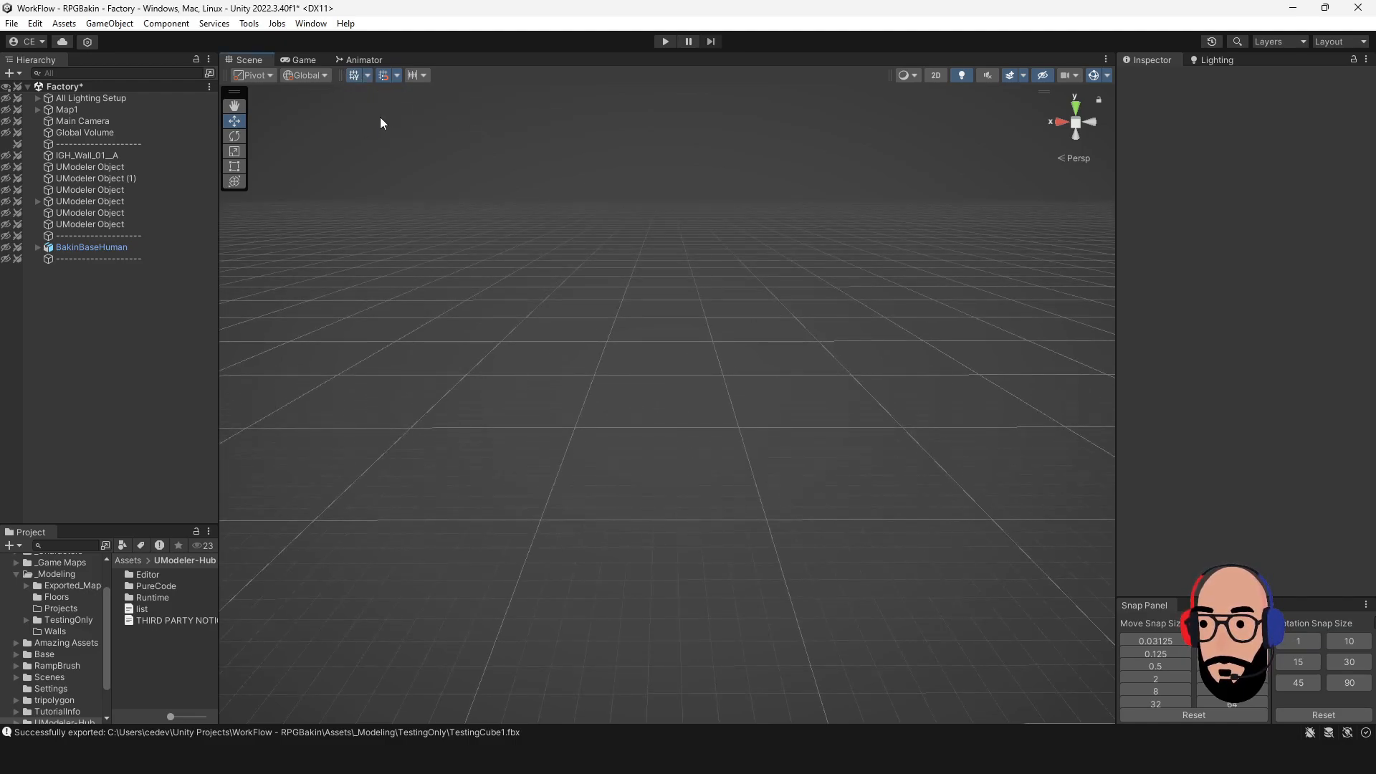
left_click(356, 79)
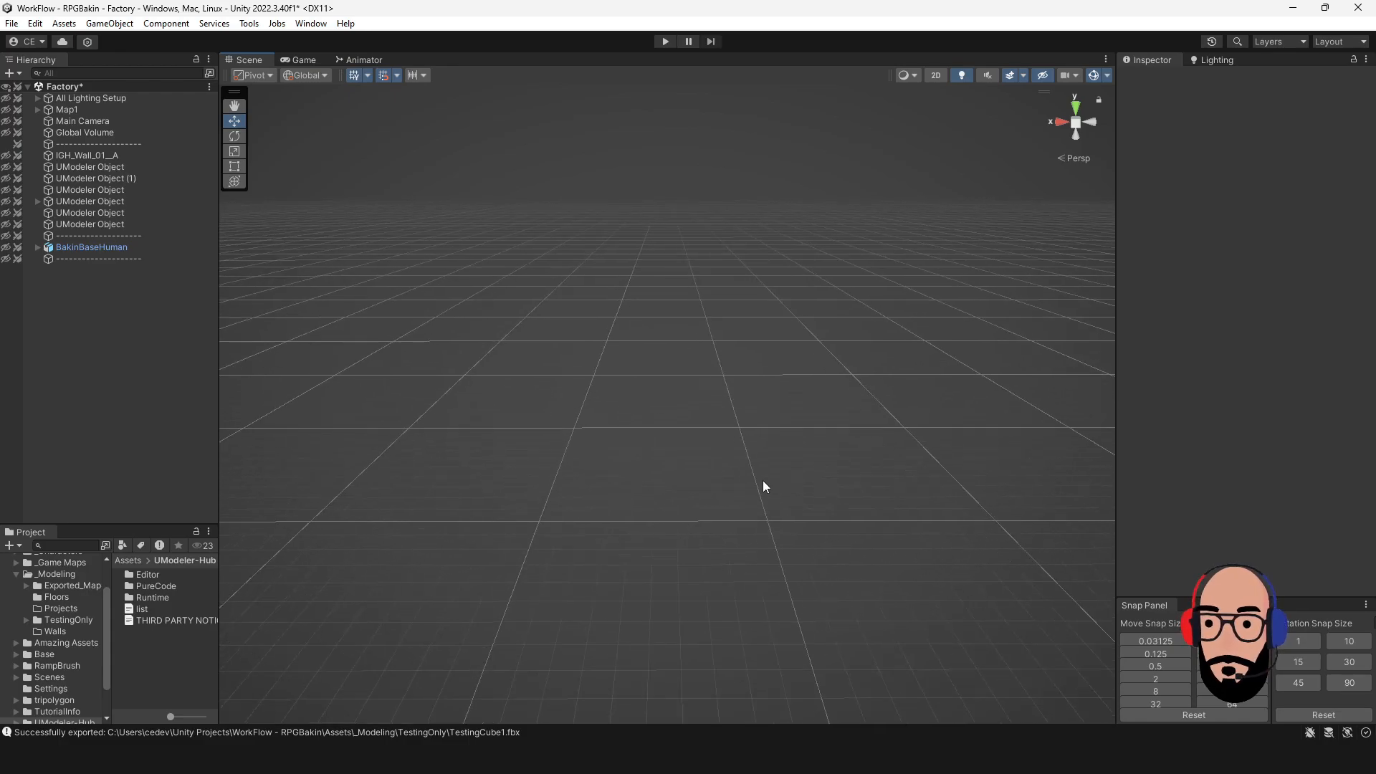
Create a new UModeler X object in the scene.
left_click(310, 23)
left_click(248, 23)
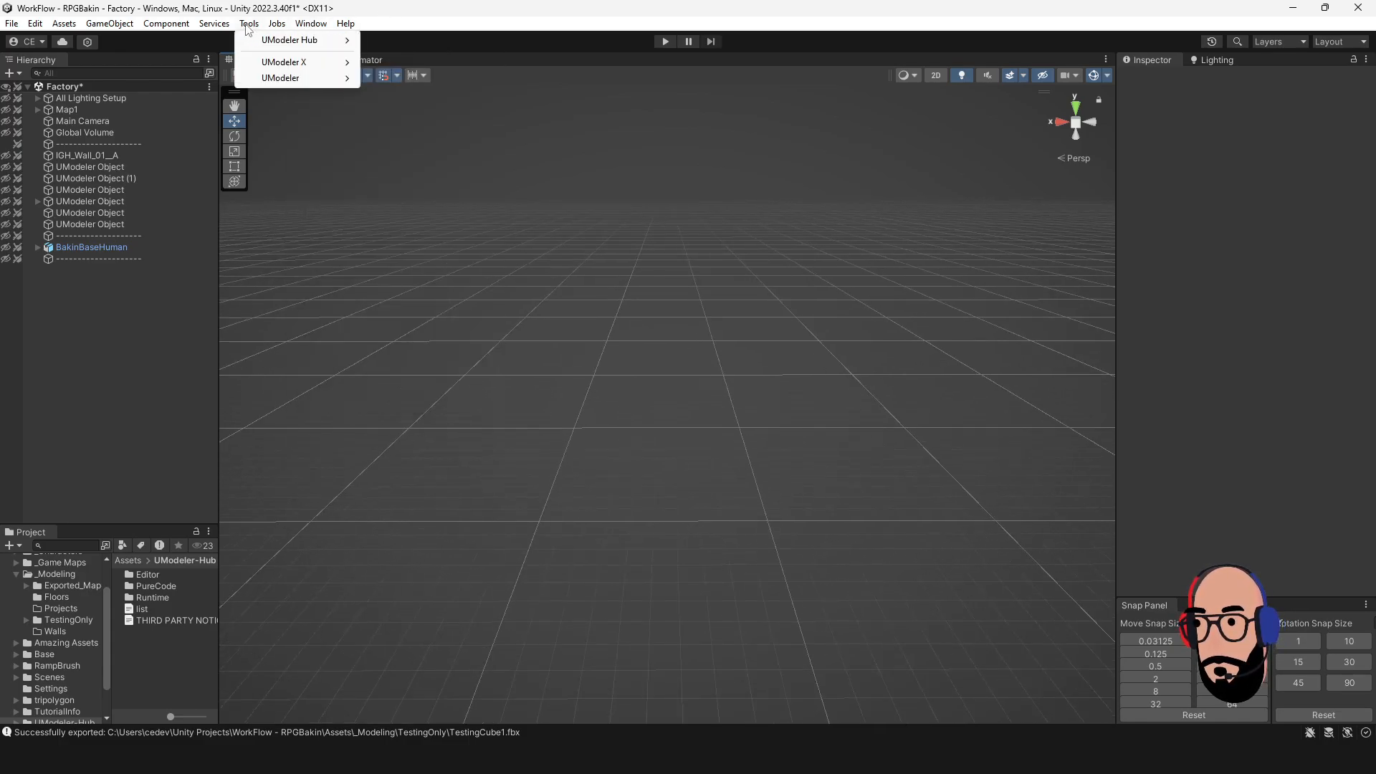
mouse_move(295, 66)
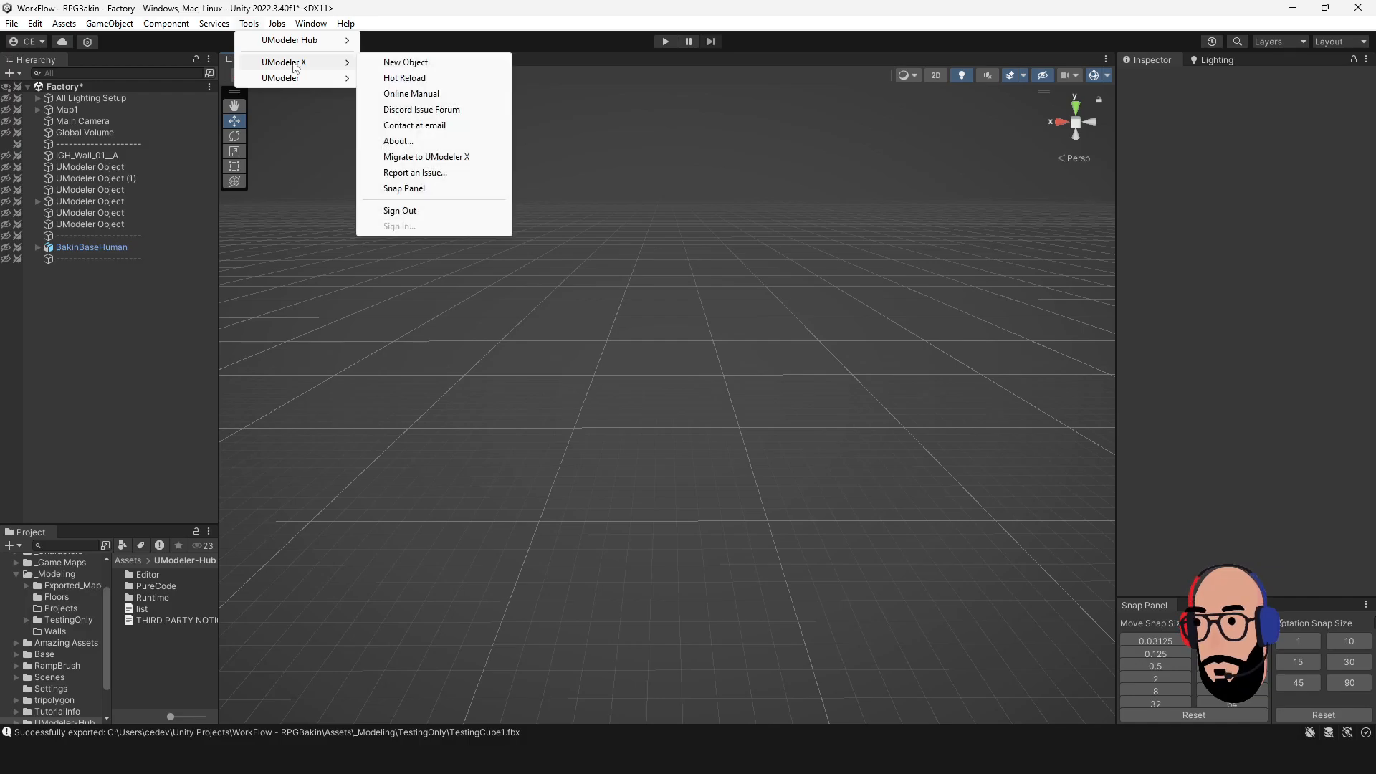
left_click(426, 65)
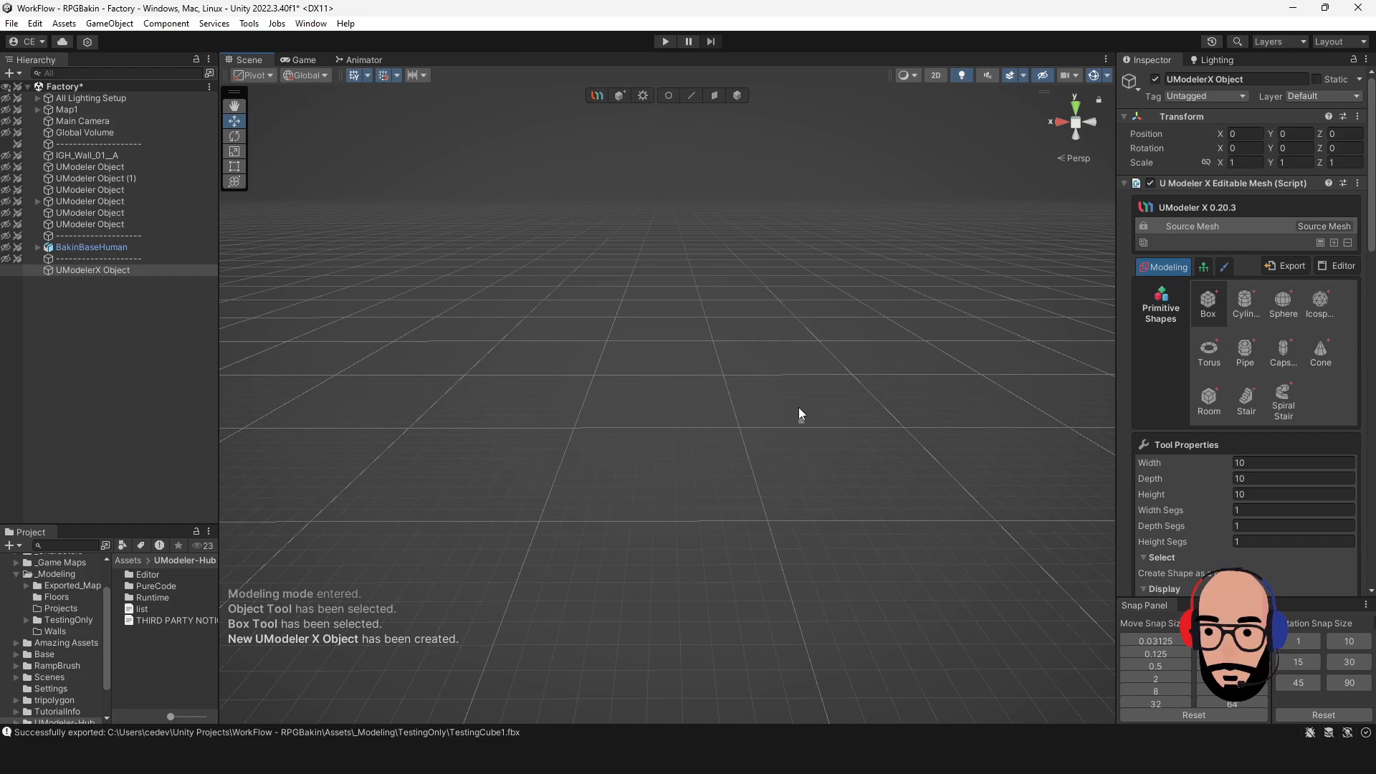
Look over the UModeler X modelling tools and draw a box with a 10 by 10 base on the grid.
scroll(622, 377, "up", 2)
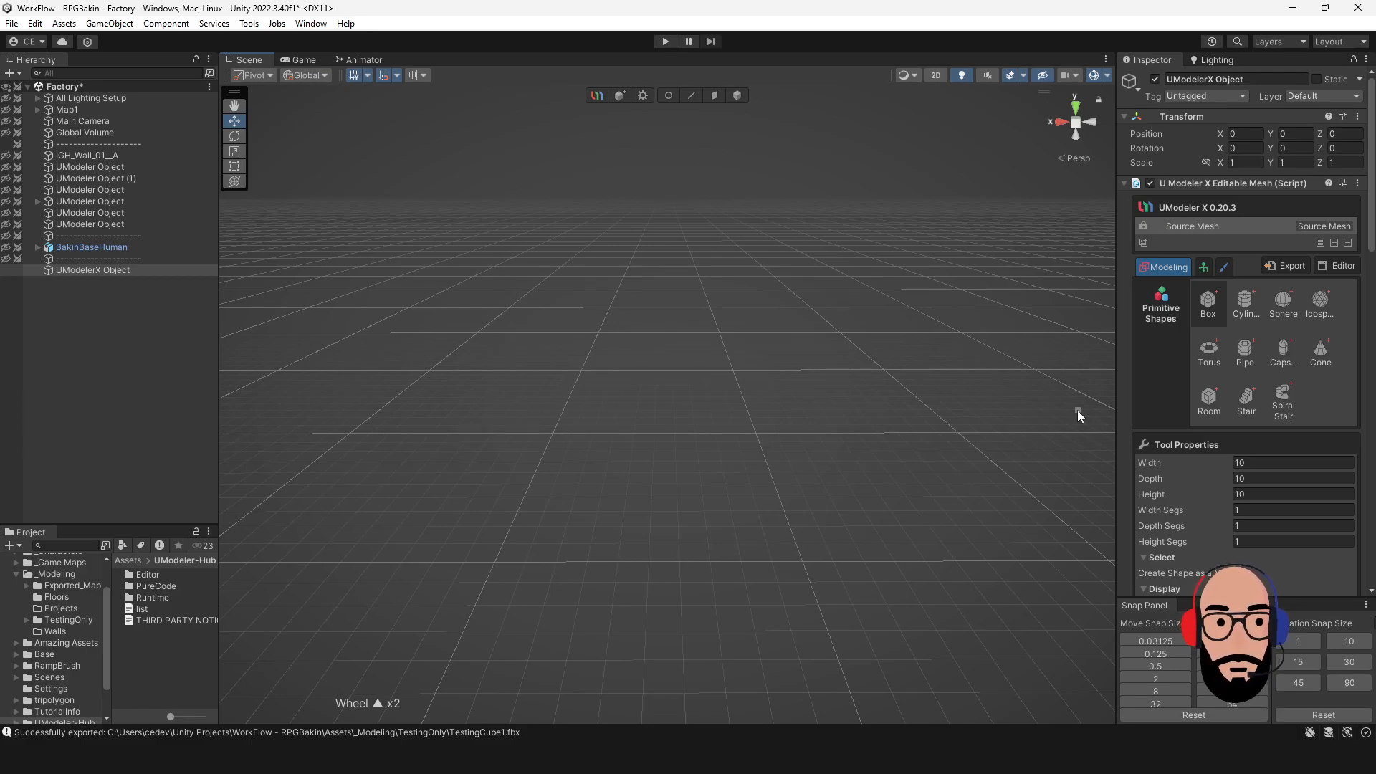
scroll(1211, 387, "down", 3)
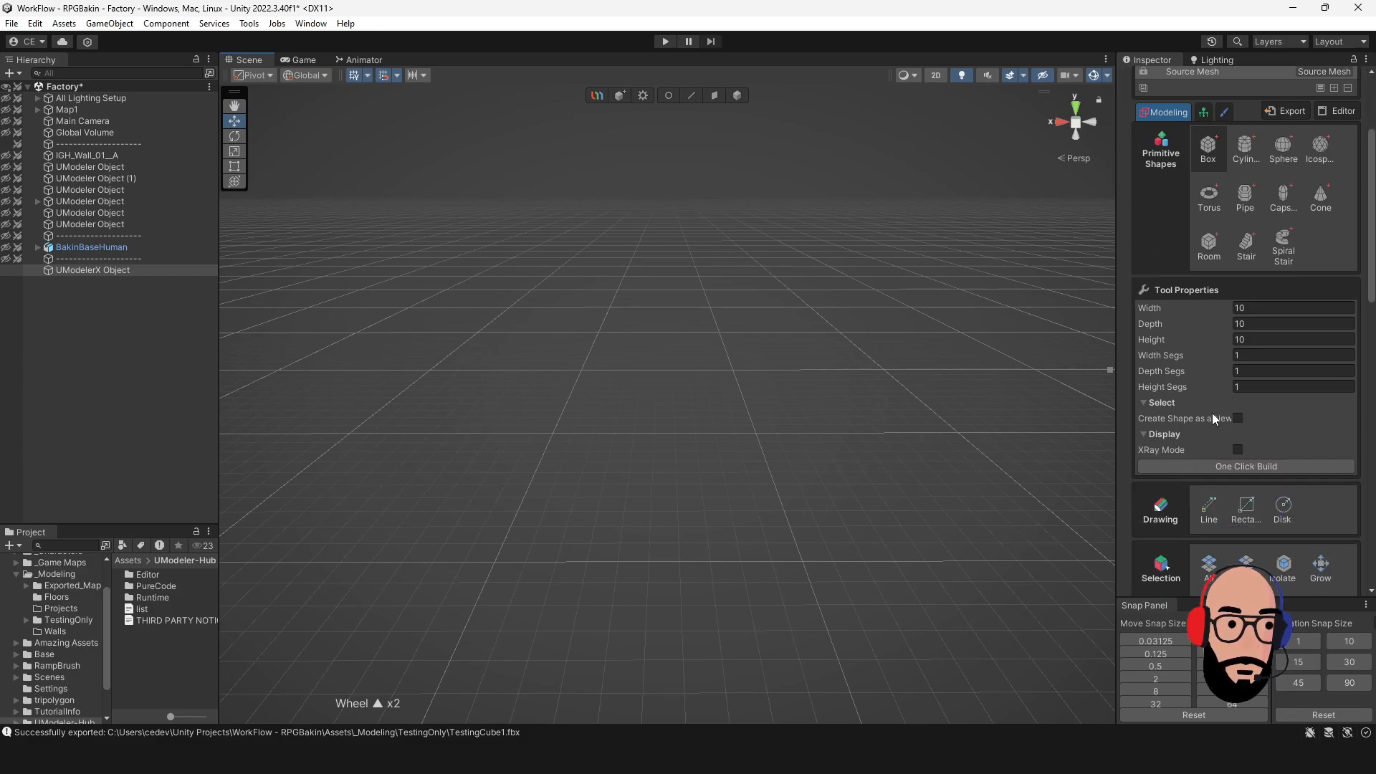
scroll(1211, 413, "up", 3)
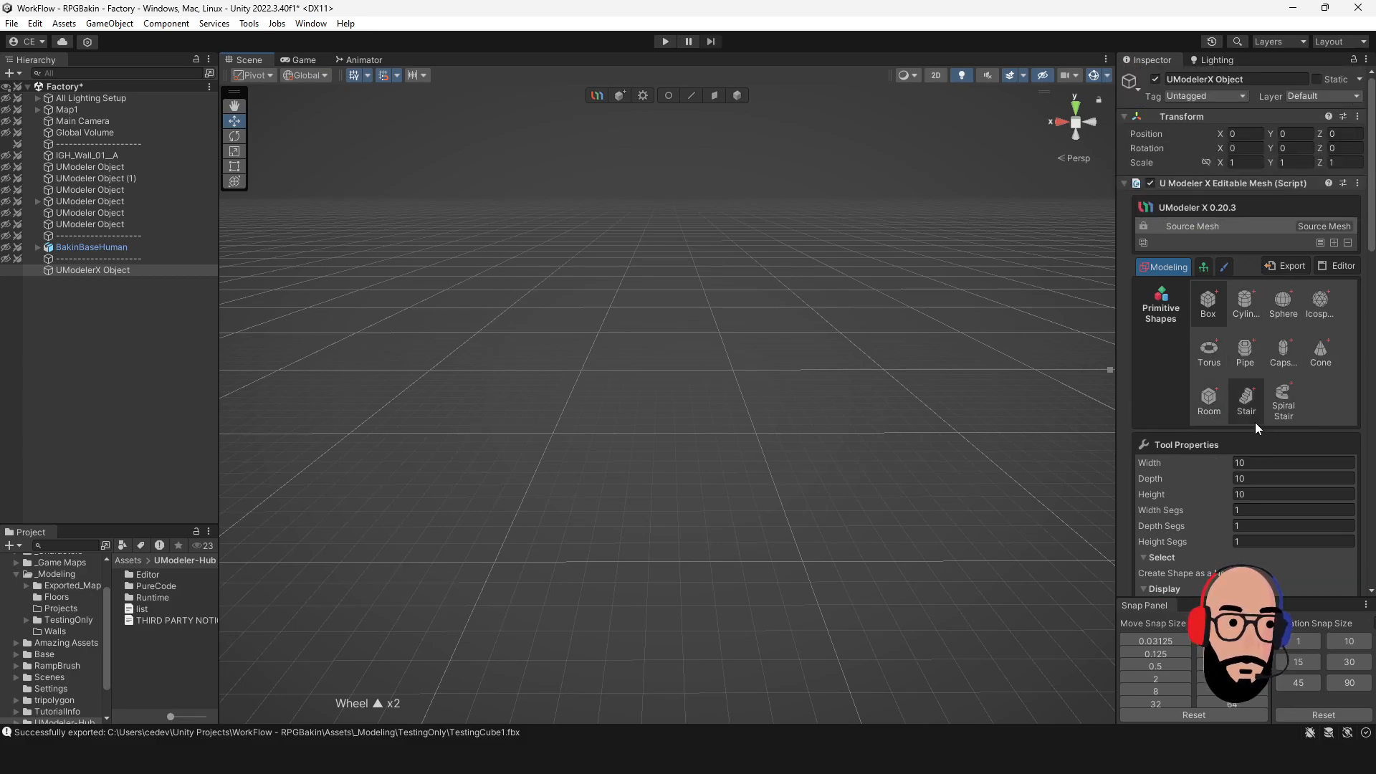
scroll(1250, 424, "down", 11)
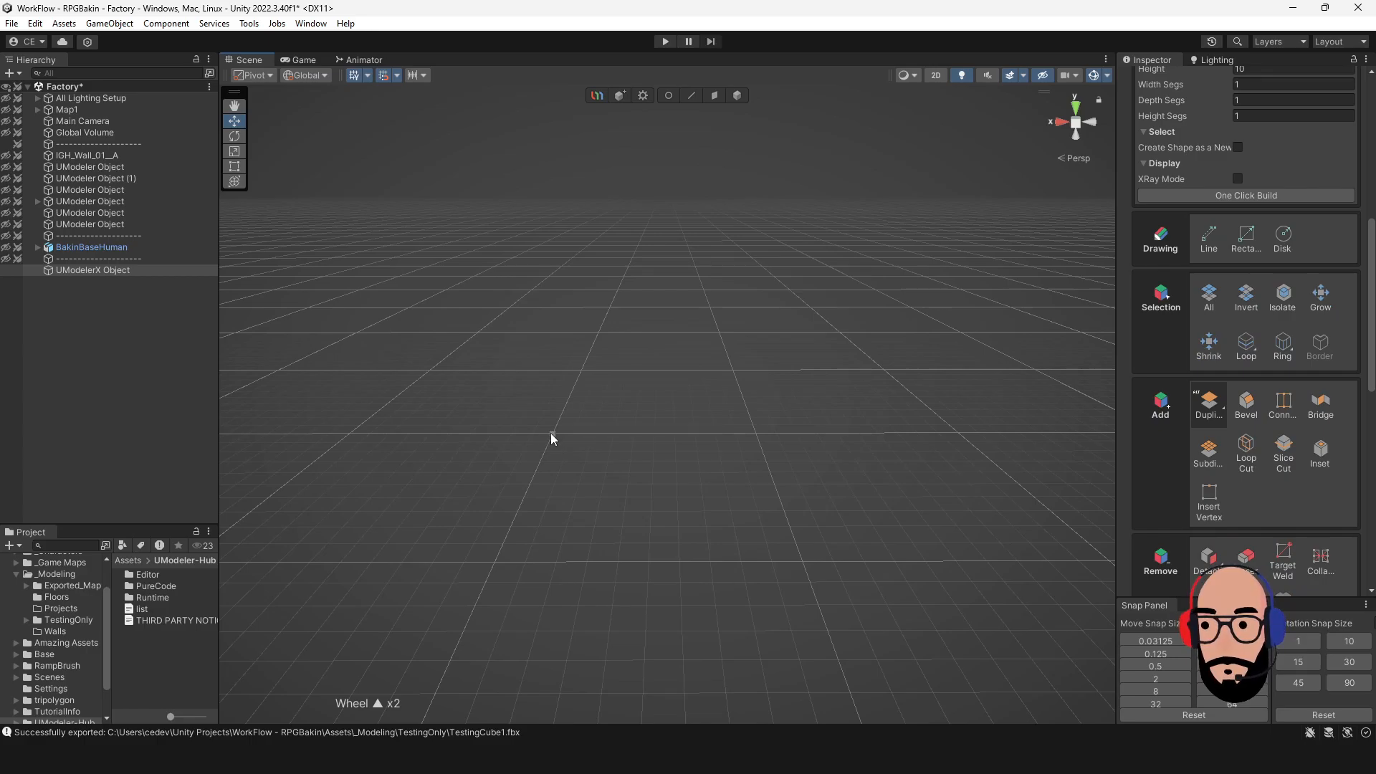
mouse_move(541, 499)
left_mouse_down()
mouse_move(607, 550)
mouse_move(790, 563)
left_mouse_up()
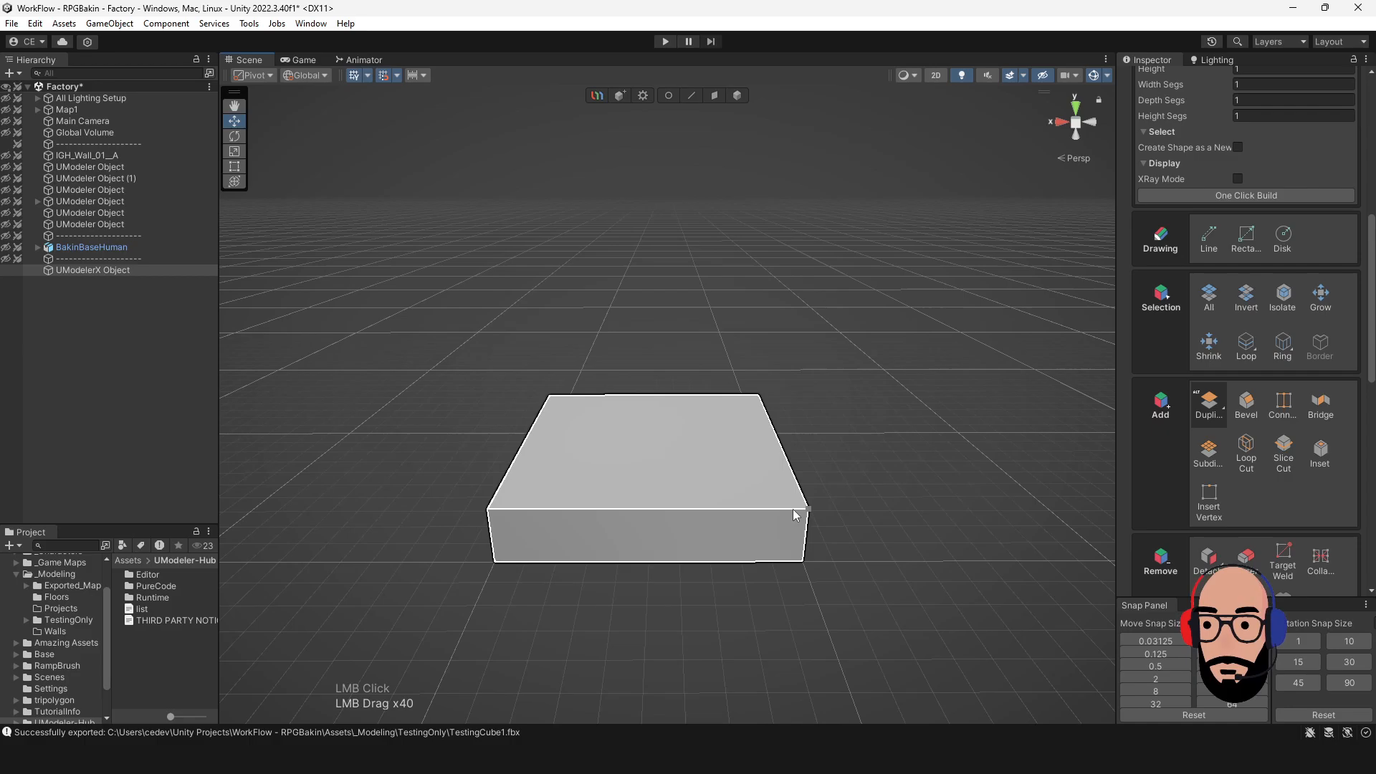
Set the new box's height to 10 and finish the shape by switching to Object mode.
scroll(1244, 499, "up", 4)
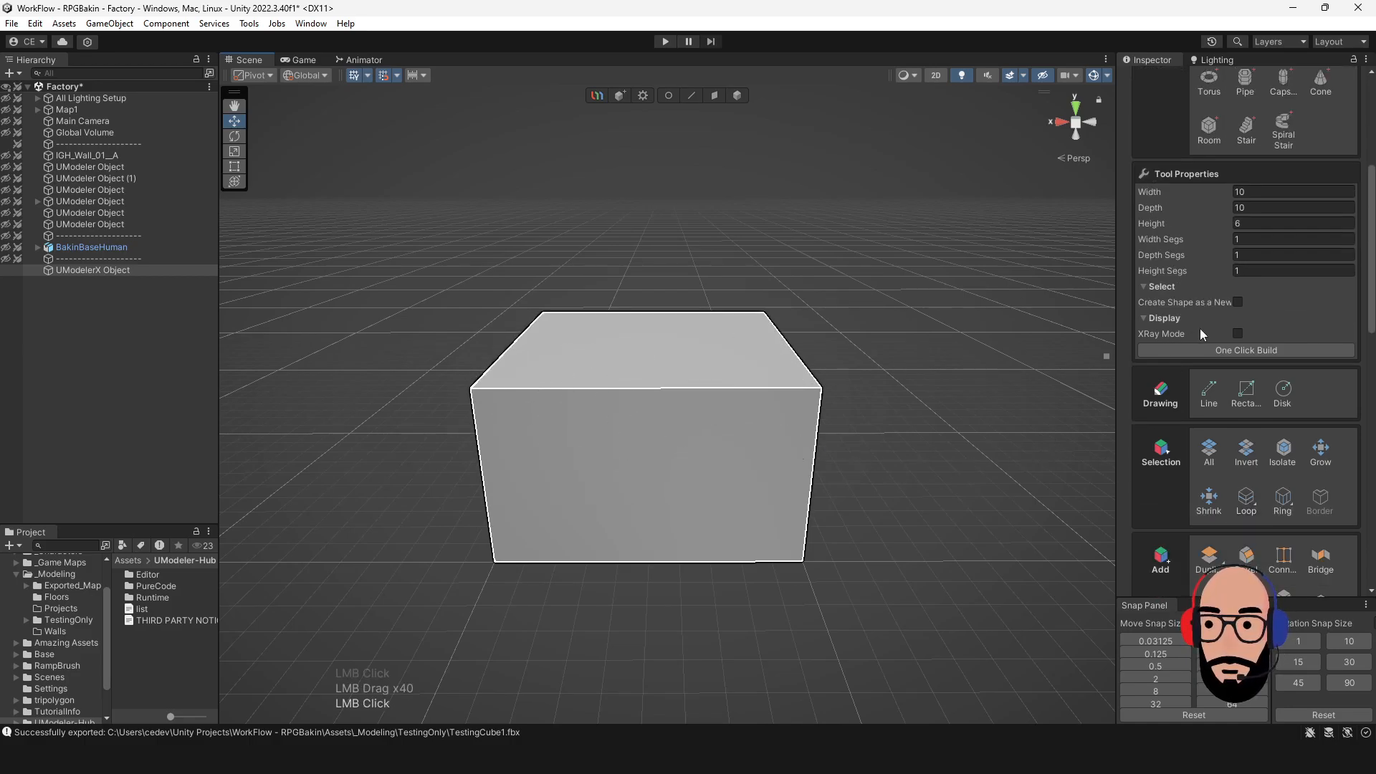
left_click_drag(1226, 222, 1257, 227)
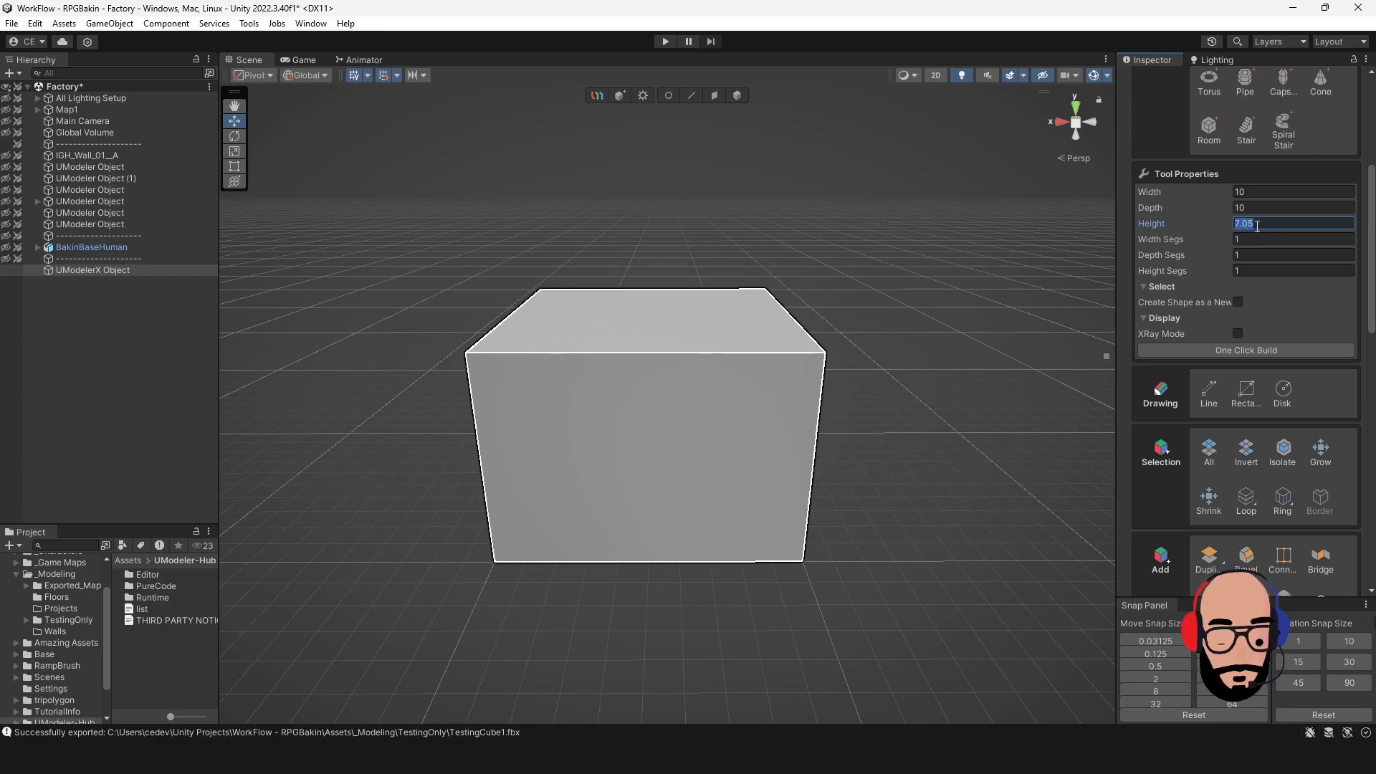
type("10")
scroll(854, 320, "down", 2)
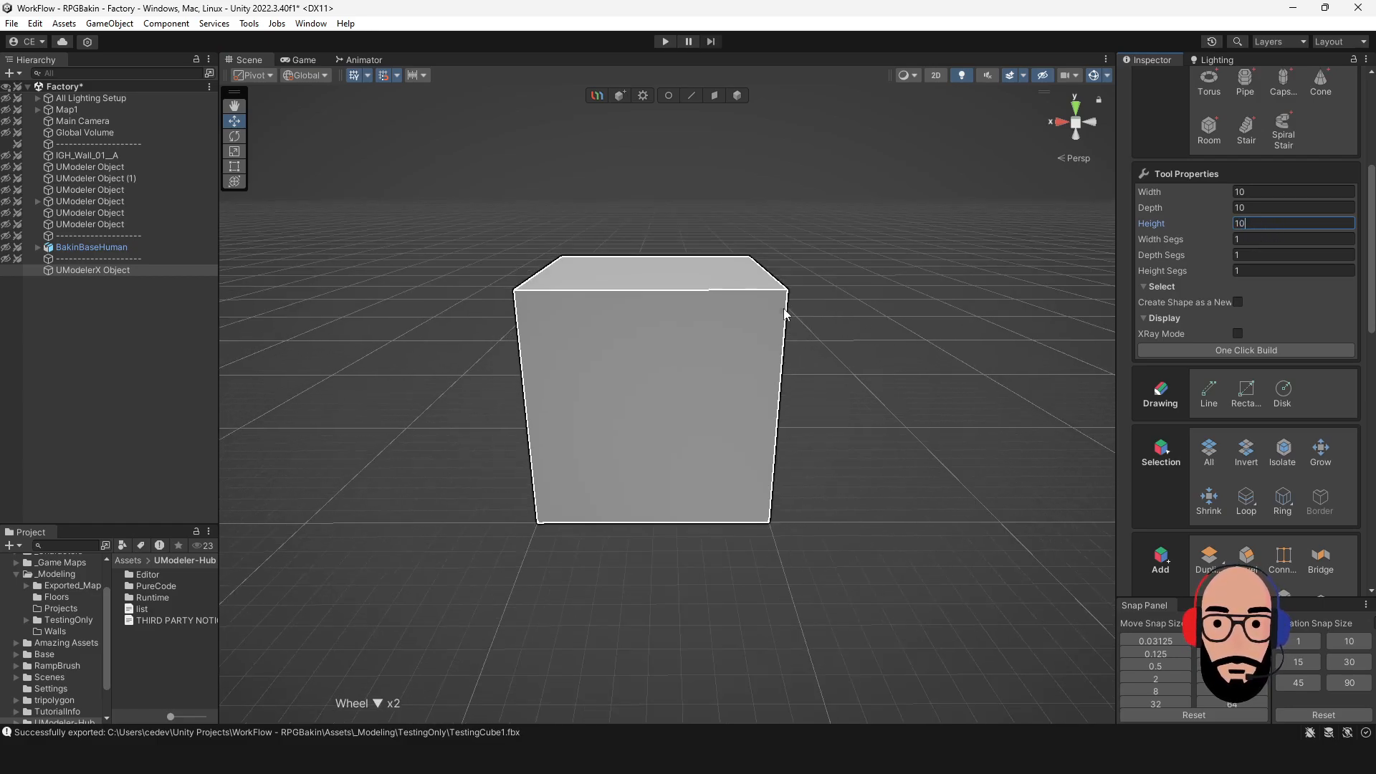
right_click_drag(837, 284, 844, 298, "alt")
left_click_drag(844, 298, 892, 322, "alt")
left_click(738, 96)
left_click_drag(834, 361, 788, 354, "alt")
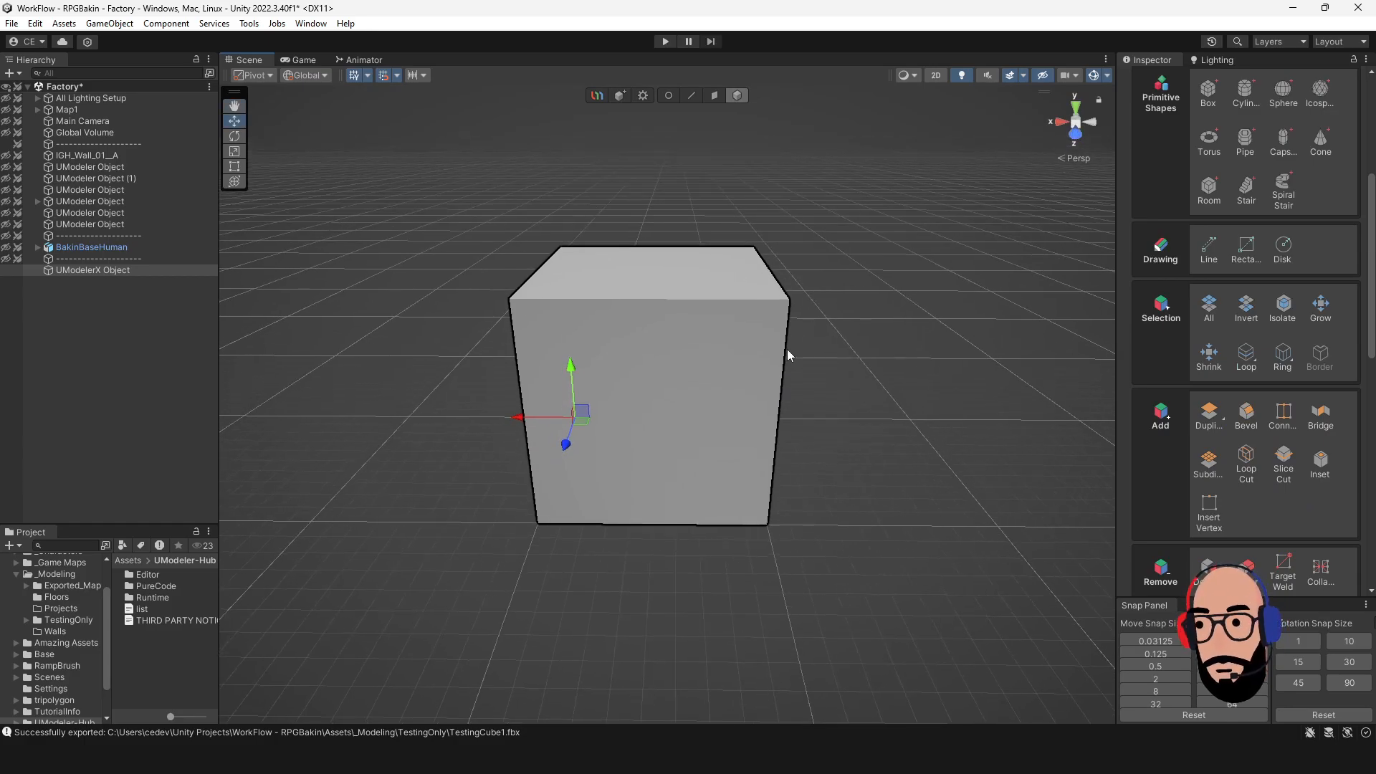
Unhide the BakinBaseHuman character in the scene for scale comparison with the box, keeping the box selected.
left_click(7, 247)
scroll(510, 424, "down", 3)
left_click_drag(550, 537, 696, 385, "alt")
scroll(696, 385, "up", 3)
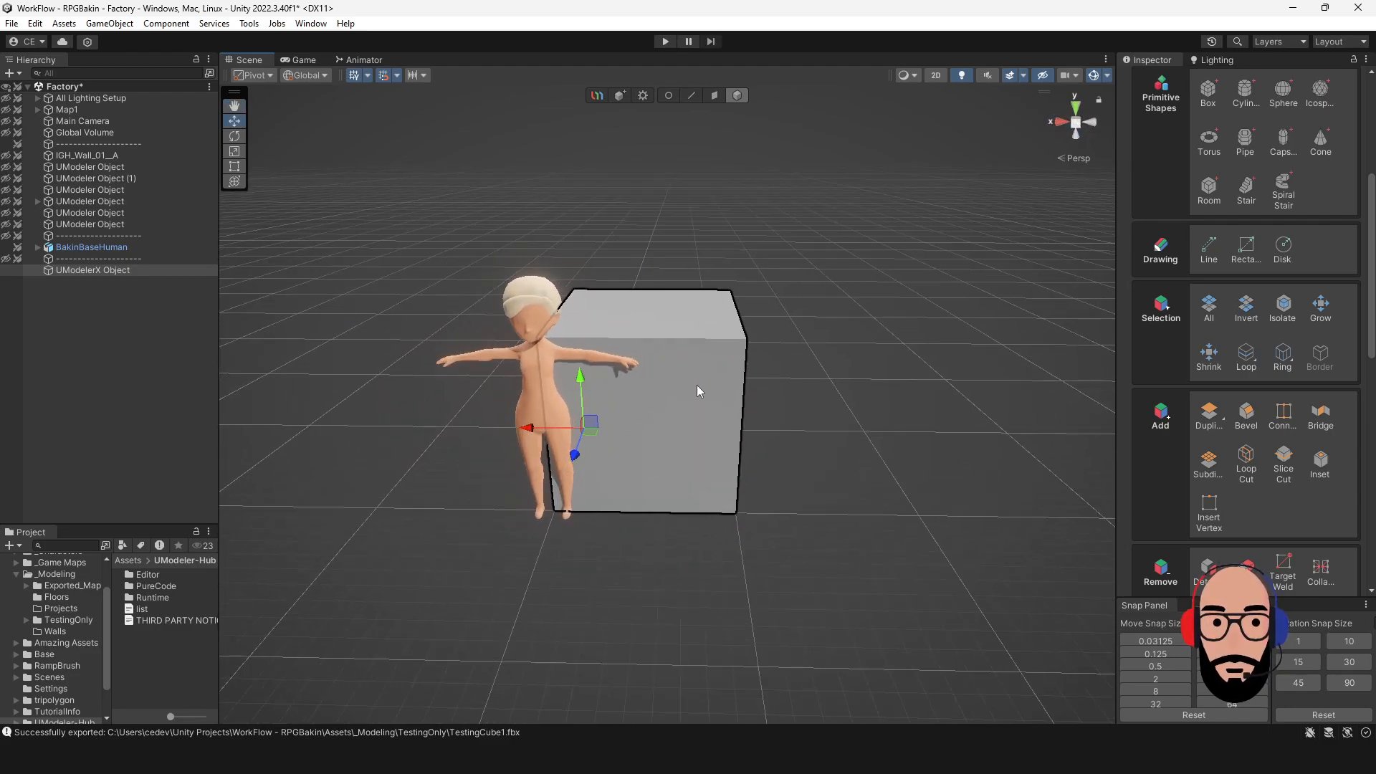
scroll(1240, 420, "up", 5)
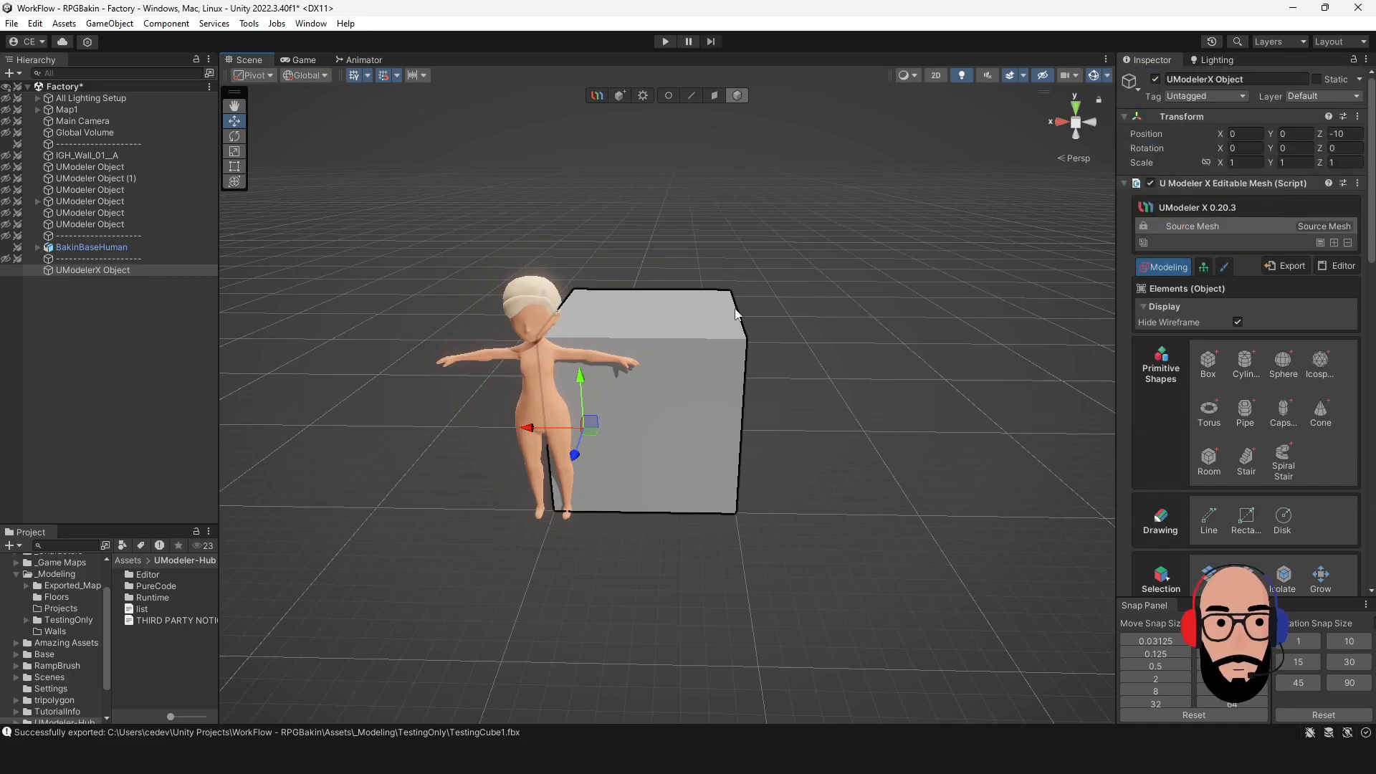
left_click(652, 254)
left_click(673, 321)
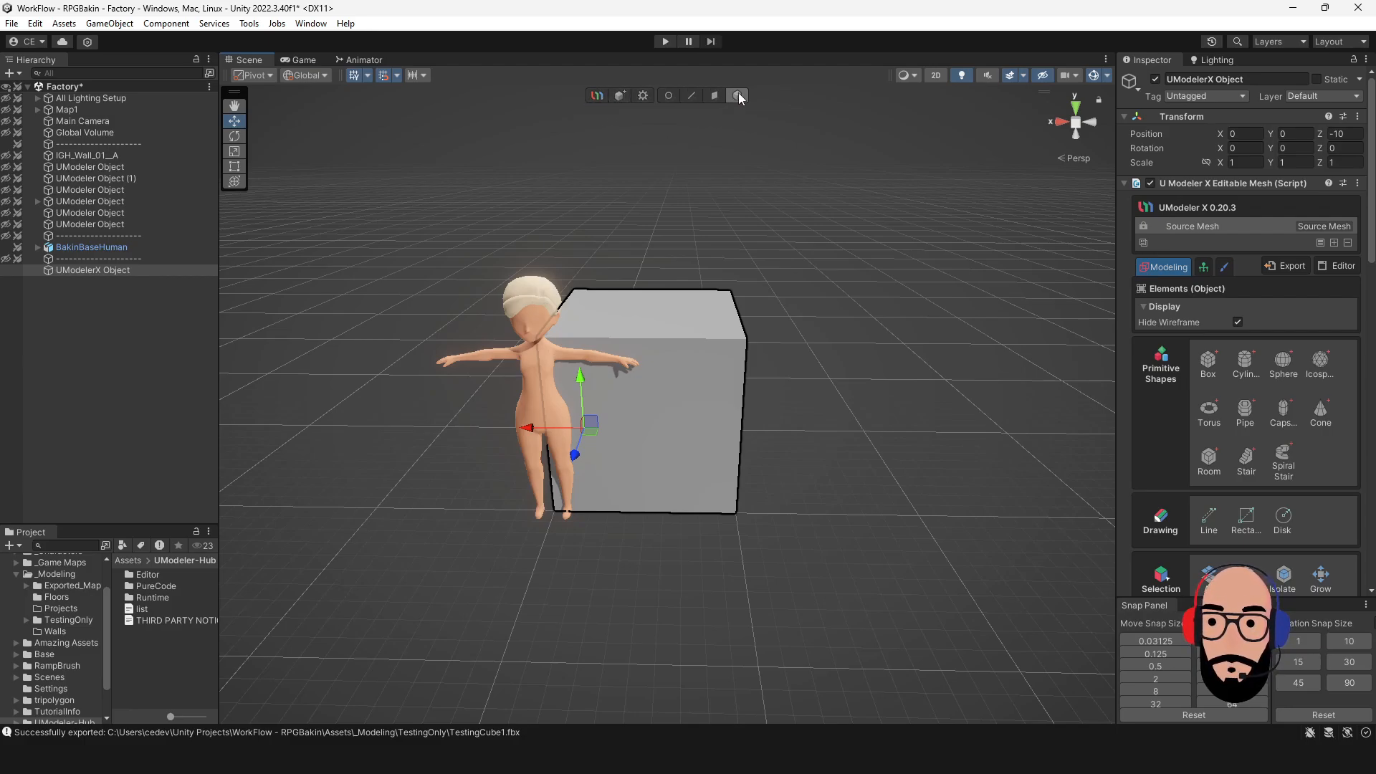
Draw a second box about 4 wide, 22 deep and 10 high as a new UModeler X object, delete it and reselect the first box.
left_click(620, 97)
left_click_drag(795, 357, 878, 313)
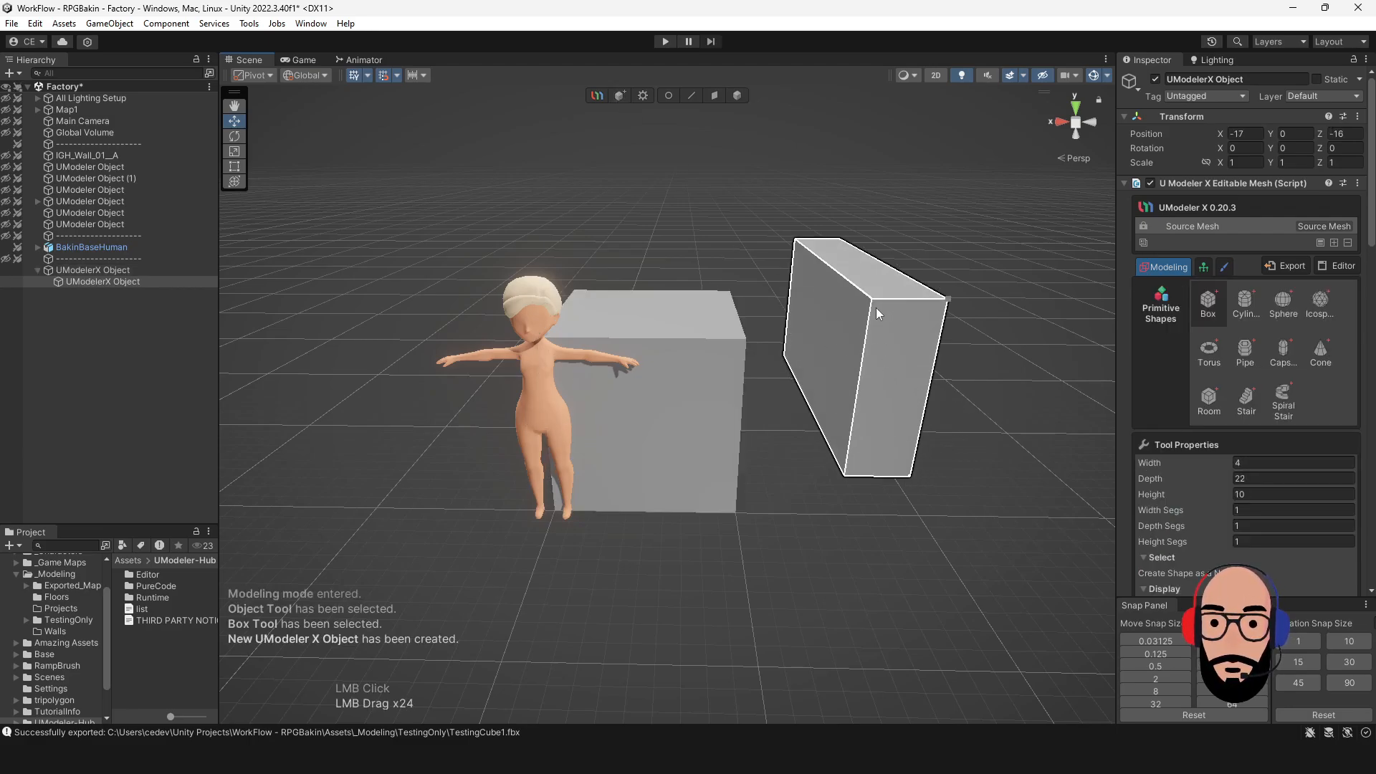
left_click(734, 95)
key("Delete")
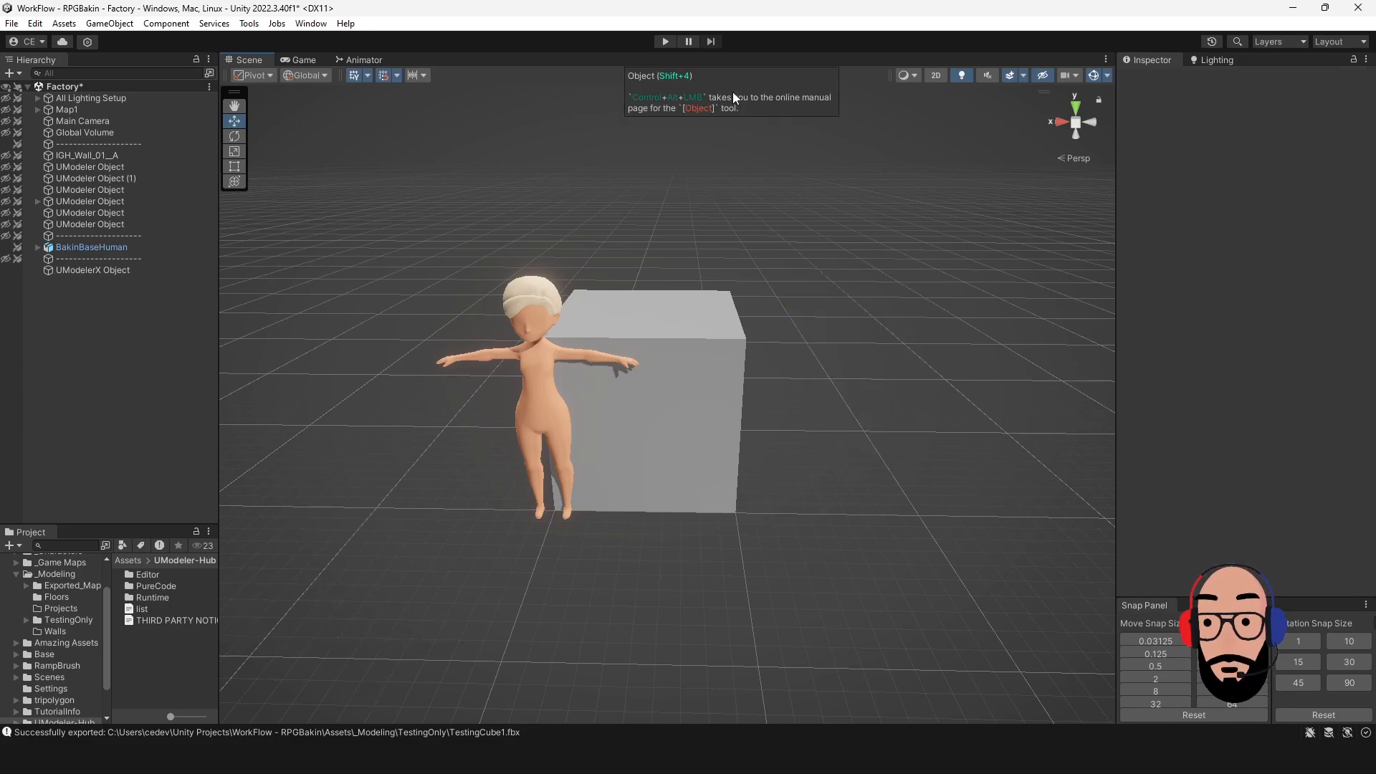
left_click(682, 293)
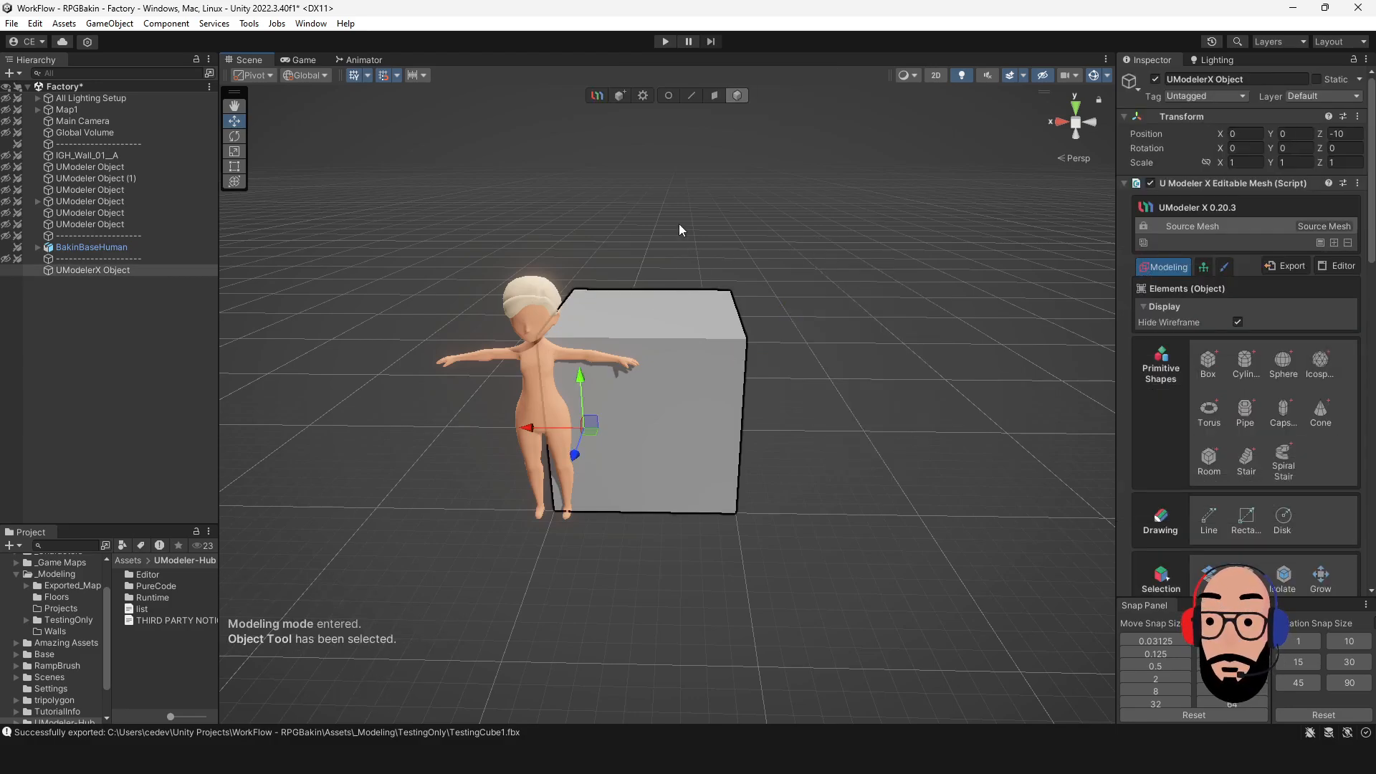
Review the UModelerX preferences, including the mesh, lightmap, material and UV editor settings, and close them.
left_click(642, 96)
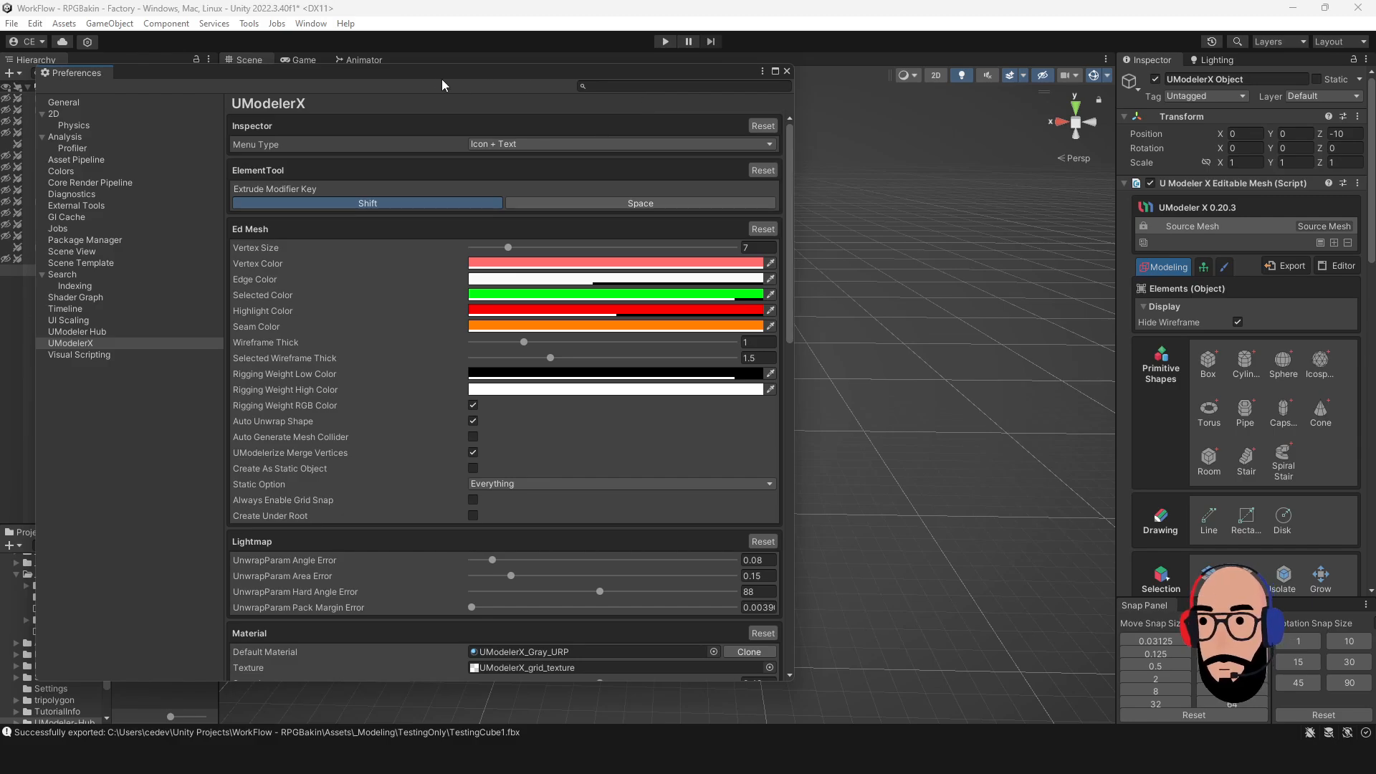
left_click_drag(431, 72, 487, 98)
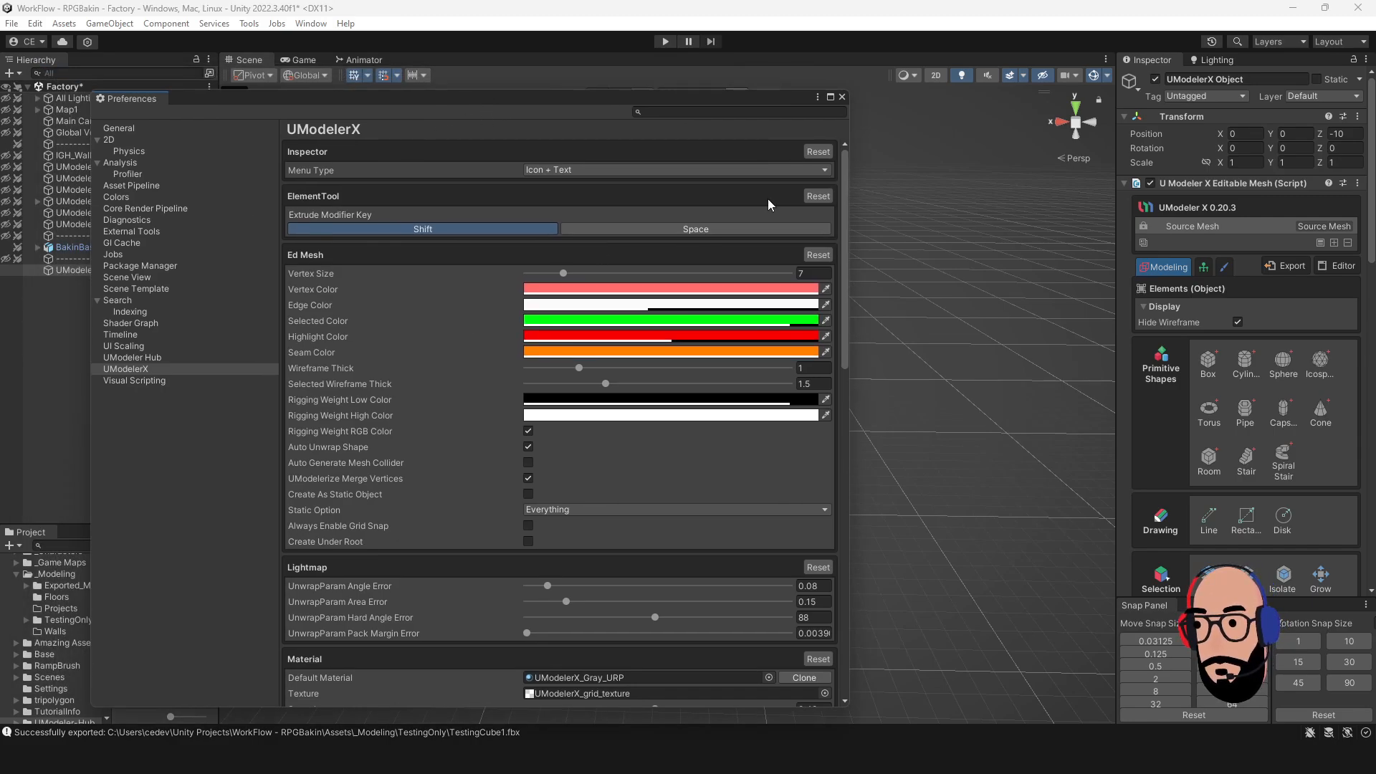
scroll(607, 350, "down", 10)
scroll(412, 346, "up", 7)
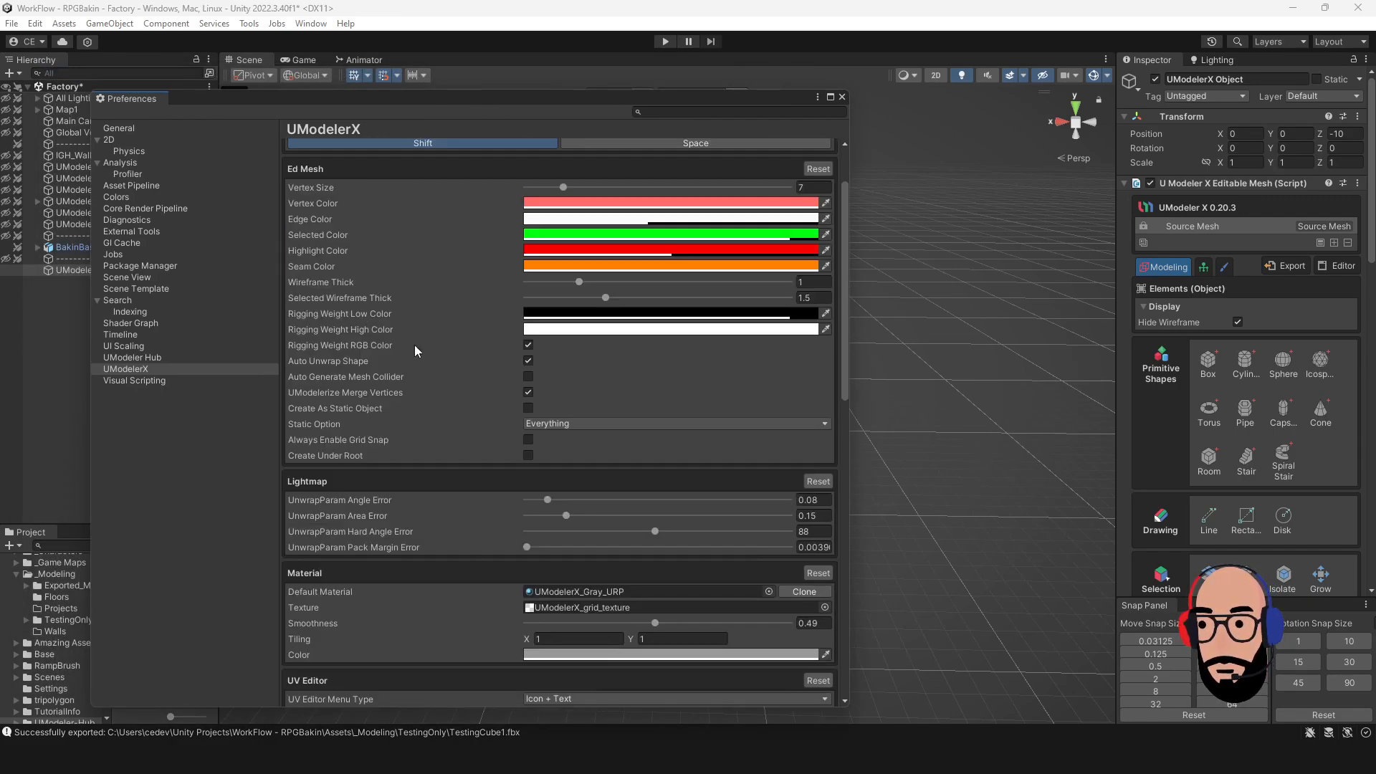
scroll(414, 345, "up", 3)
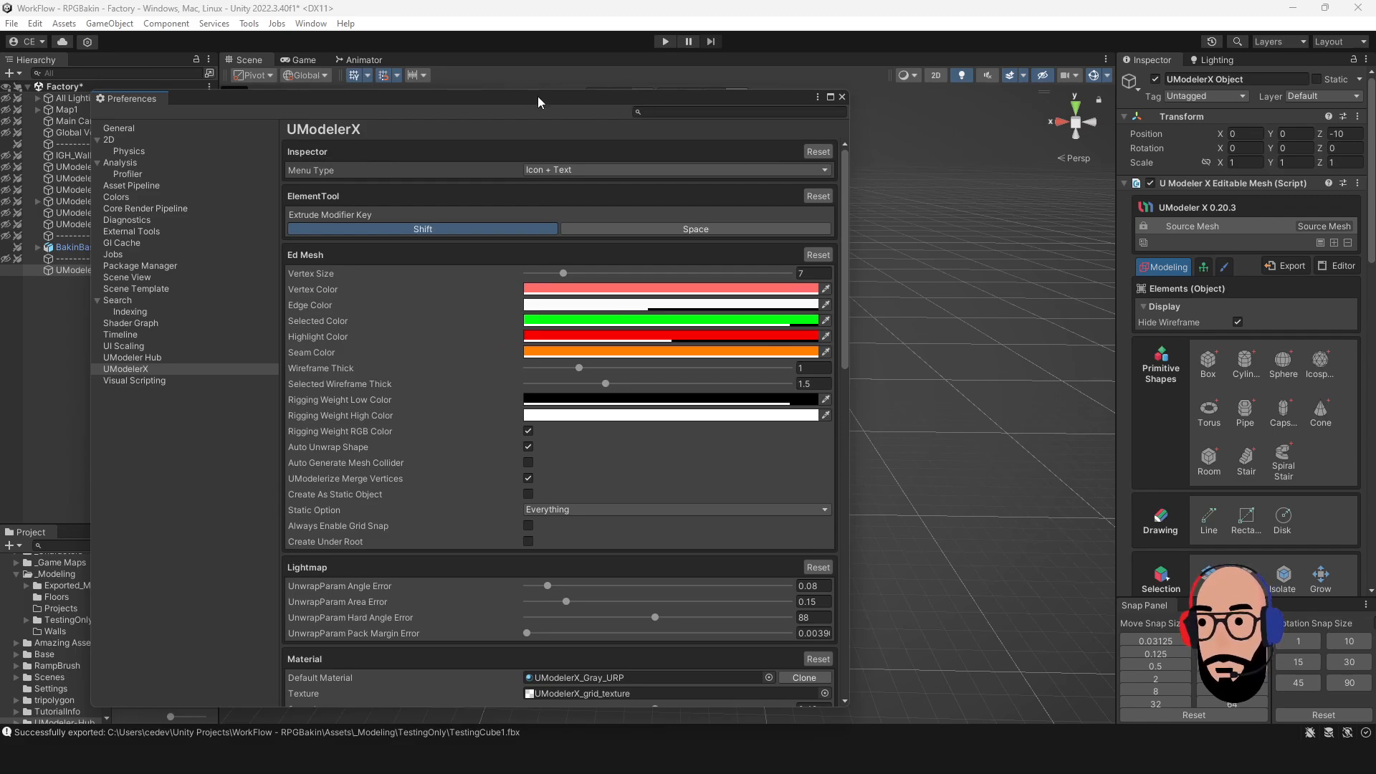
left_click_drag(537, 96, 524, 103)
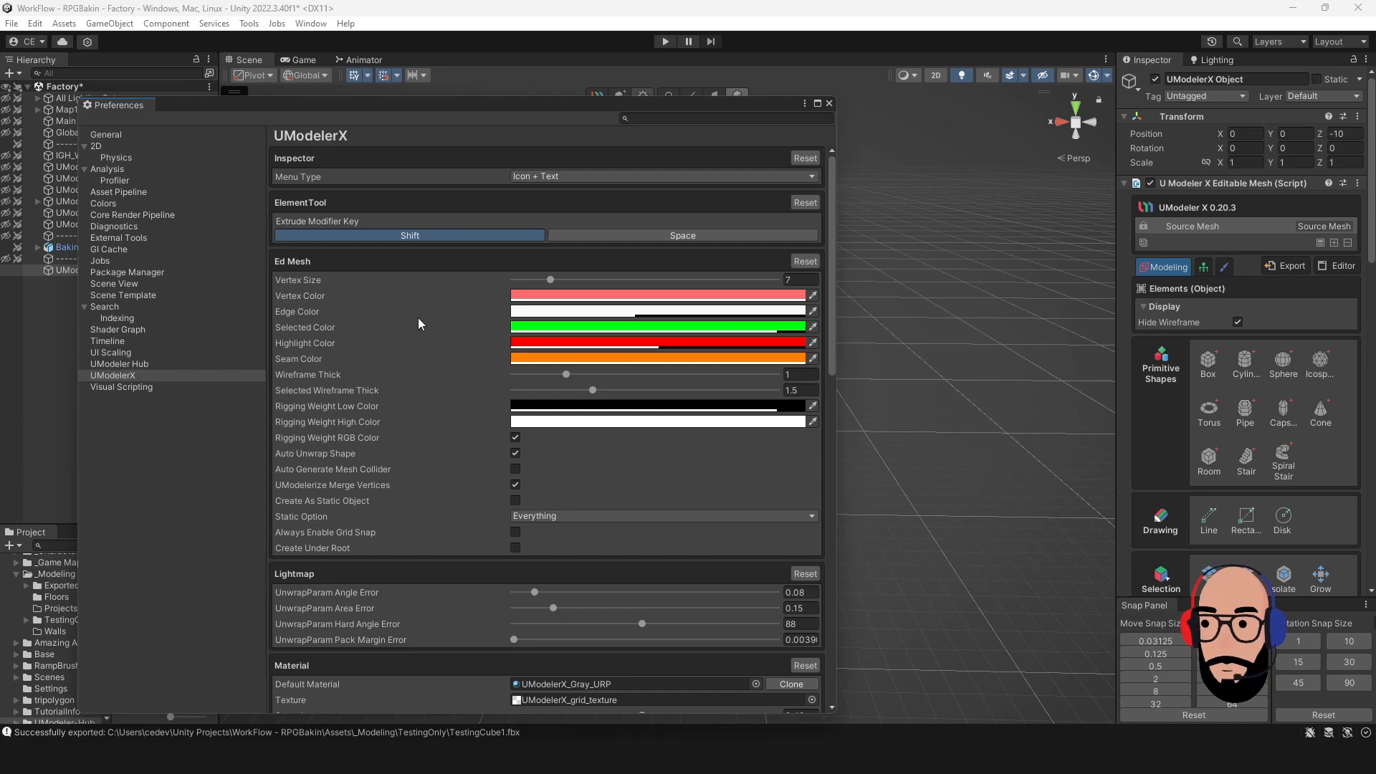
left_click_drag(744, 105, 645, 120)
left_click(731, 120)
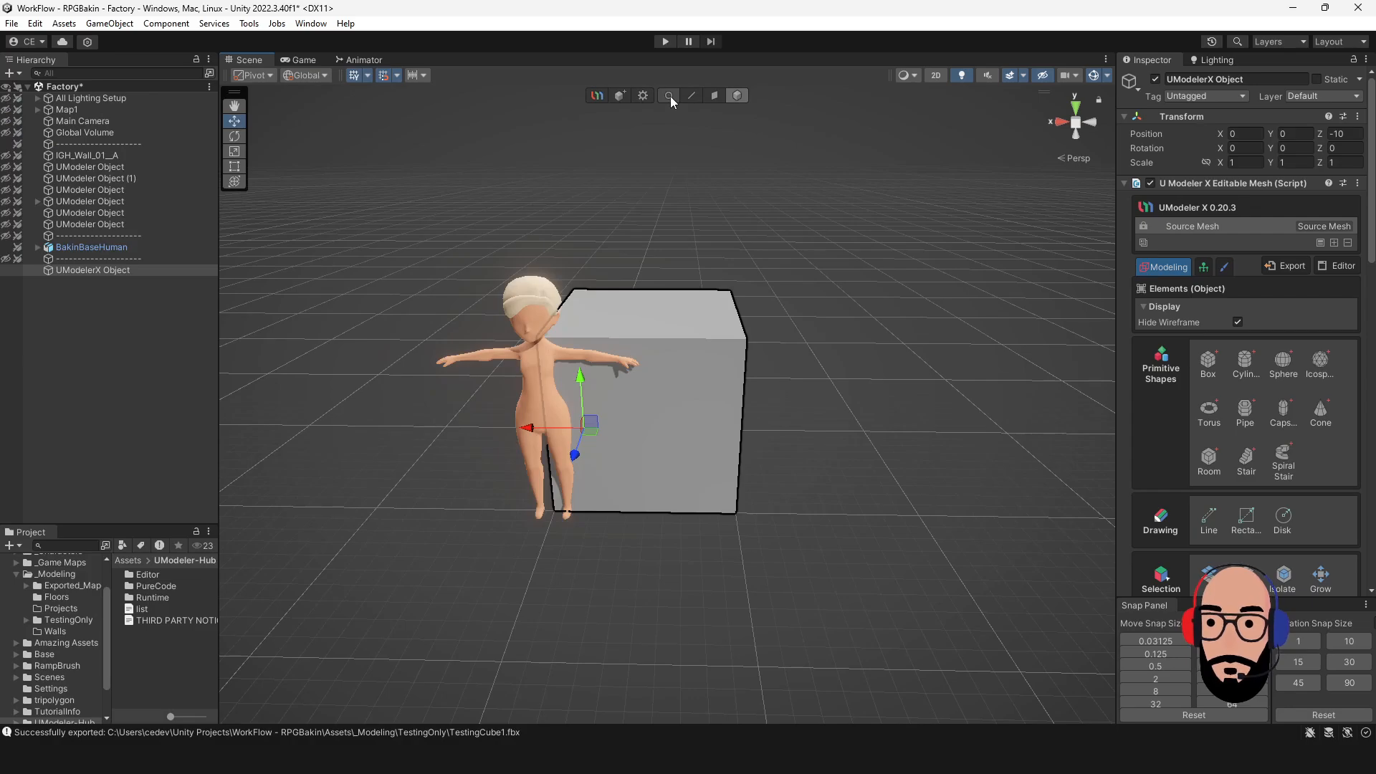
Show the box in Edge, Face and Vertex selection modes, ending in Vertex mode.
left_click(689, 98)
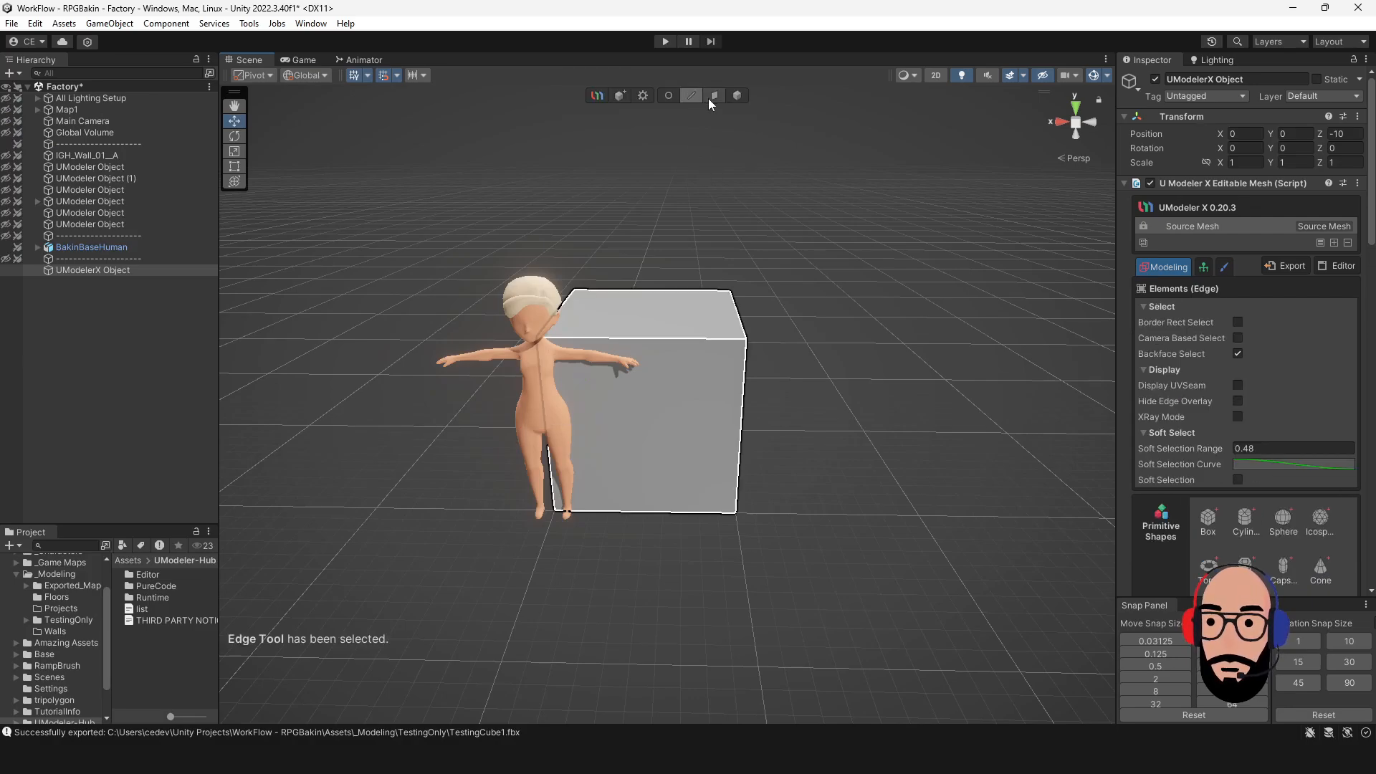
left_click(715, 96)
left_click(670, 97)
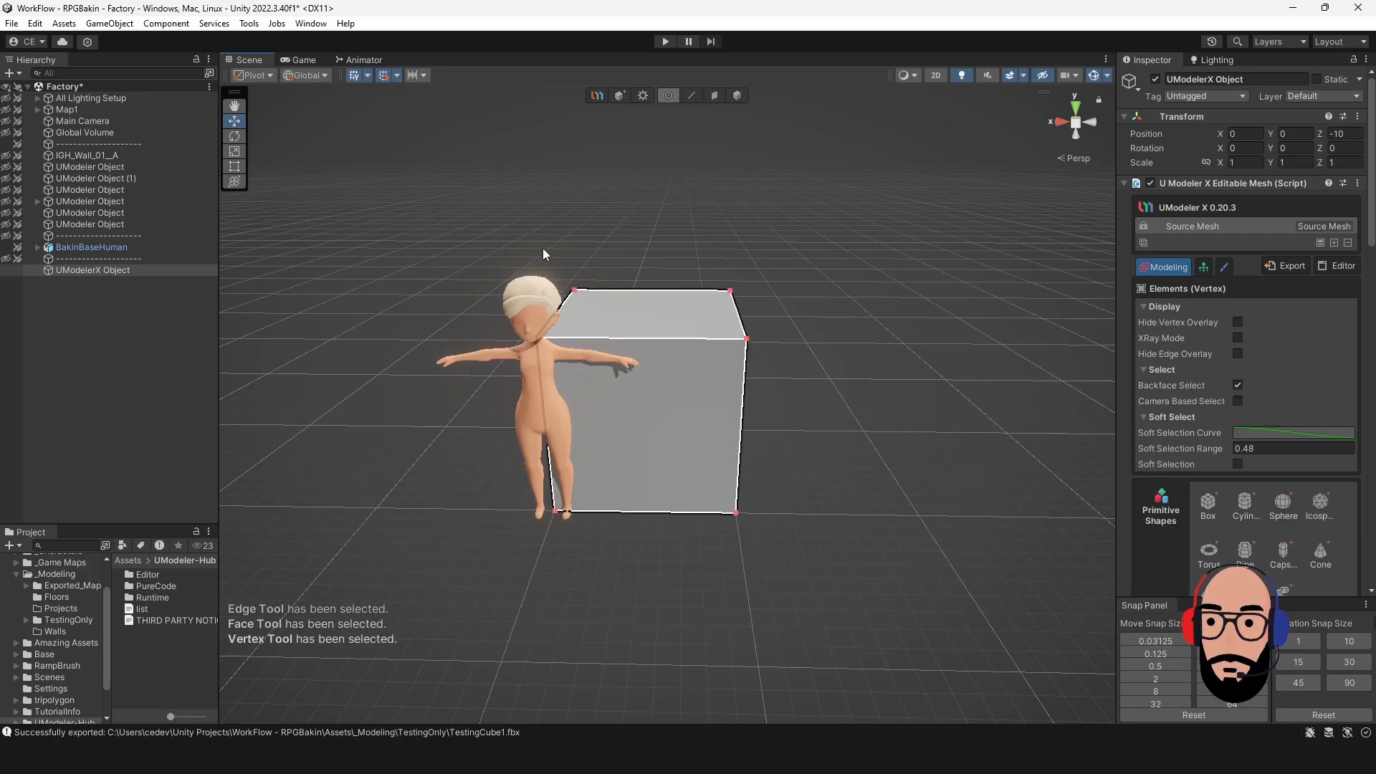
Try moving individual corner vertices of the box, undoing each move.
left_click_drag(821, 315, 630, 422, "alt")
key("f")
scroll(702, 399, "down", 2)
key("ctrl+z")
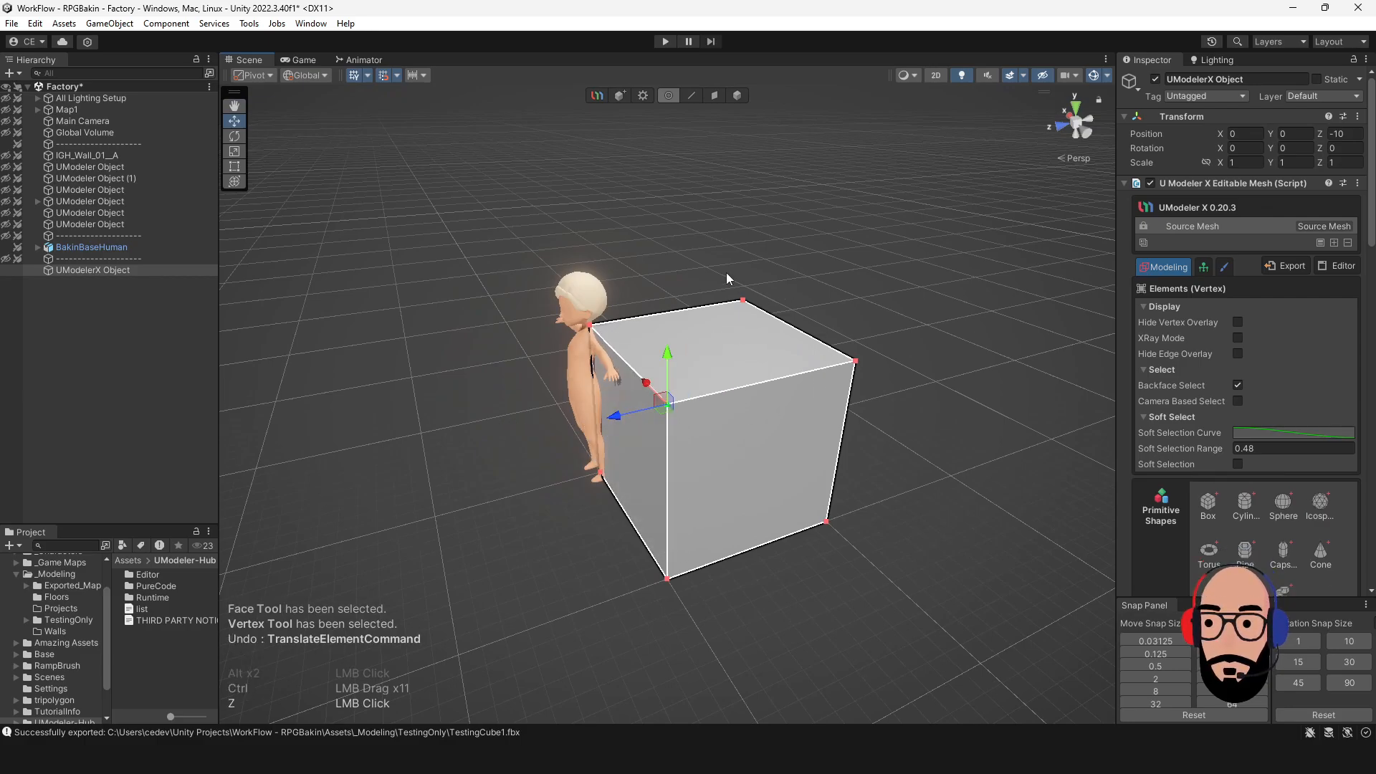
left_click_drag(725, 272, 835, 370)
left_click_drag(746, 245, 821, 306)
key("ctrl+z")
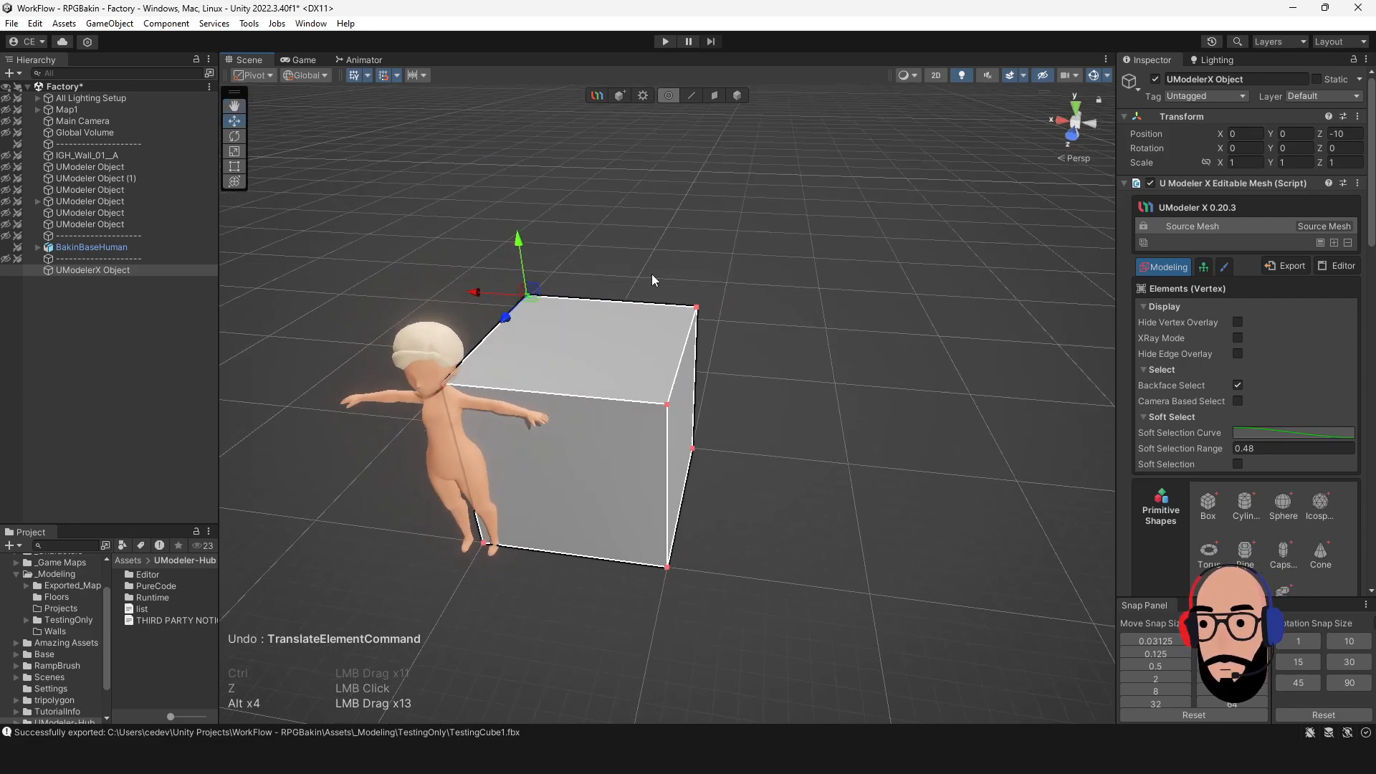
Show the box in Edge and Face selection modes, select one of its side faces, and switch to Object mode.
left_click_drag(651, 273, 780, 361)
left_click(692, 96)
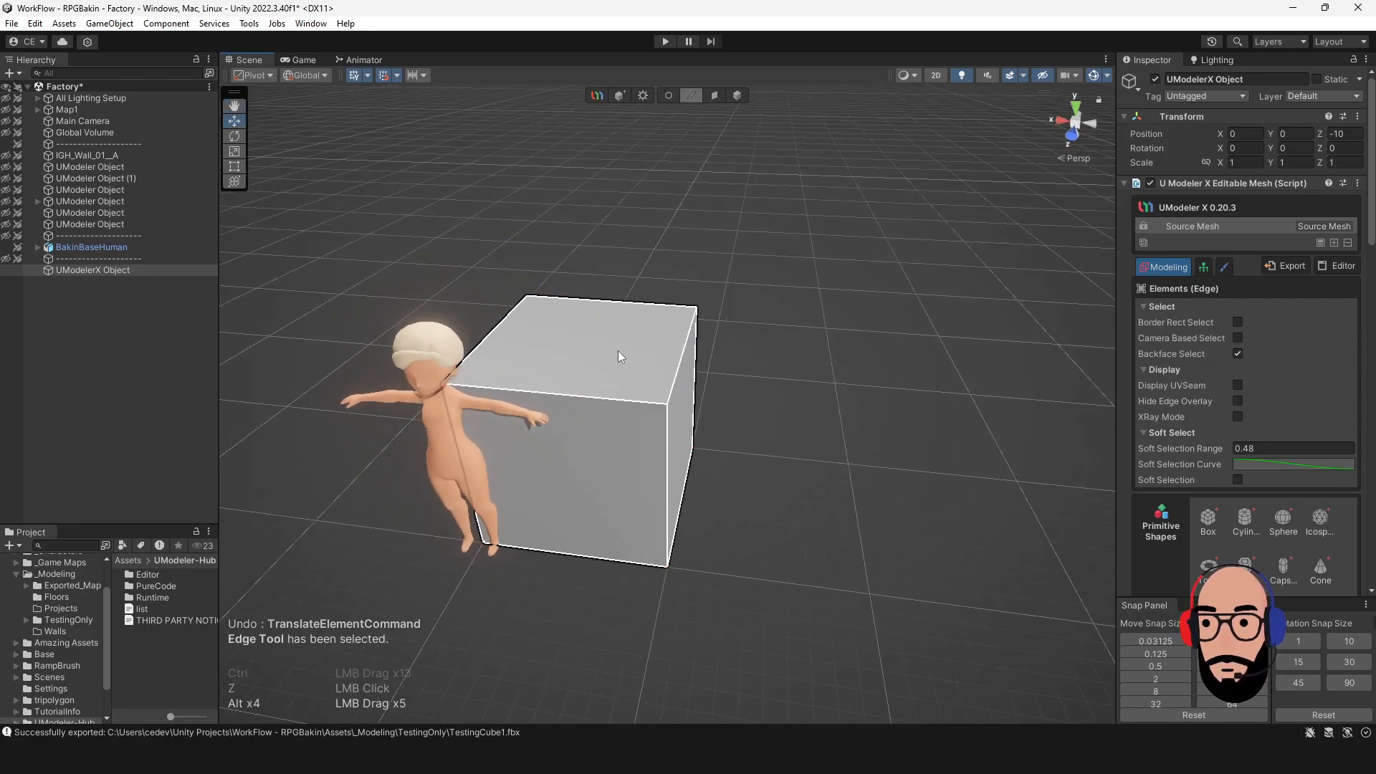
left_click(604, 395)
left_click(682, 352)
left_click(714, 95)
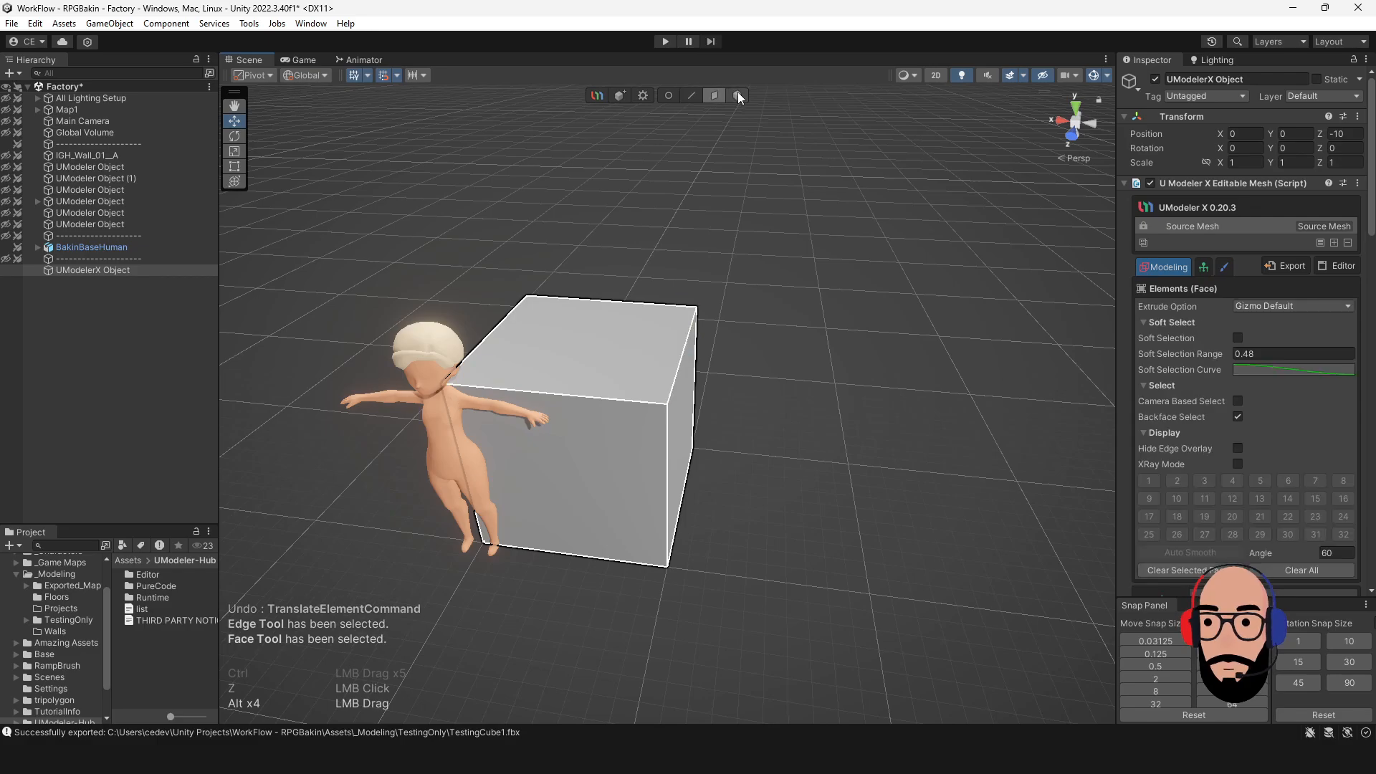
left_click(600, 448)
left_click(678, 429)
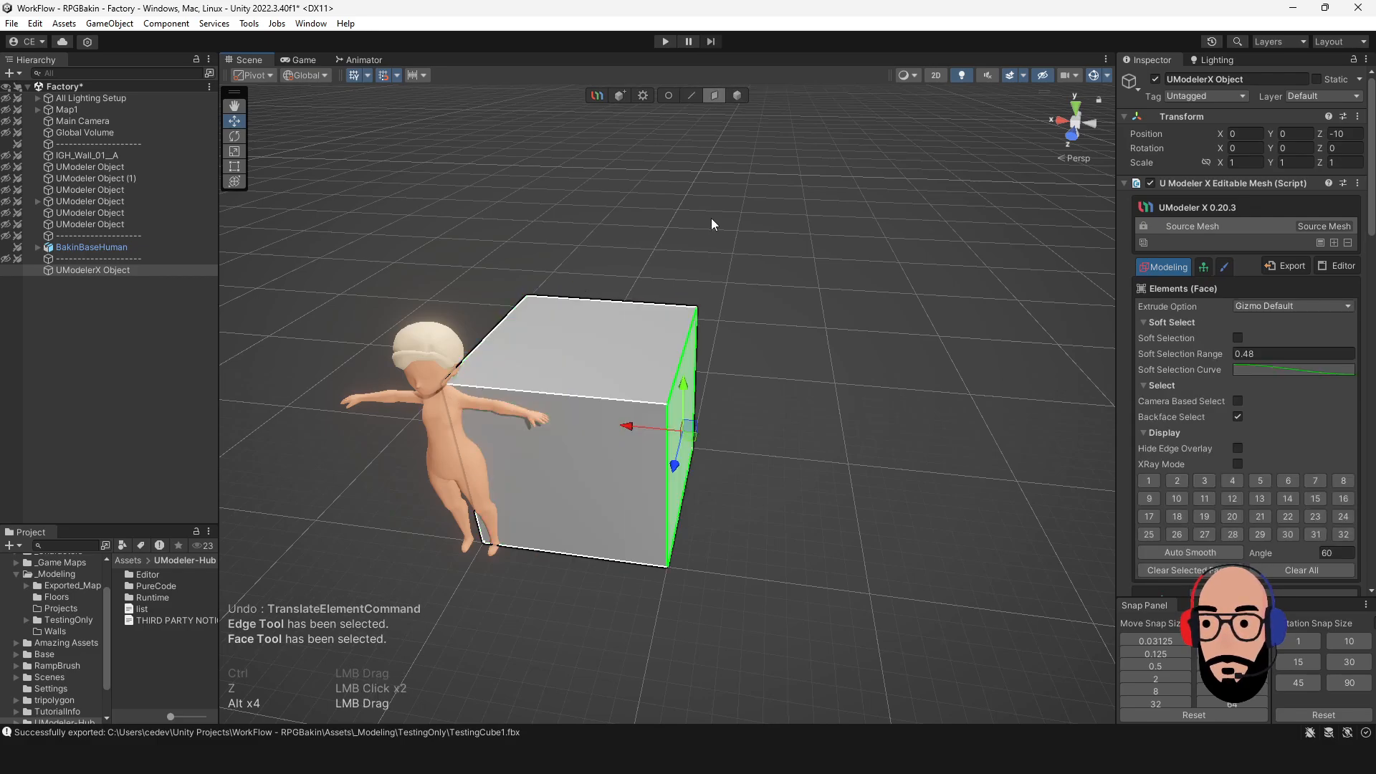
left_click(736, 97)
Hide the BakinBaseHuman reference figure in the scene.
scroll(671, 405, "up", 3)
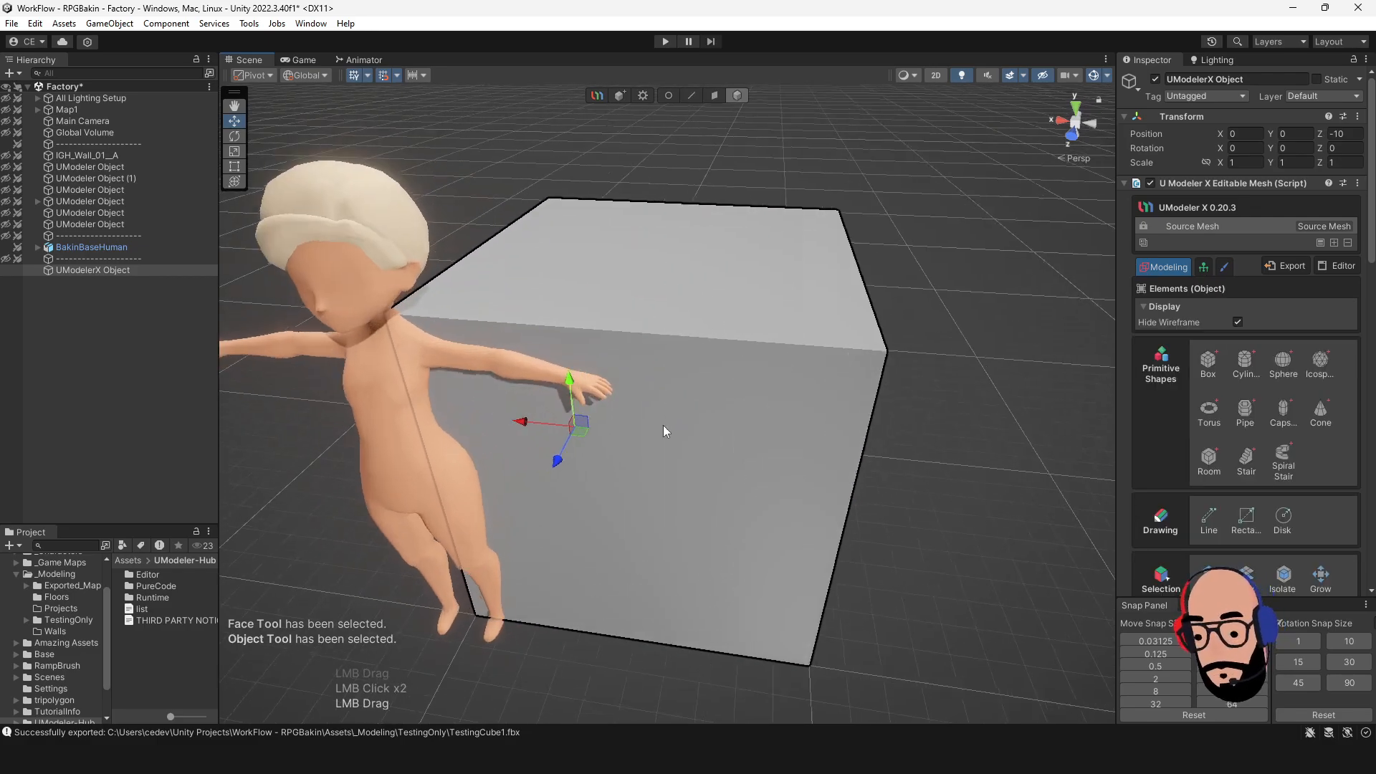
scroll(663, 424, "down", 2)
left_click_drag(871, 459, 702, 324, "alt")
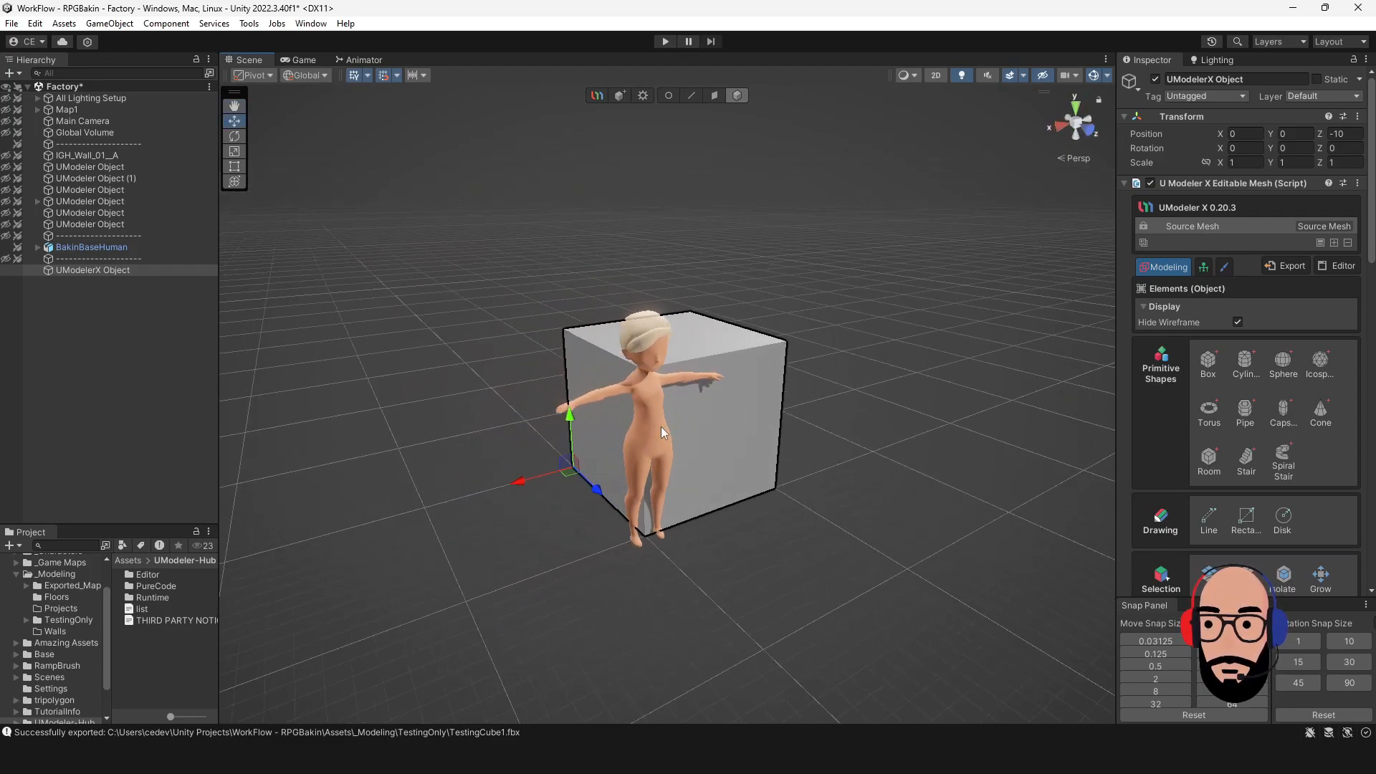
left_click_drag(655, 505, 609, 430, "alt")
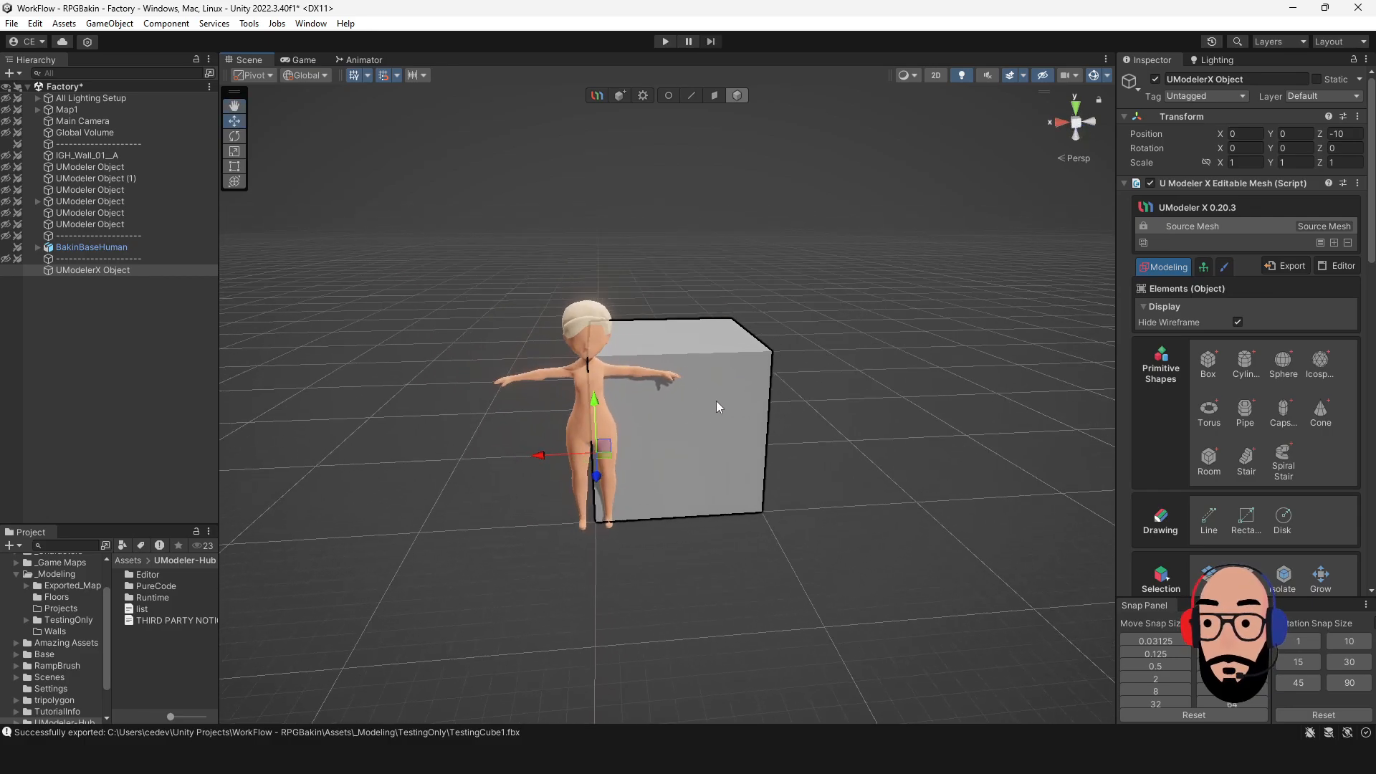
left_click_drag(718, 402, 693, 400, "alt")
left_click(560, 315)
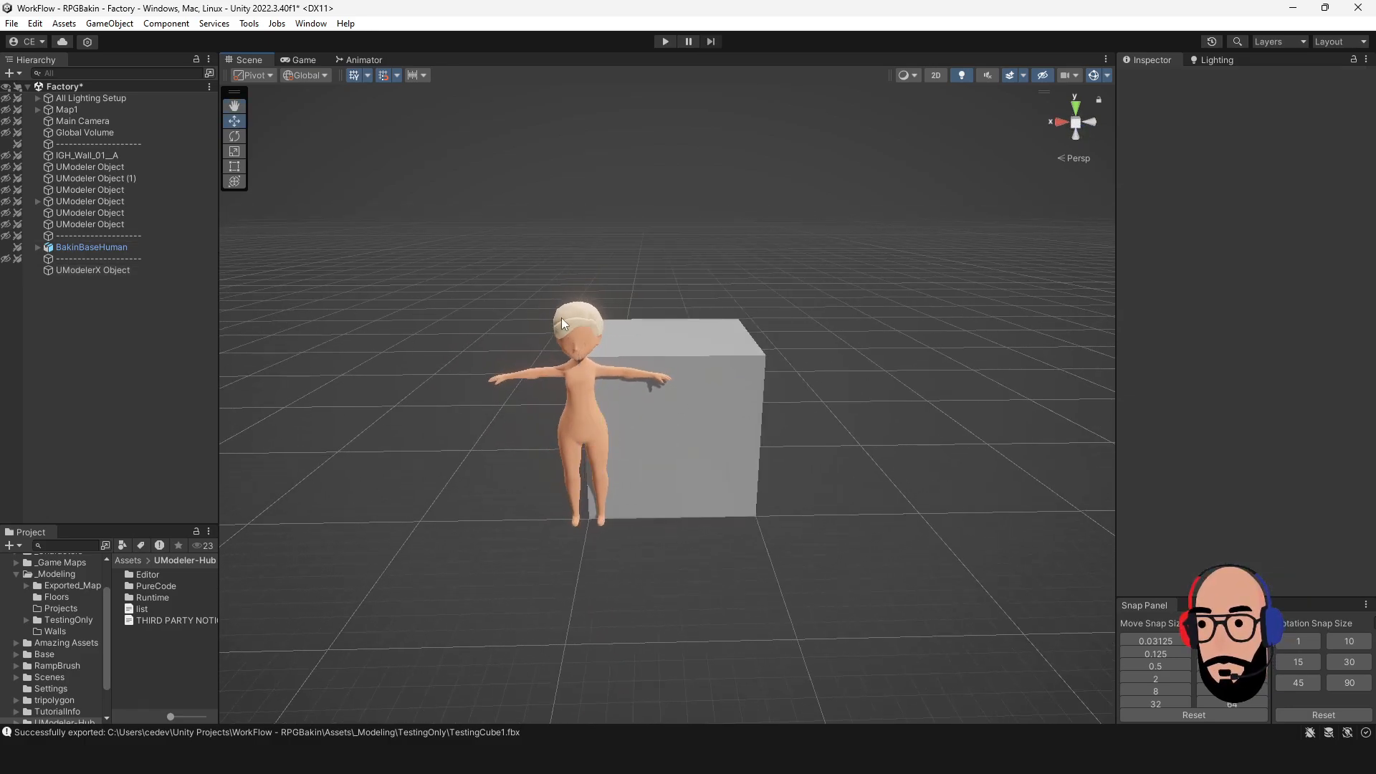
left_click(6, 248)
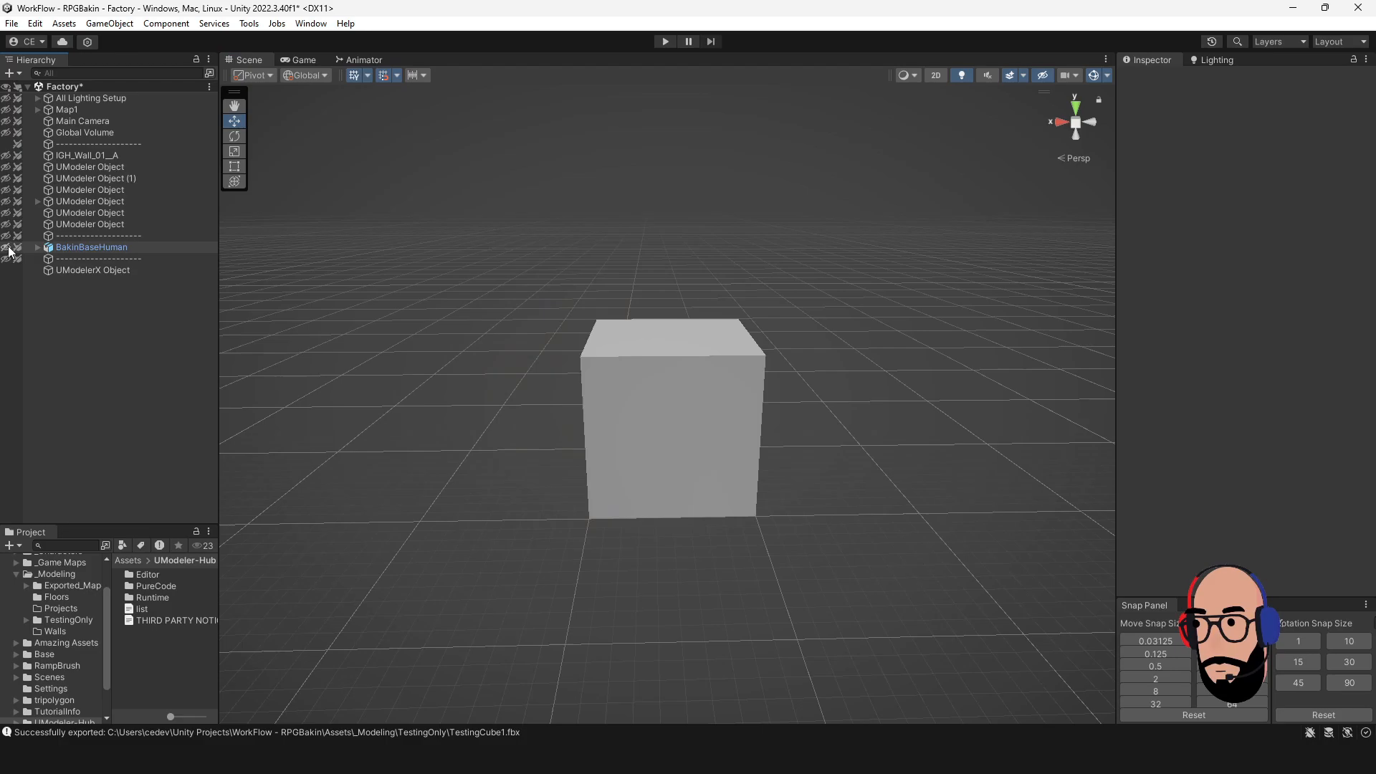
Select the box and inset its top face by scaling a new face inward in Face mode.
left_click(698, 389)
scroll(698, 389, "up", 5)
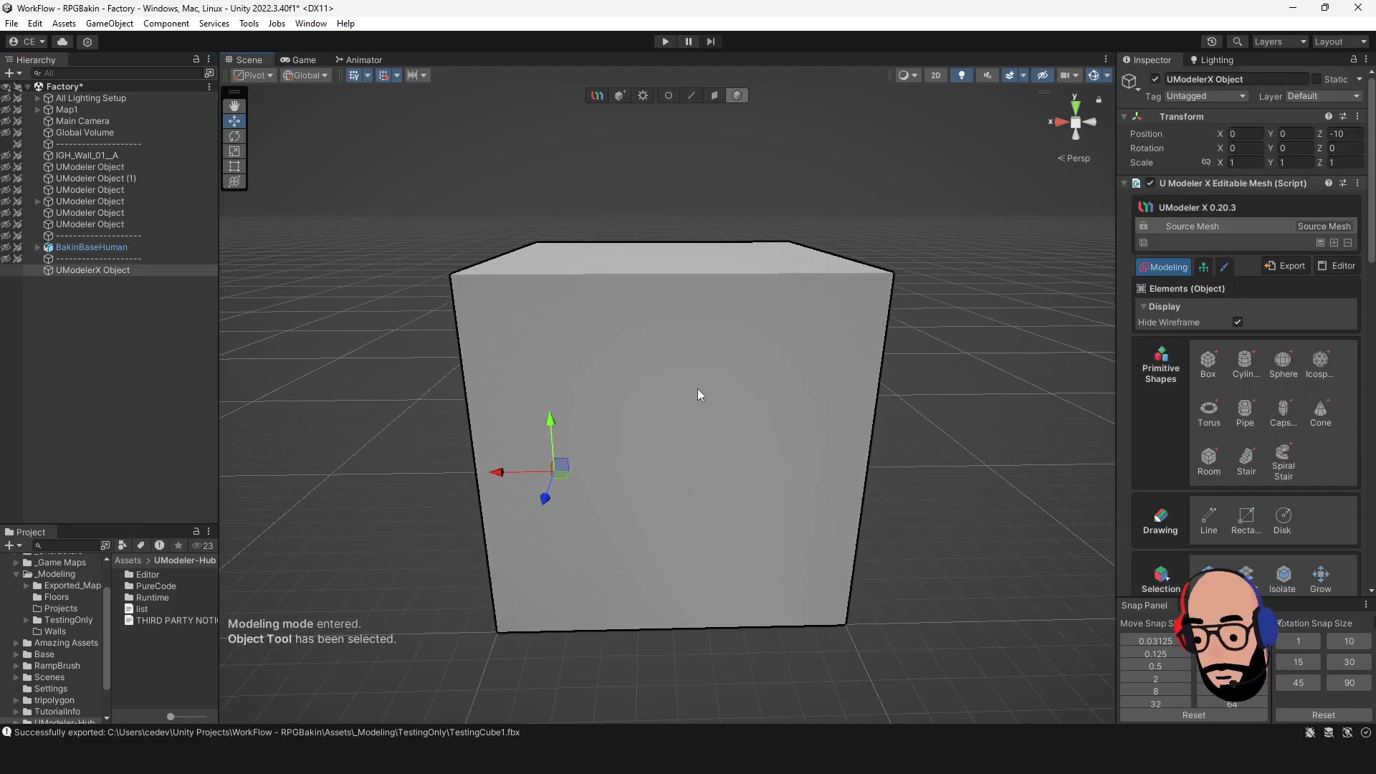
left_click_drag(785, 351, 783, 390, "alt")
scroll(765, 337, "down", 3)
left_click_drag(756, 303, 774, 362, "alt")
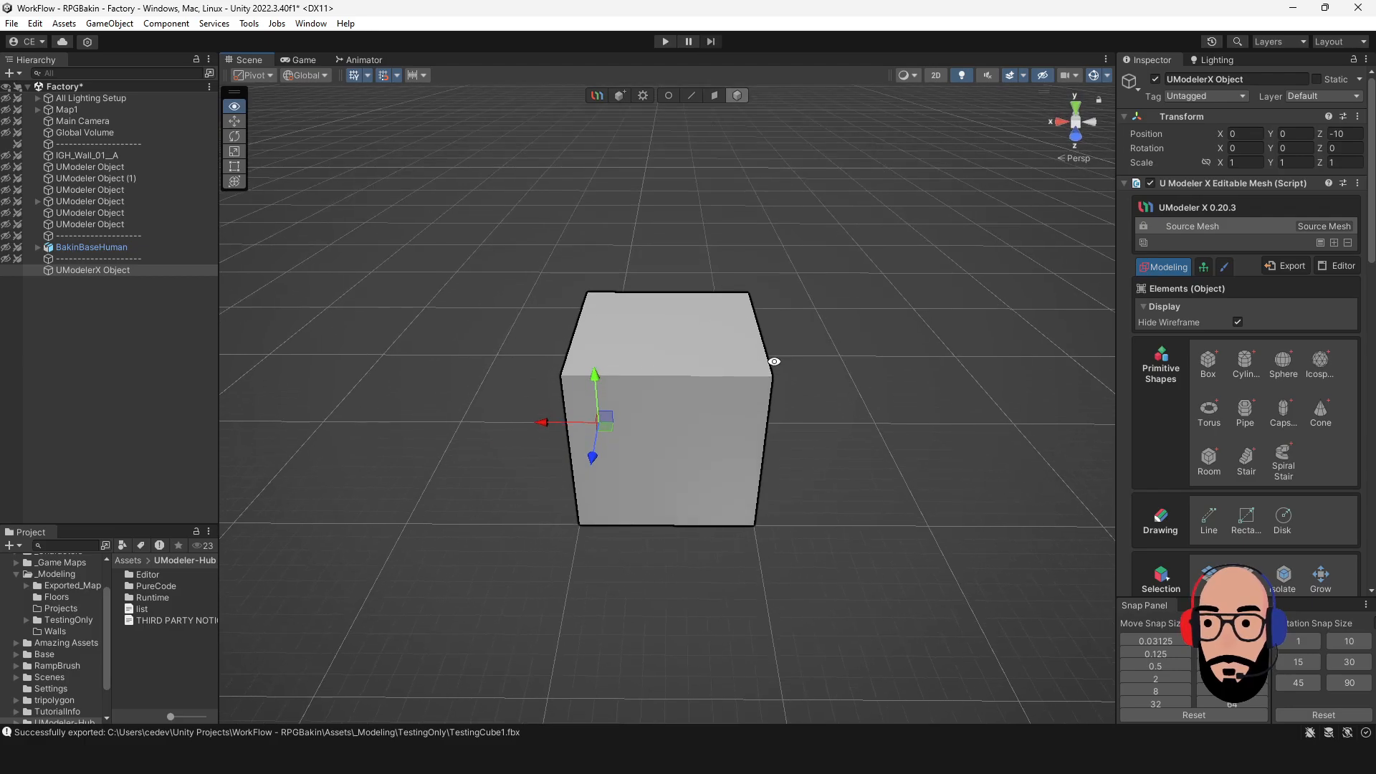
left_click(714, 95)
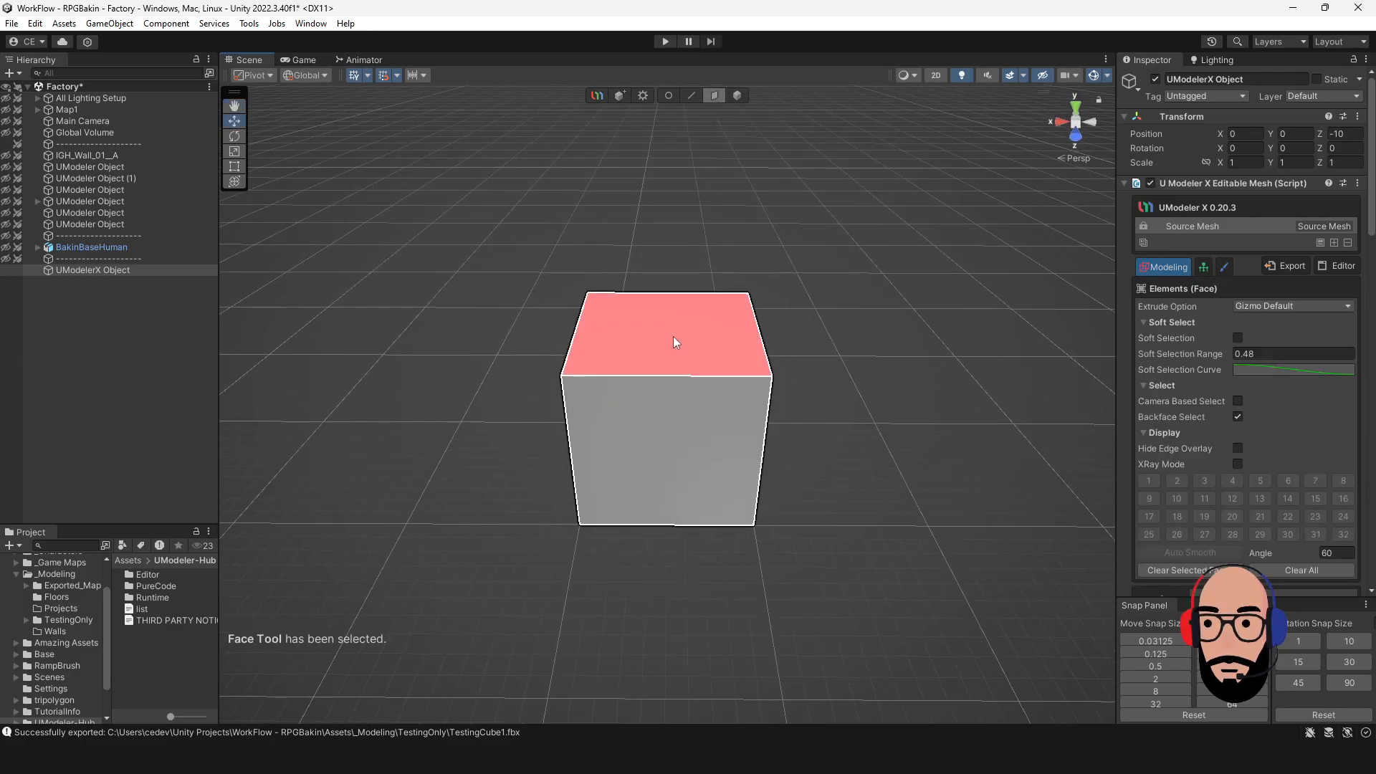
left_click(720, 372)
key("r")
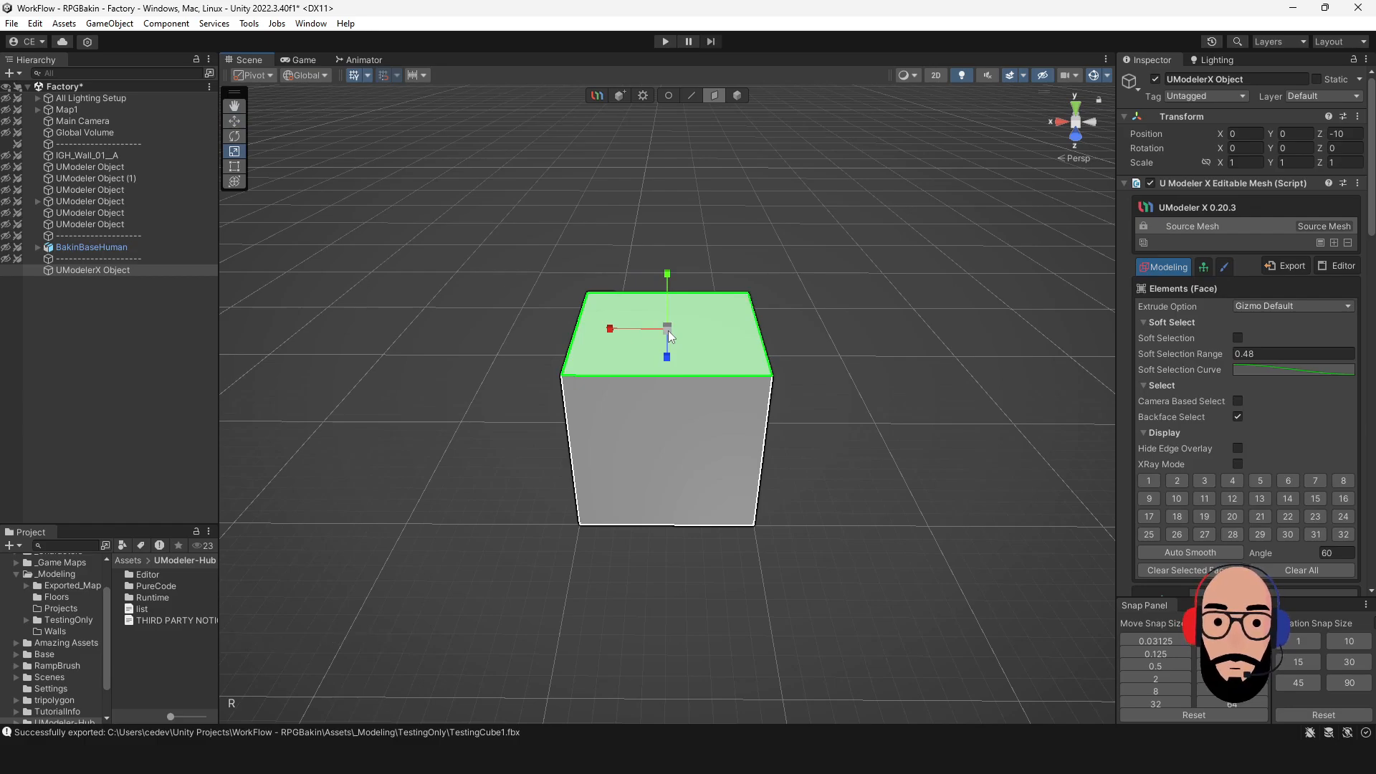
left_click_drag(669, 329, 652, 337, "shift")
Extrude the inset top face upward by a distance of 4 to form a narrower upper block.
key("w")
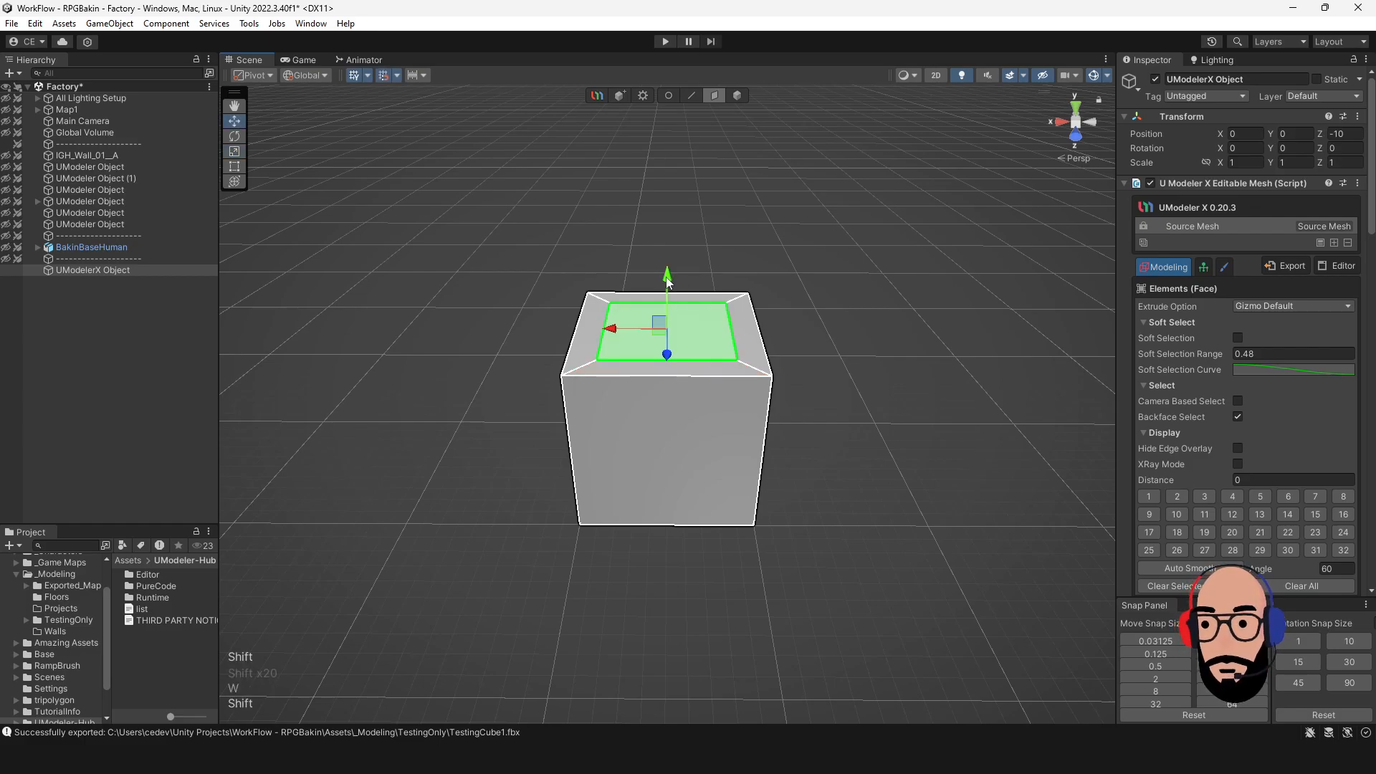
left_click_drag(667, 278, 668, 211, "shift")
left_click_drag(630, 316, 698, 121, "alt")
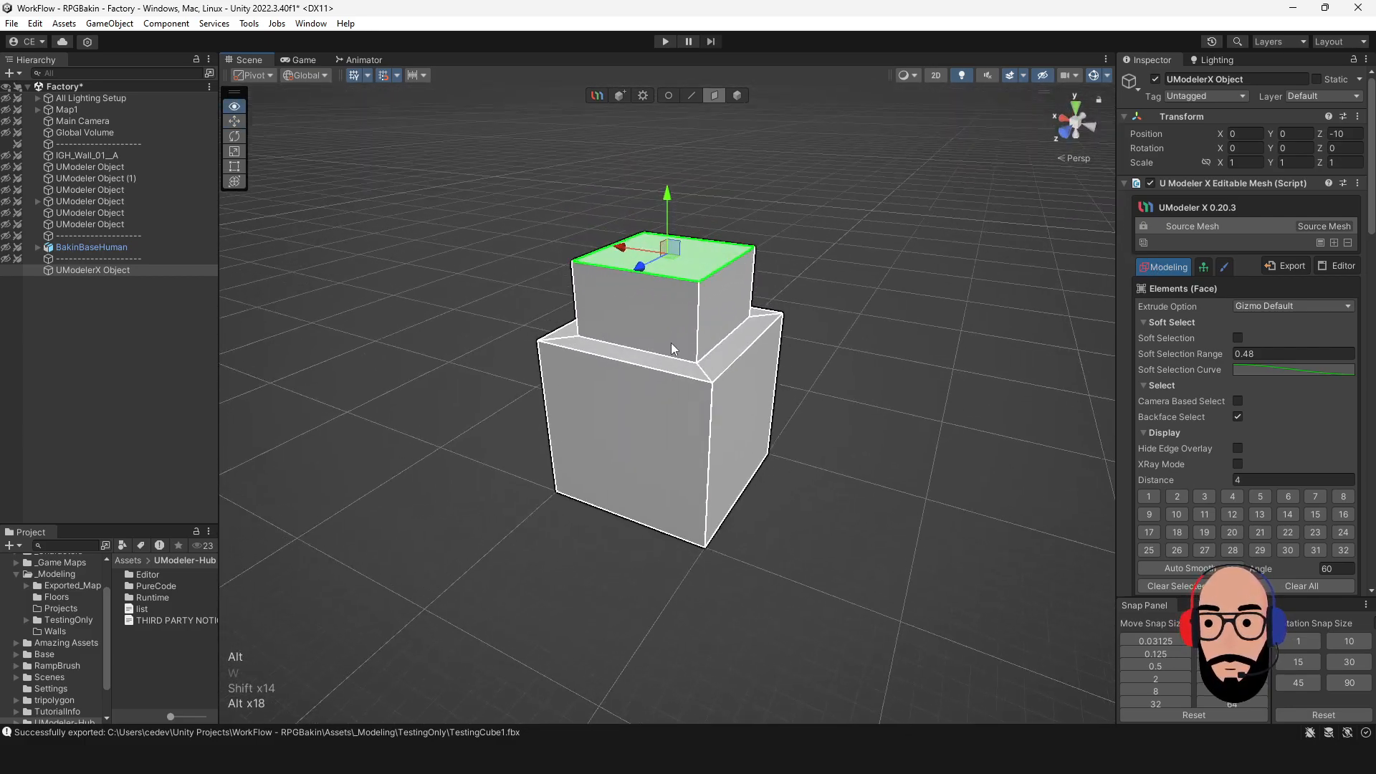
In Edge mode, select a single top edge of the upper block and focus on it.
left_click(692, 96)
left_click_drag(763, 188, 733, 221, "alt")
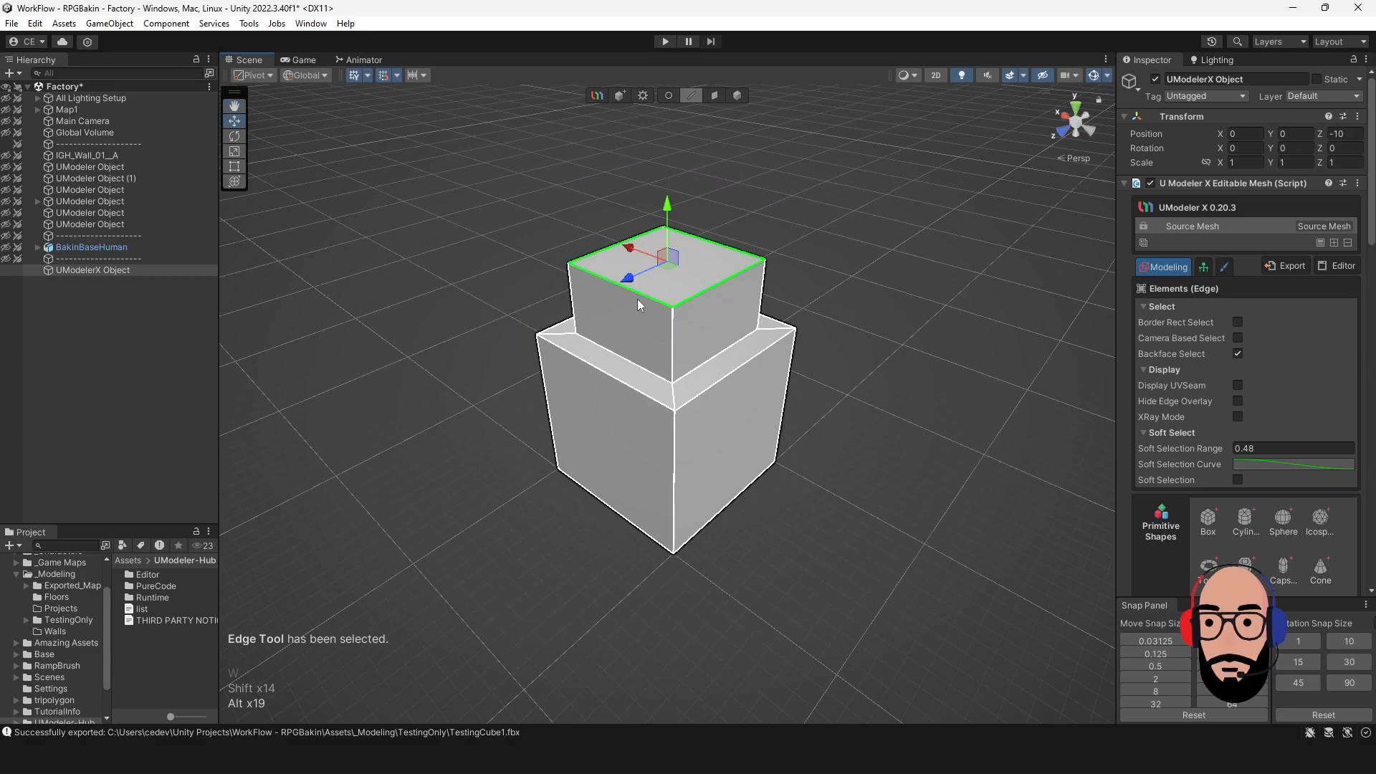
left_click(639, 313)
left_click_drag(639, 316, 600, 261, "alt")
left_click(708, 275)
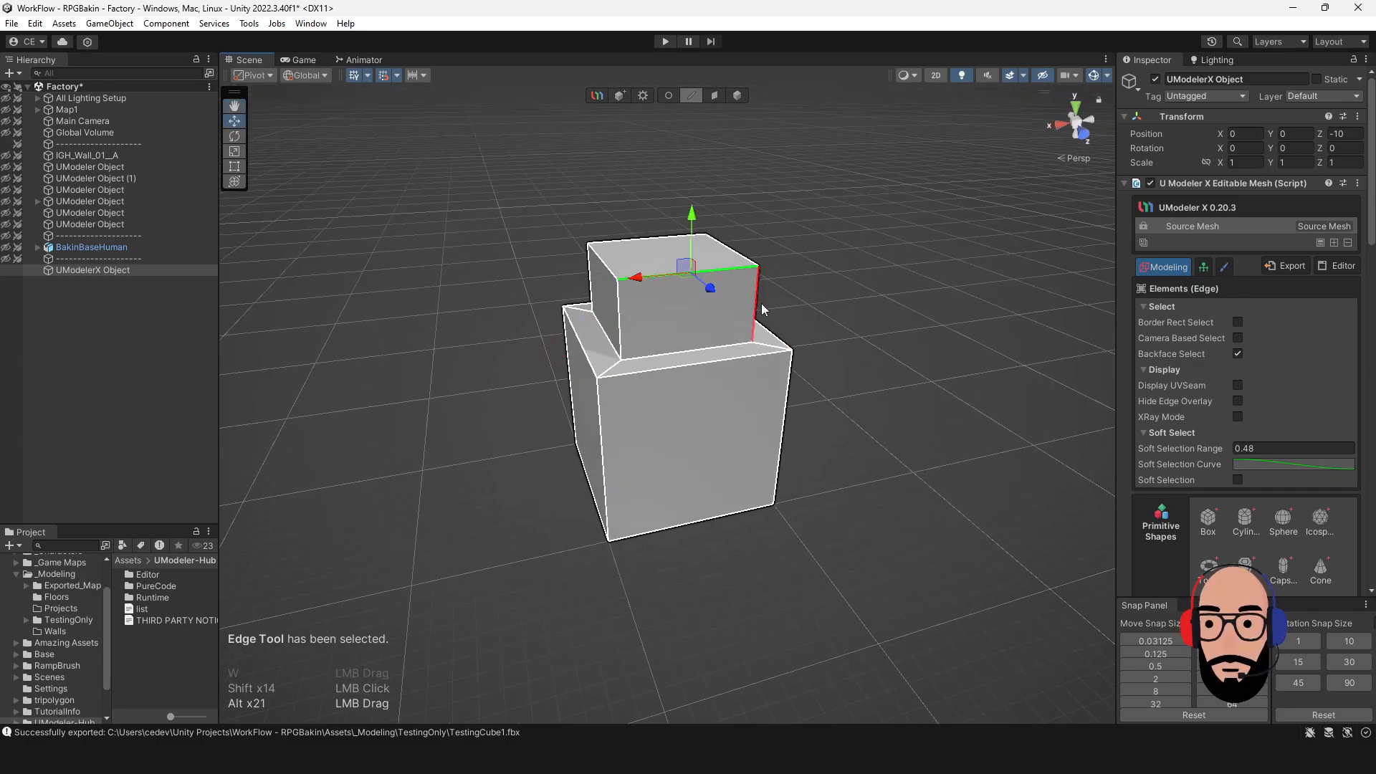
key("f")
scroll(768, 430, "down", 2)
left_click_drag(810, 439, 1135, 536, "alt")
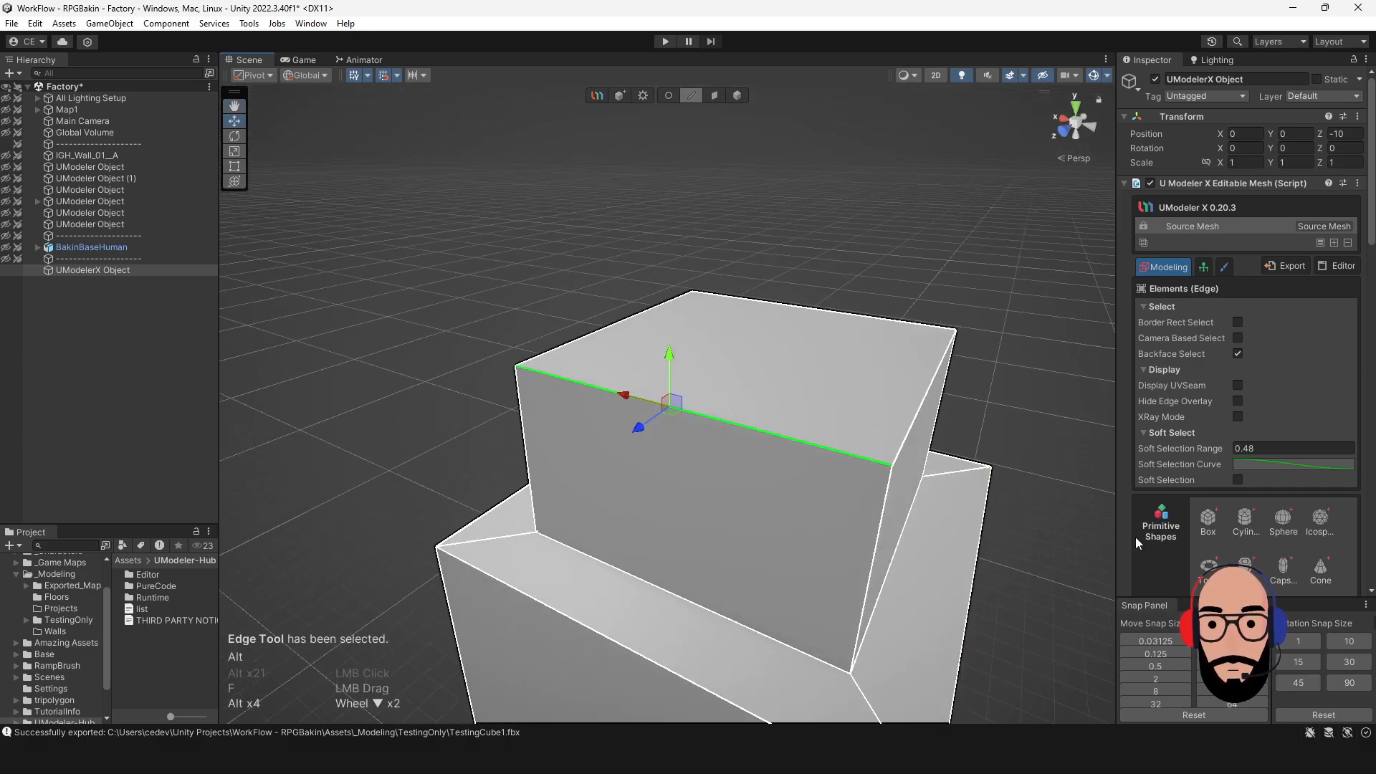
Review the UModeler X tool groups, including Primitive Shapes, Drawing, Selection, Add, Remove, Deform, Surface and Misc.
scroll(1235, 497, "down", 3)
scroll(786, 383, "down", 3)
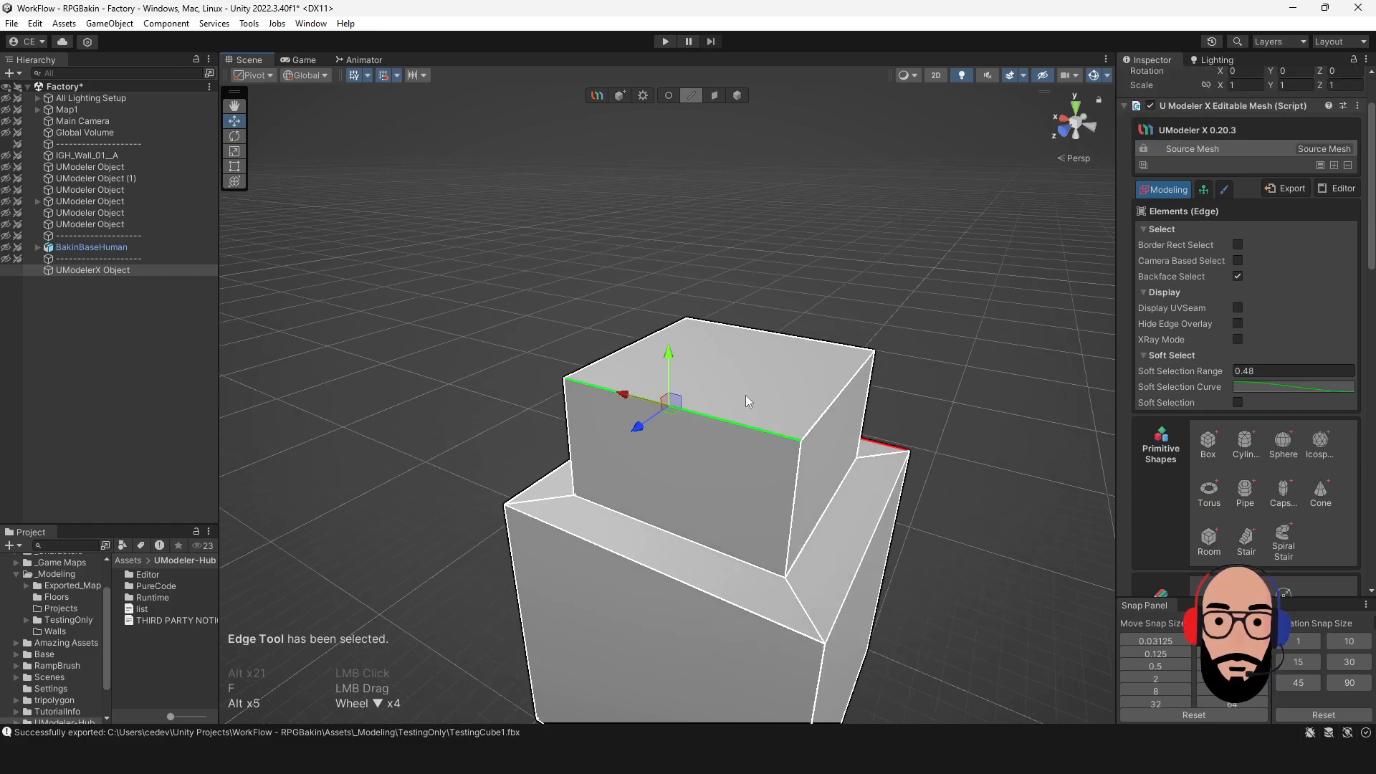
scroll(787, 466, "down", 1)
middle_click_drag(787, 498, 781, 439)
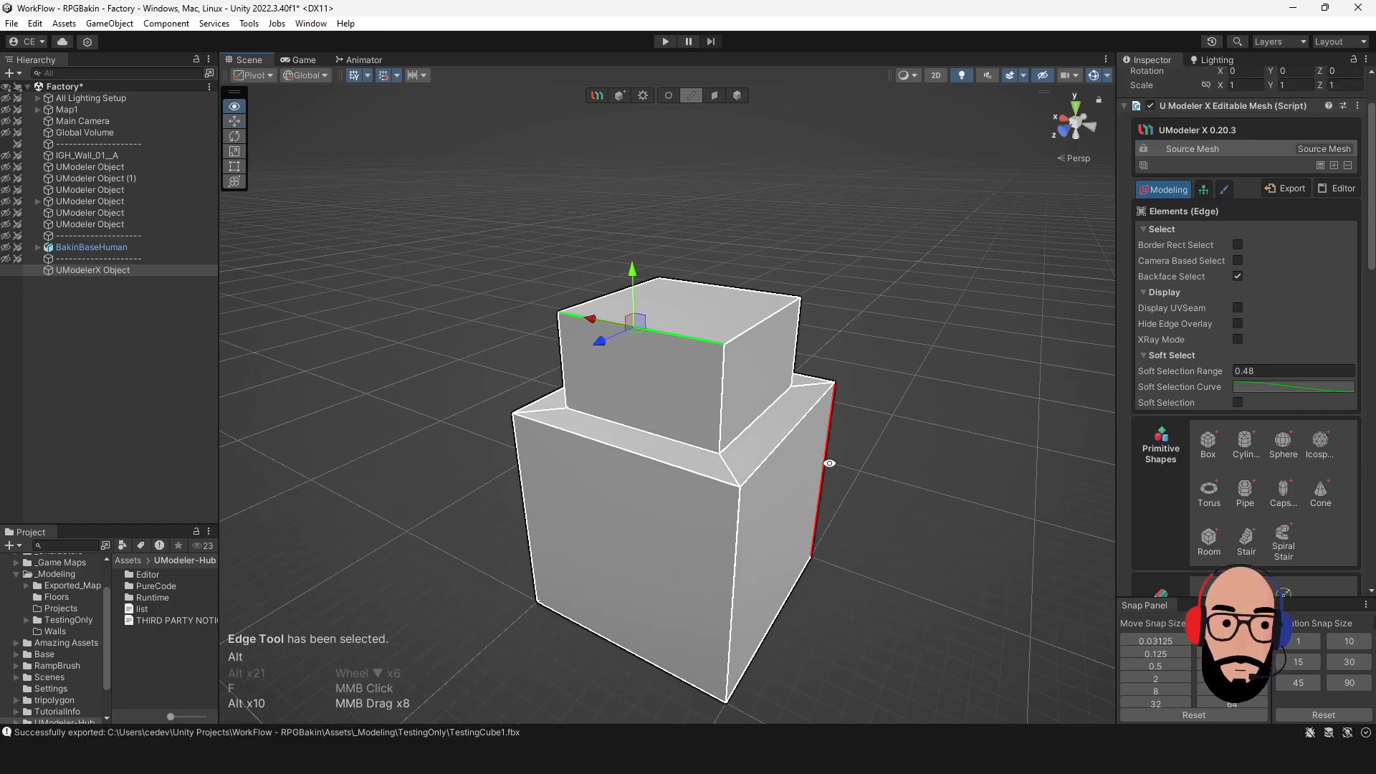
scroll(1325, 401, "down", 6)
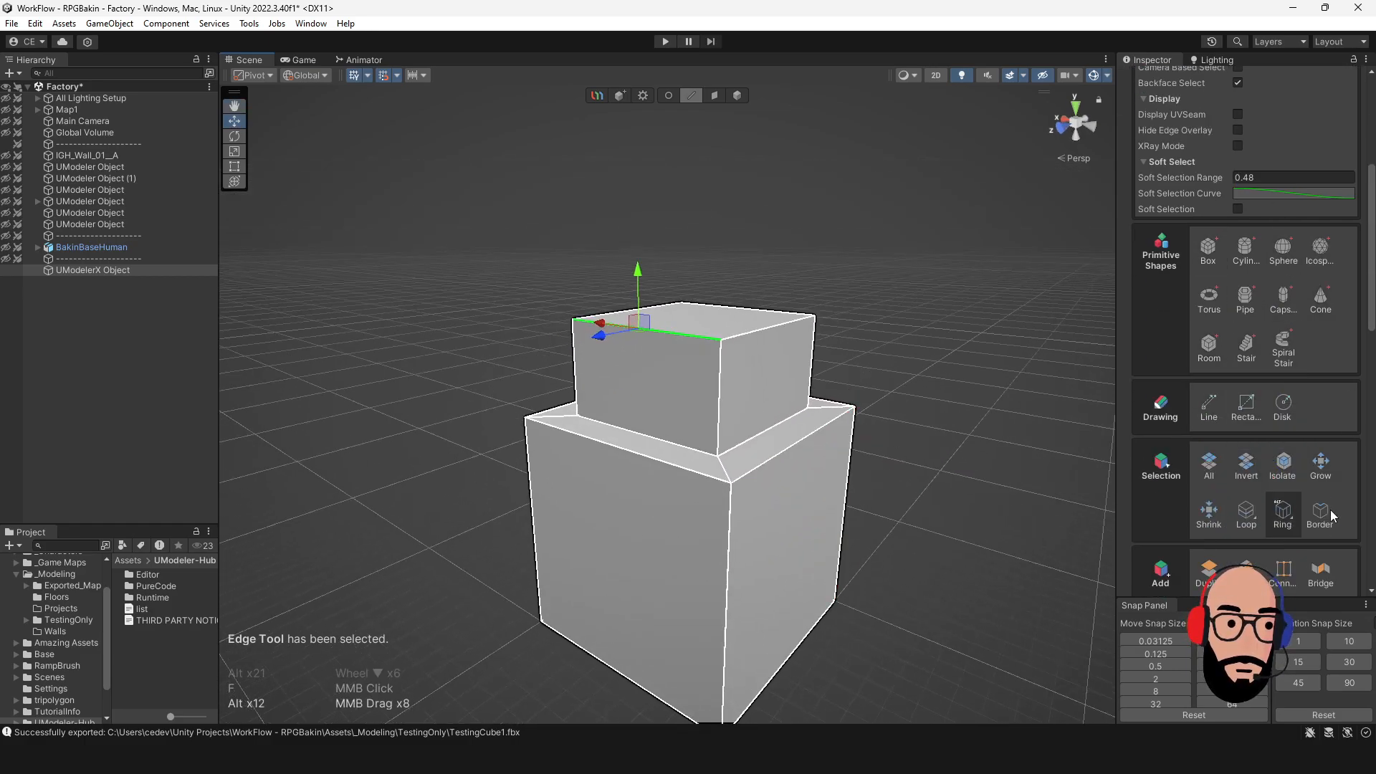
scroll(1232, 418, "down", 3)
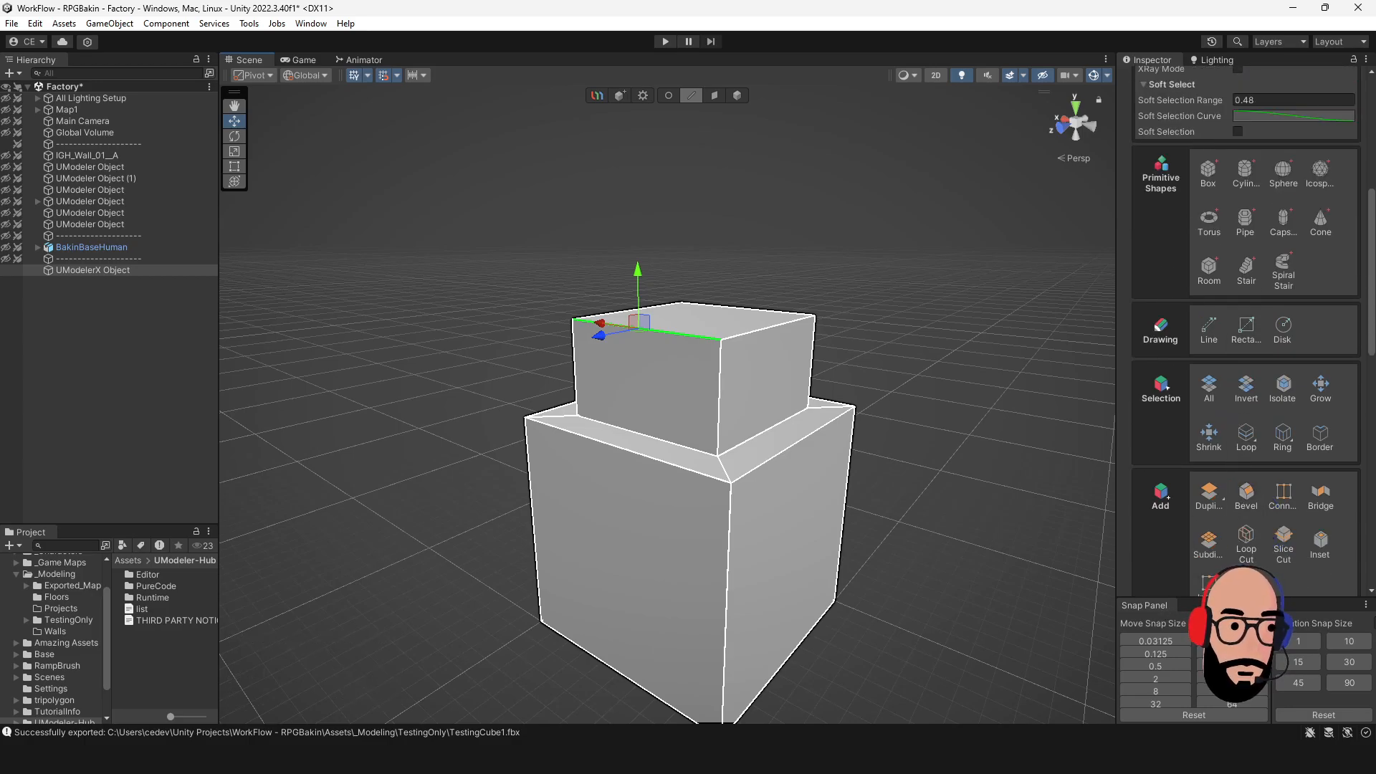
left_click(1367, 607)
left_click(1332, 636)
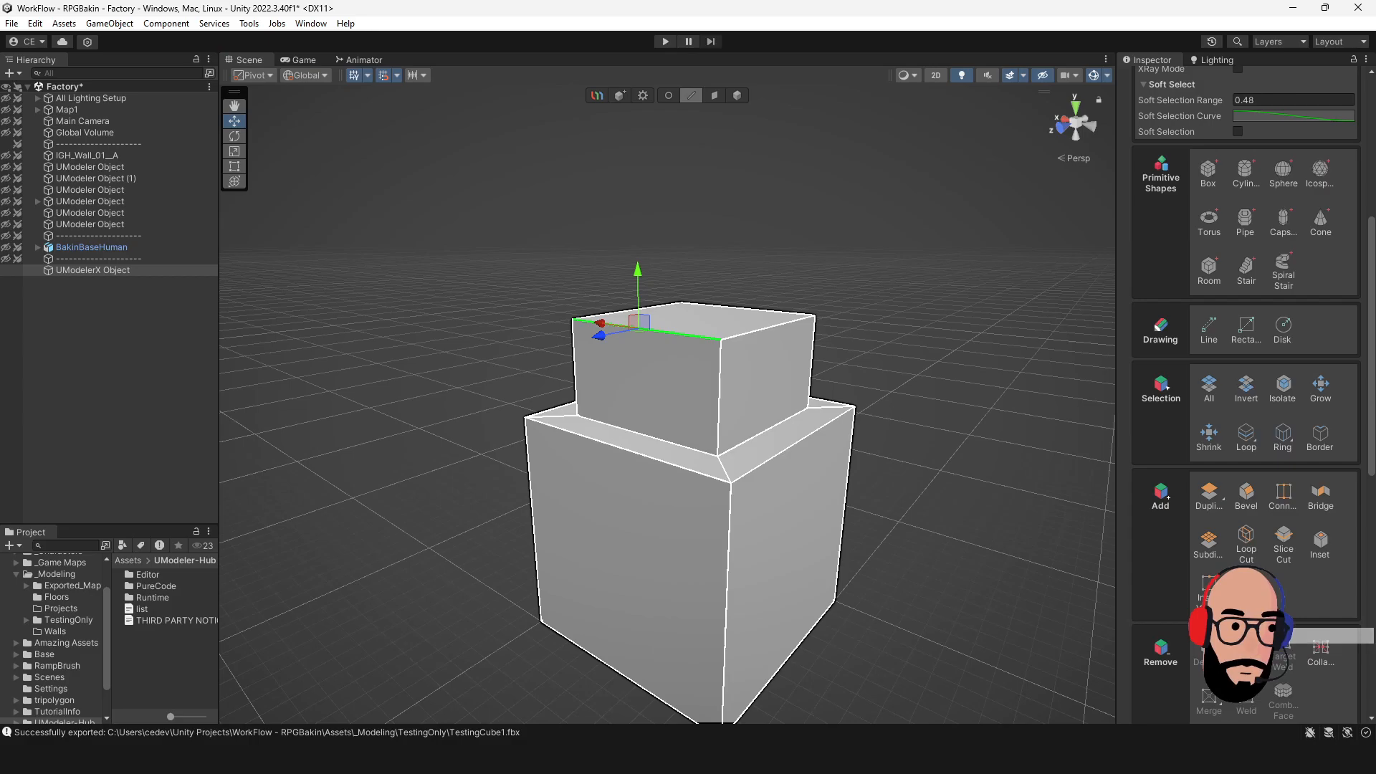
scroll(1253, 492, "up", 10)
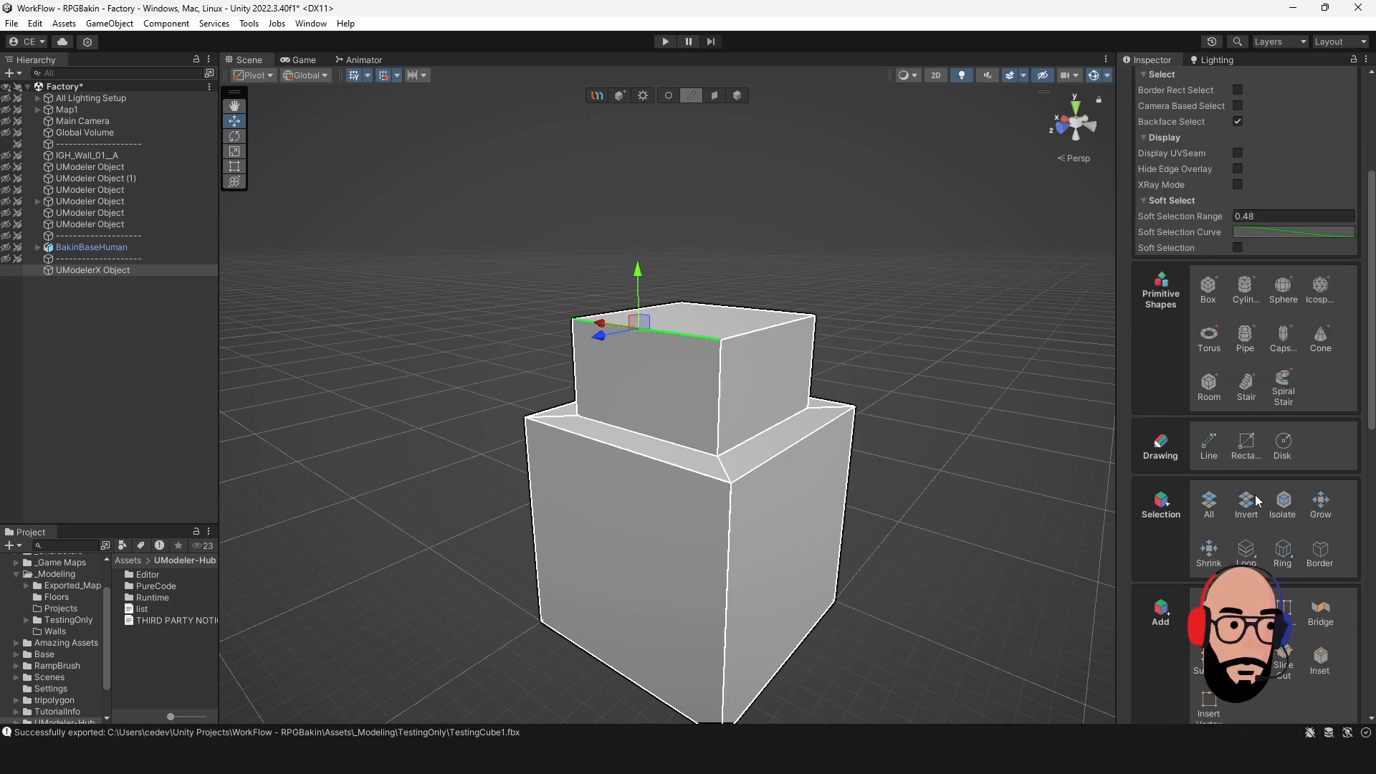
scroll(1218, 375, "down", 15)
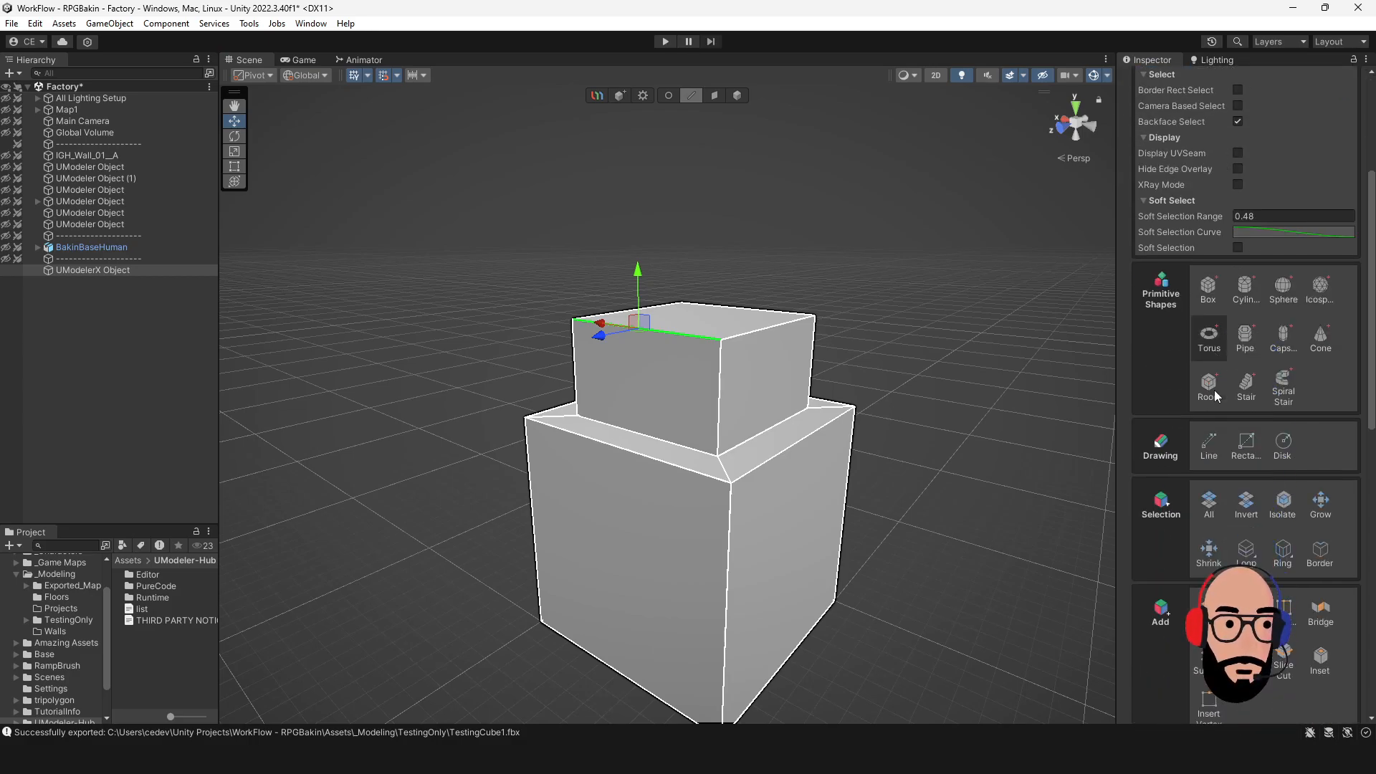
scroll(1213, 392, "down", 11)
scroll(1224, 405, "up", 10)
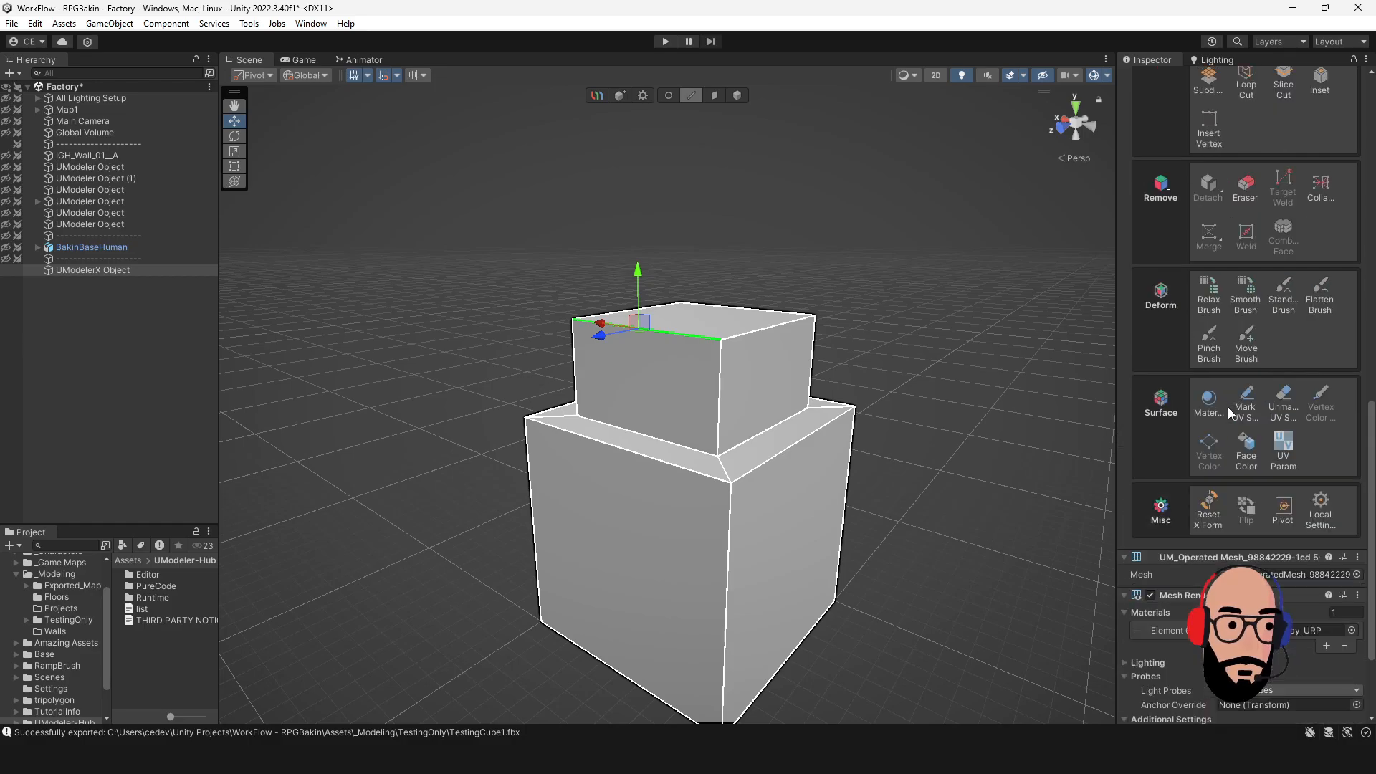
scroll(1231, 419, "up", 17)
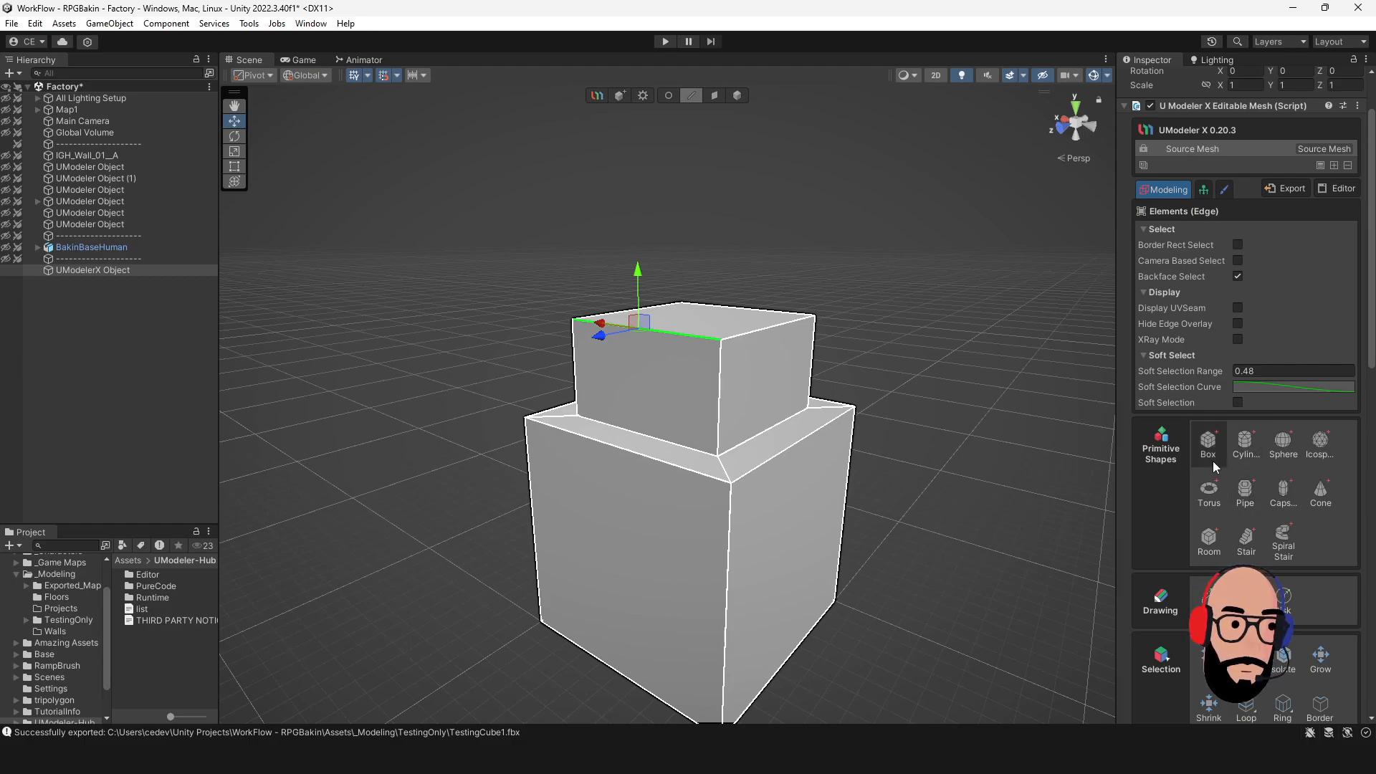
scroll(1214, 467, "down", 5)
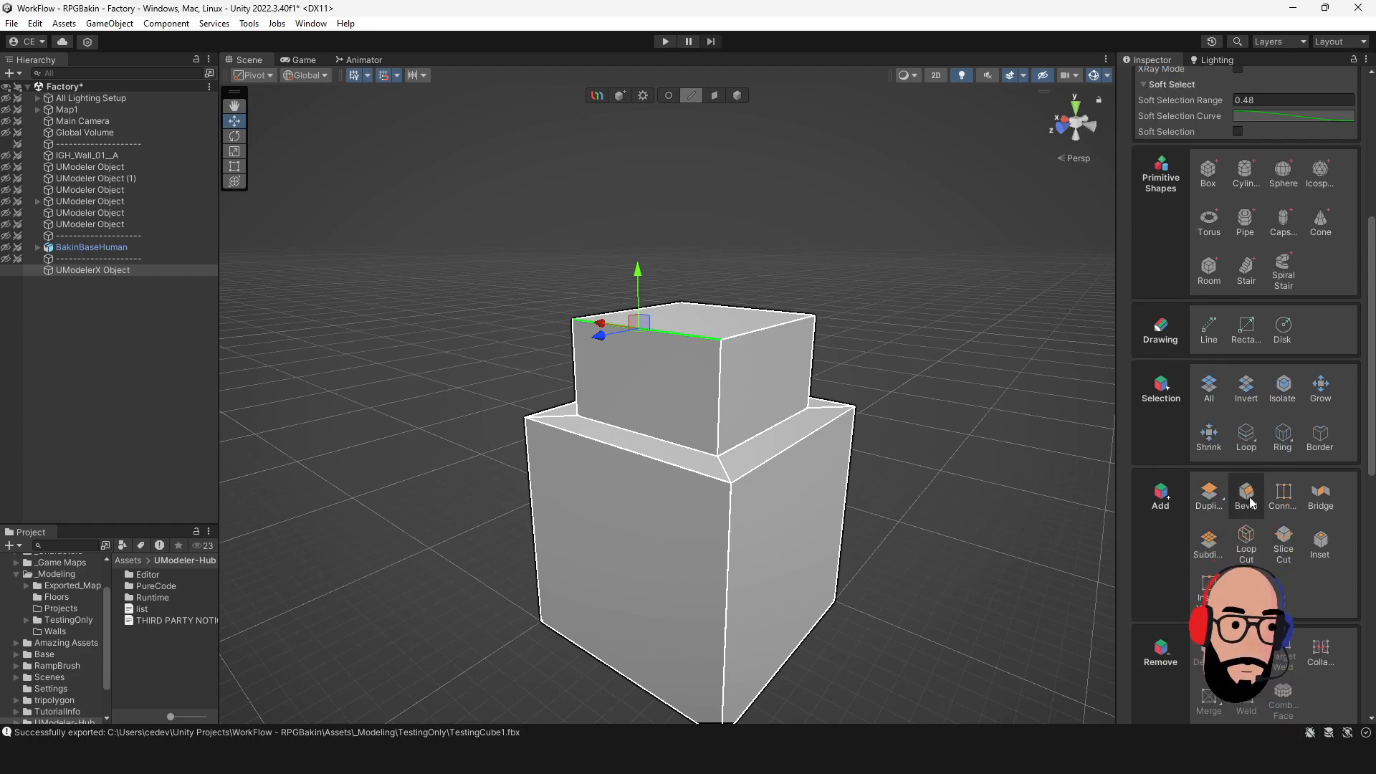
Bevel the selected top edge with width 2, 4 segments and profile 0.476, and examine the rounded result and remaining tools.
left_click(1250, 502)
left_click_drag(912, 384, 510, 354, "alt")
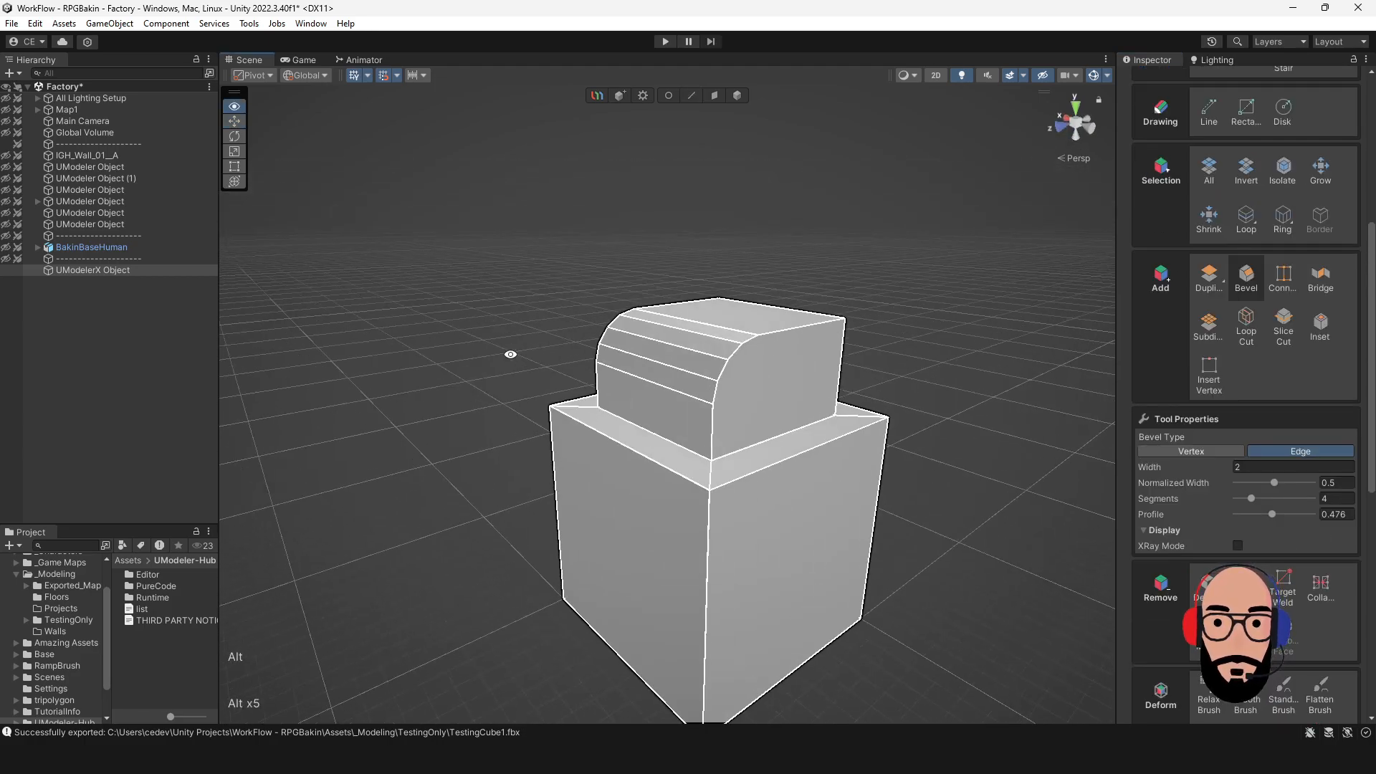
scroll(1258, 488, "down", 4)
scroll(1345, 399, "up", 4)
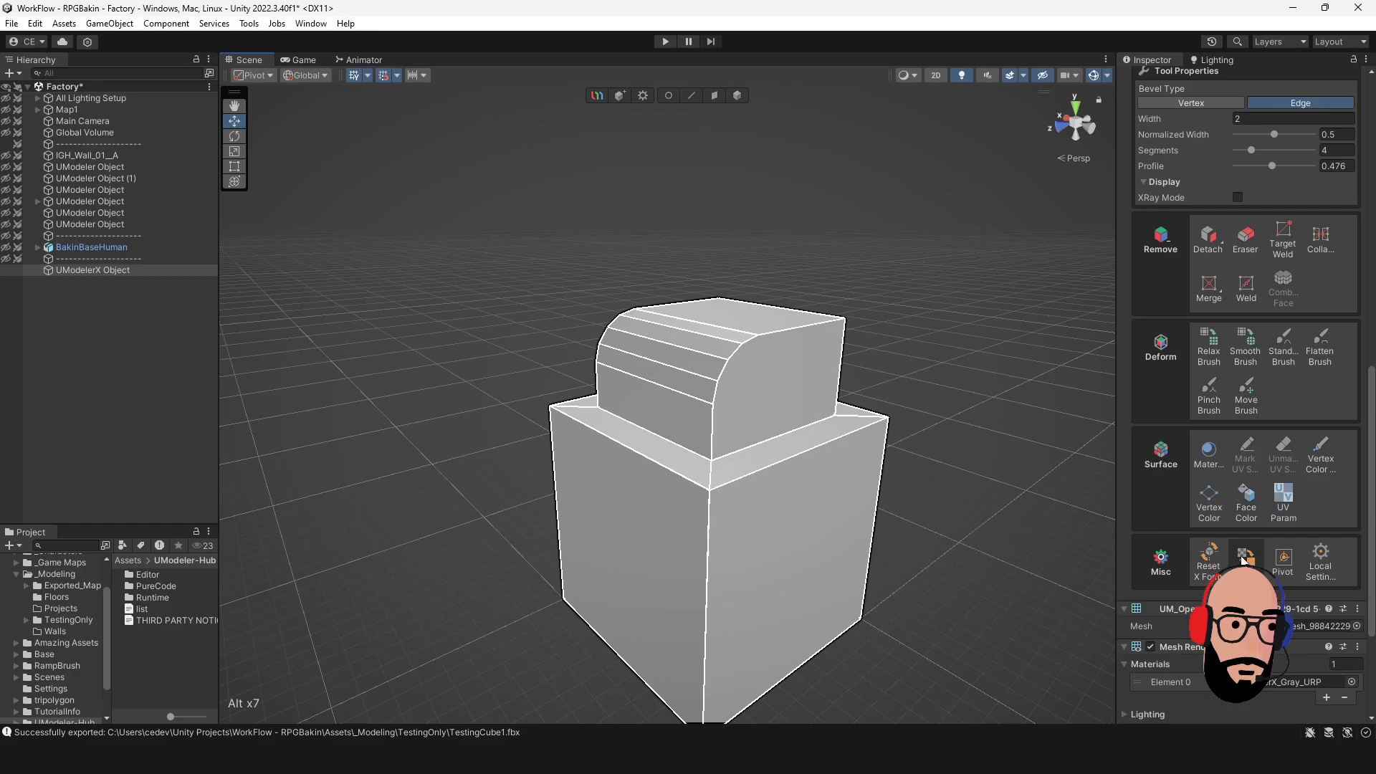
left_click_drag(784, 352, 677, 385, "alt")
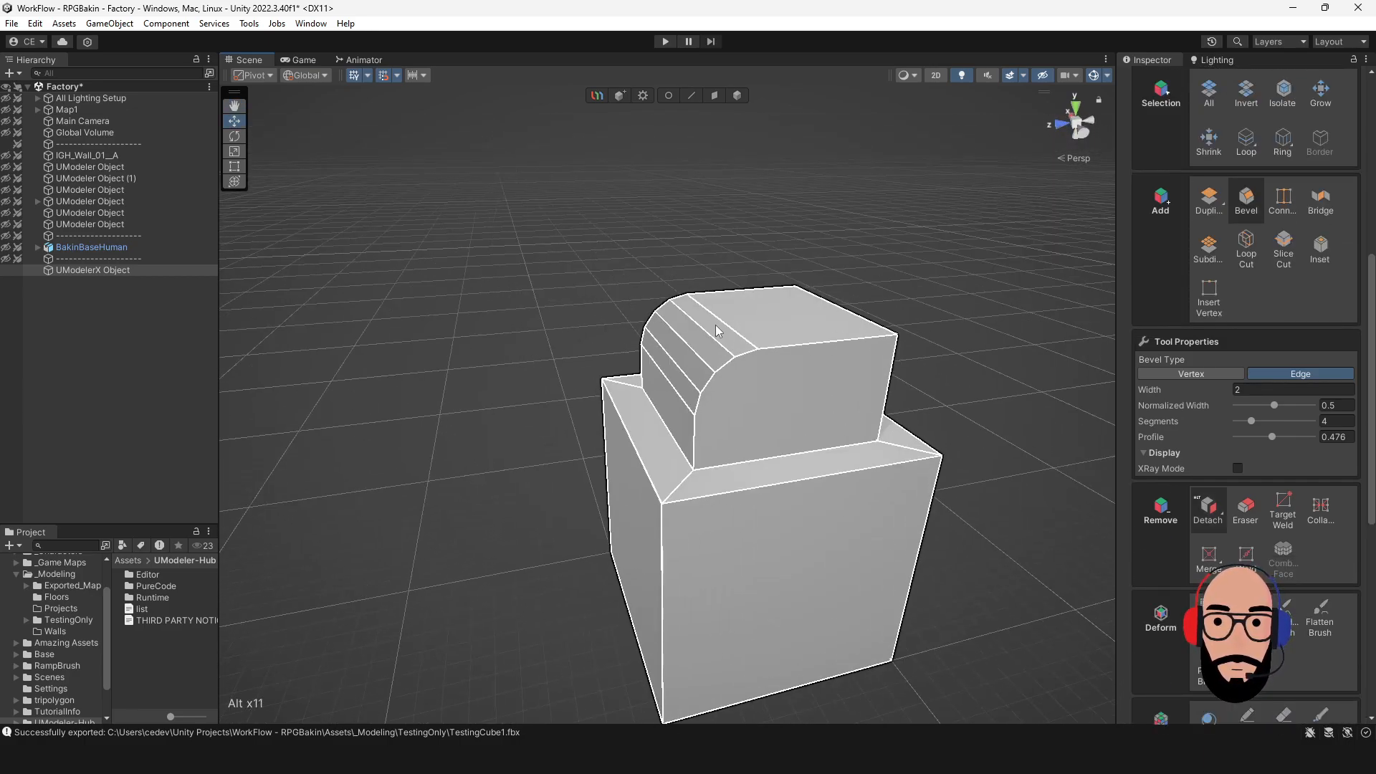
scroll(1285, 532, "down", 3)
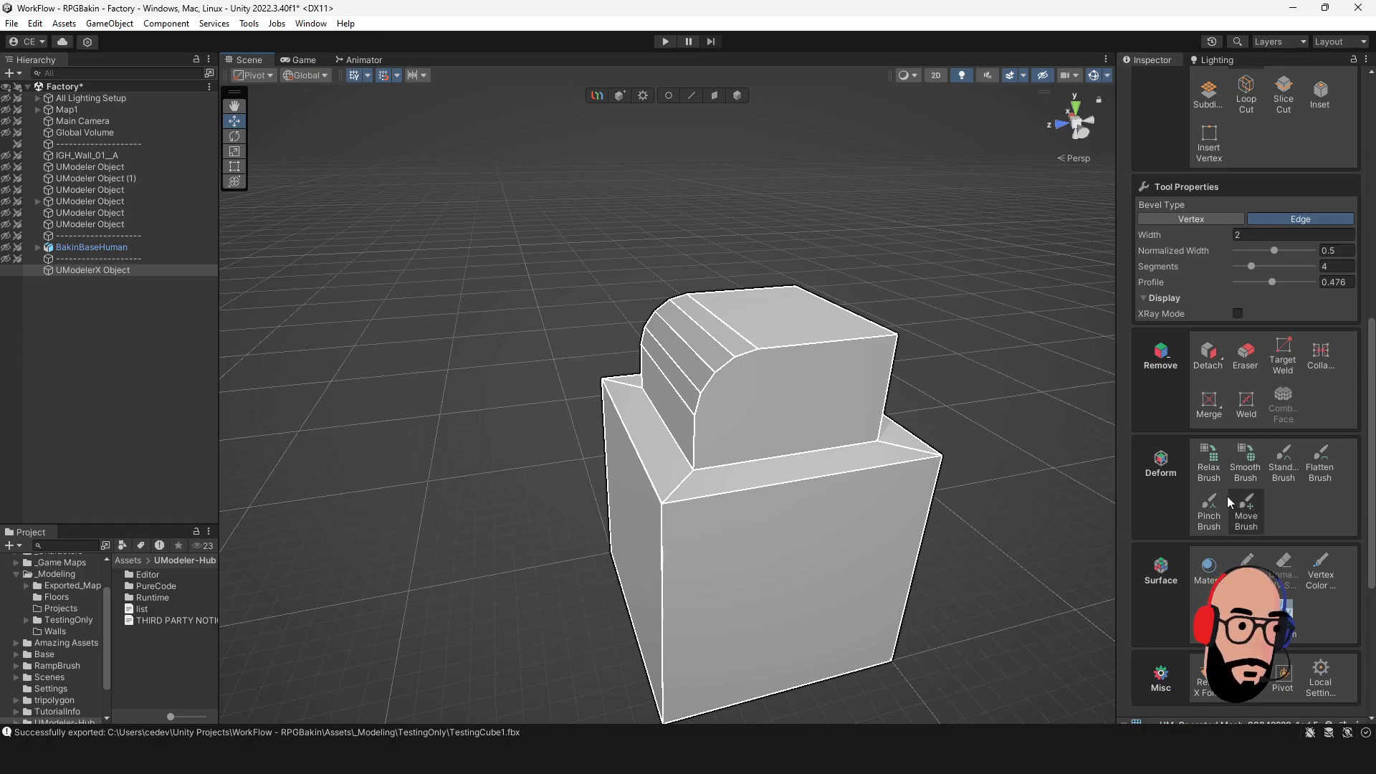
scroll(1227, 496, "down", 3)
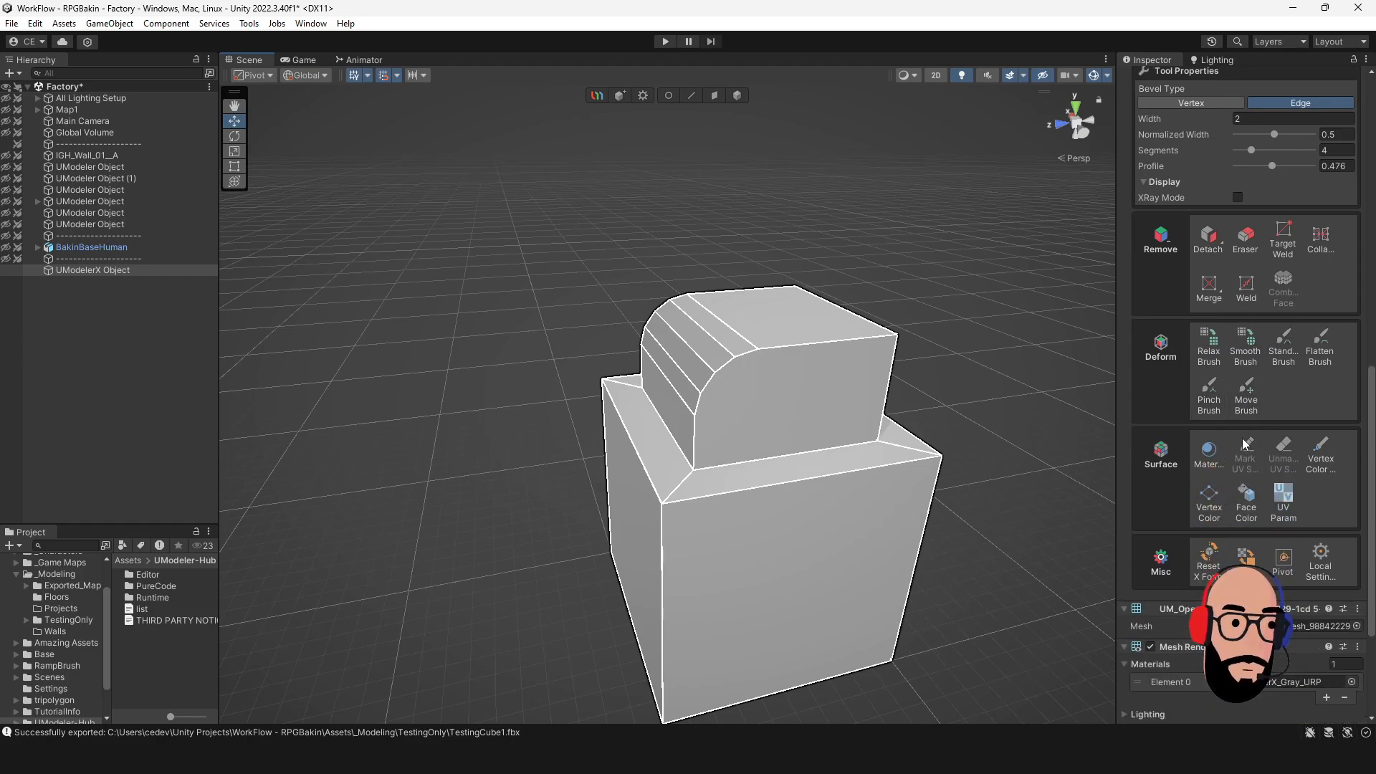
scroll(1257, 453, "up", 9)
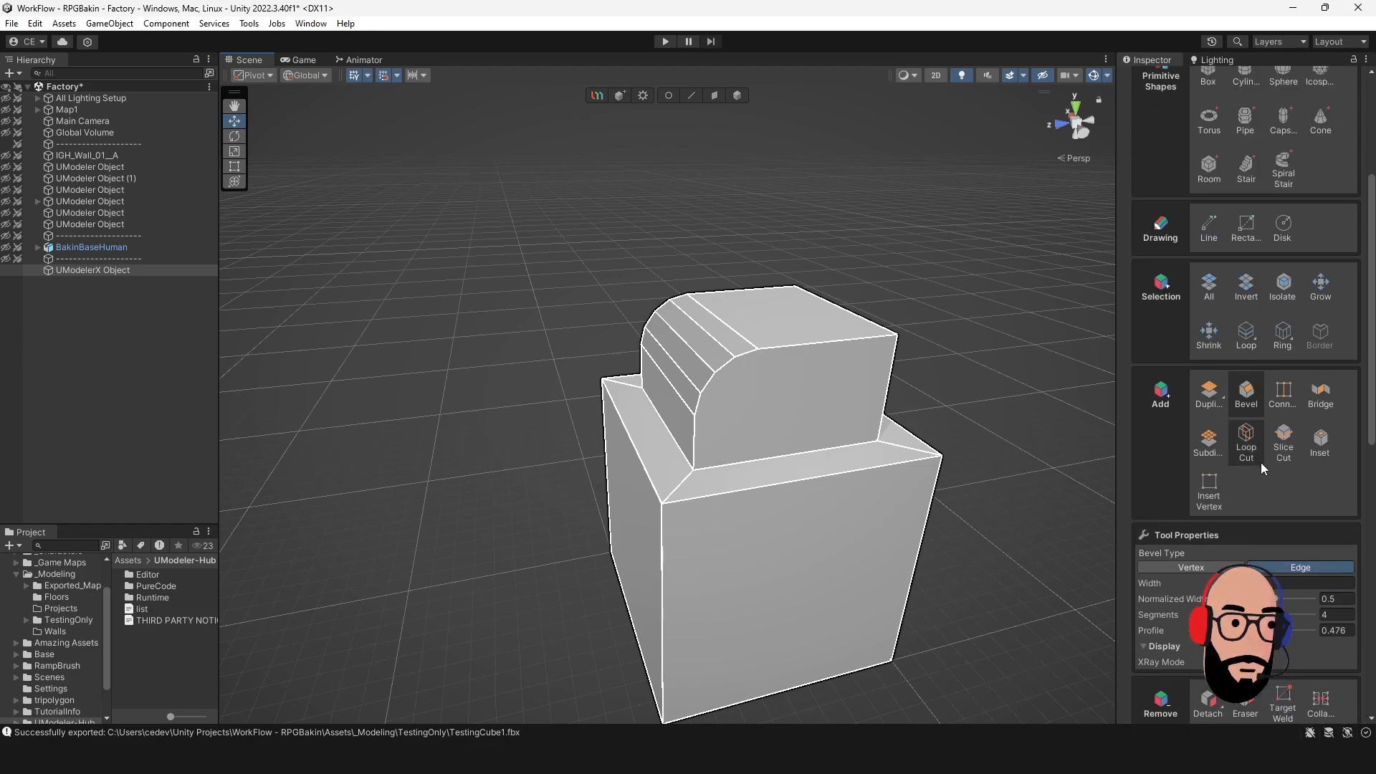
Delete the flat top face of the upper block in Face mode, leaving the rounded bevel faces.
left_click_drag(1026, 387, 896, 337, "alt")
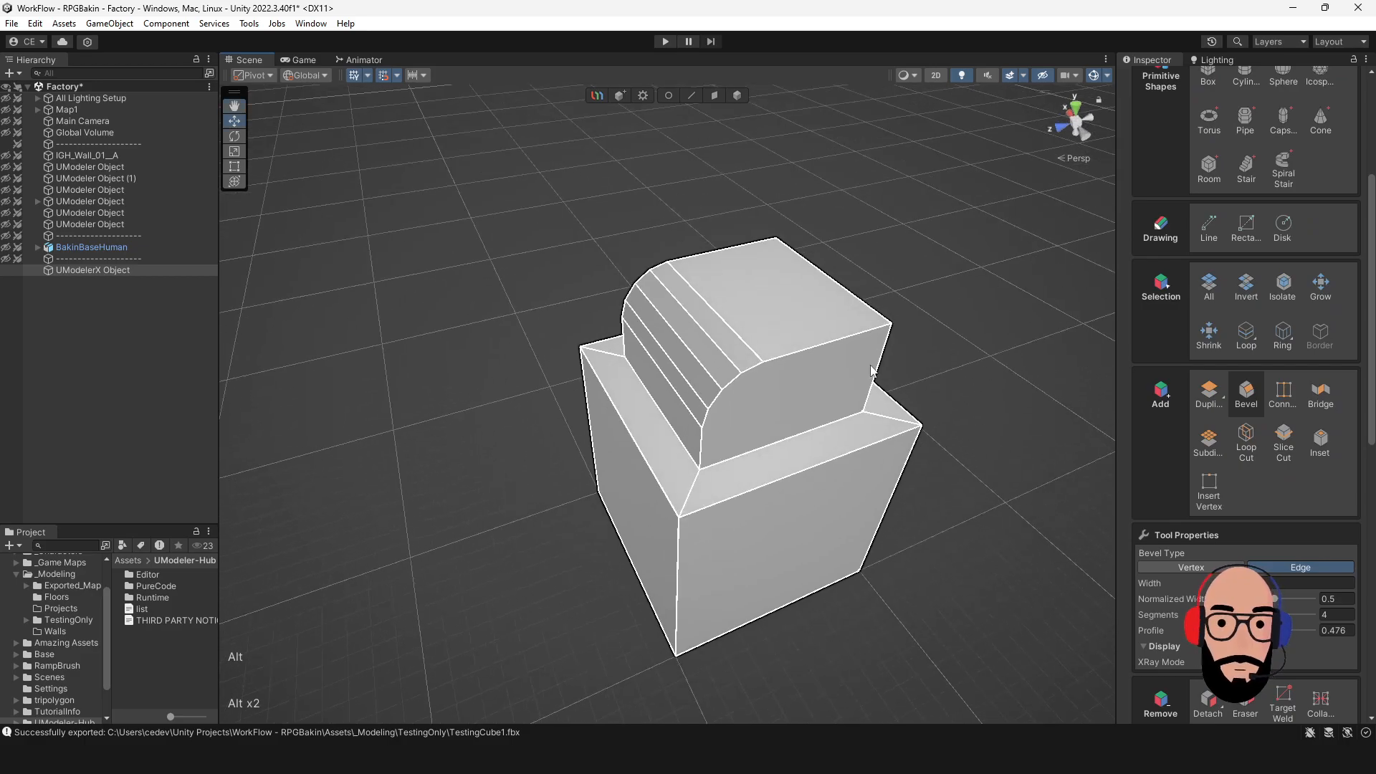
left_click(714, 95)
left_click(759, 273)
left_click(756, 268)
key("Delete")
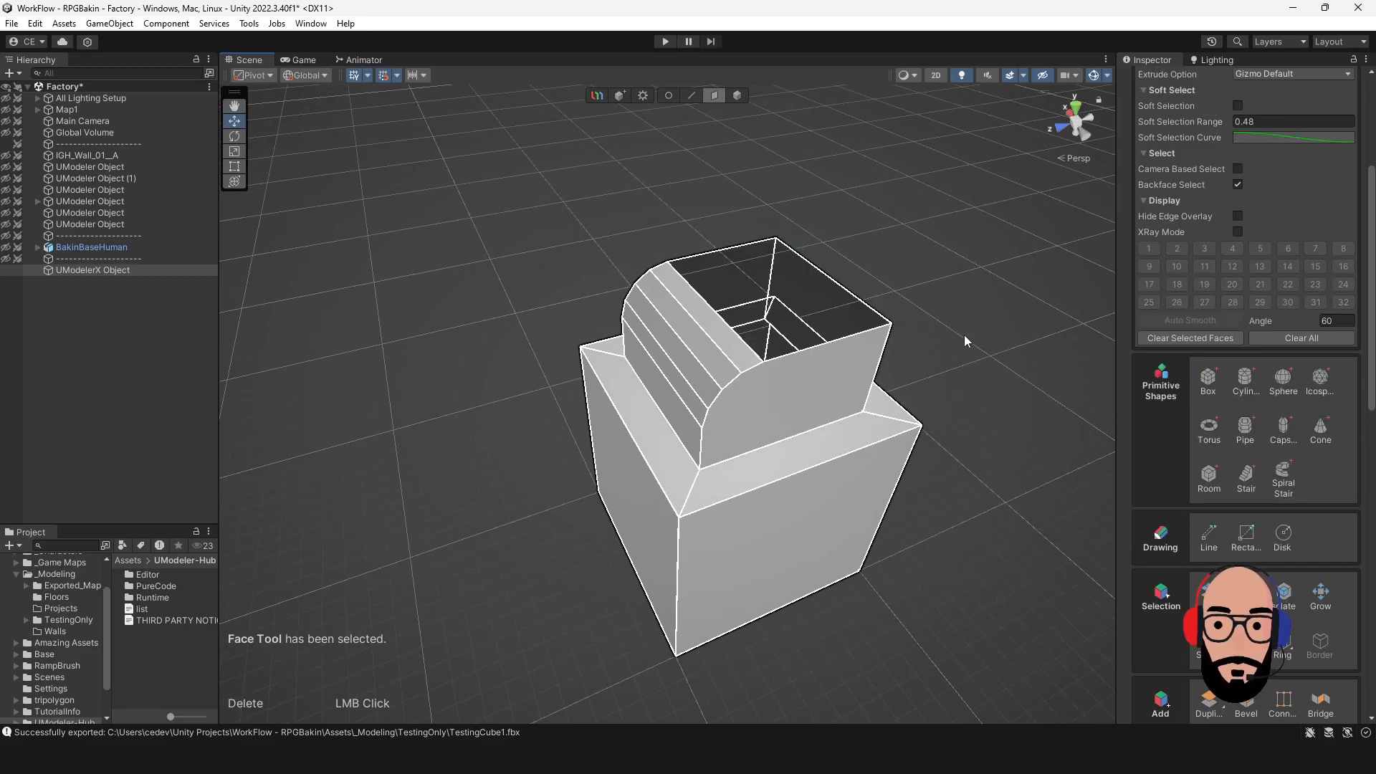
In Edge mode, select the two opposite edges of the opening atop the upper block and bridge them to close it.
left_click_drag(965, 341, 758, 359, "alt")
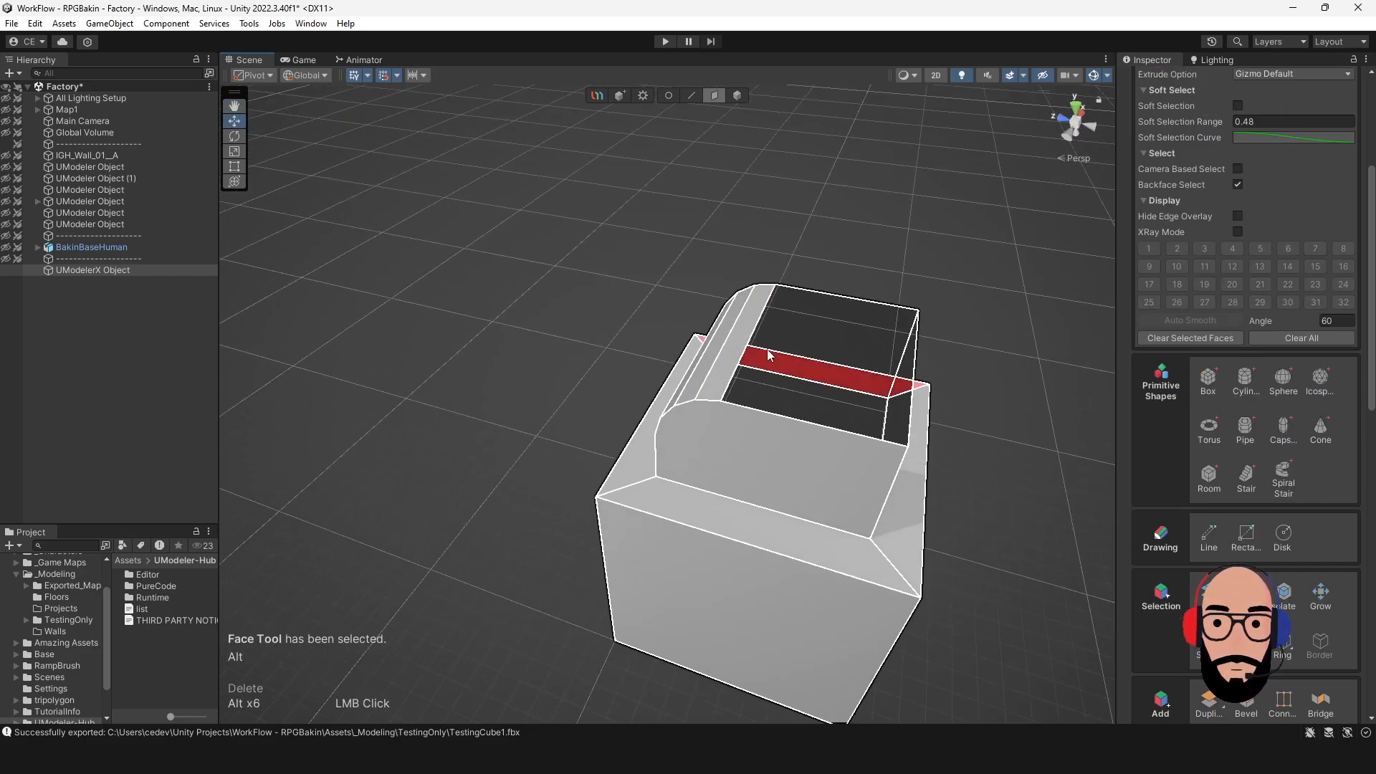
left_click_drag(728, 423, 828, 337, "alt")
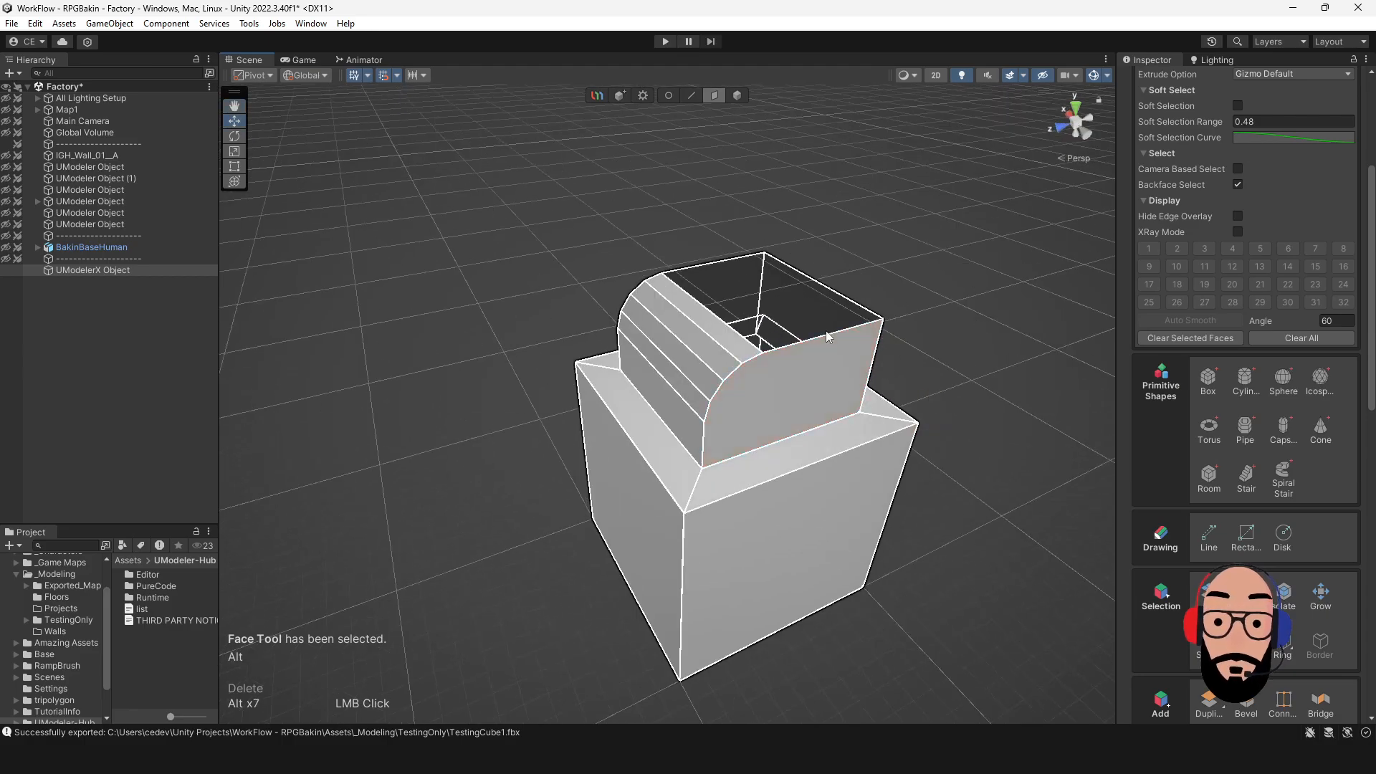
left_click(692, 100)
left_click(717, 315)
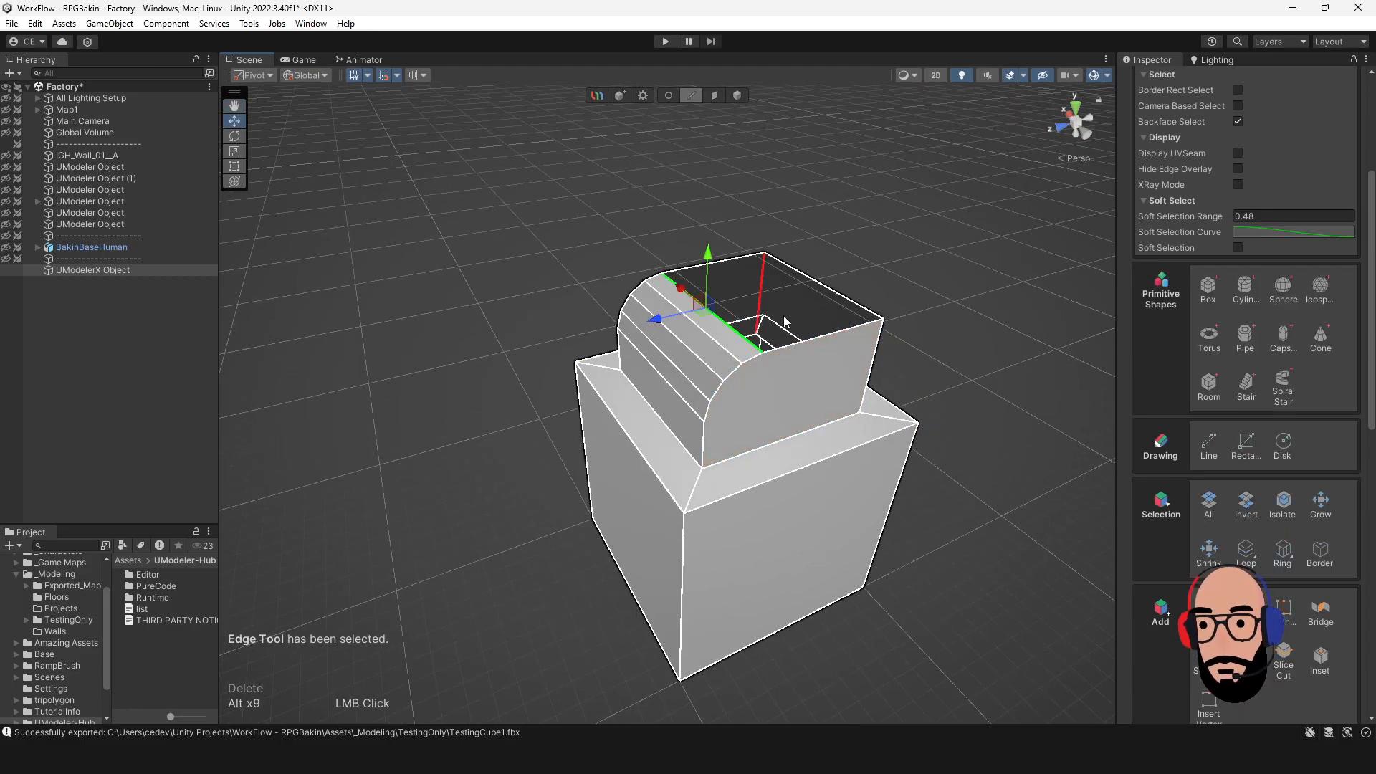
left_click(846, 301, "shift")
left_click_drag(846, 301, 875, 338, "alt")
middle_click_drag(874, 338, 853, 319, "alt")
middle_click_drag(592, 358, 693, 315, "alt")
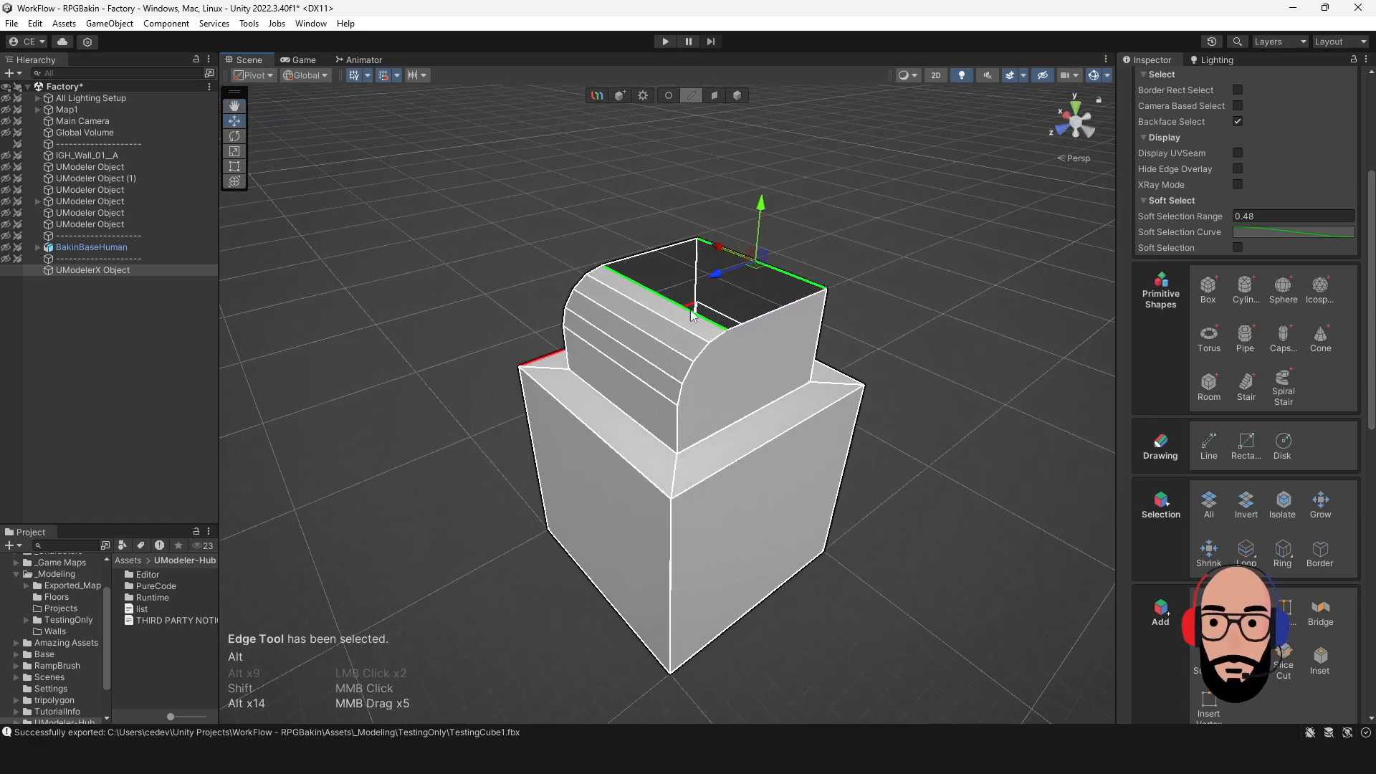
left_click_drag(651, 284, 672, 315, "alt")
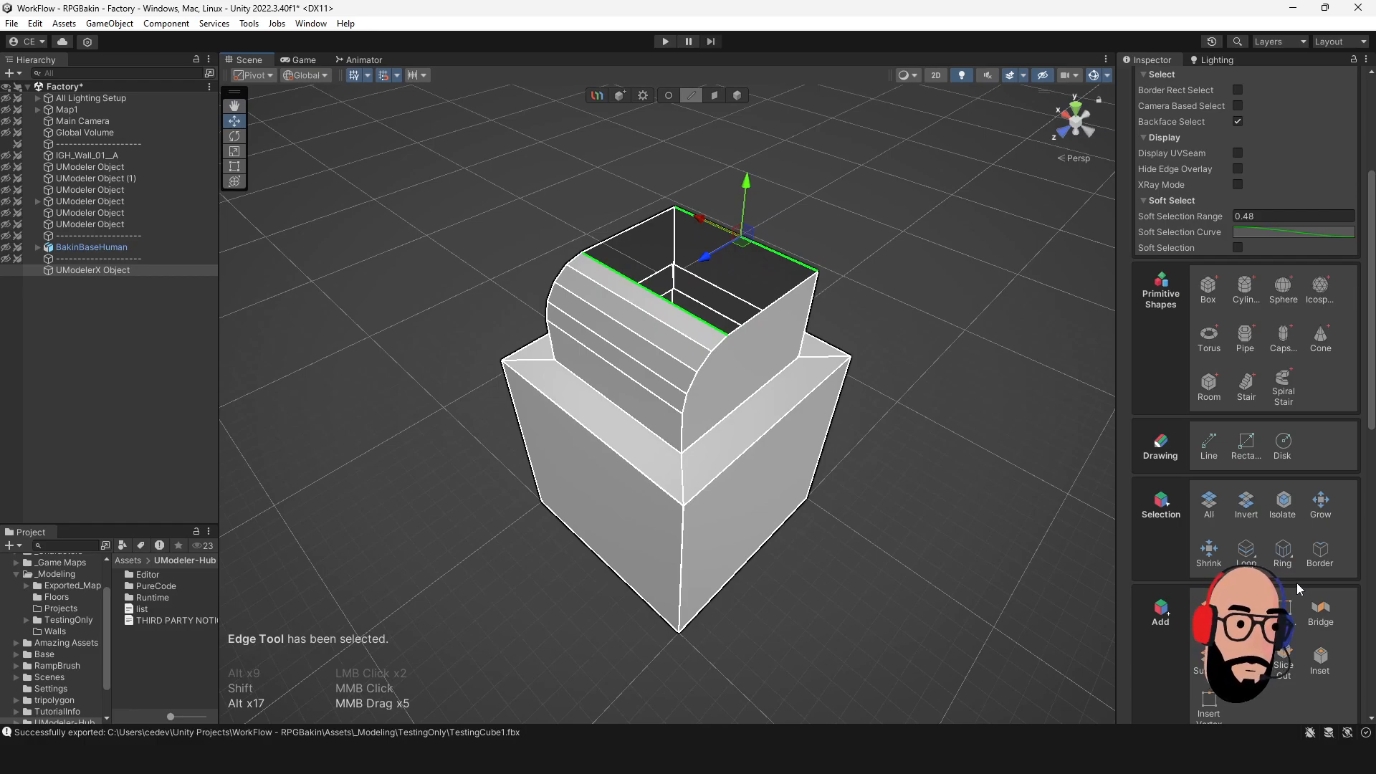
scroll(1267, 510, "down", 3)
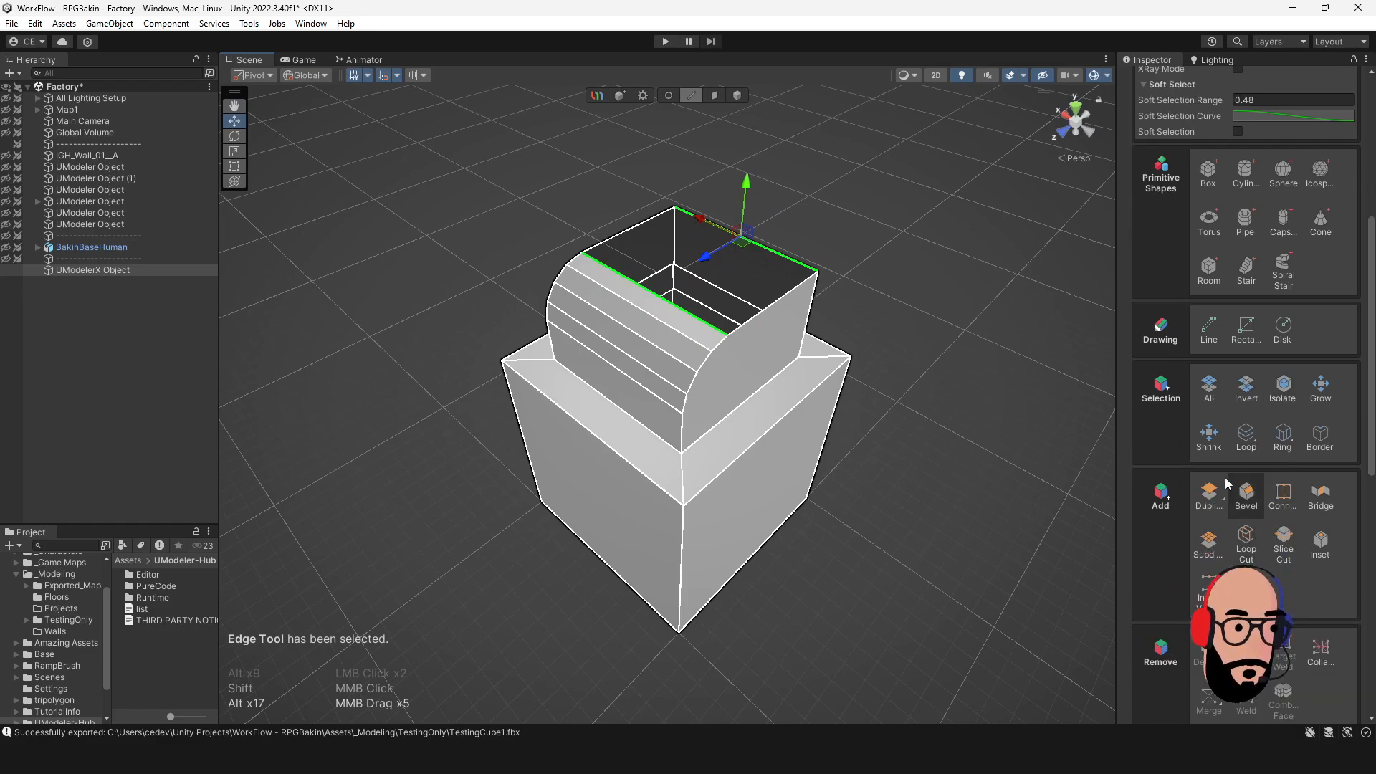
scroll(1223, 514, "down", 2)
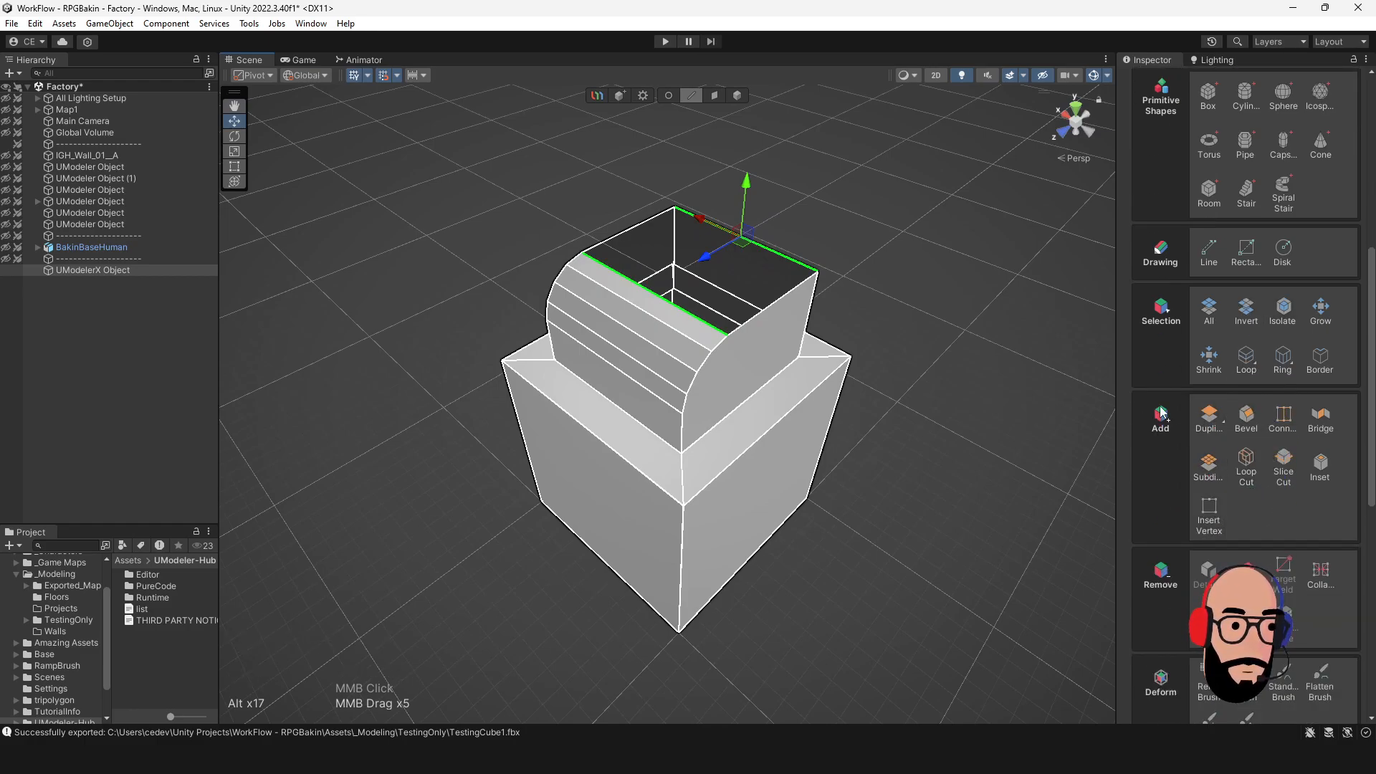
left_click(1322, 429)
left_click_drag(641, 436, 571, 366, "alt")
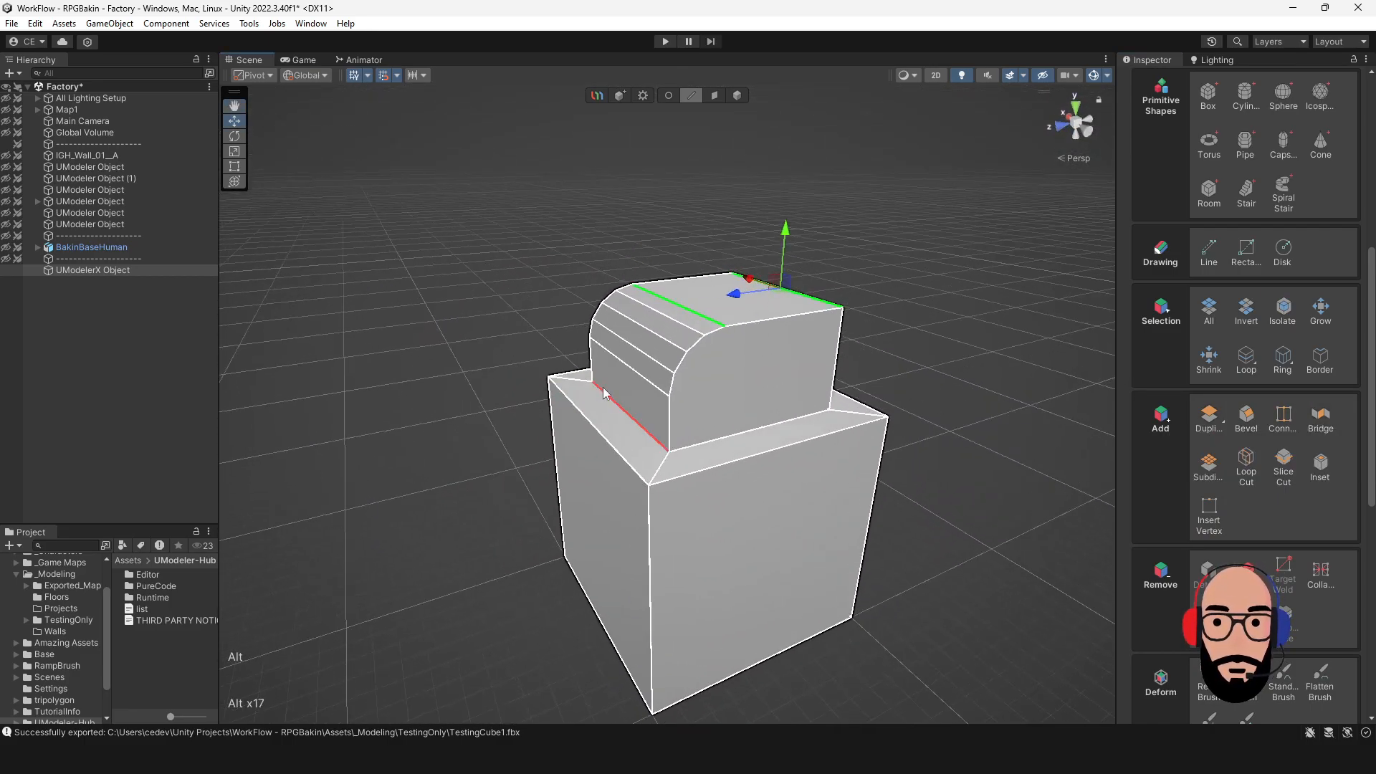
In Face mode, inset the upper block's rounded-profile side face with a scaling extrude, then extrude it inward into a recess.
left_click(714, 96)
left_click(752, 380)
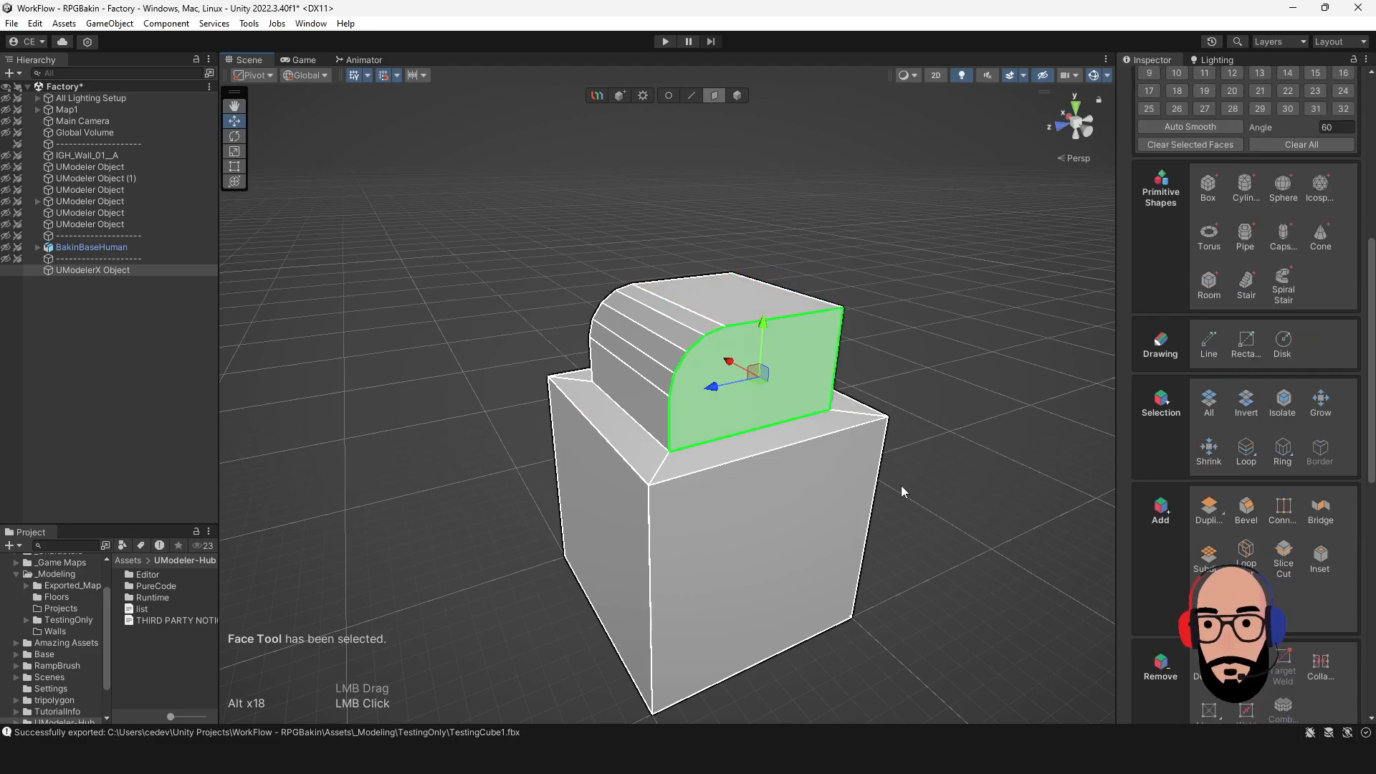
key("r")
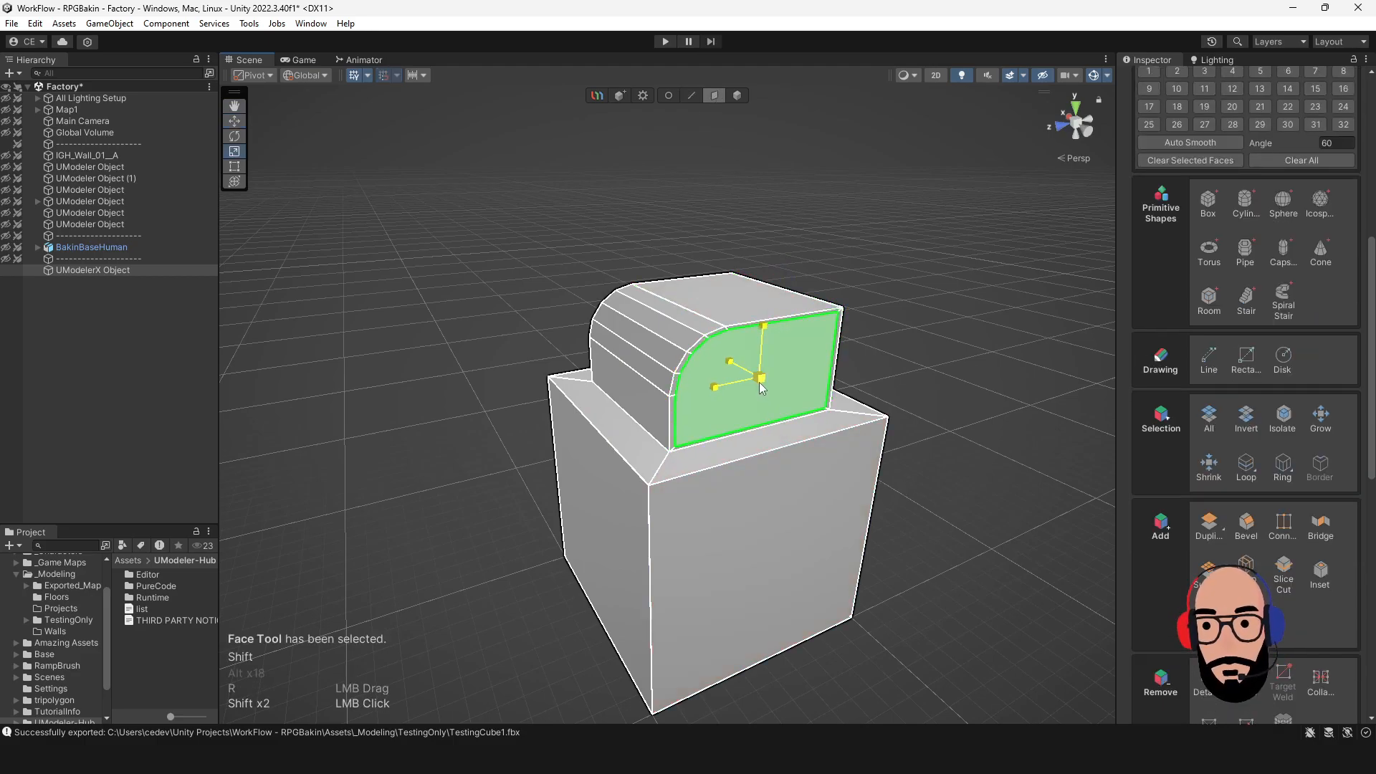
left_click_drag(758, 381, 923, 374, "shift")
key("w")
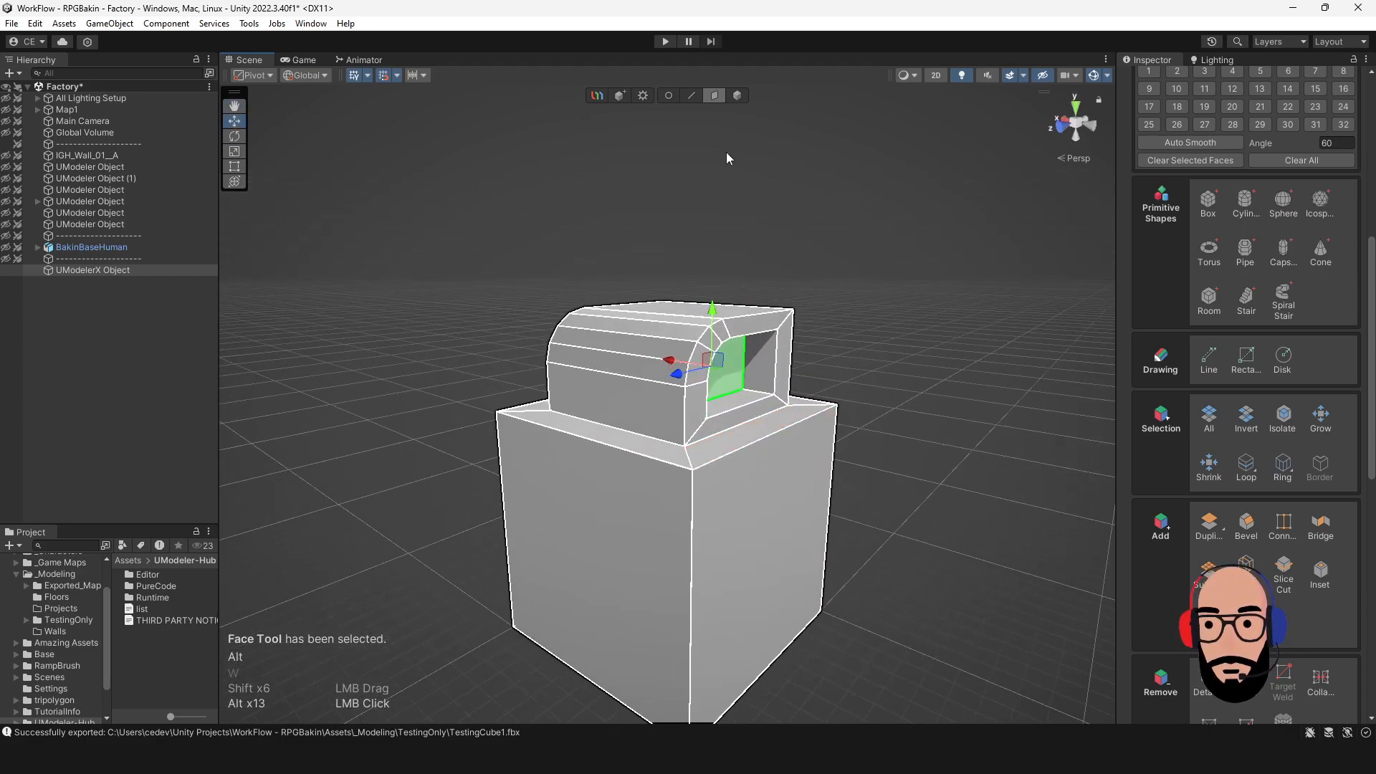
Switch to Object mode and examine the recessed model from several angles without its wireframe.
left_click(736, 95)
left_click_drag(775, 410, 845, 519, "alt")
scroll(845, 518, "down", 8)
left_click_drag(681, 436, 690, 381, "alt")
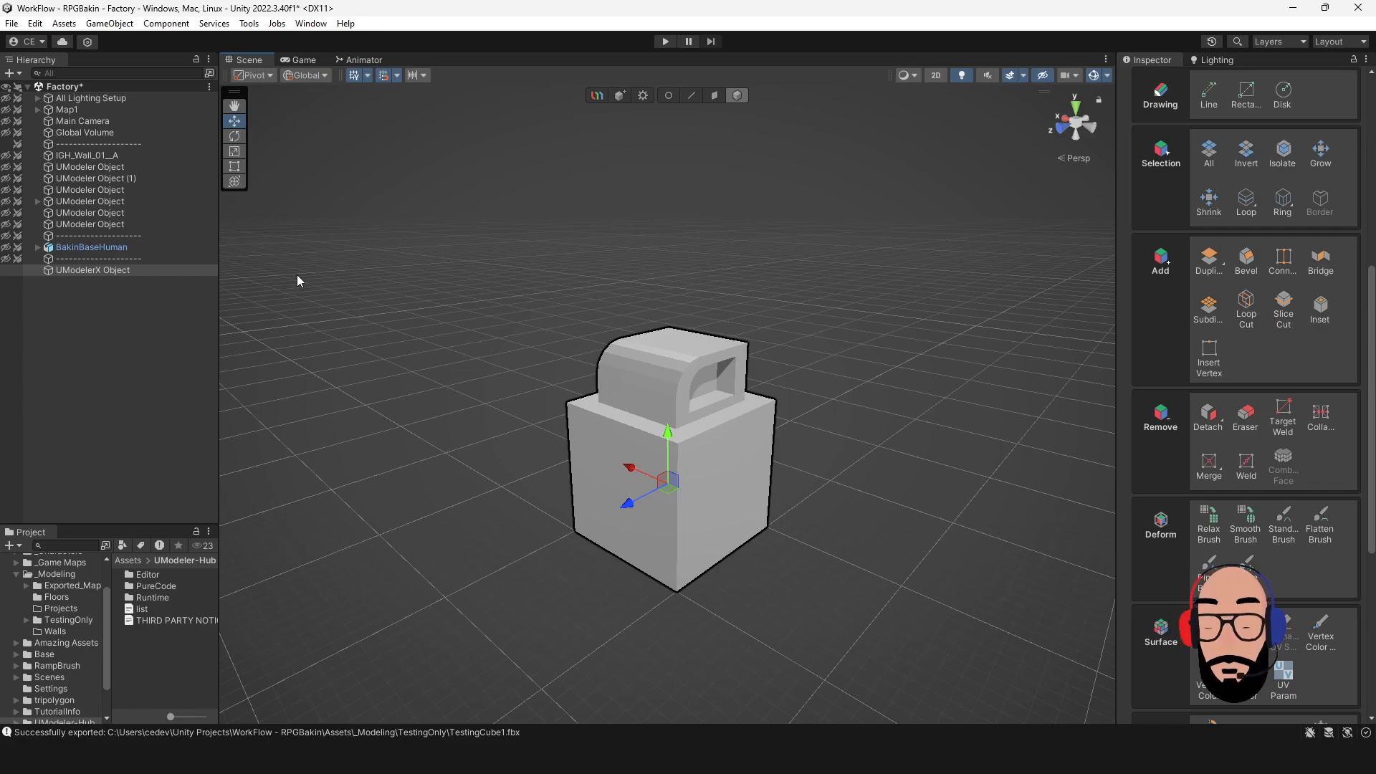
left_click_drag(789, 414, 746, 406, "alt")
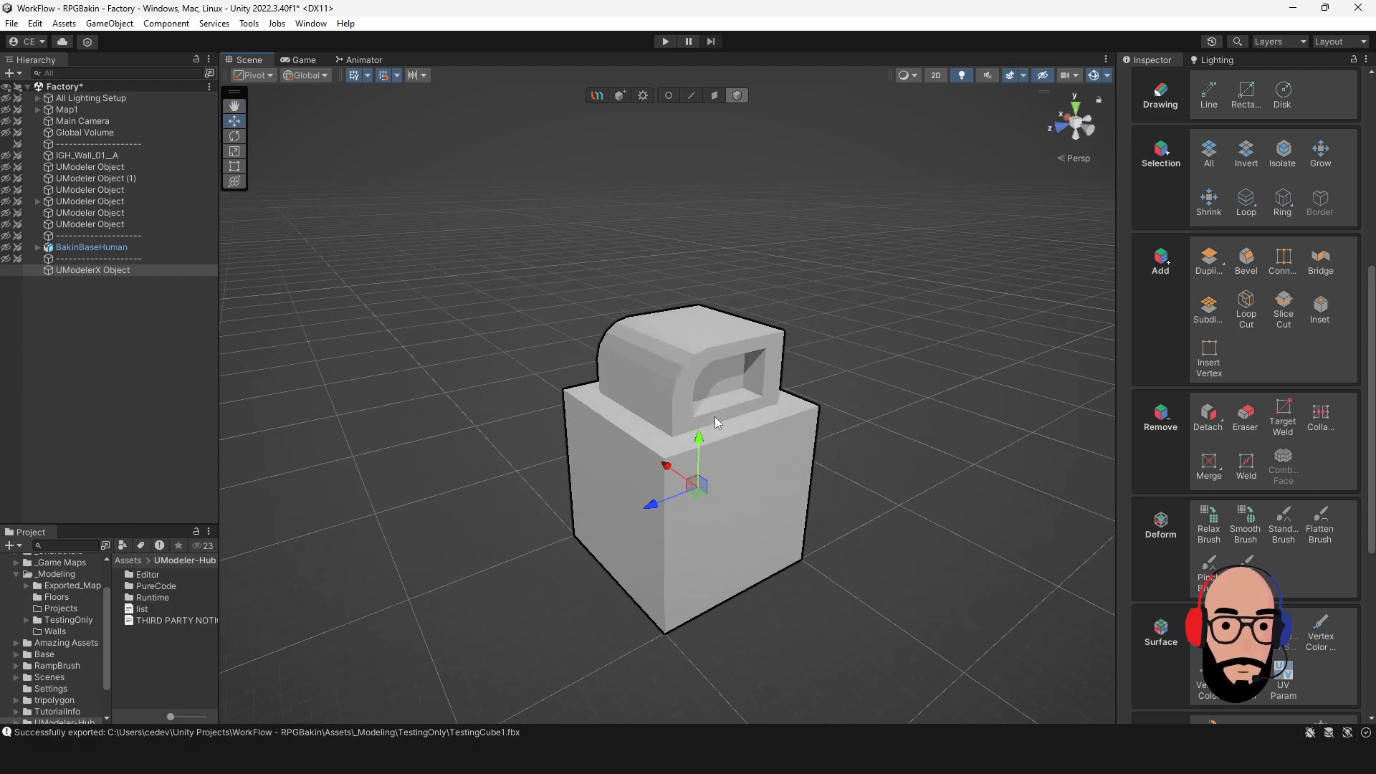
left_click(506, 364)
left_click_drag(496, 420, 661, 379, "alt")
Undo the inset and inward extrusion on the upper block's rounded-profile side face.
key("ctrl+z")
key("ctrl+z")
key("ctrl+z")
key("ctrl+z")
key("ctrl+z")
key("ctrl+z")
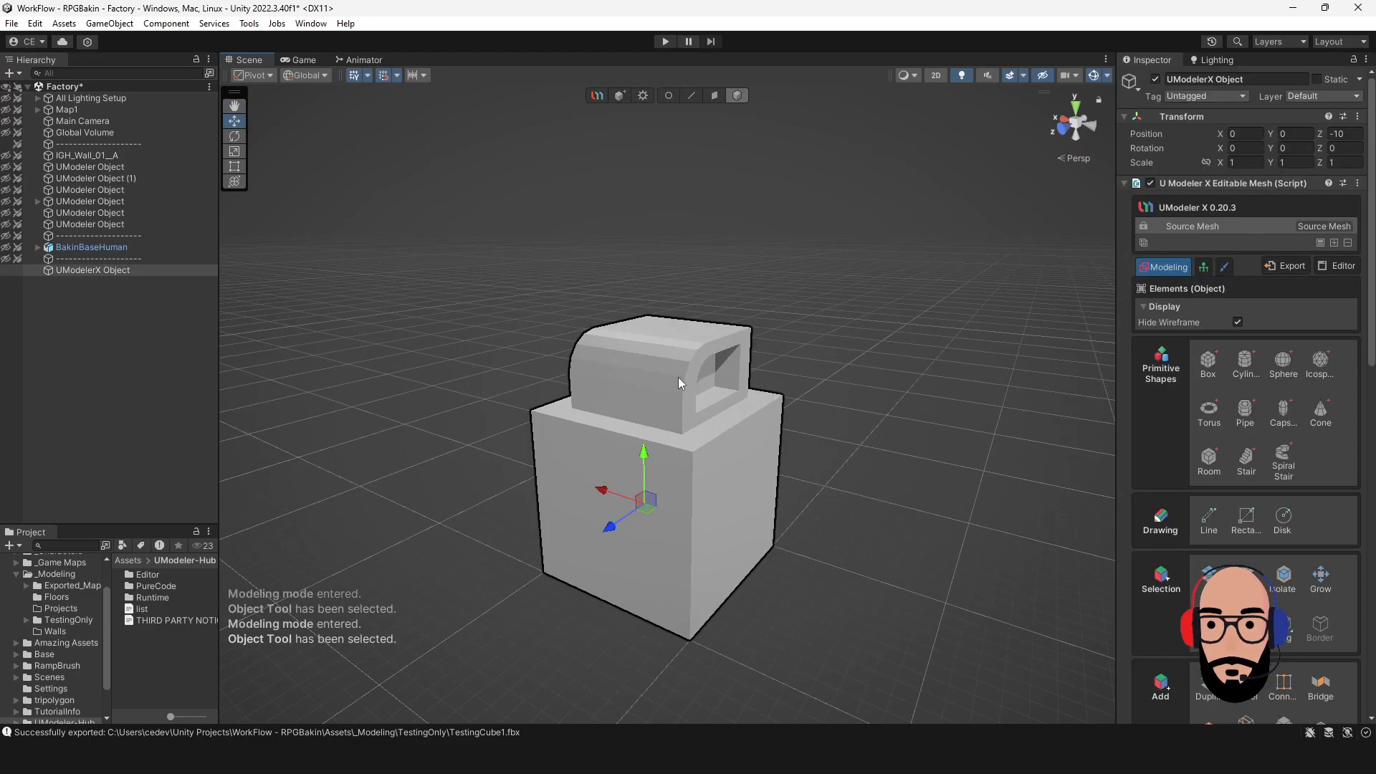
key("ctrl+z")
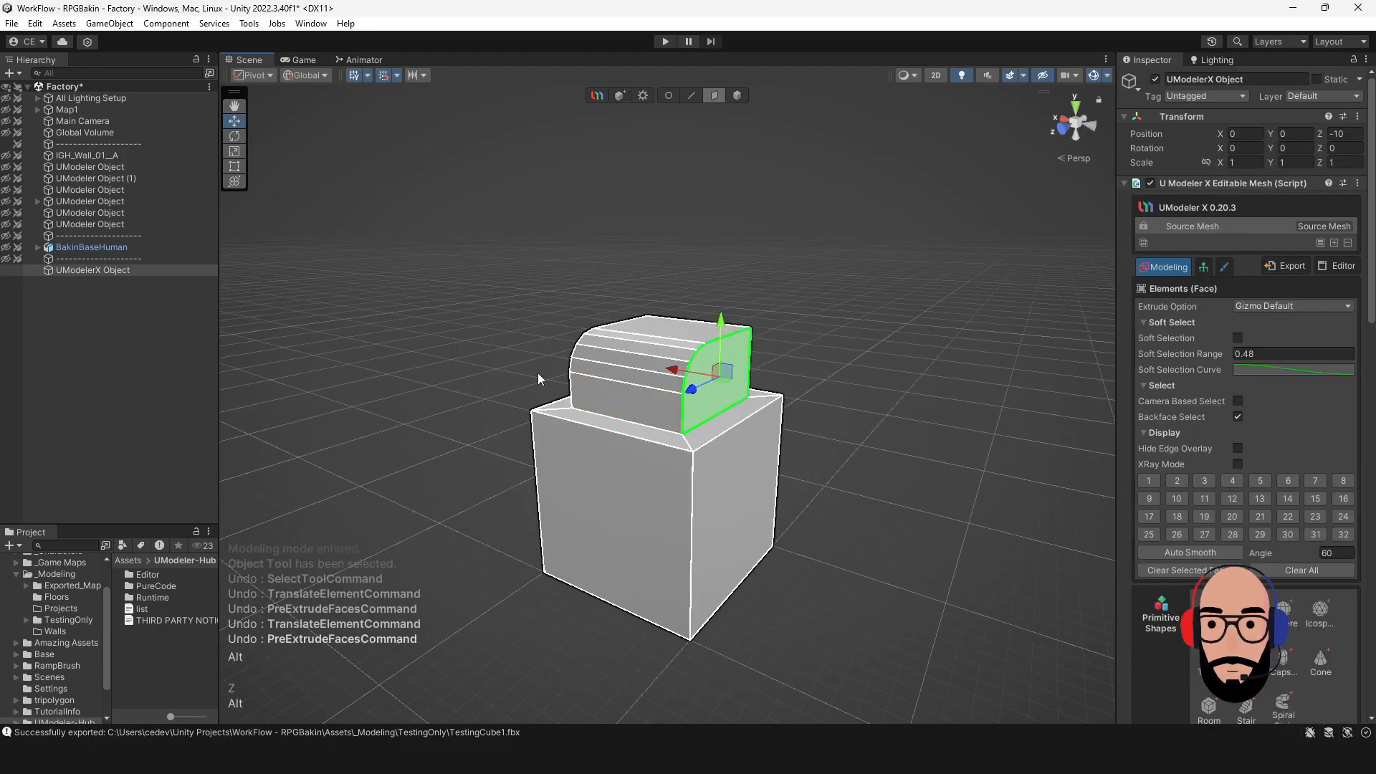
Return to Object mode and open Rigging mode to examine its root bone and skinning settings.
left_click_drag(540, 379, 718, 364, "alt")
left_click(741, 96)
left_click_drag(461, 357, 944, 569, "alt")
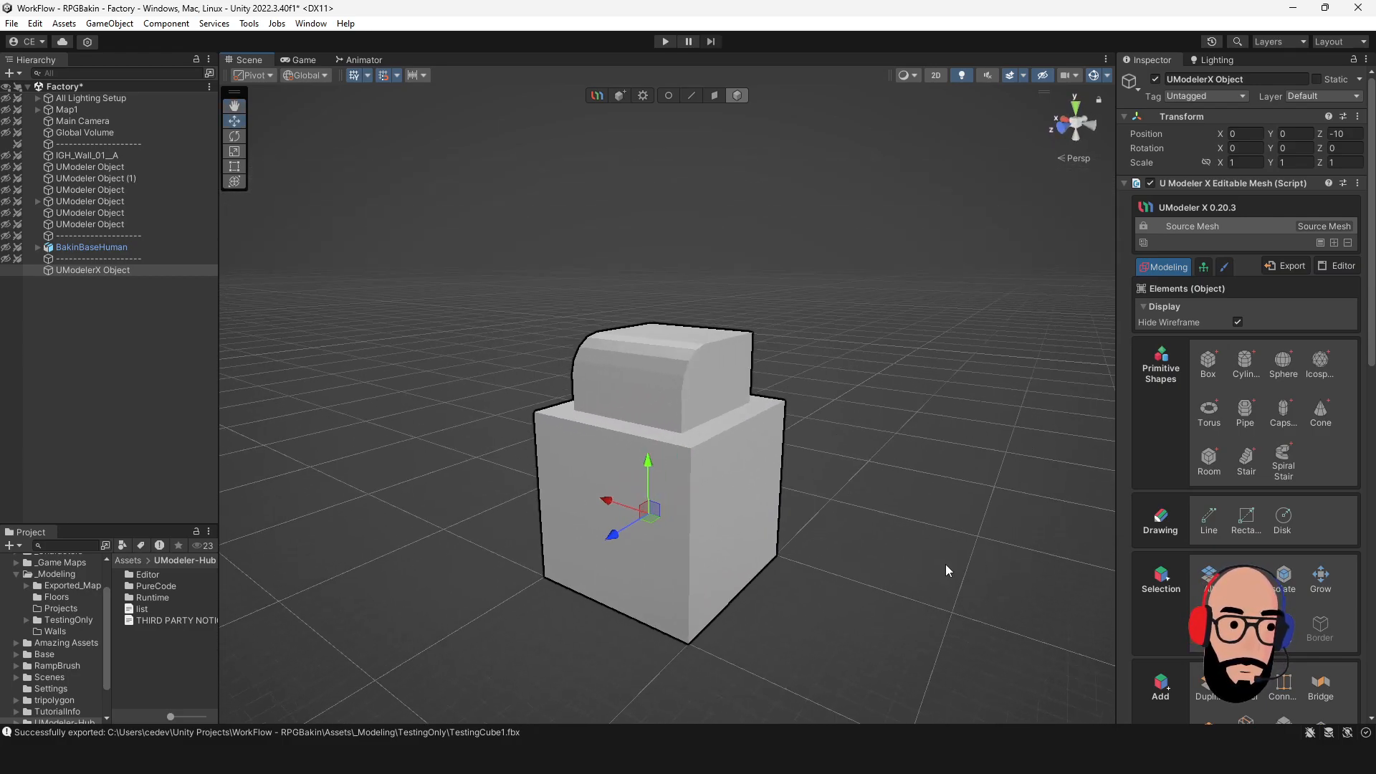
left_click(1204, 268)
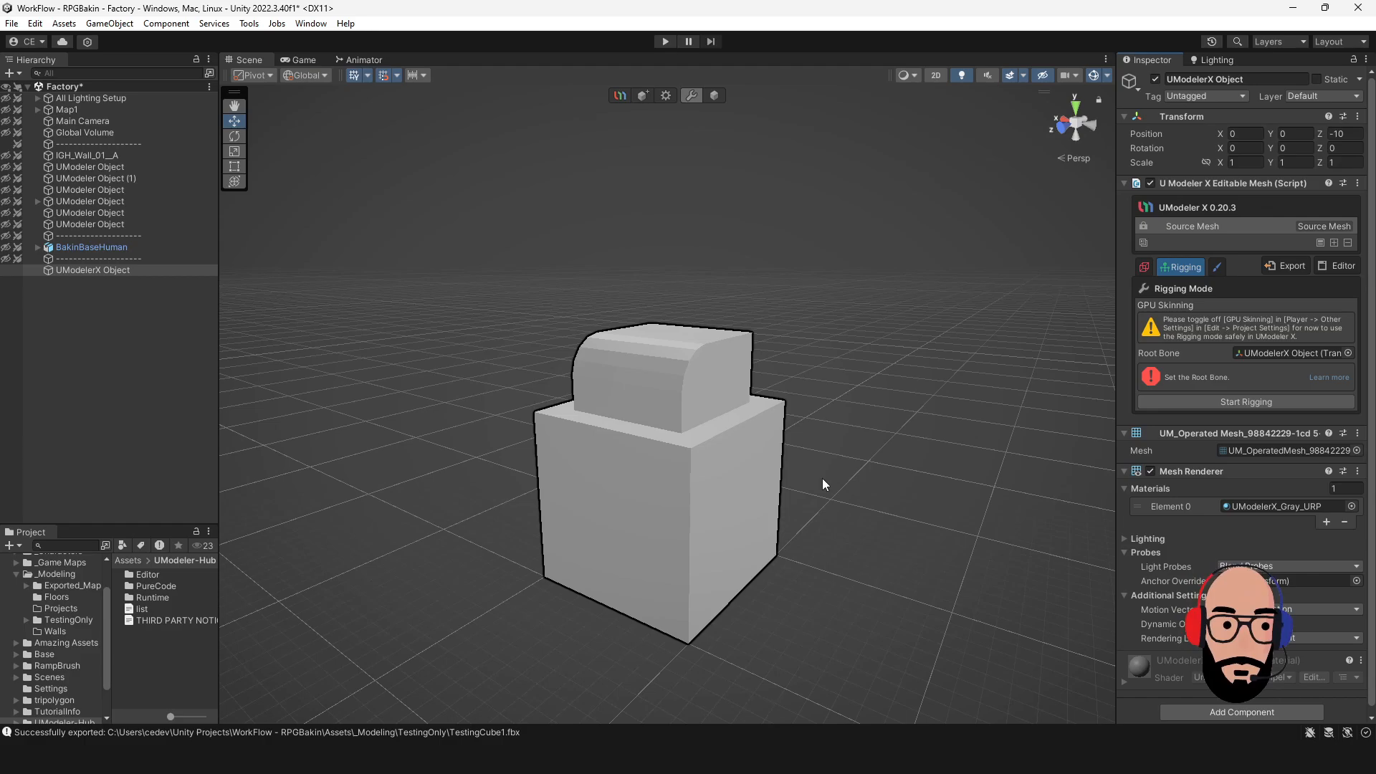
Start 3D painting on the object with a startup resolution of 1024 and the Unity Standard map source template.
left_click(1216, 267)
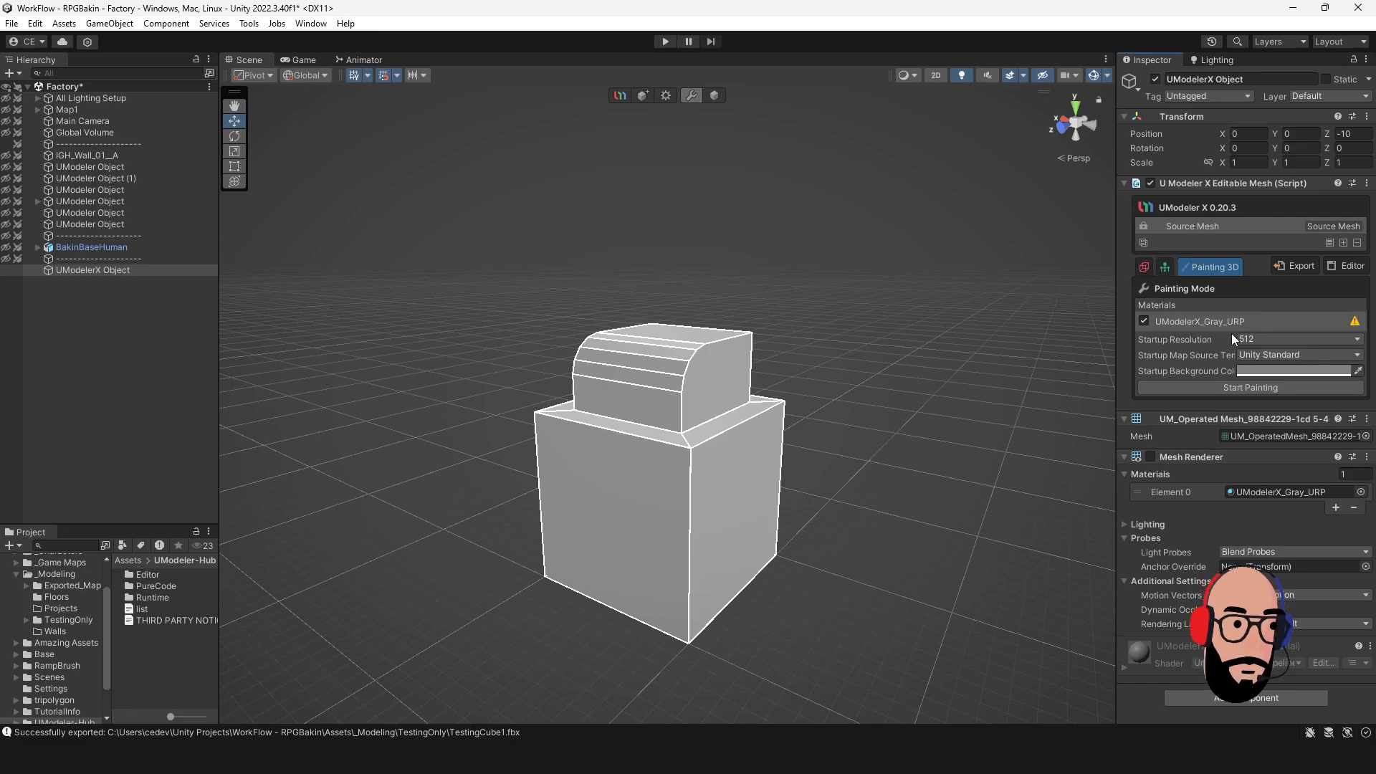
left_click(1259, 338)
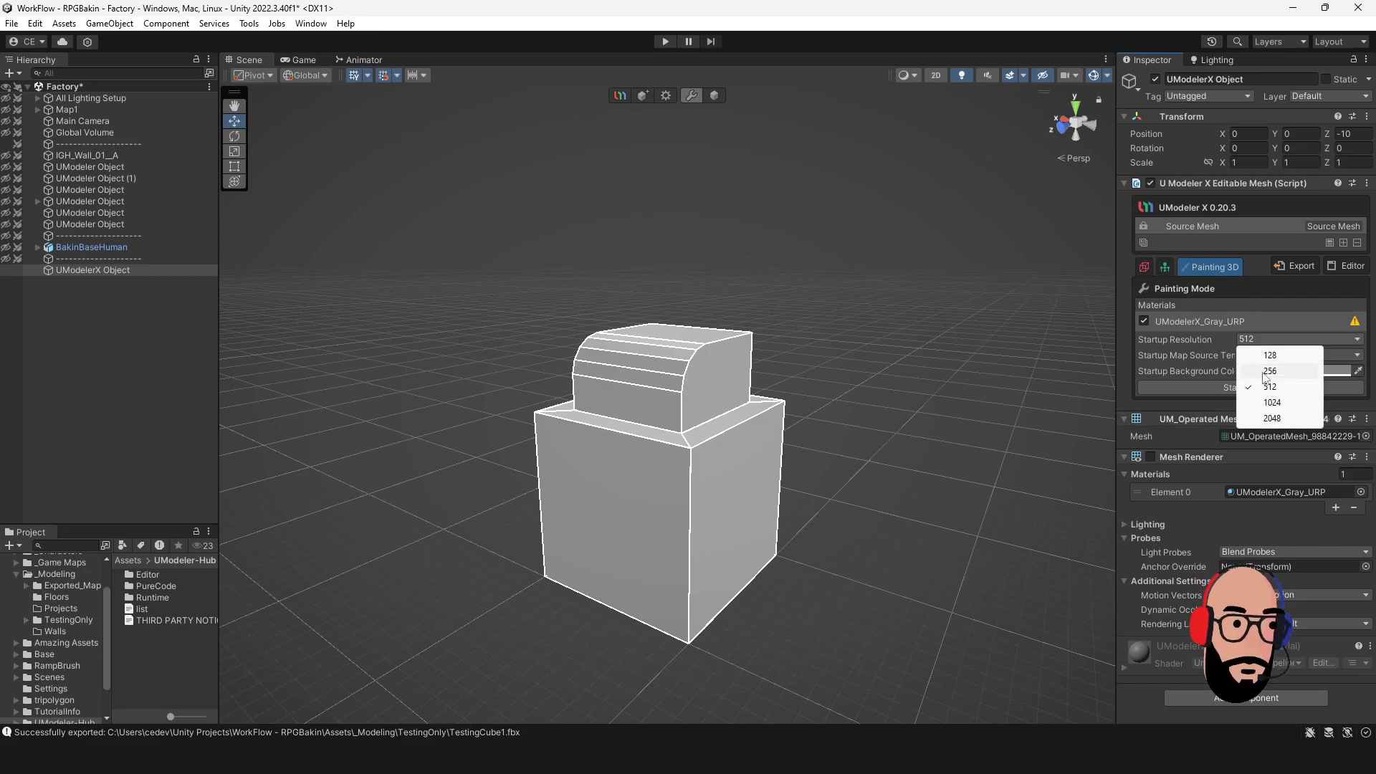
left_click(1266, 401)
left_click(1262, 354)
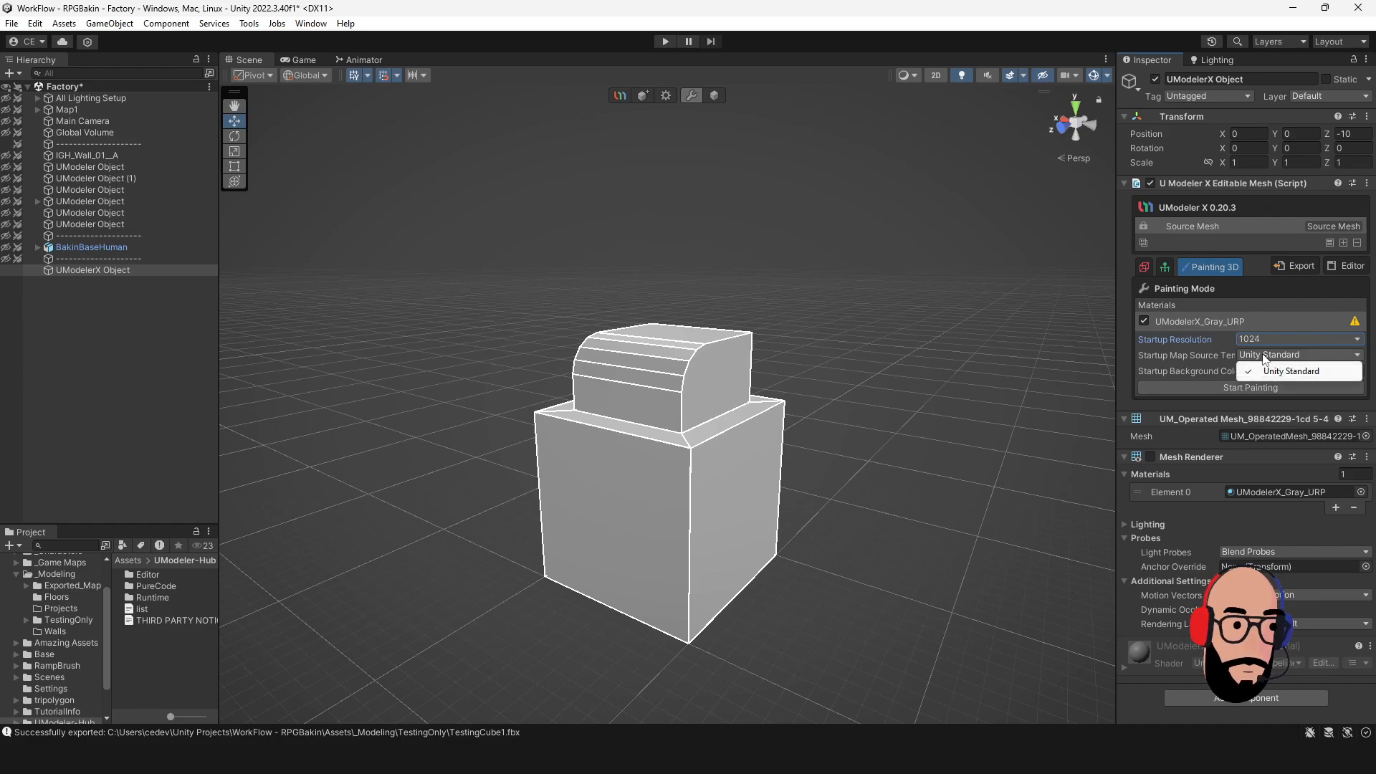
left_click(1258, 365)
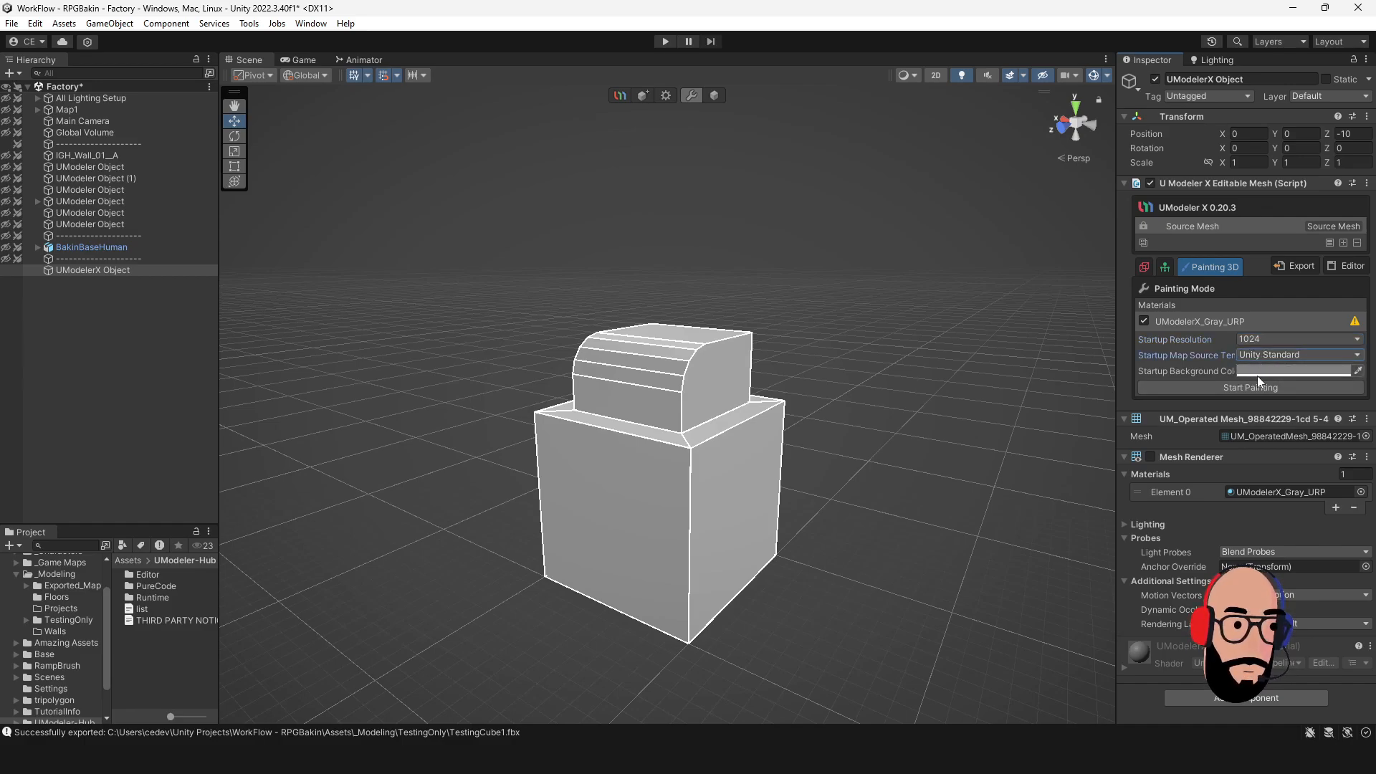
left_click(1222, 389)
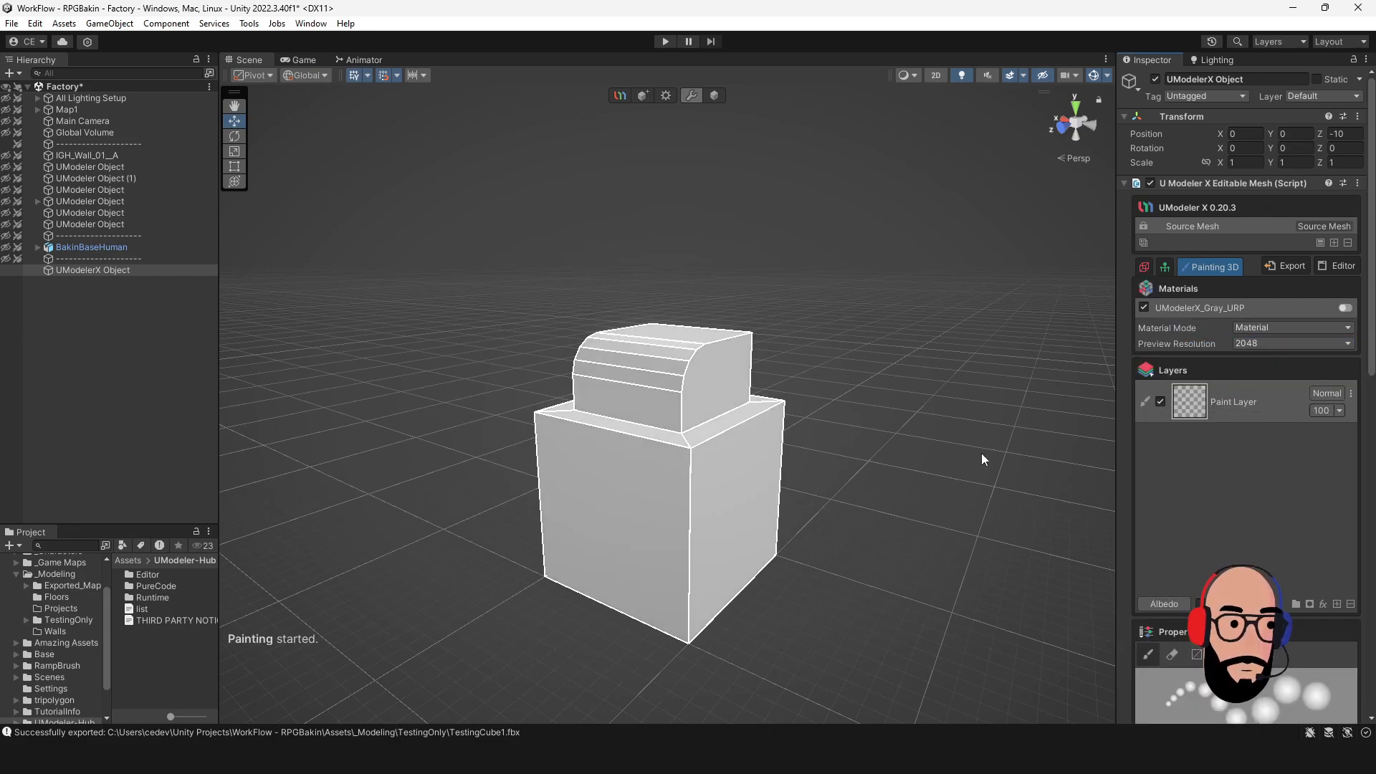
Review the layer and brush settings, then paint soft white strokes on the sides of the lower block.
scroll(701, 478, "down", 2)
scroll(786, 484, "up", 1)
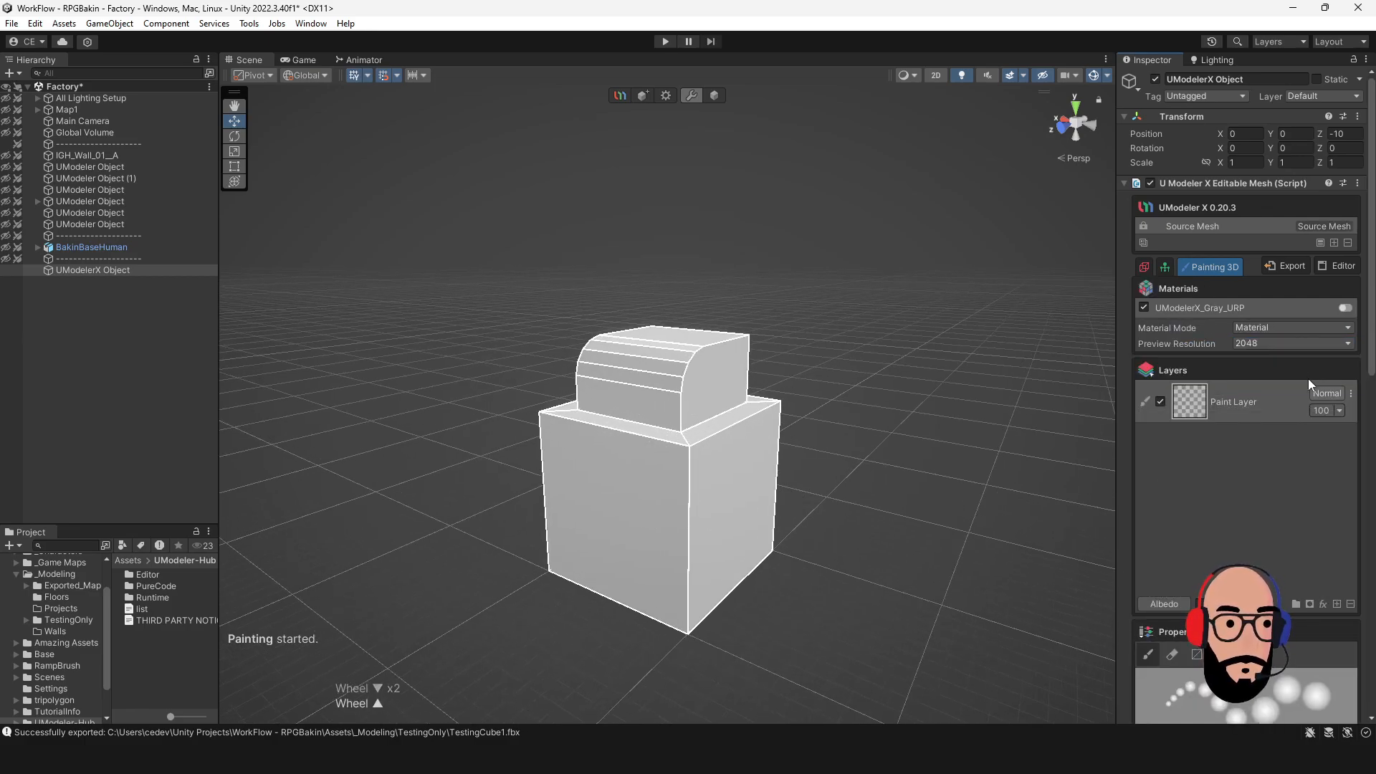
scroll(1188, 397, "down", 2)
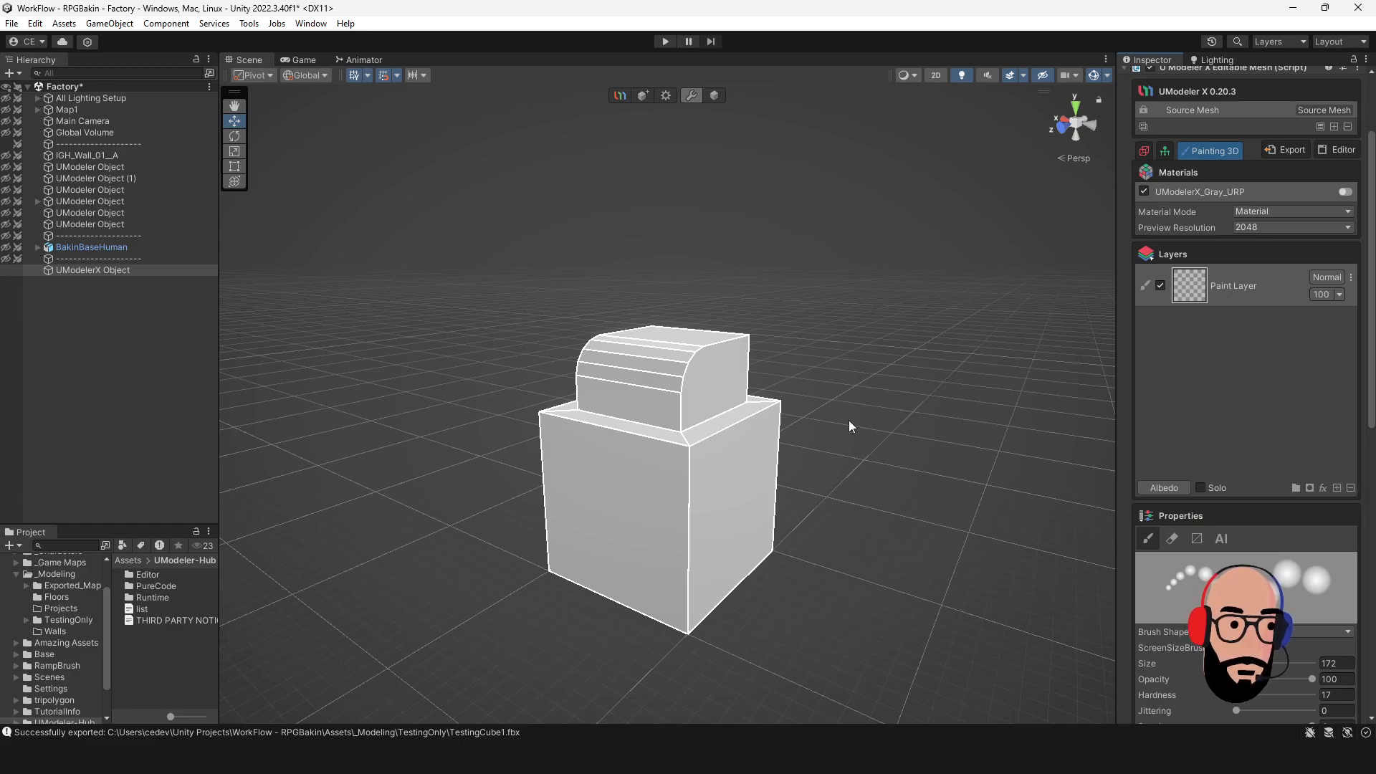
scroll(724, 449, "up", 2)
scroll(760, 467, "down", 2)
mouse_move(759, 467)
left_mouse_down("alt")
mouse_move(738, 459)
mouse_move(748, 453)
left_mouse_up("alt")
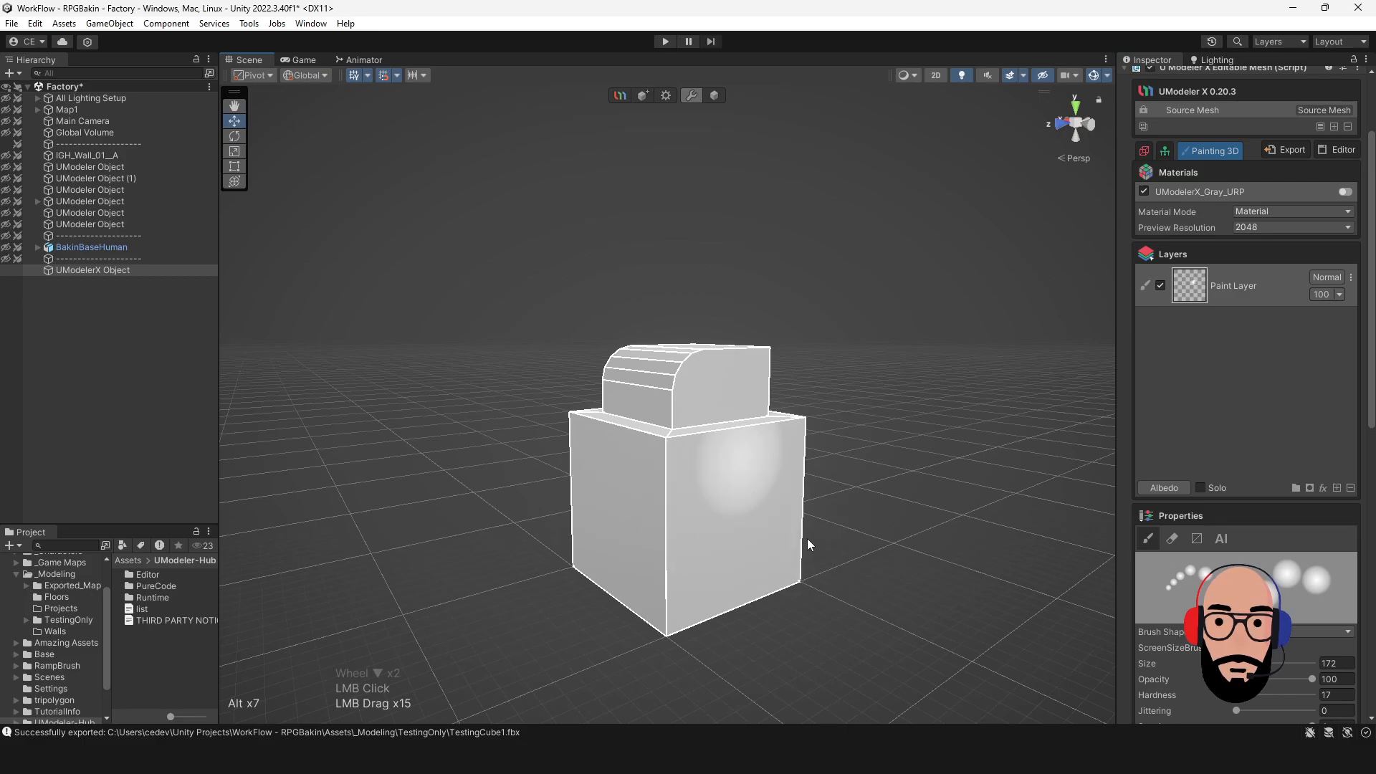
left_click_drag(807, 539, 630, 493, "alt")
left_click_drag(788, 506, 666, 476, "alt")
mouse_move(766, 542)
left_mouse_down()
mouse_move(784, 506)
mouse_move(895, 495)
left_mouse_up()
Set the brush color to red and paint overlapping soft spots on the lower block's front face.
scroll(1206, 457, "down", 5)
scroll(1201, 460, "down", 1)
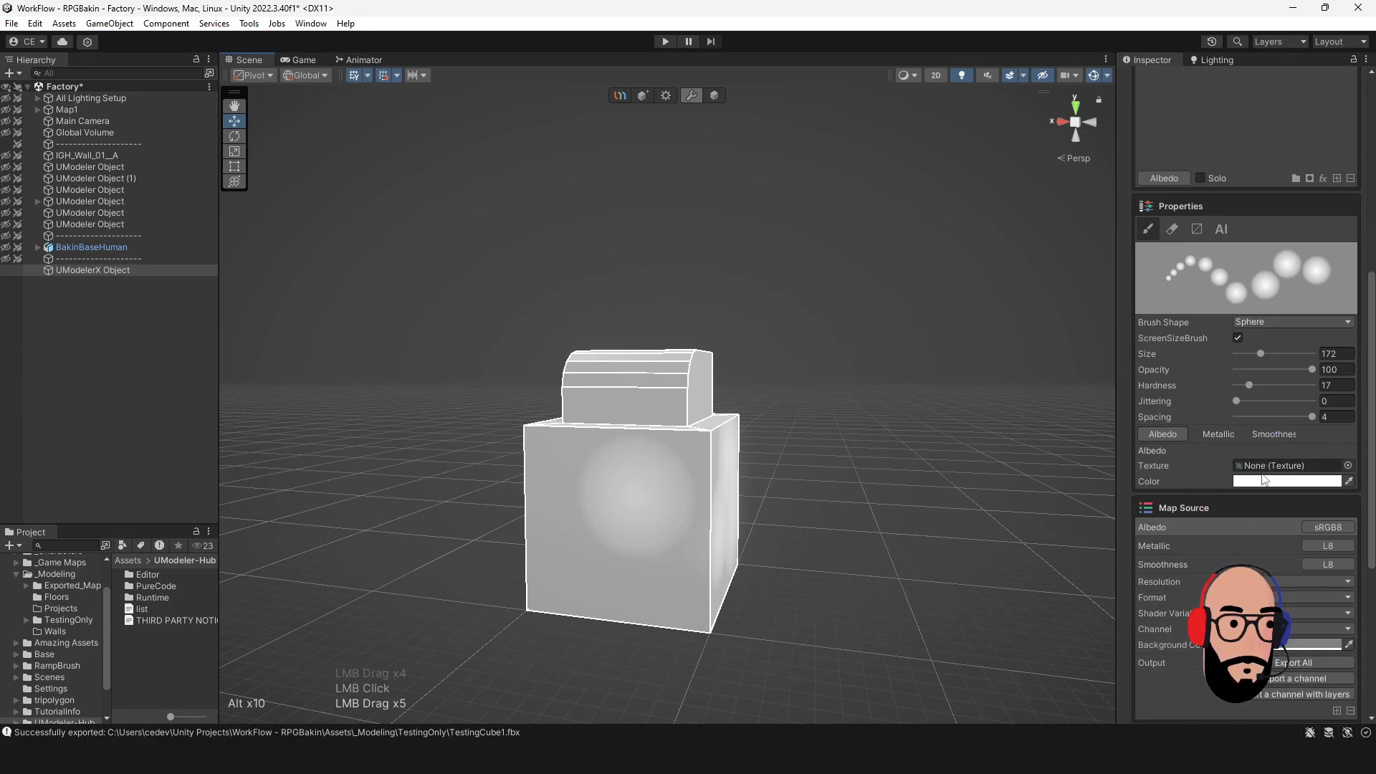
left_click(1261, 481)
left_click_drag(1311, 473, 1337, 464)
left_click(625, 494)
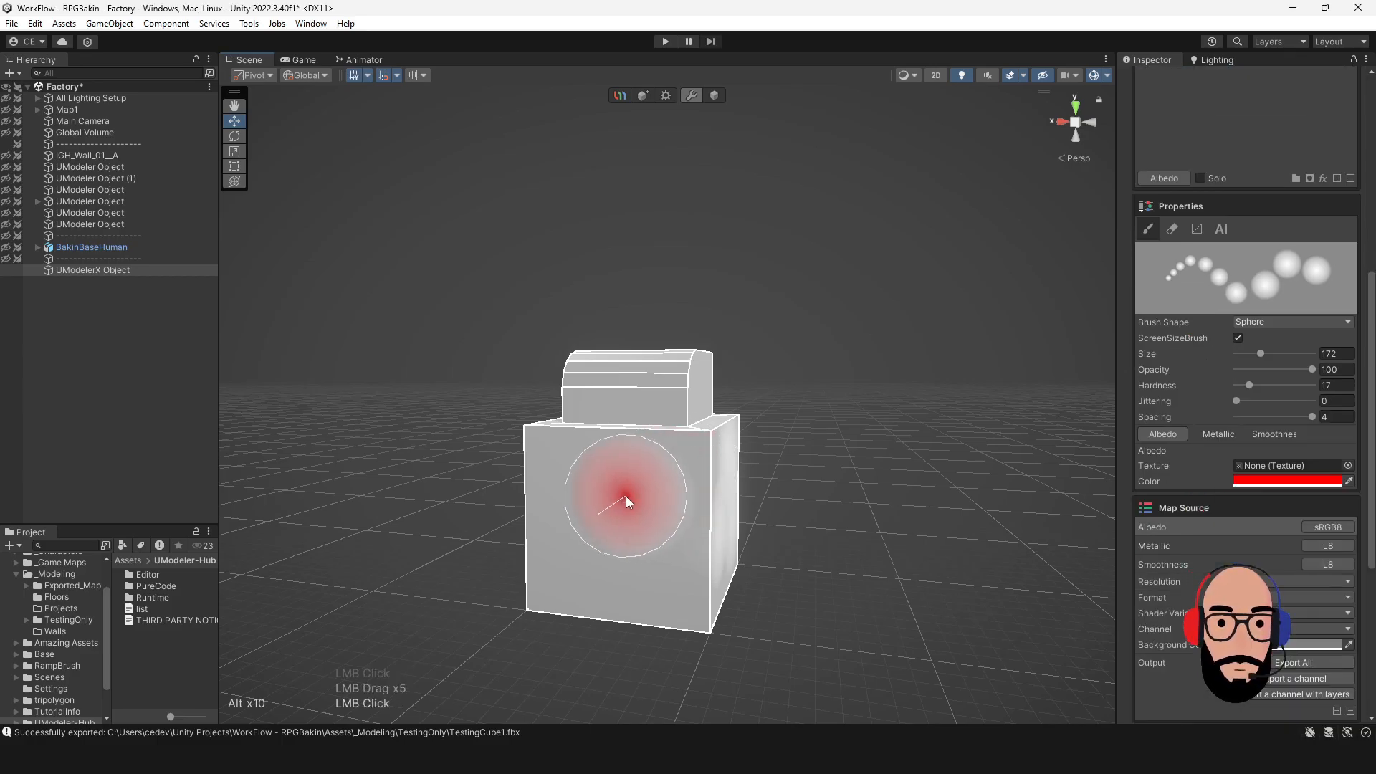
left_click_drag(626, 488, 591, 539)
Set the brush spacing to 0.1 and the brush size to 54.
scroll(1279, 367, "up", 4)
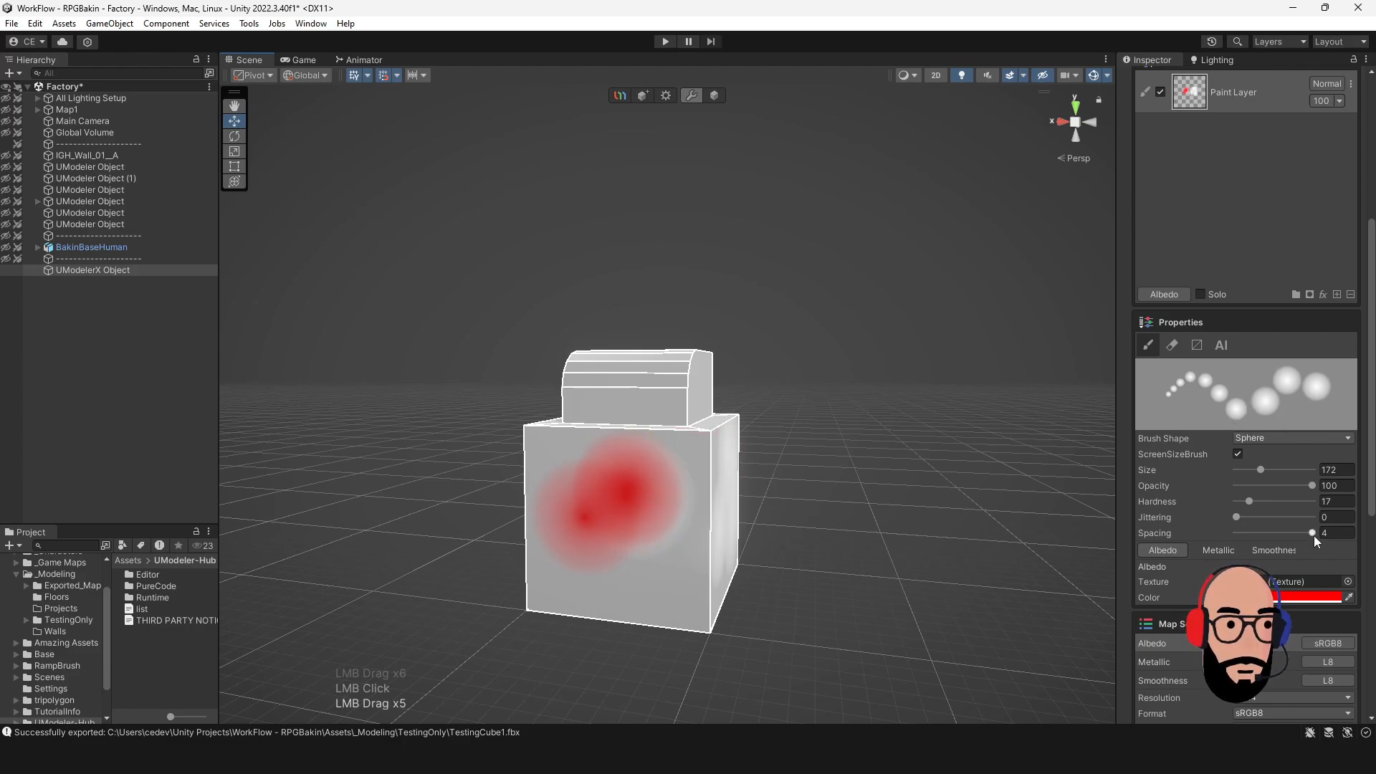
left_click_drag(1312, 533, 1218, 532)
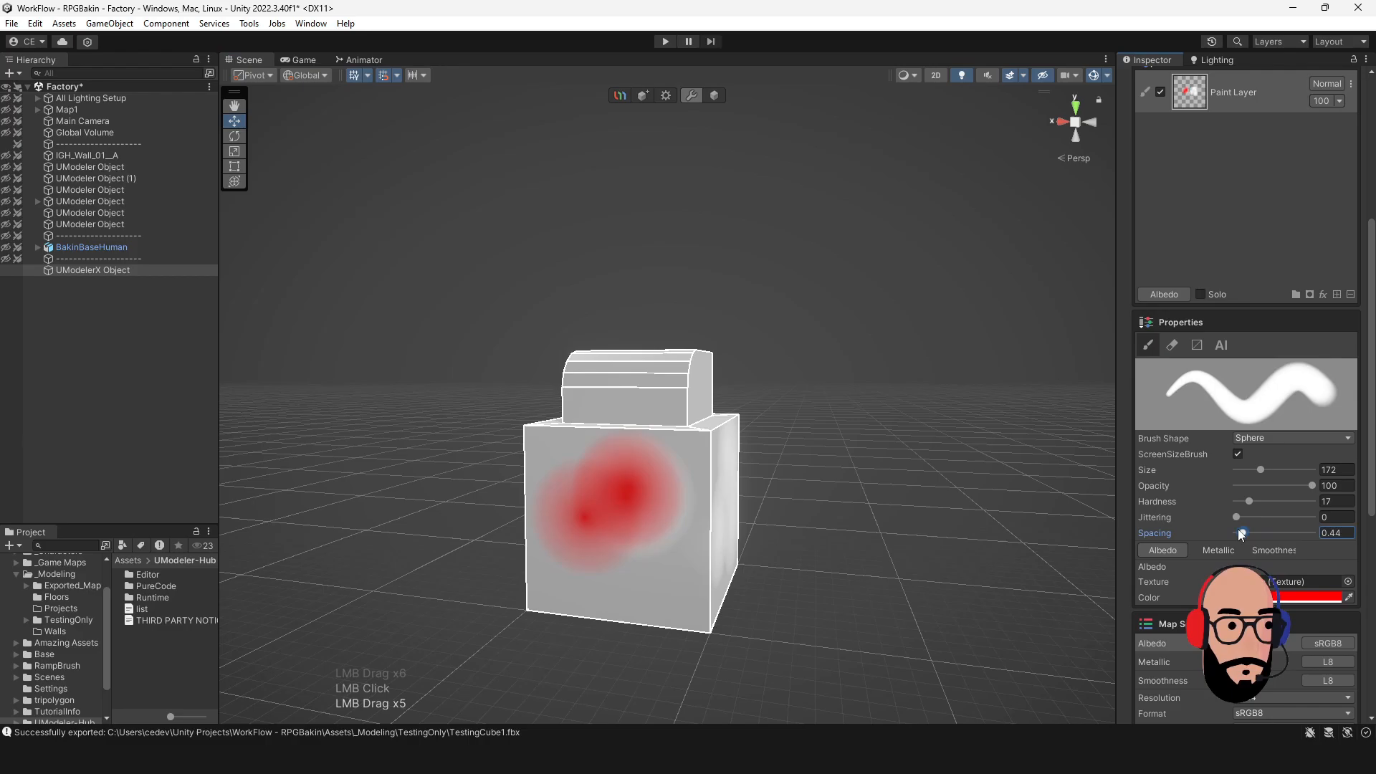
scroll(630, 482, "up", 1)
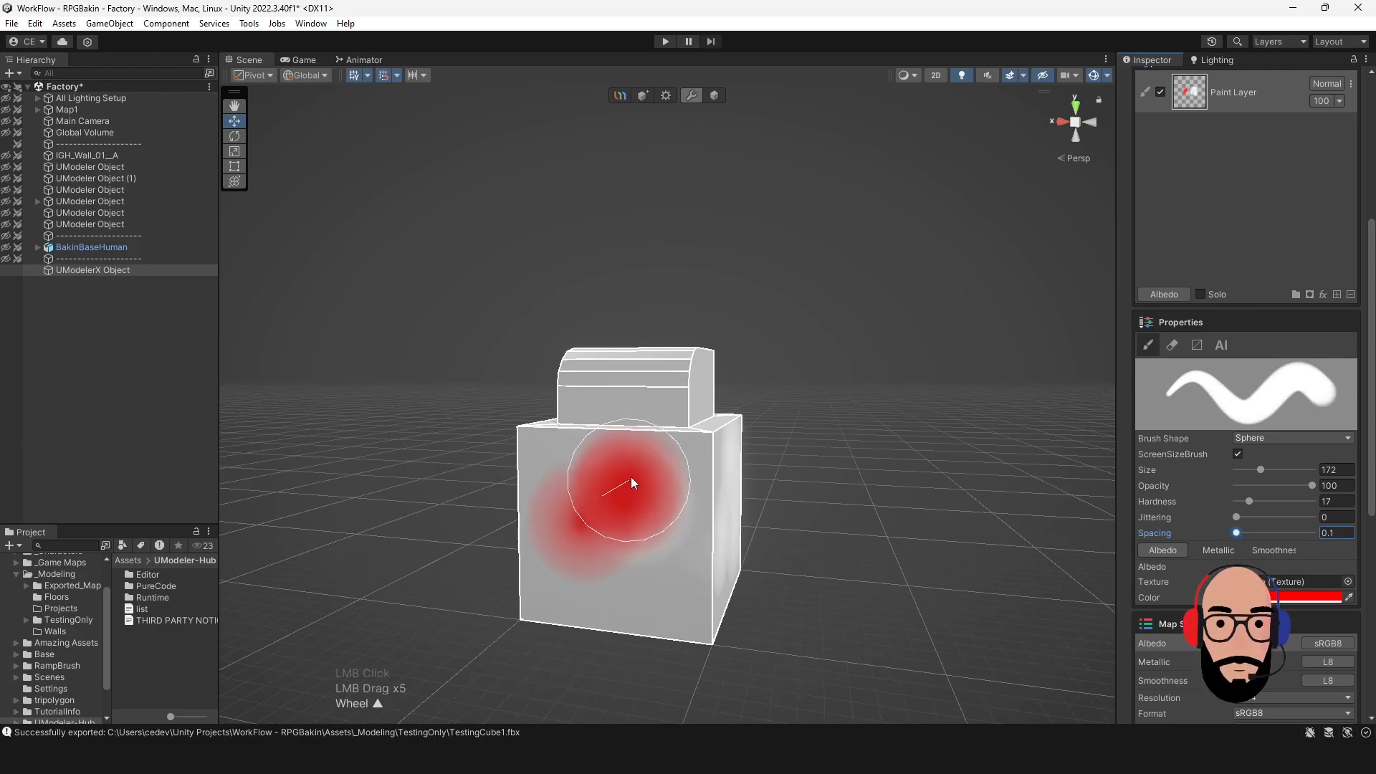
left_click_drag(1261, 469, 1242, 473)
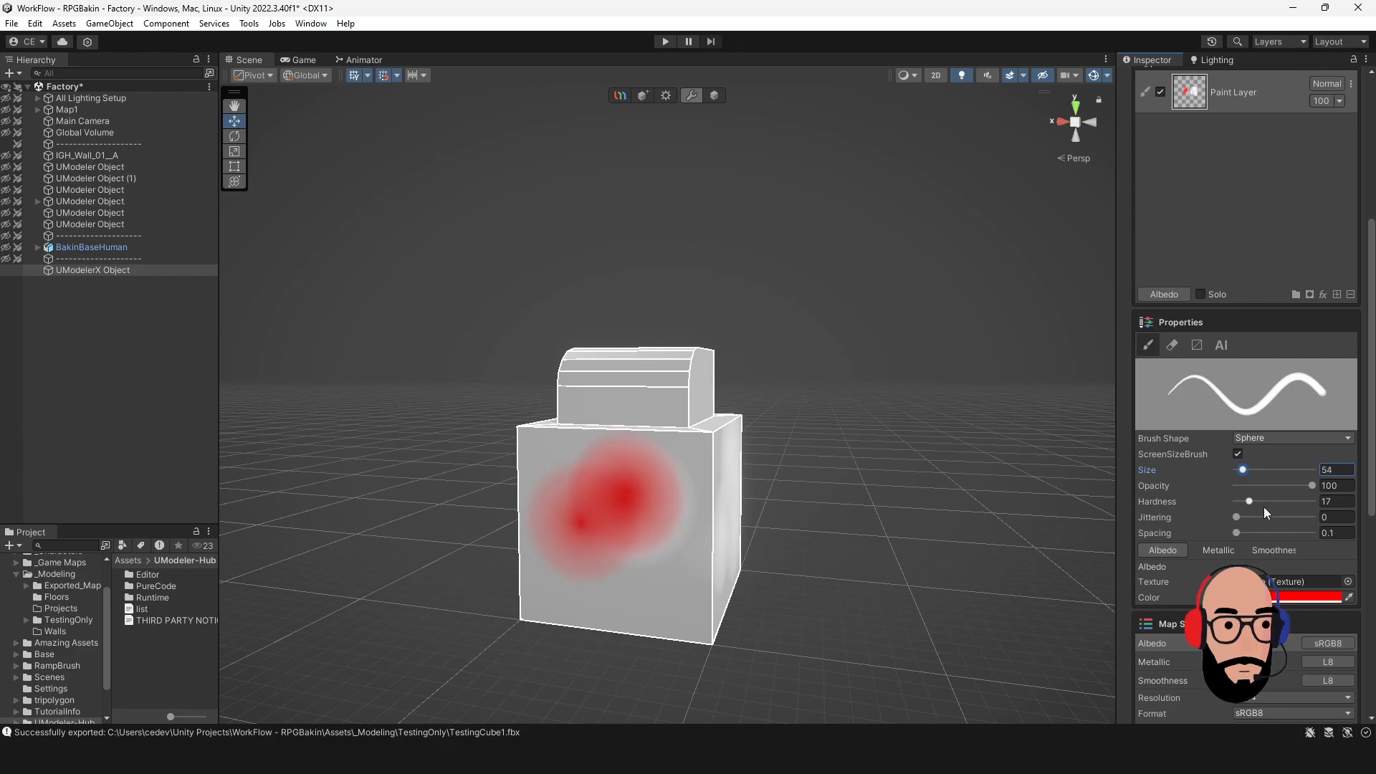
Add a second paint layer above the existing one and change the brush color to bright green.
scroll(1291, 221, "up", 1)
scroll(1288, 213, "up", 1)
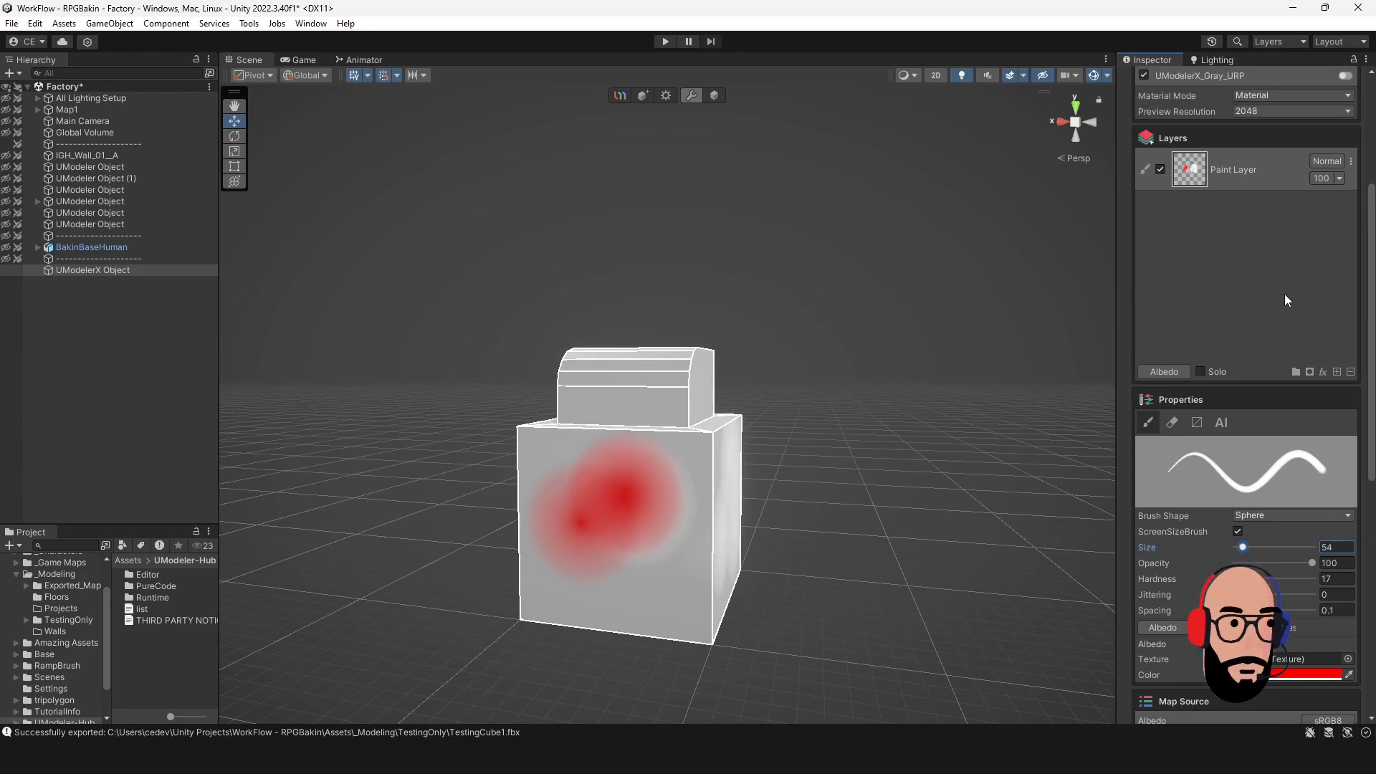
left_click(1337, 371)
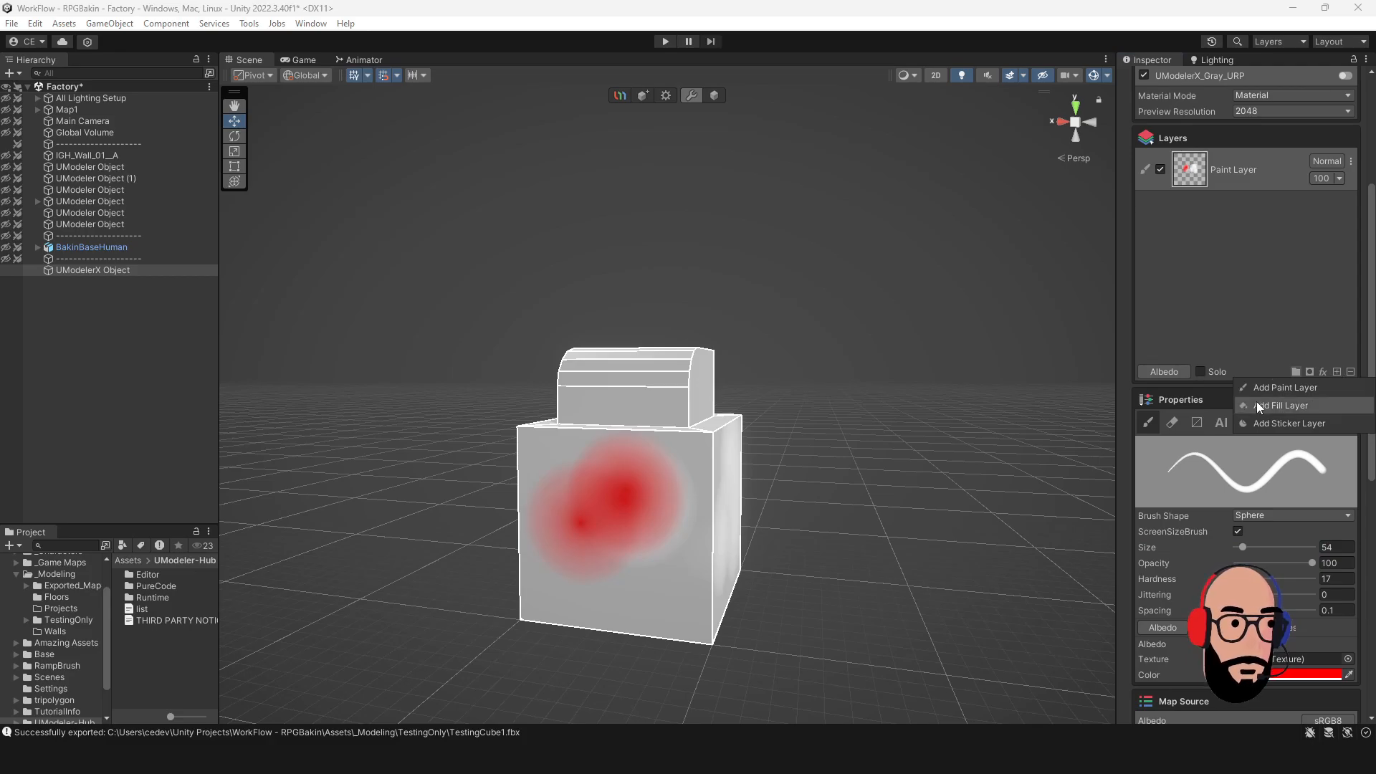
left_click(1271, 388)
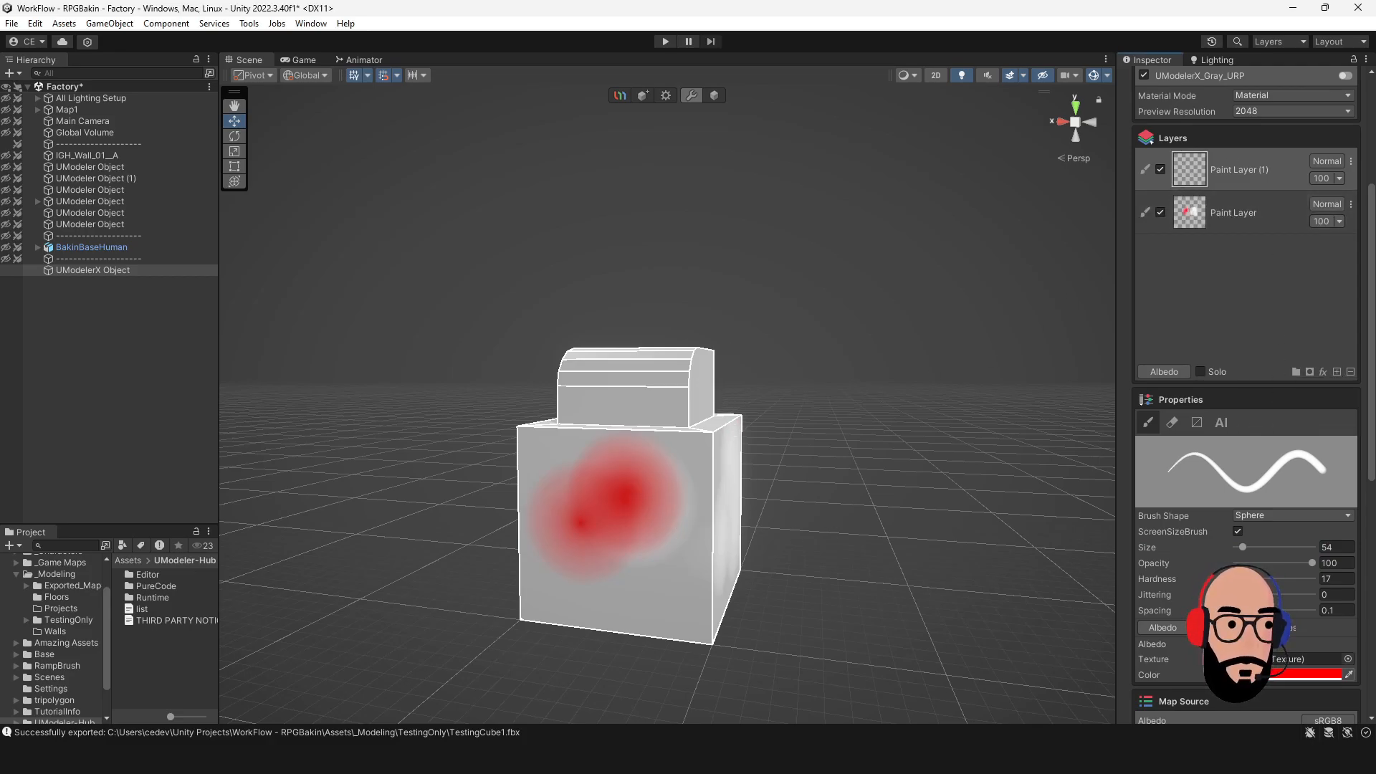
left_click(1311, 674)
left_click(1259, 453)
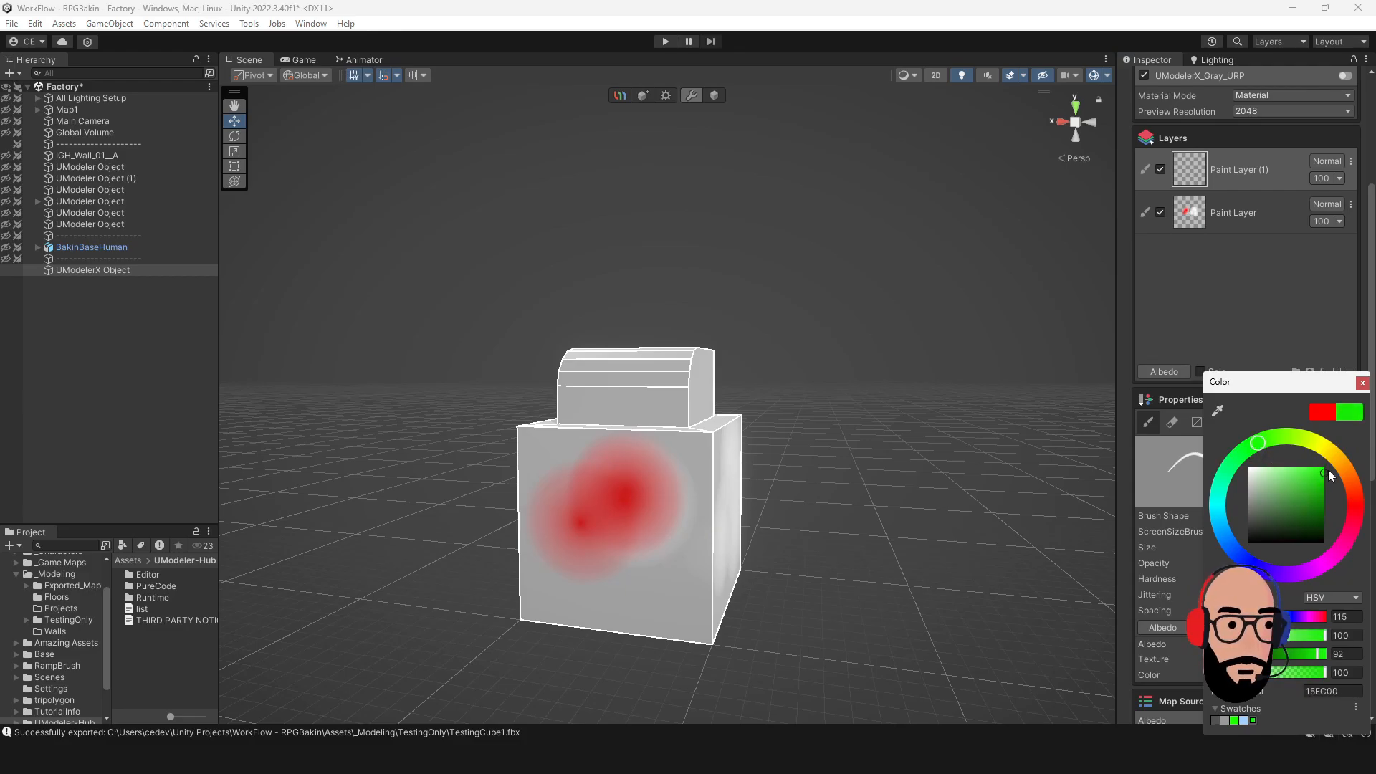
Confirm bright green as the brush color and keep the brush opacity at 100.
left_click_drag(1327, 473, 1357, 442)
left_click(1368, 392)
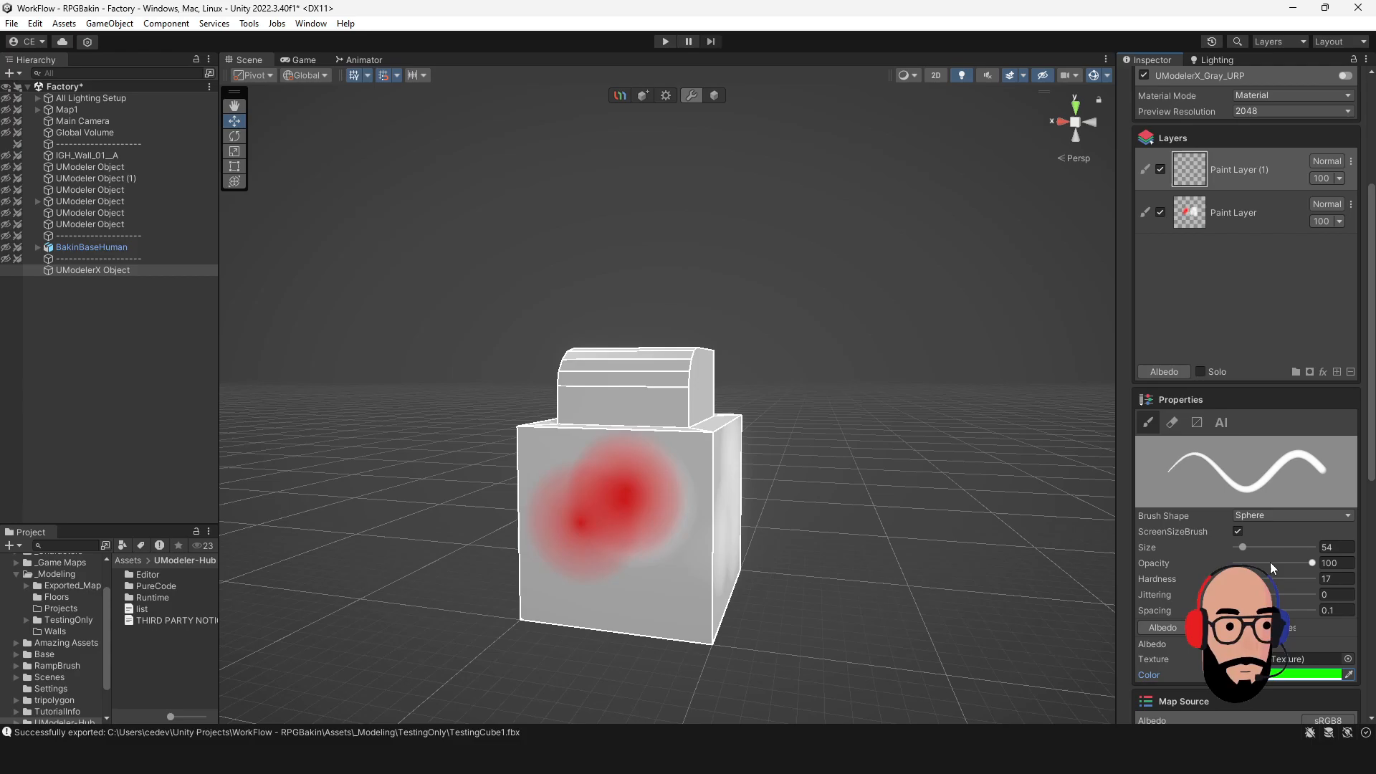
left_click(1313, 562)
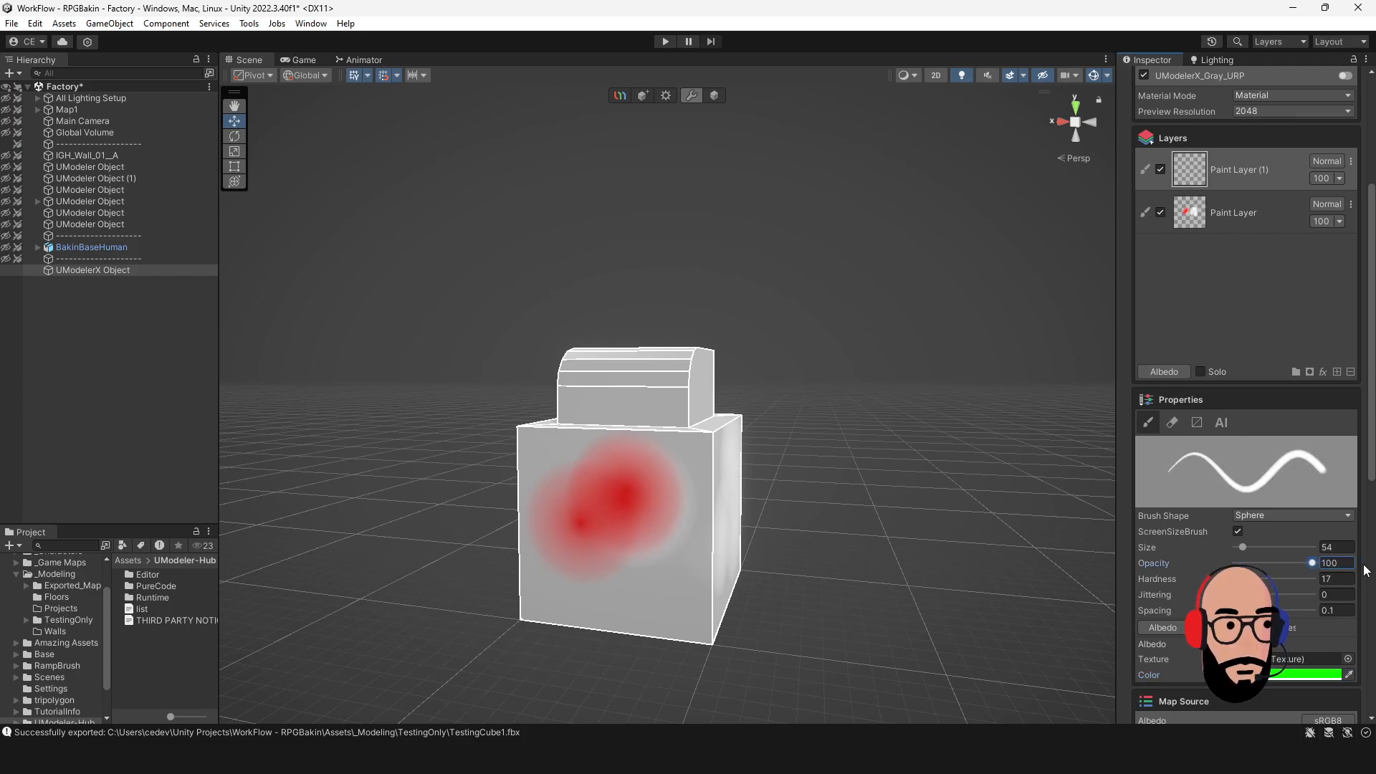
scroll(607, 506, "up", 2)
key("alt")
key("alt")
key("alt")
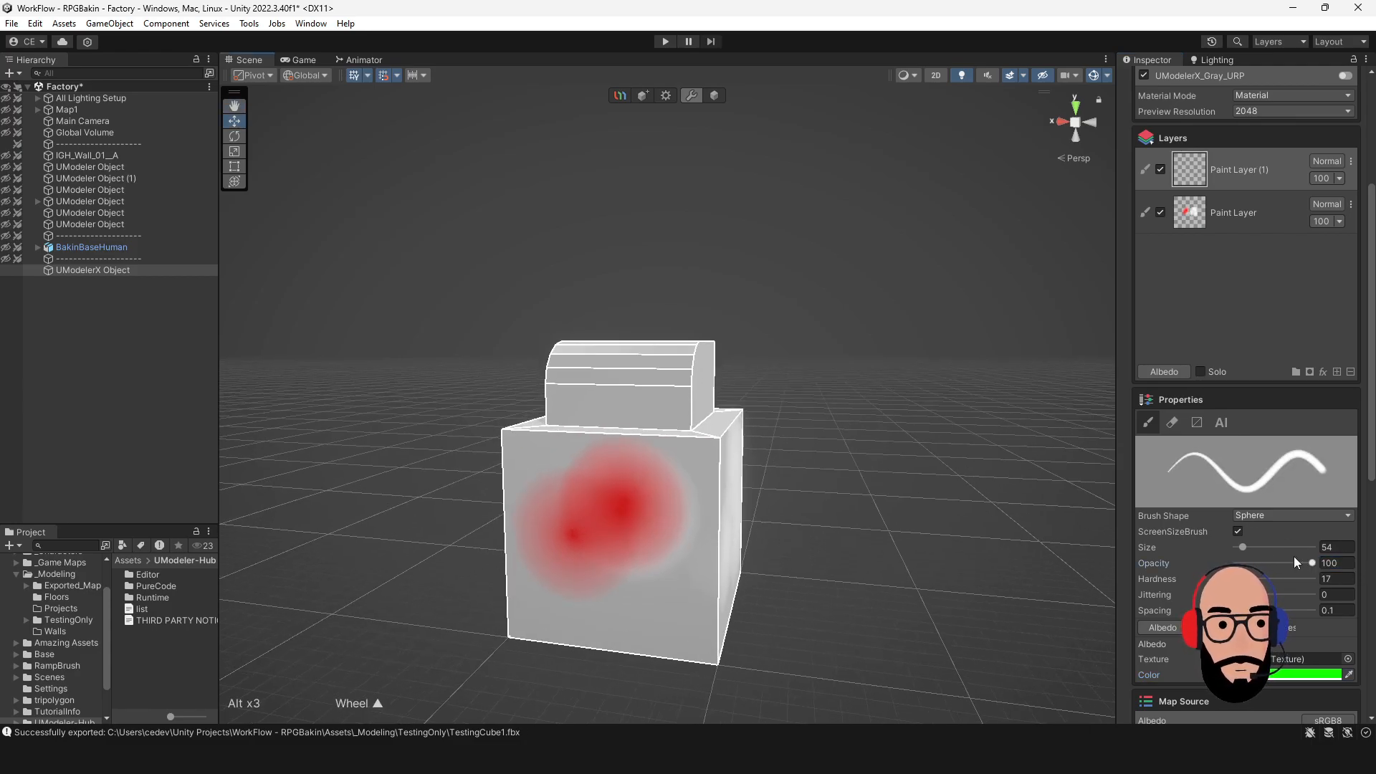
Set the brush hardness to 100 and paint a diagonal green stroke and a green dot on the lower block's front face.
mouse_move(1249, 579)
left_mouse_down()
mouse_move(1312, 579)
mouse_move(1242, 578)
left_mouse_up()
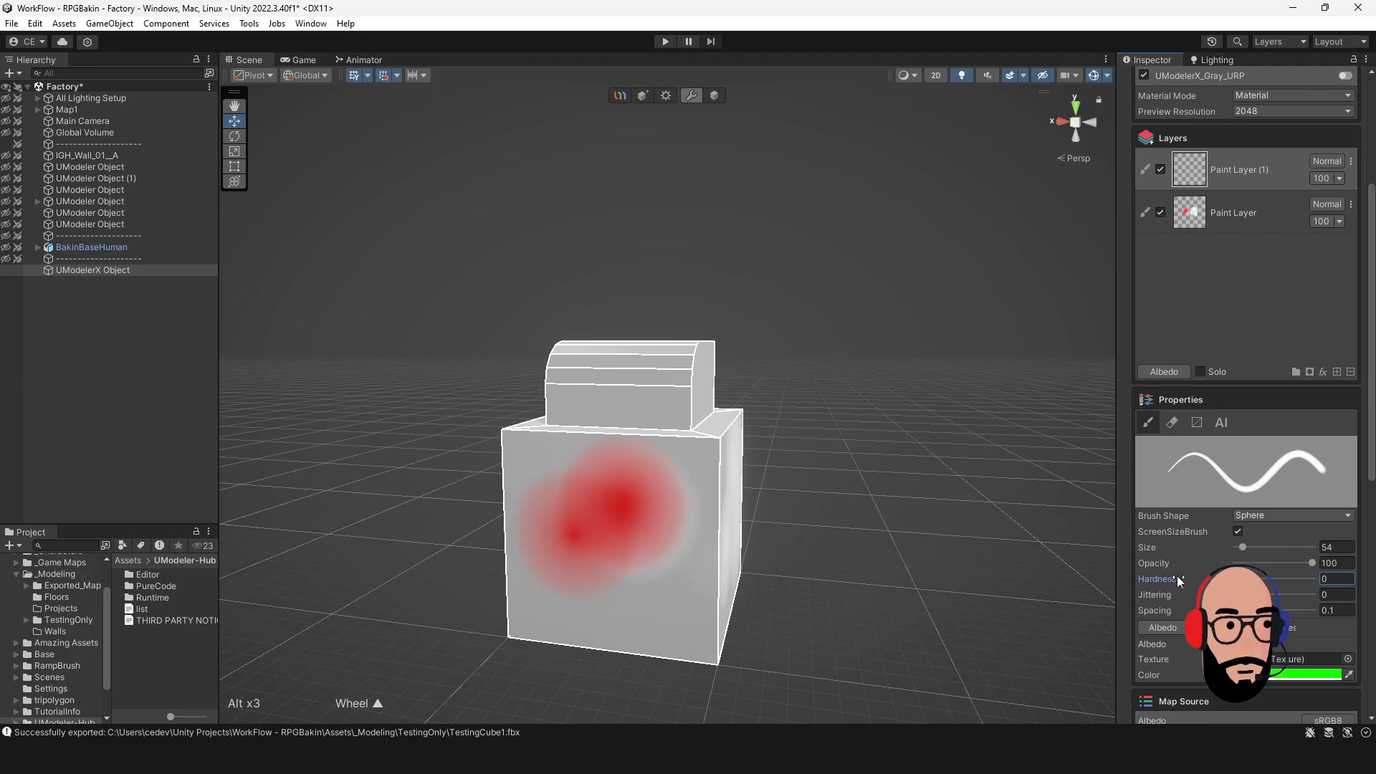
left_click_drag(1375, 580, 1240, 579)
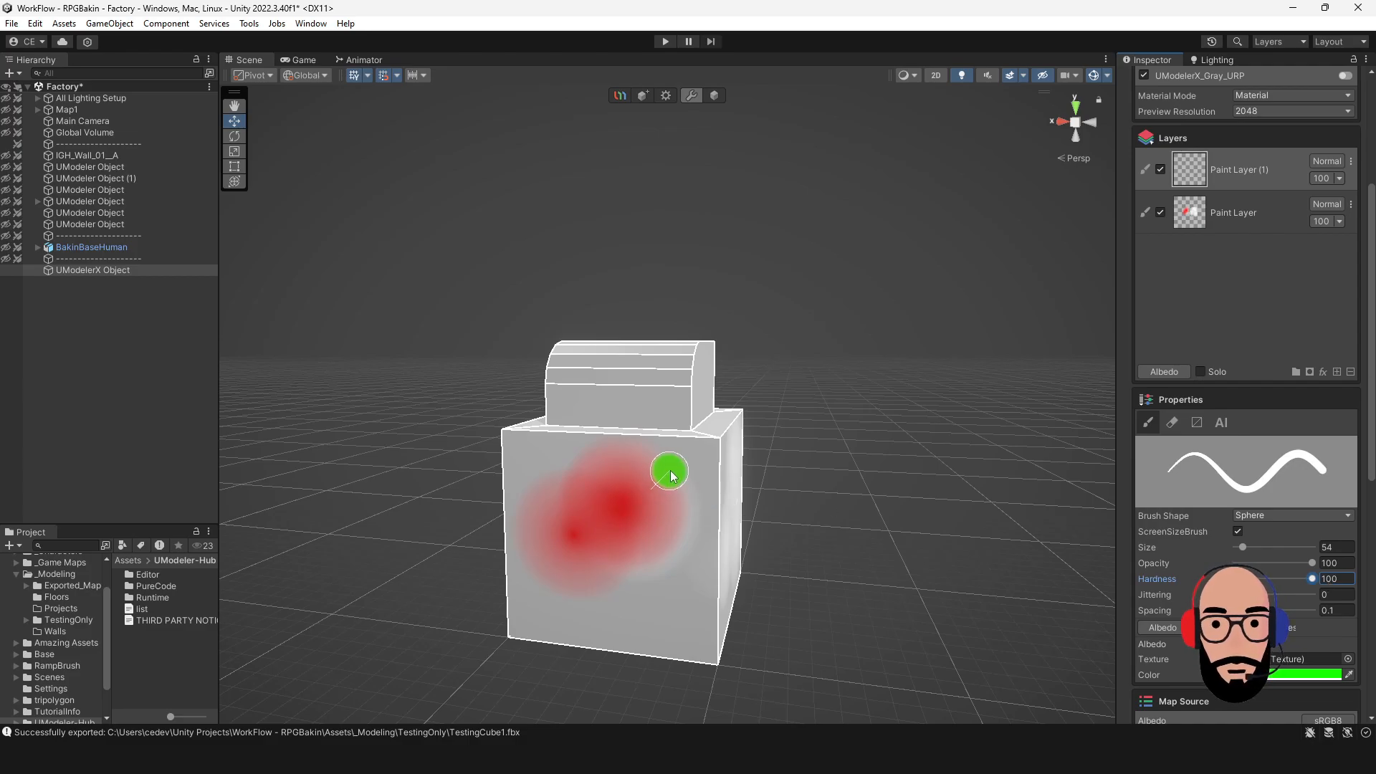
mouse_move(673, 467)
left_mouse_down()
mouse_move(645, 498)
mouse_move(566, 530)
left_mouse_up()
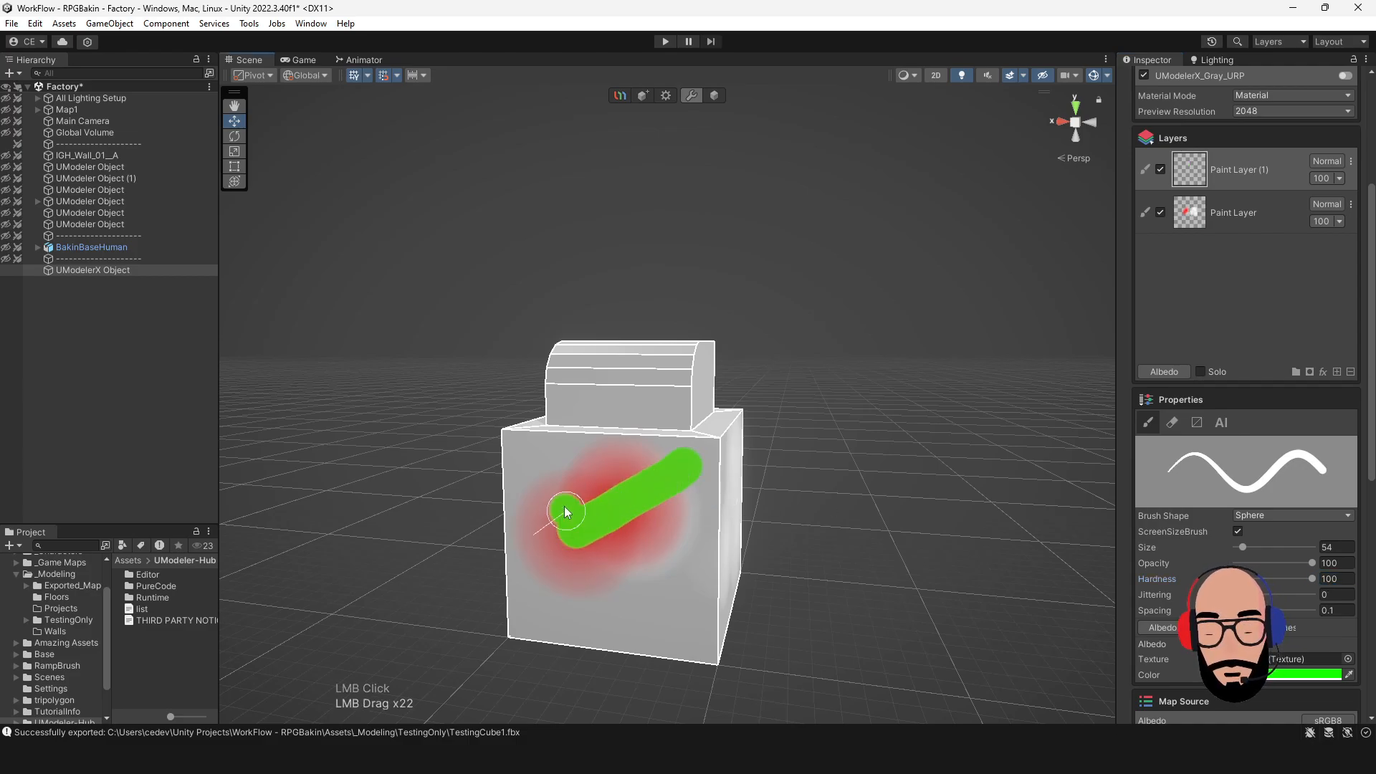
left_click(528, 460, "ctrl")
Sample the block's light gray as the brush color and paint a dot and a diagonal stroke across the front face.
key("ctrl")
key("ctrl")
key("ctrl")
key("ctrl")
key("ctrl")
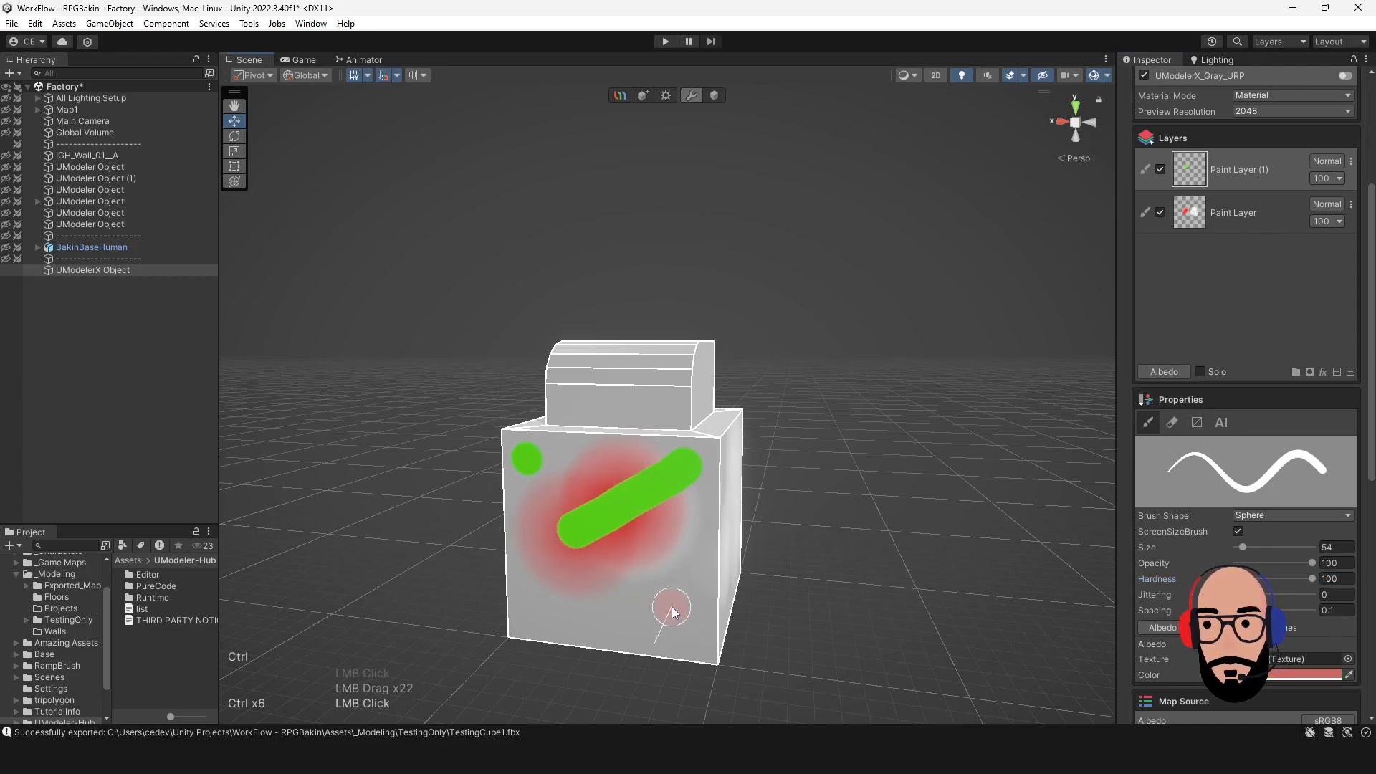
key("ctrl")
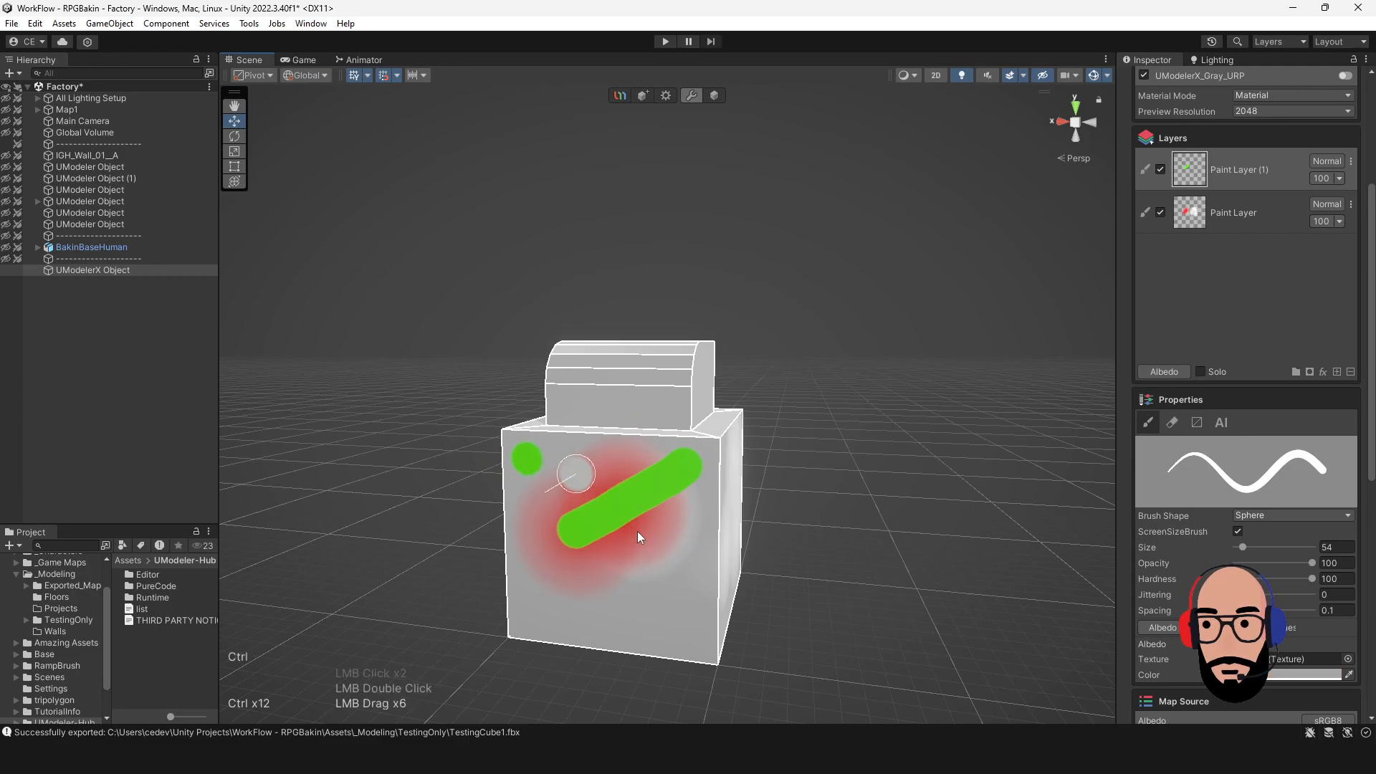
key("ctrl")
key("ctrl")
key("ctrl")
left_click(657, 566)
left_click_drag(622, 585, 698, 634, "ctrl")
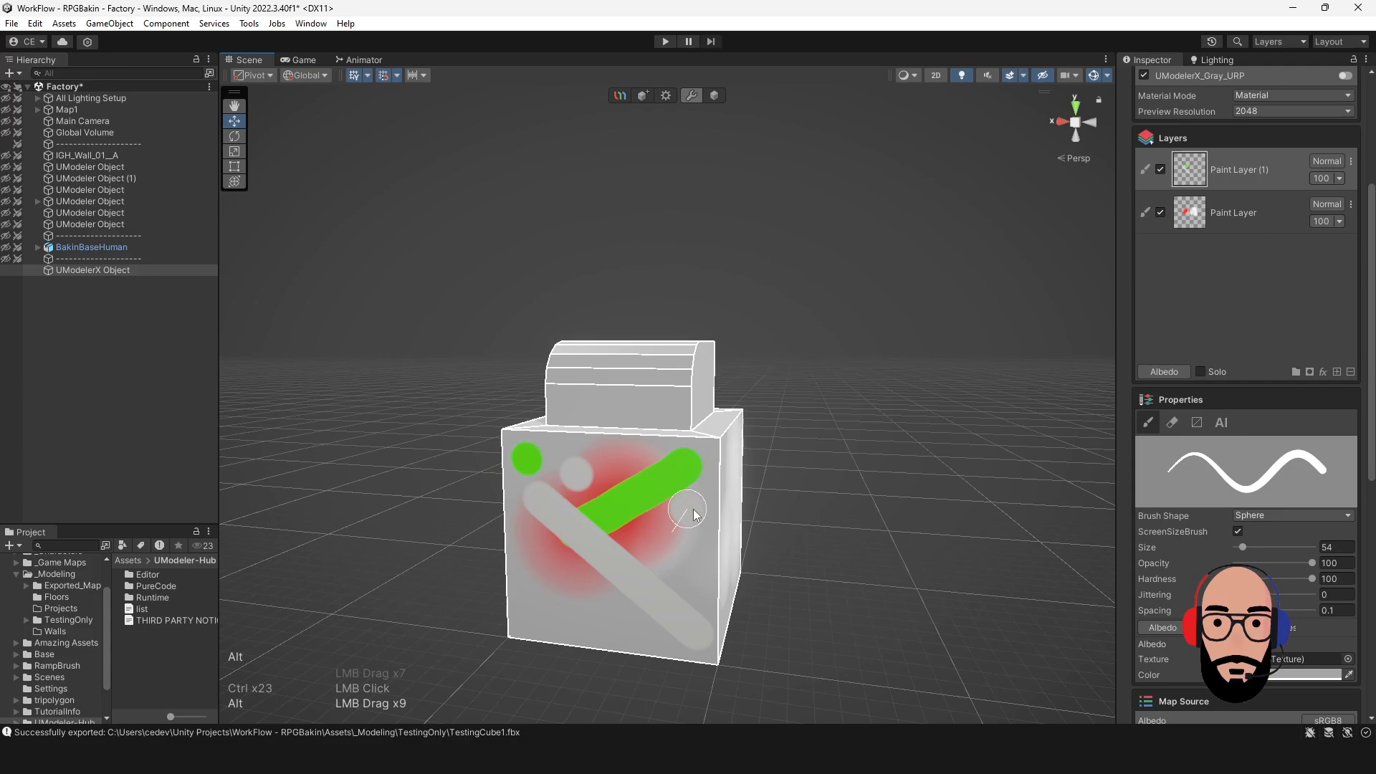
Set the brush color back to bright green and paint a diagonal stroke across the lower block's white-painted side.
left_click_drag(693, 511, 654, 514, "alt")
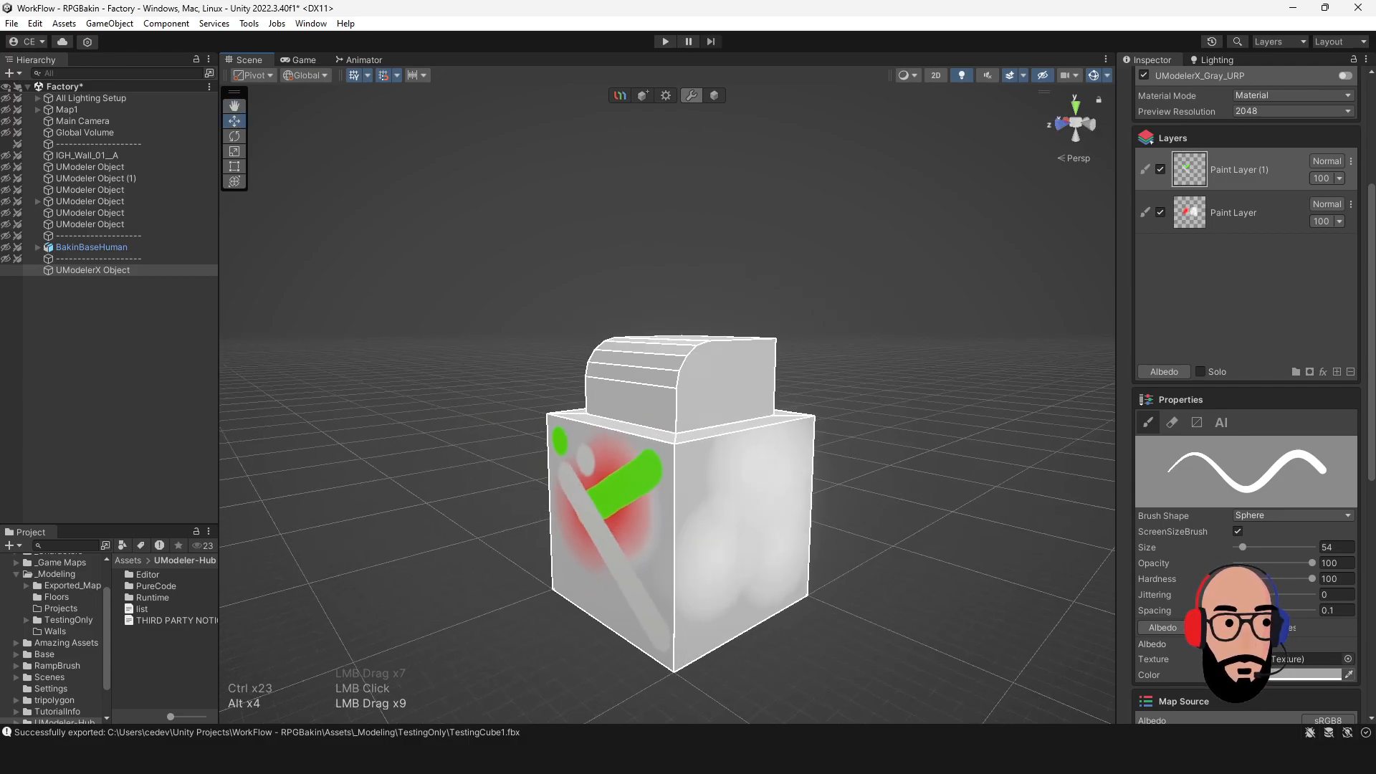
left_click(1311, 674)
left_click(1265, 450)
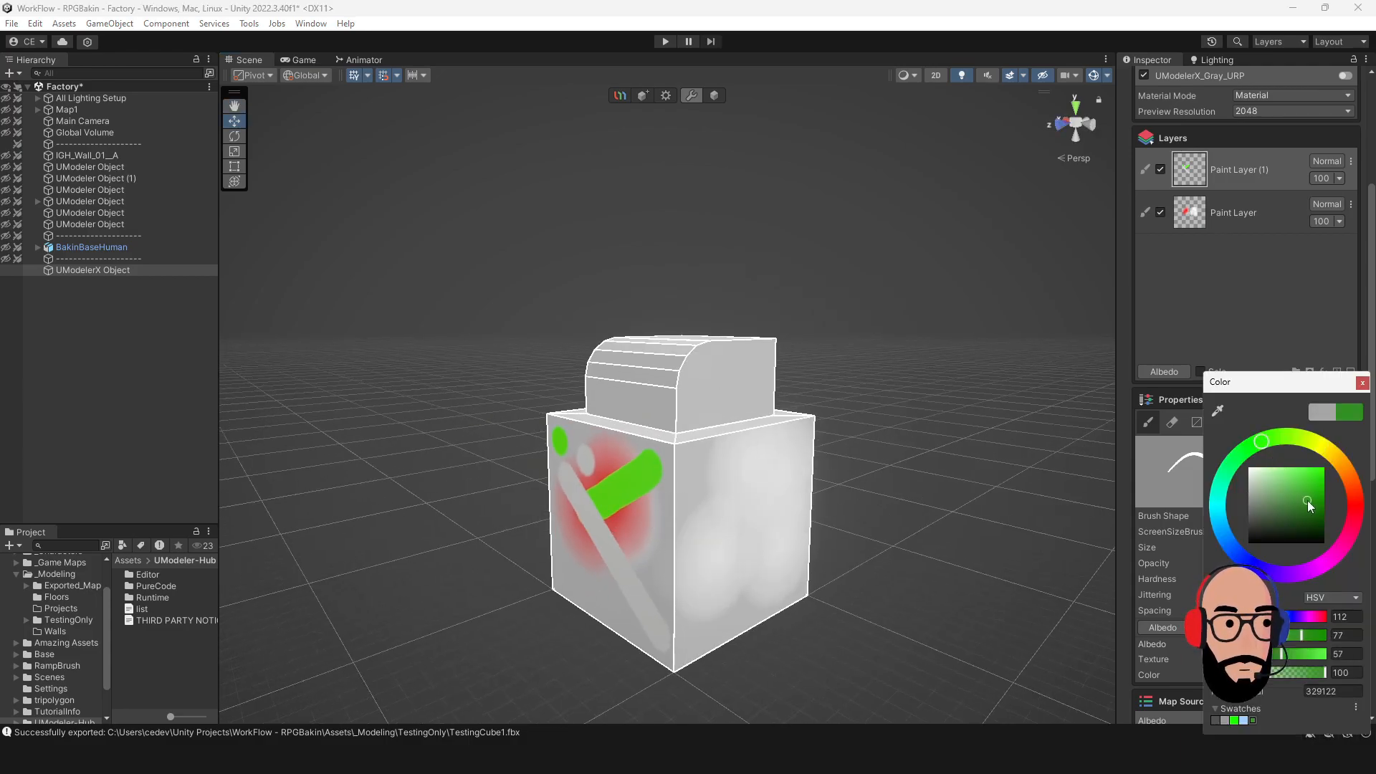
left_click_drag(1307, 500, 1320, 465)
left_click(1362, 383)
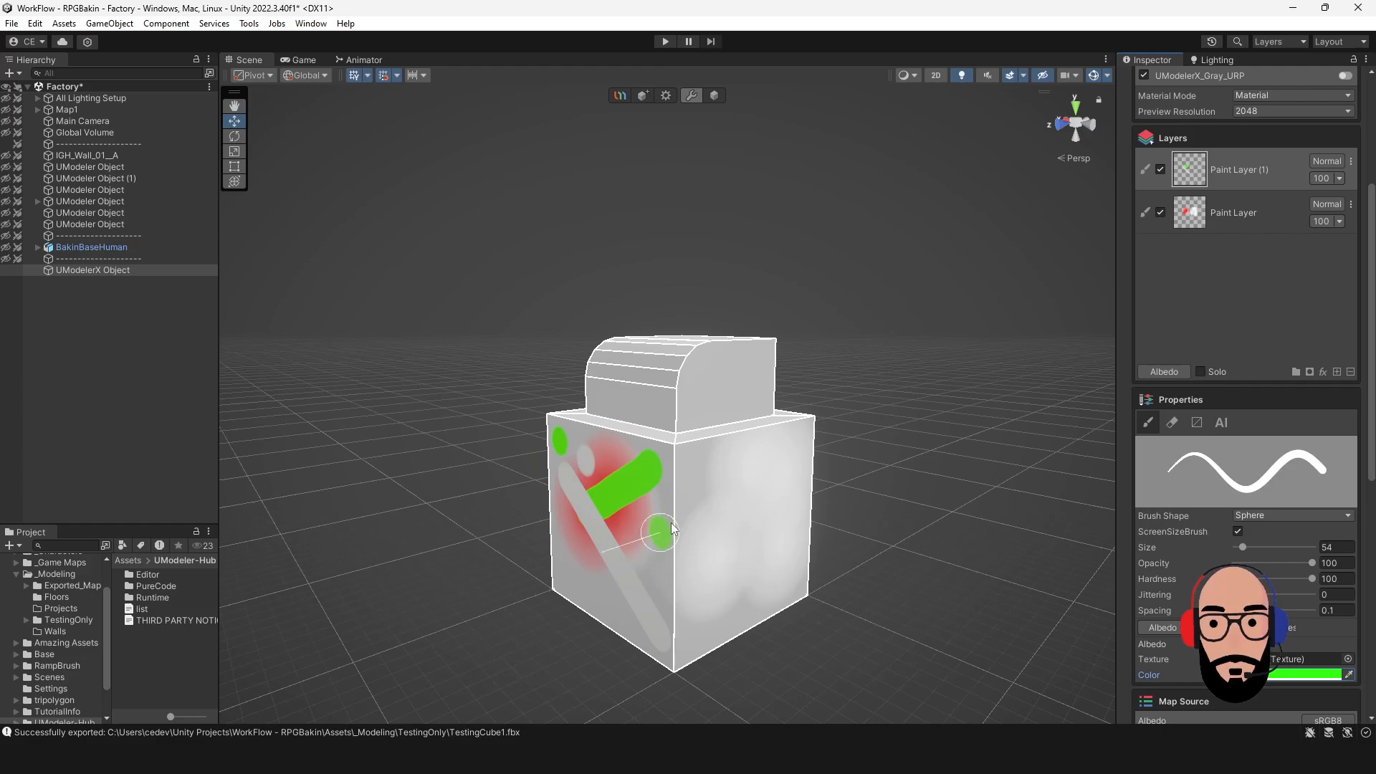
left_click(796, 577, "ctrl")
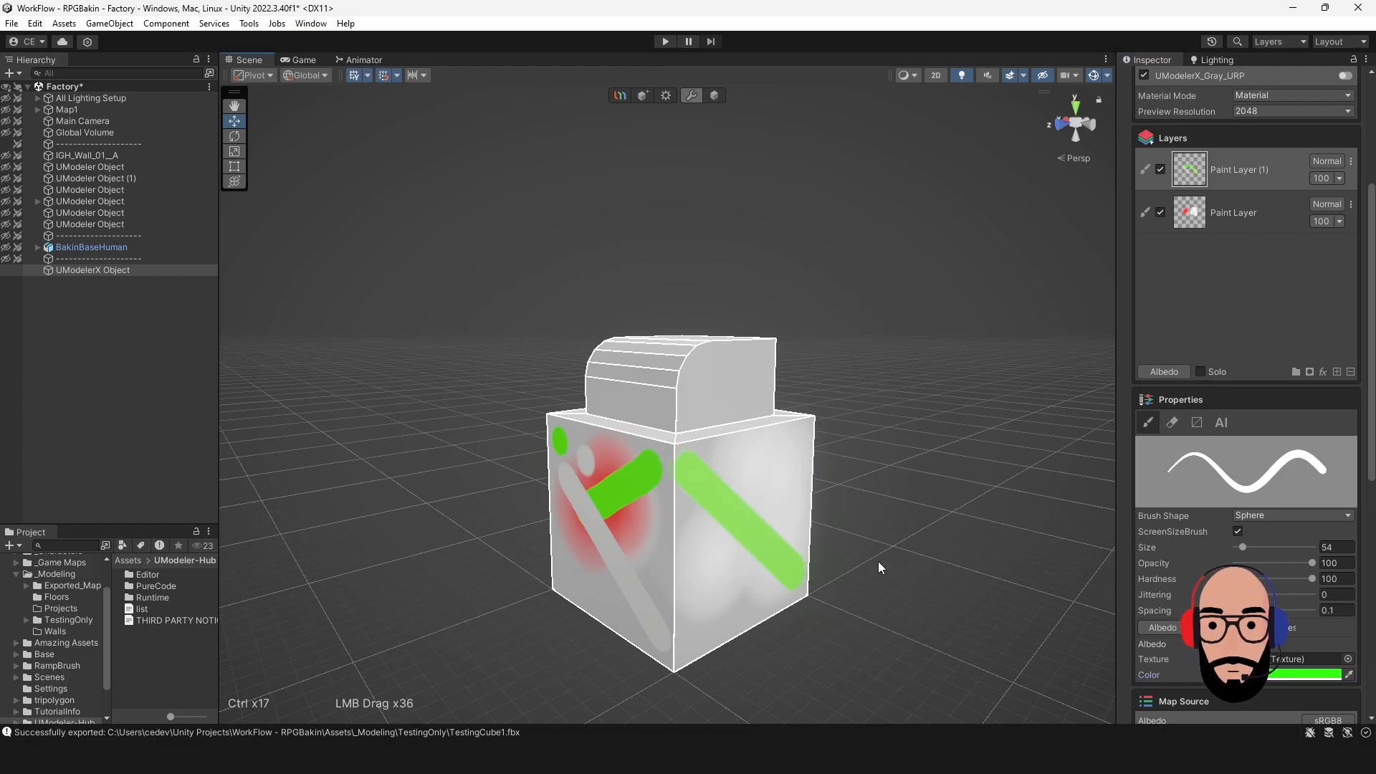
Paint a continuous green zigzag on the unpainted side of the lower block, adjacent to the front face.
left_click_drag(878, 561, 839, 458, "alt")
left_click_drag(668, 552, 728, 556, "alt")
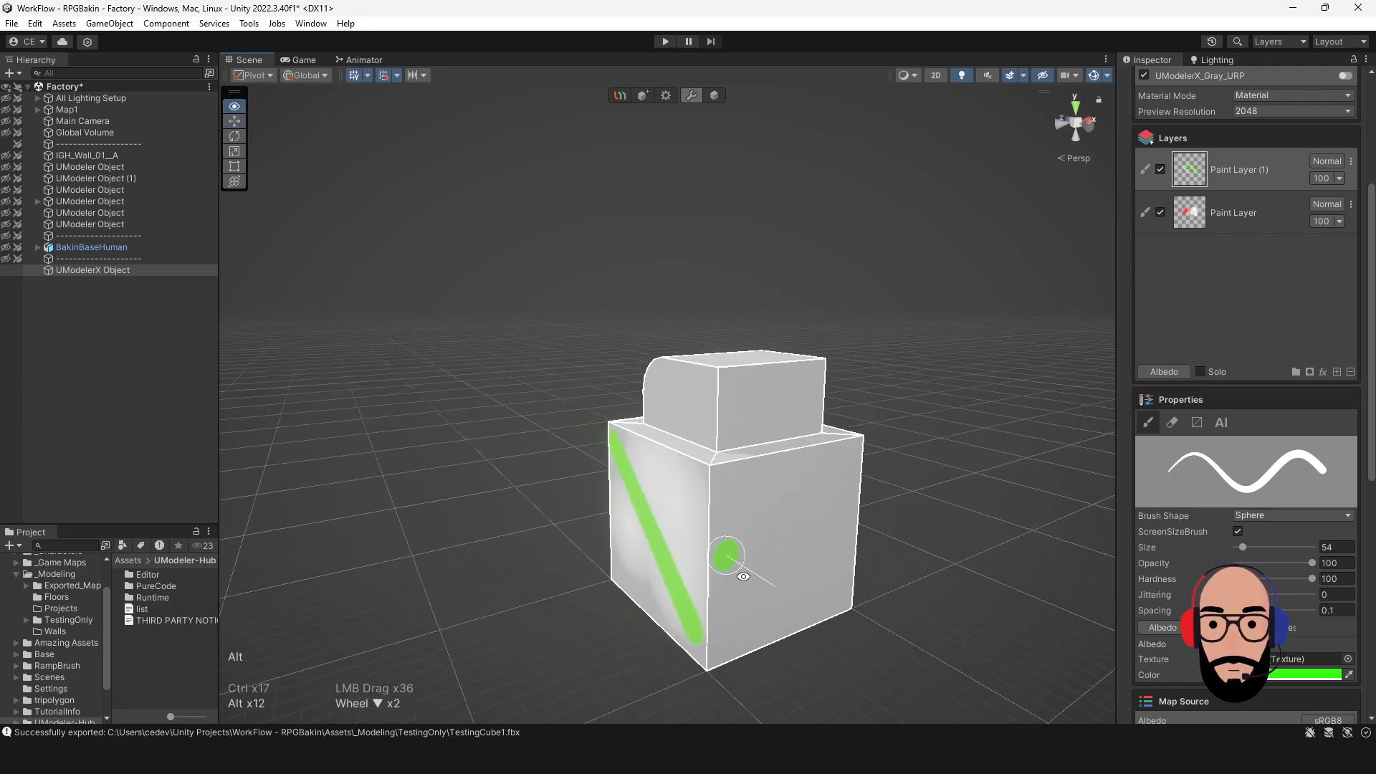
mouse_move(728, 483)
left_mouse_down("alt")
mouse_move(894, 501)
mouse_move(850, 471)
mouse_move(912, 466)
left_mouse_up("alt")
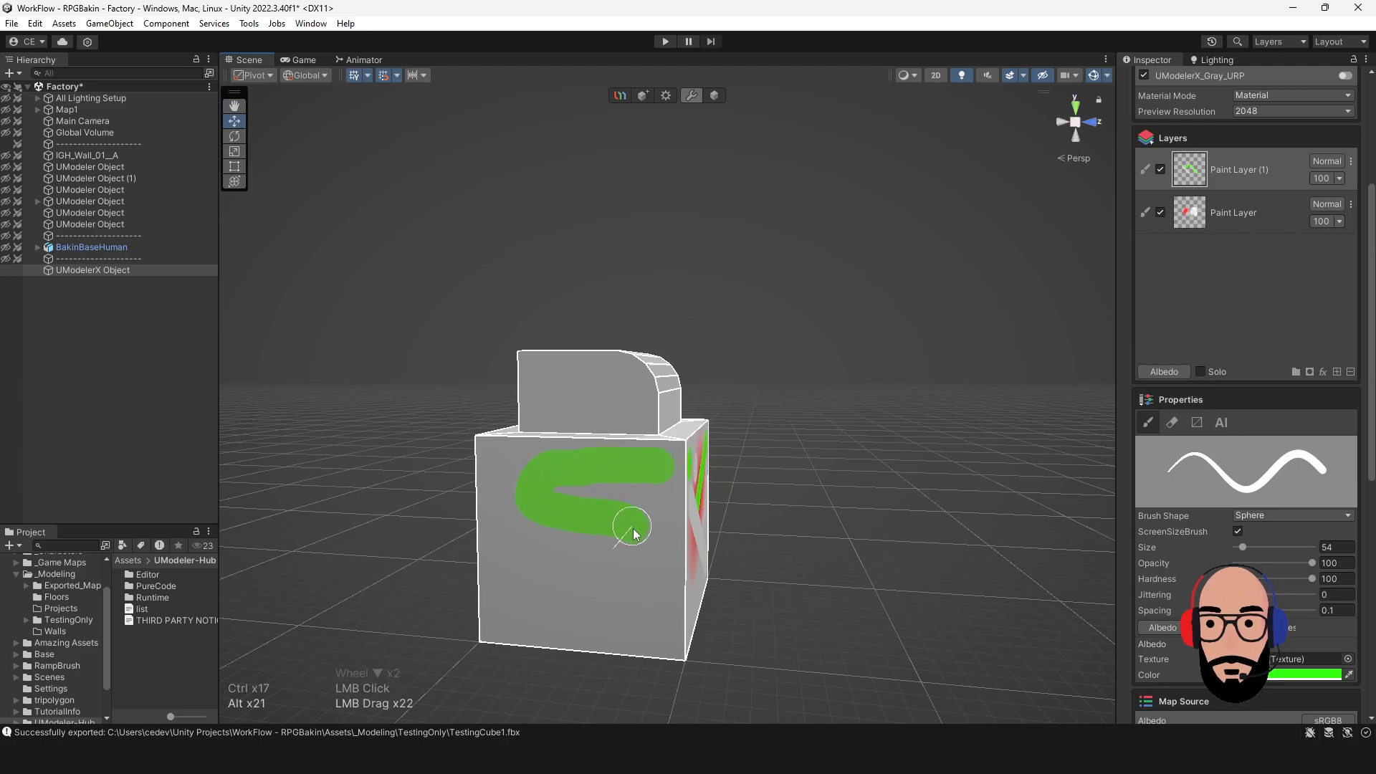
mouse_move(632, 527)
left_mouse_down()
mouse_move(523, 571)
mouse_move(629, 630)
left_mouse_up()
Add a green spot near the upper edge of the white-painted side and inspect the painted block from several angles.
left_click_drag(691, 558, 508, 539, "alt")
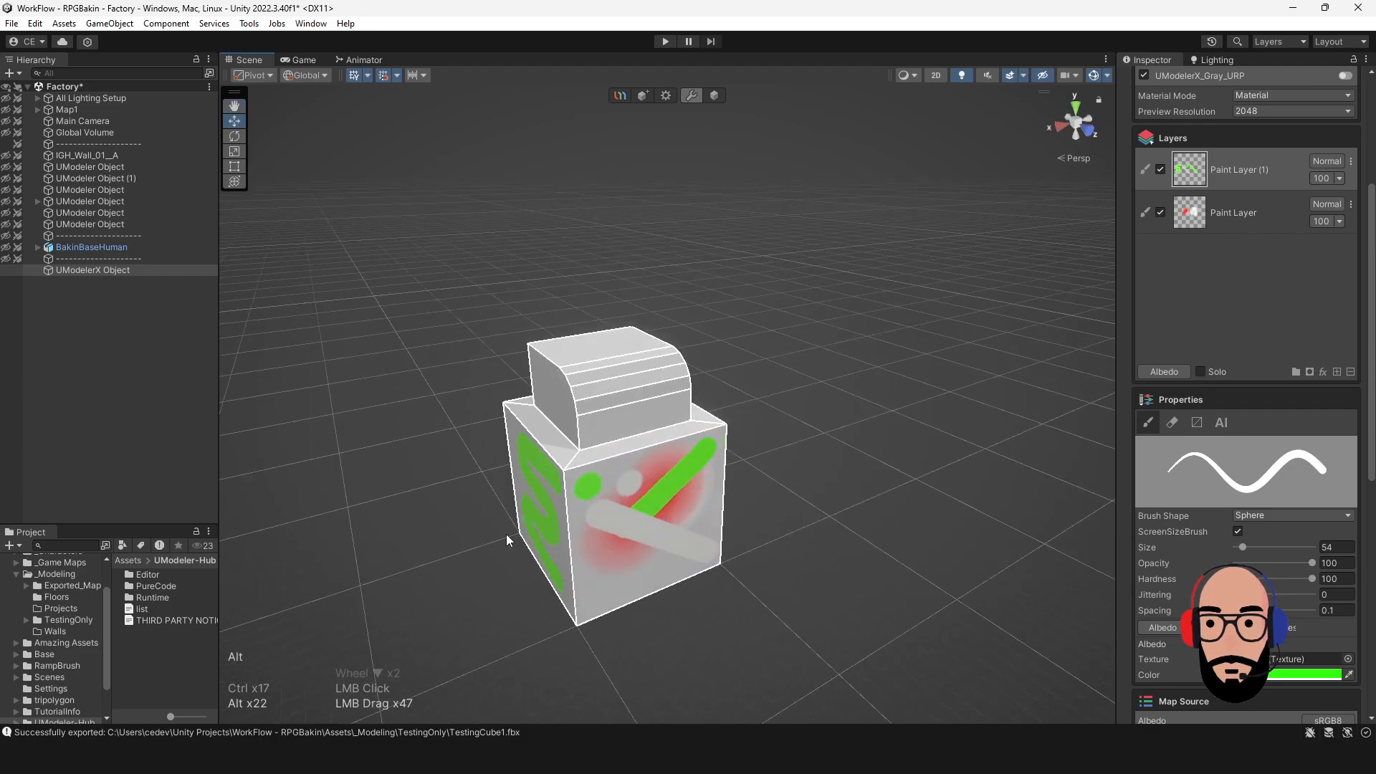
left_click_drag(682, 456, 654, 484, "alt")
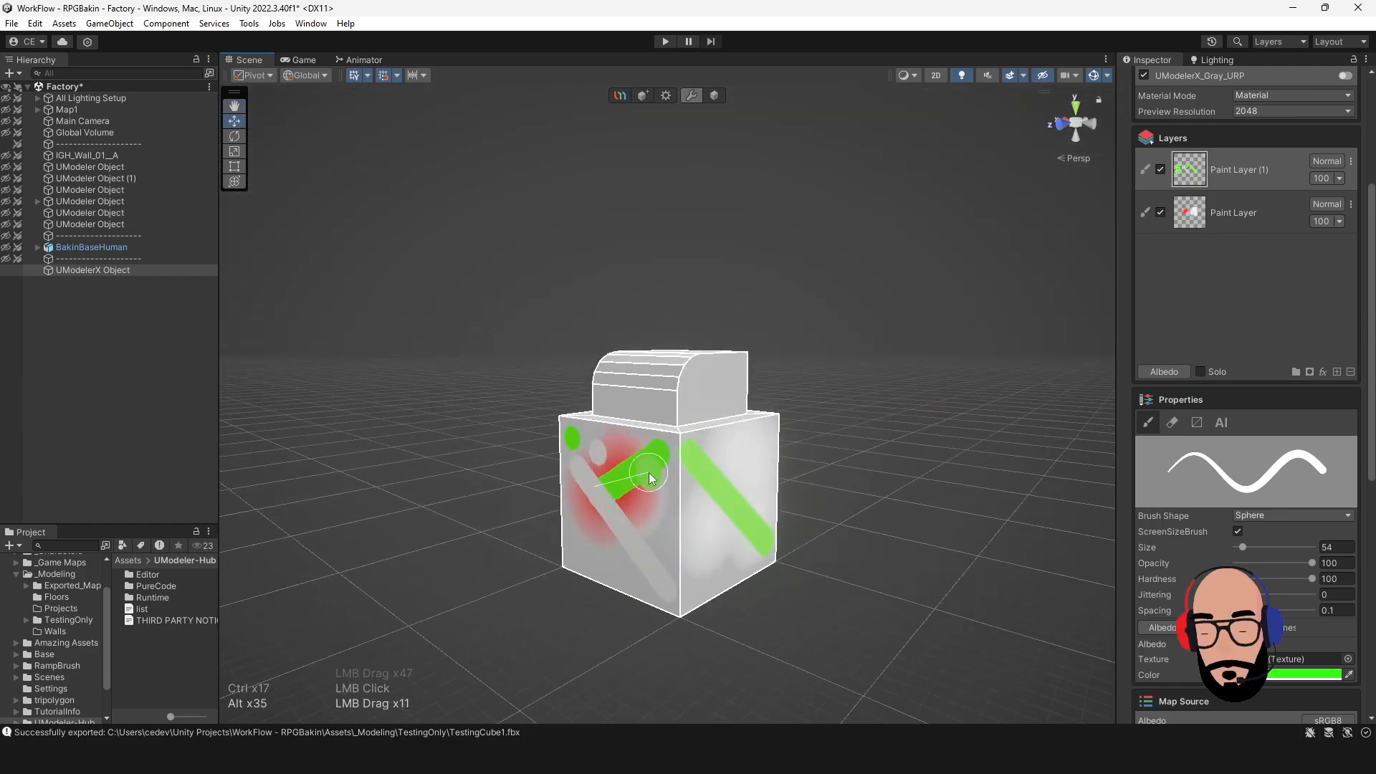
mouse_move(554, 437)
left_mouse_down("alt")
mouse_move(777, 482)
mouse_move(664, 363)
mouse_move(604, 462)
left_mouse_up("alt")
mouse_move(605, 462)
left_mouse_down()
mouse_move(558, 545)
mouse_move(507, 448)
mouse_move(674, 523)
mouse_move(671, 511)
left_mouse_up()
mouse_move(583, 405)
left_mouse_down()
mouse_move(706, 528)
mouse_move(639, 454)
mouse_move(573, 430)
left_mouse_up()
left_click_drag(695, 442, 573, 351, "alt")
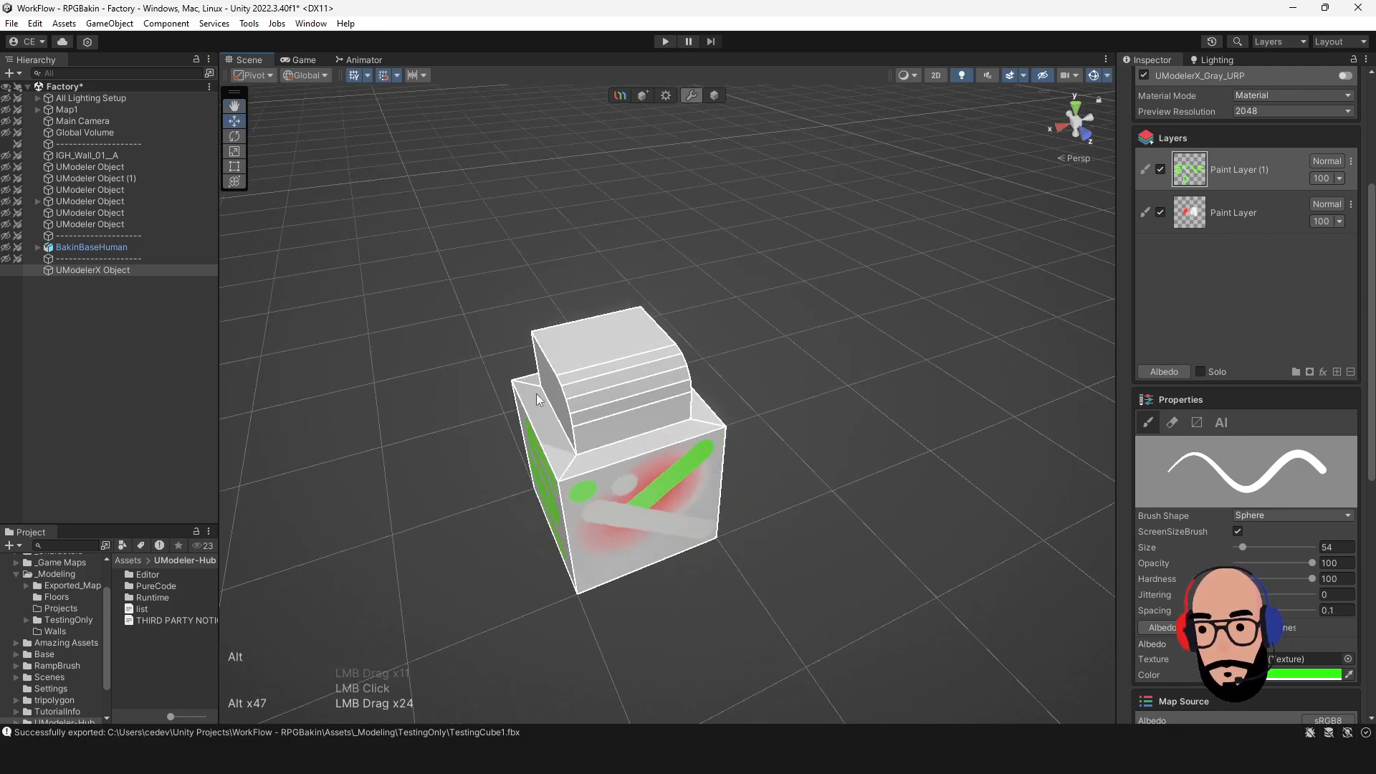
mouse_move(633, 399)
left_mouse_down("alt")
mouse_move(701, 387)
mouse_move(700, 421)
left_mouse_up("alt")
middle_click_drag(700, 453, 706, 538)
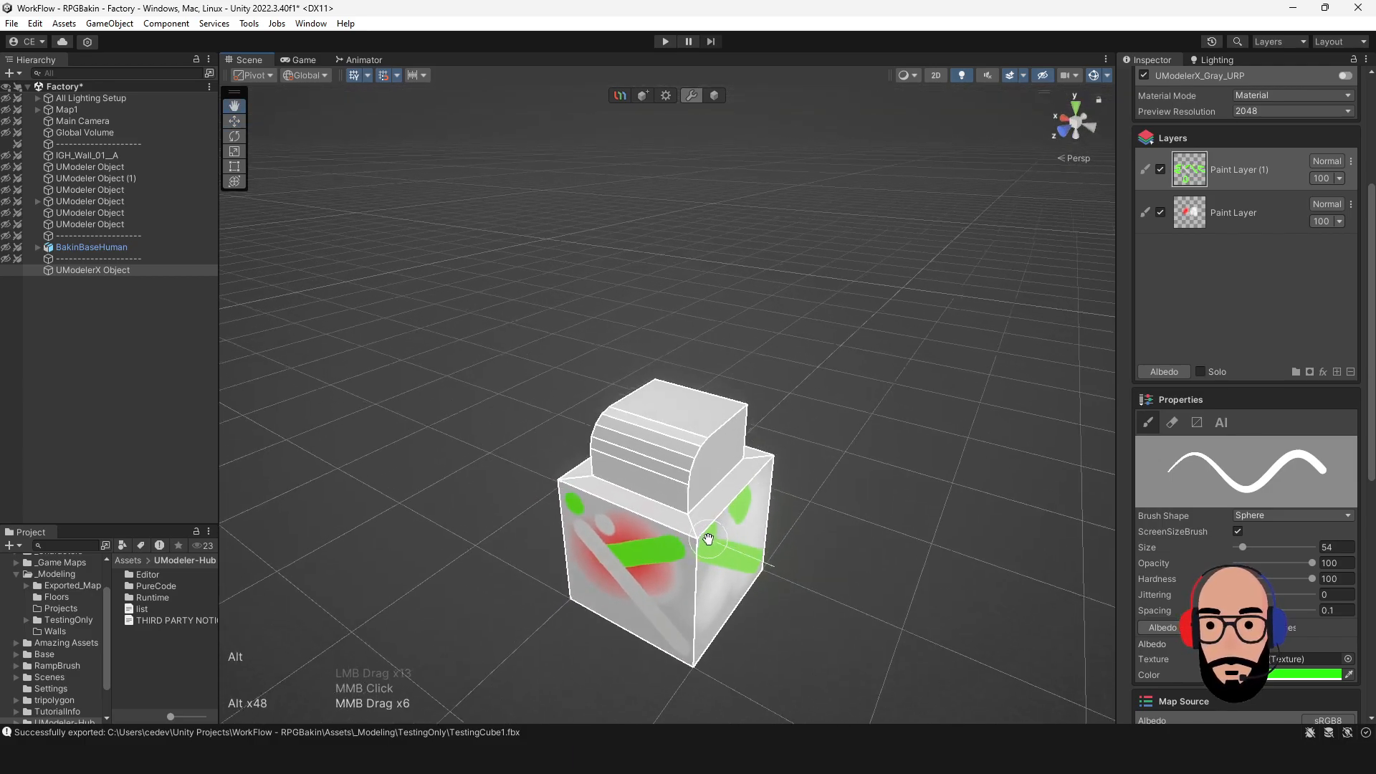
left_click_drag(740, 573, 708, 537, "alt")
middle_click_drag(713, 561, 706, 482, "alt")
right_click_drag(707, 482, 684, 466, "alt")
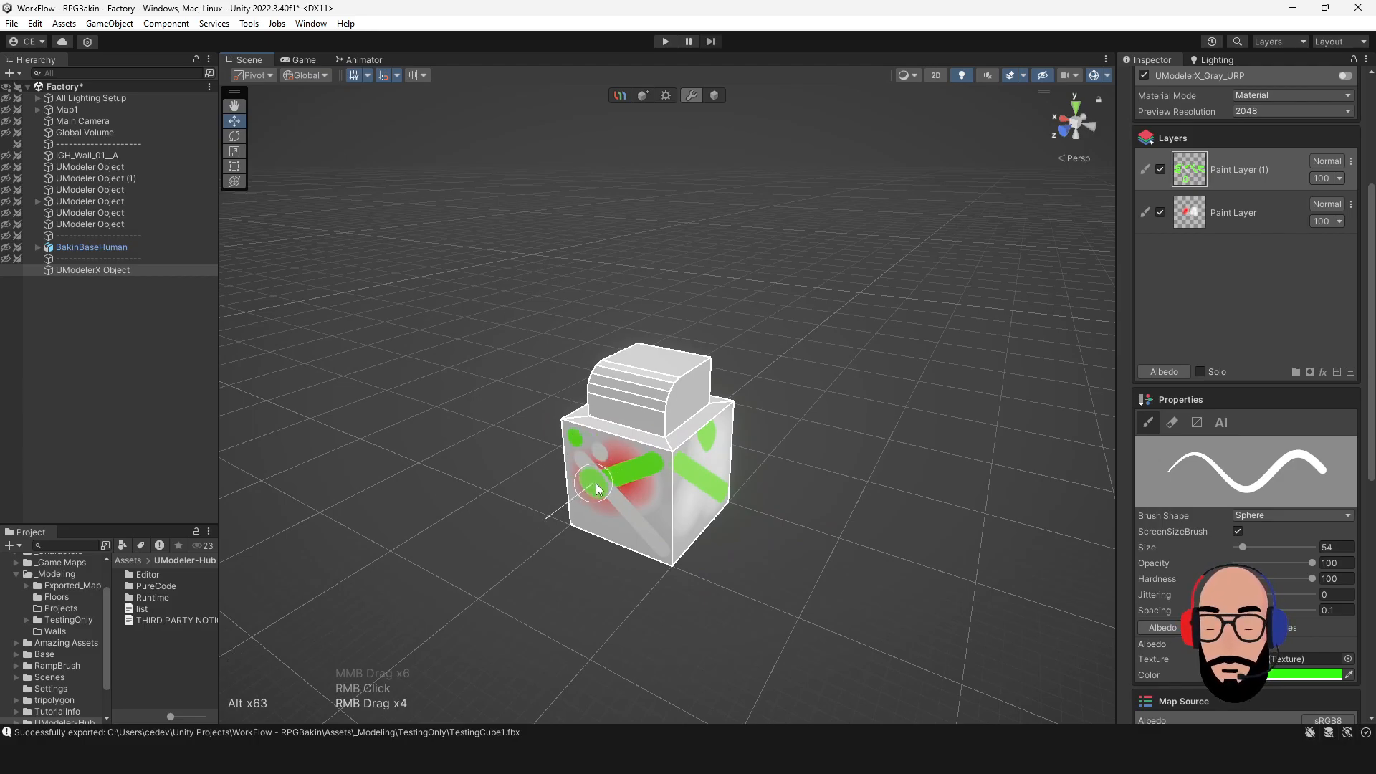
Switch the object to Modeling mode and select all of its faces with the Face tool.
scroll(1247, 286, "up", 4)
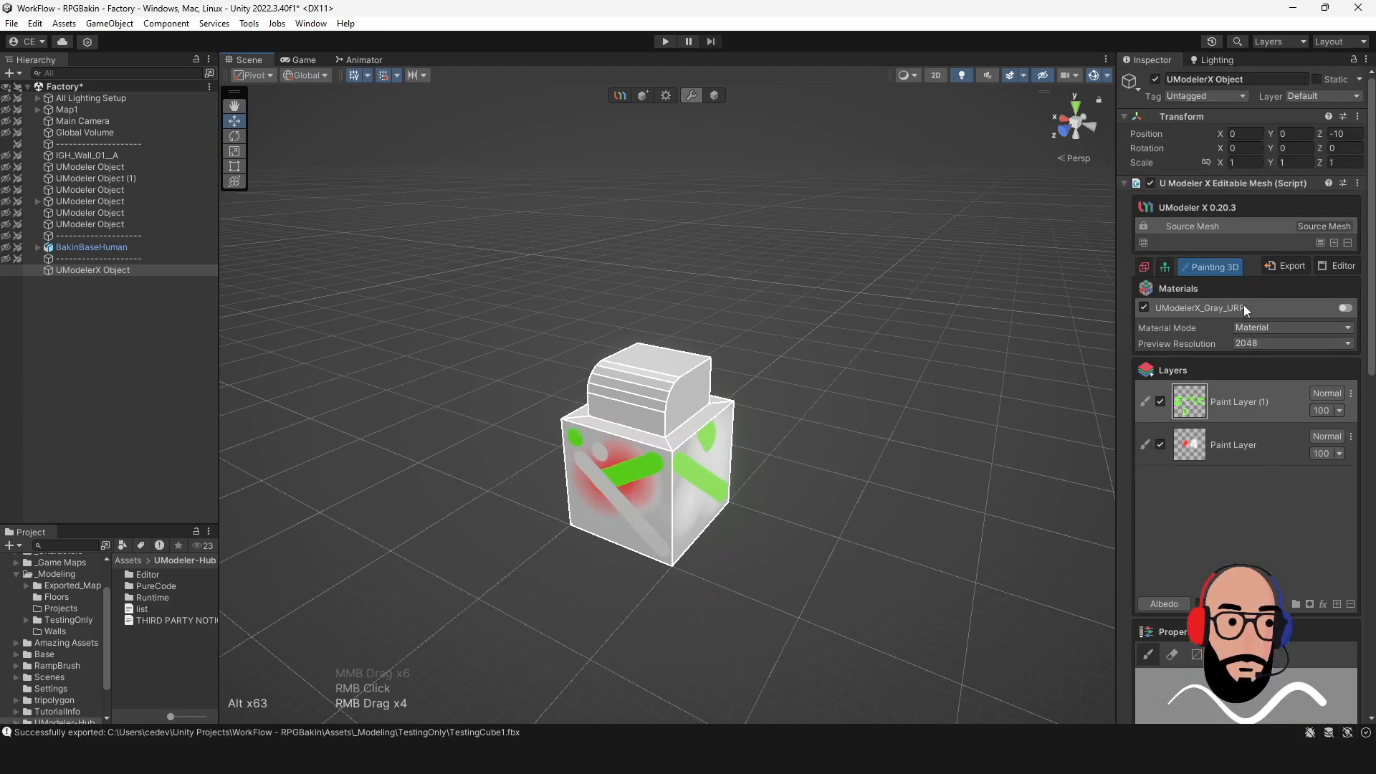
left_click(1145, 267)
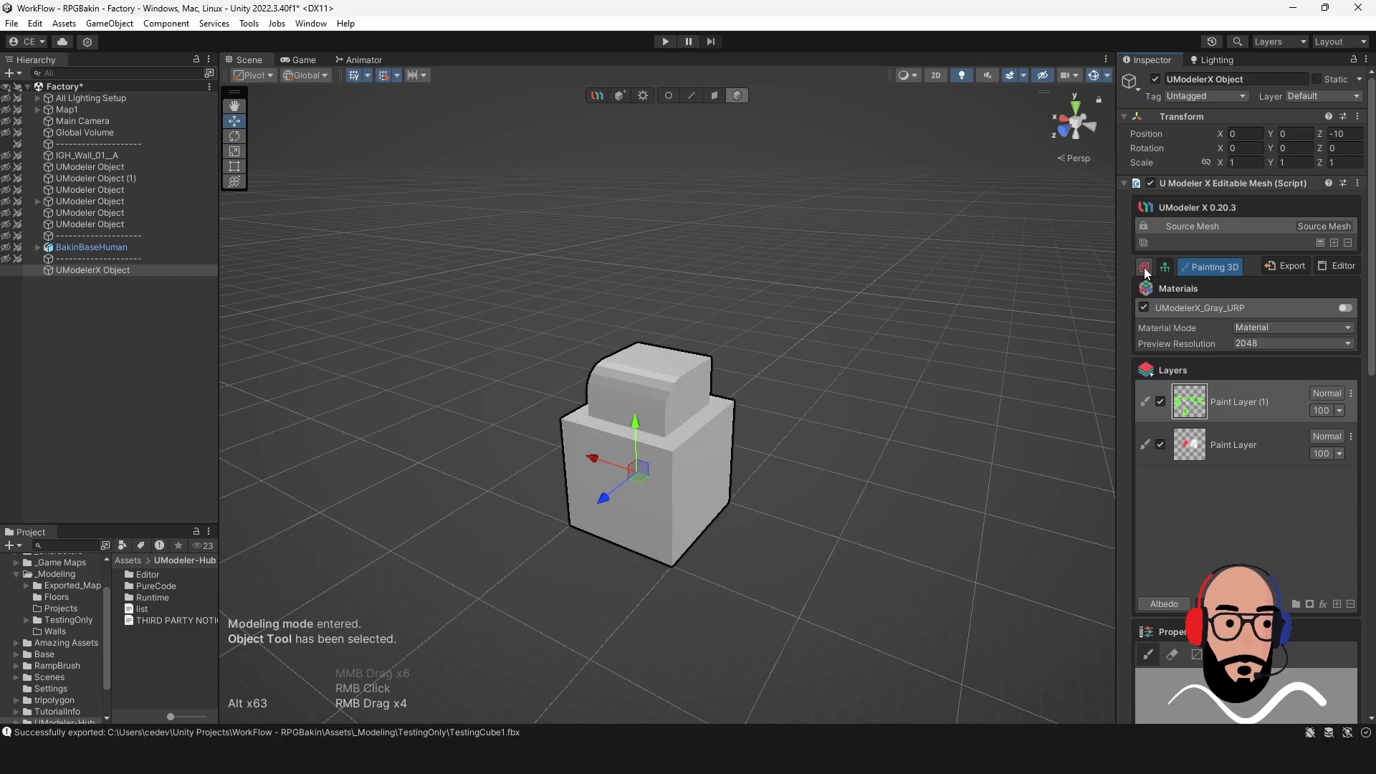
left_click(713, 96)
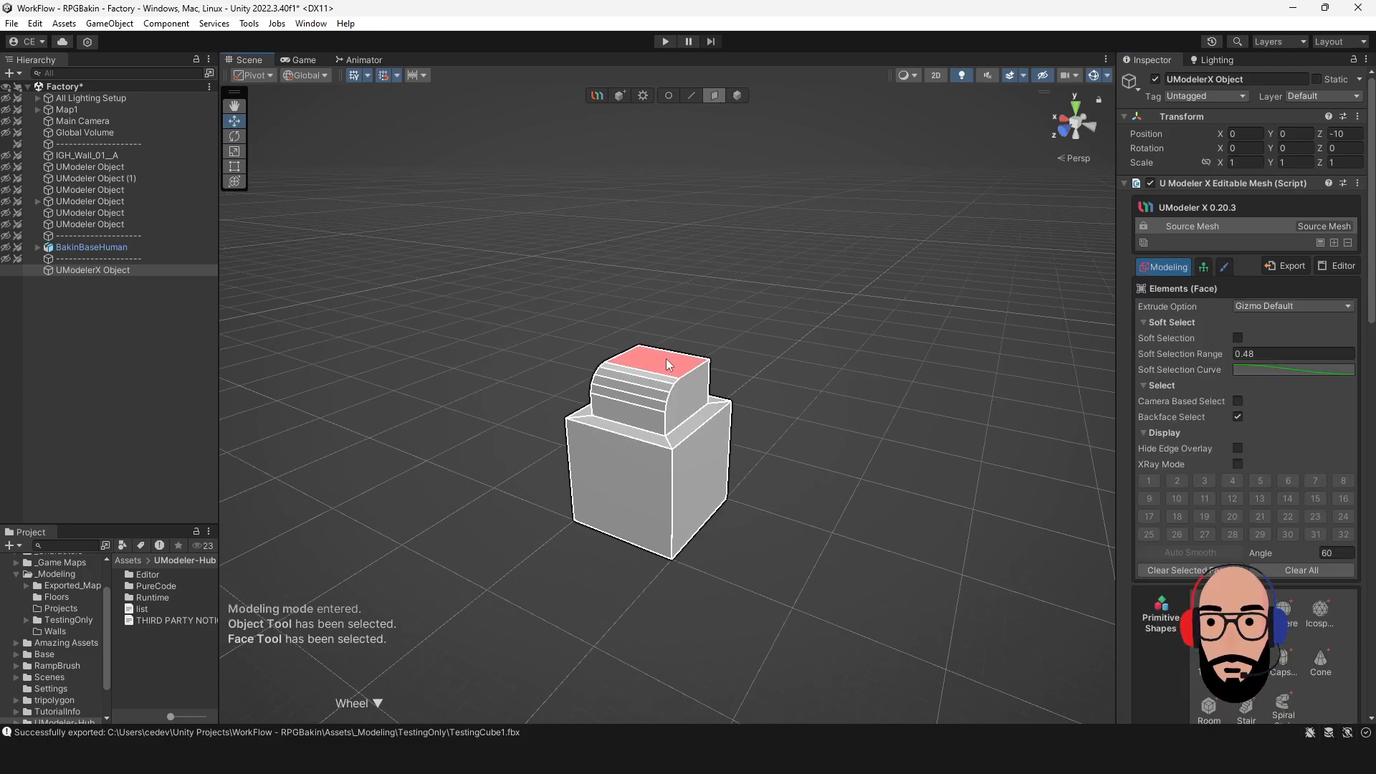
left_click_drag(506, 314, 831, 596)
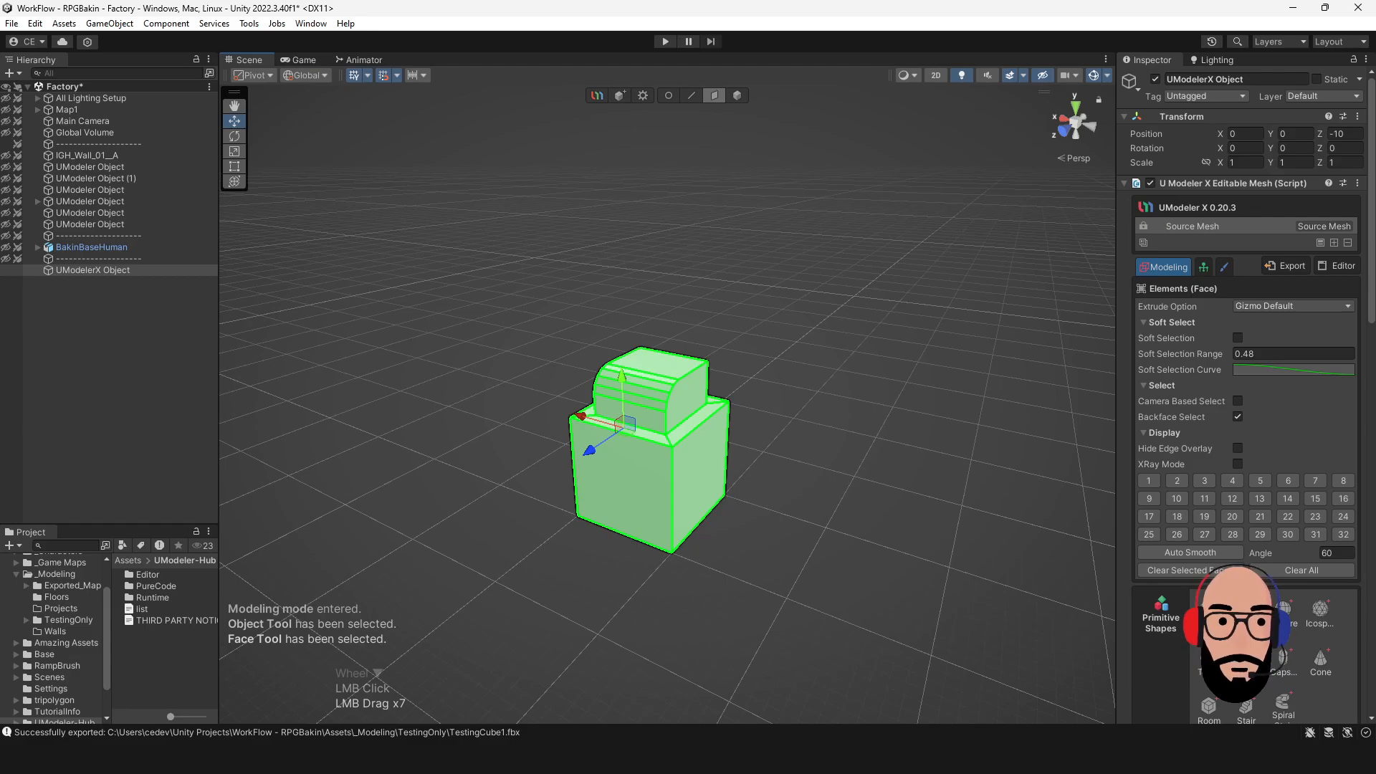
Open the UV Editor for the selected faces and maximize its window.
left_click(1338, 265)
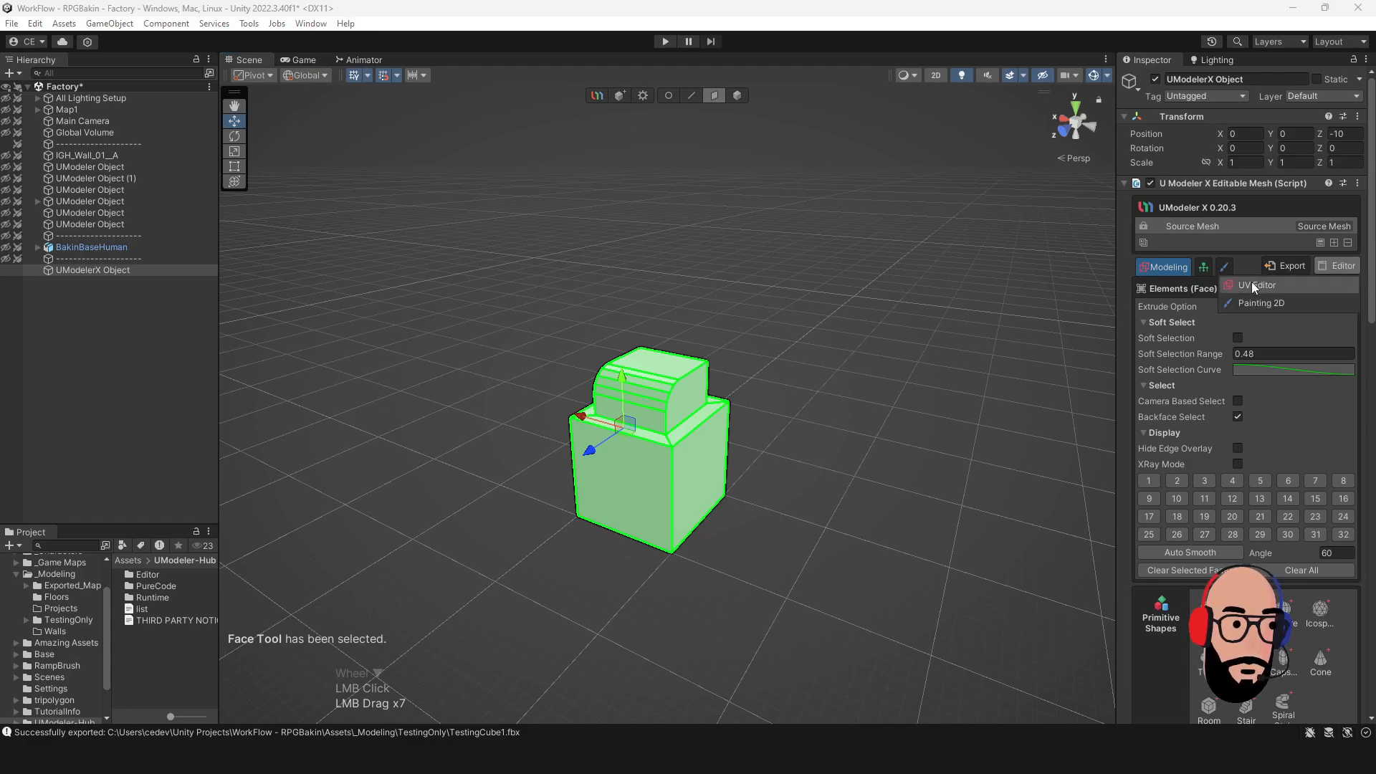
left_click(1271, 286)
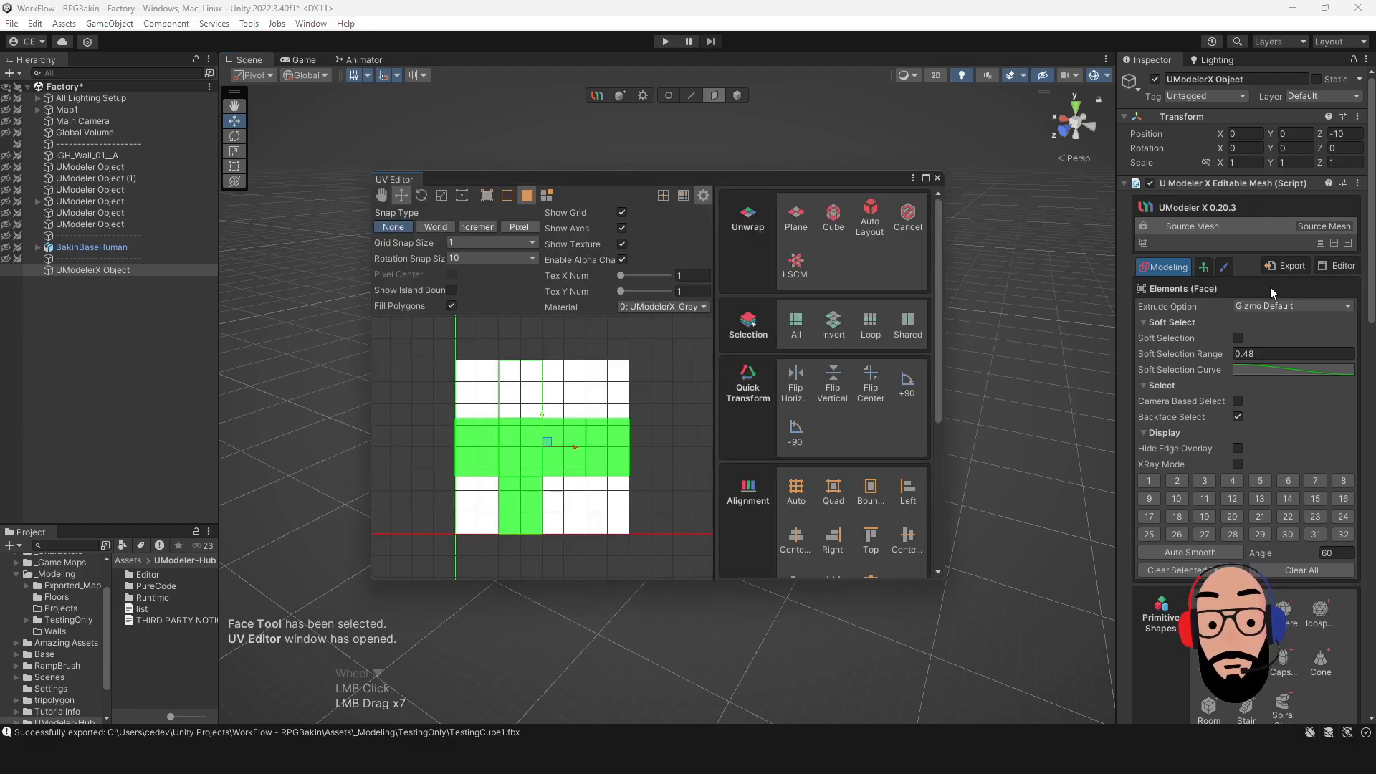
left_click_drag(761, 172, 738, 162)
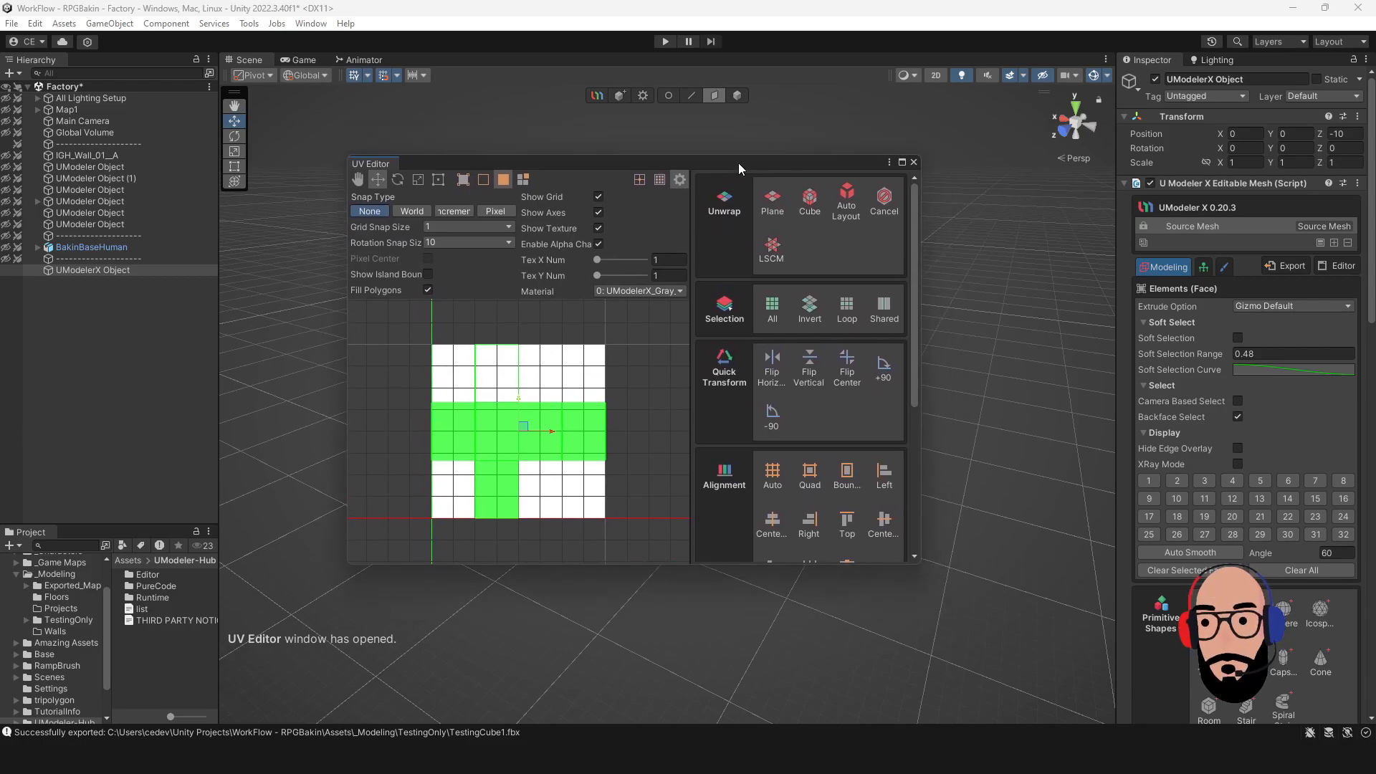
left_click(902, 163)
scroll(505, 415, "up", 2)
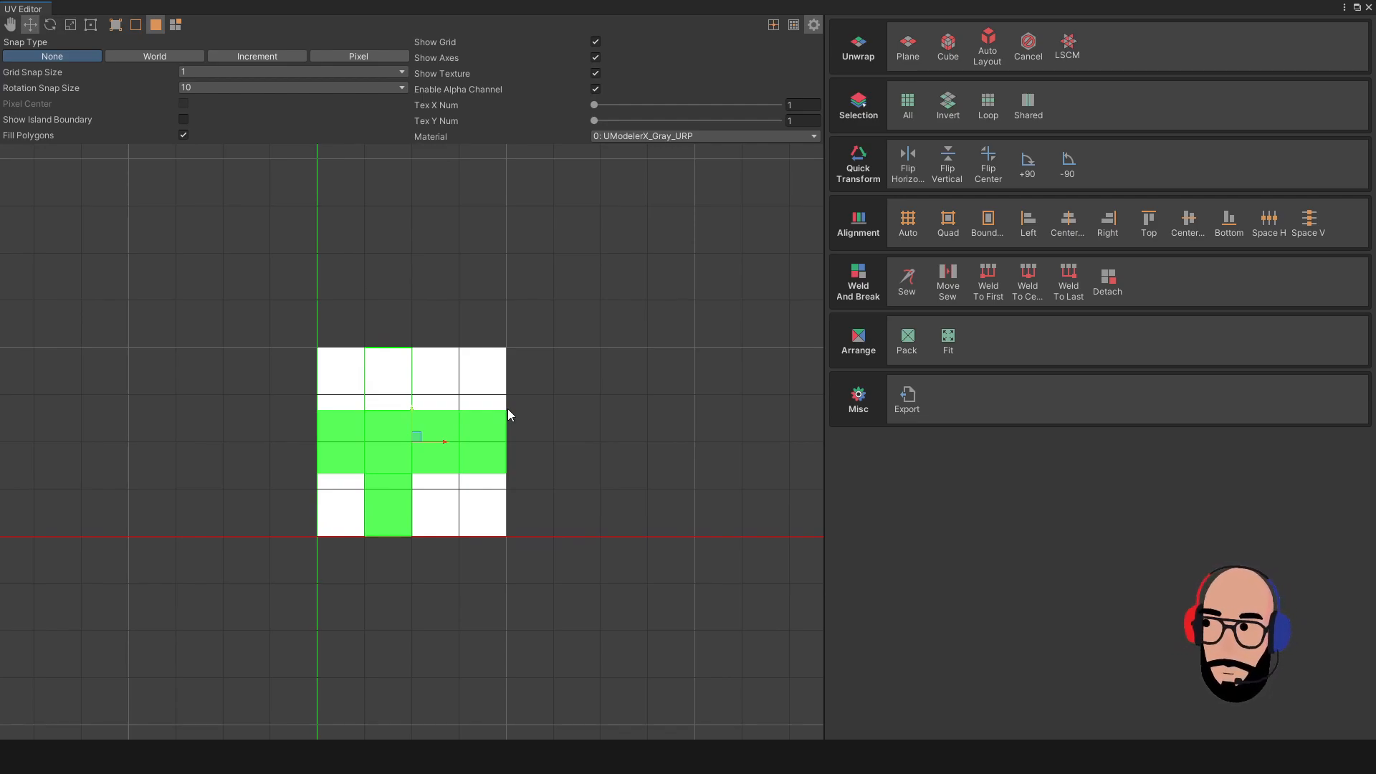
scroll(473, 461, "up", 3)
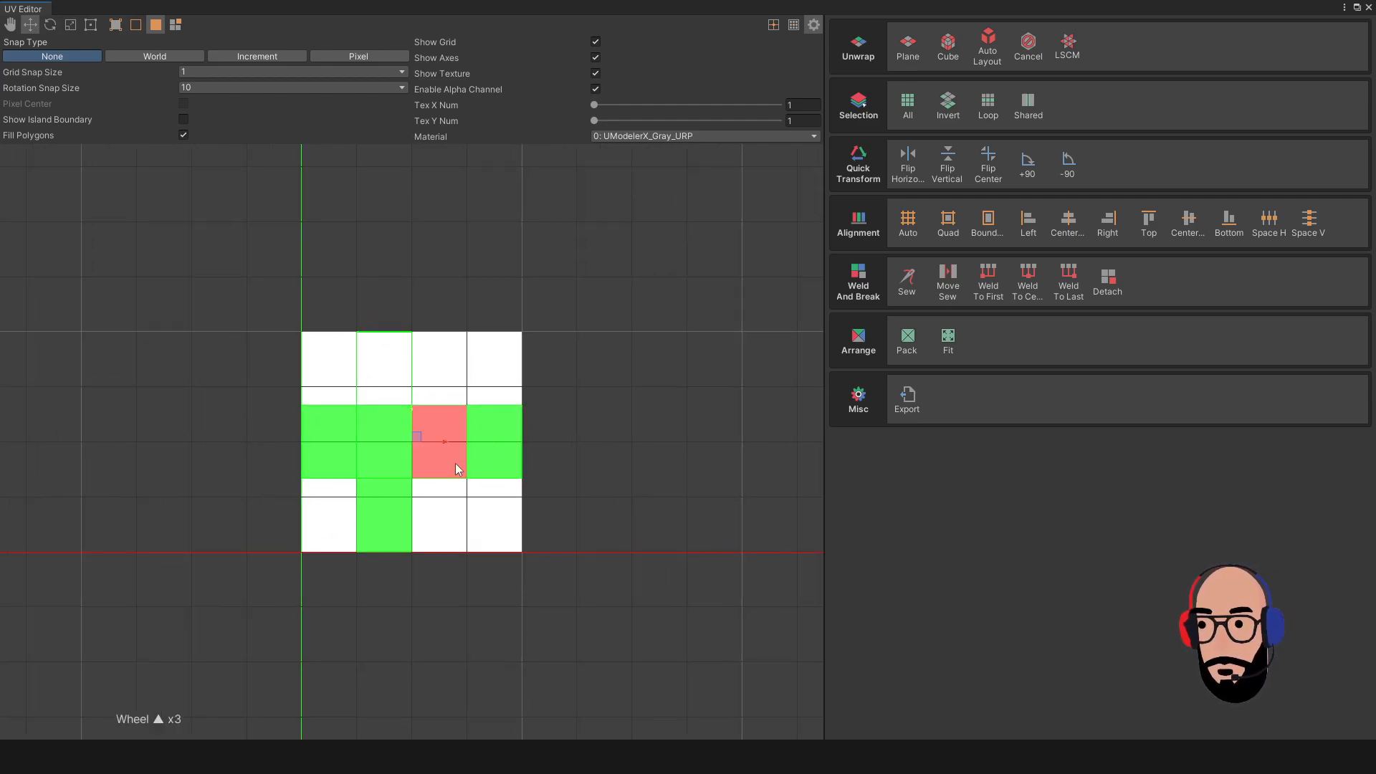
Select all UV faces, unwrap them with Auto Layout, and select the whole resulting layout.
left_click_drag(239, 249, 712, 690)
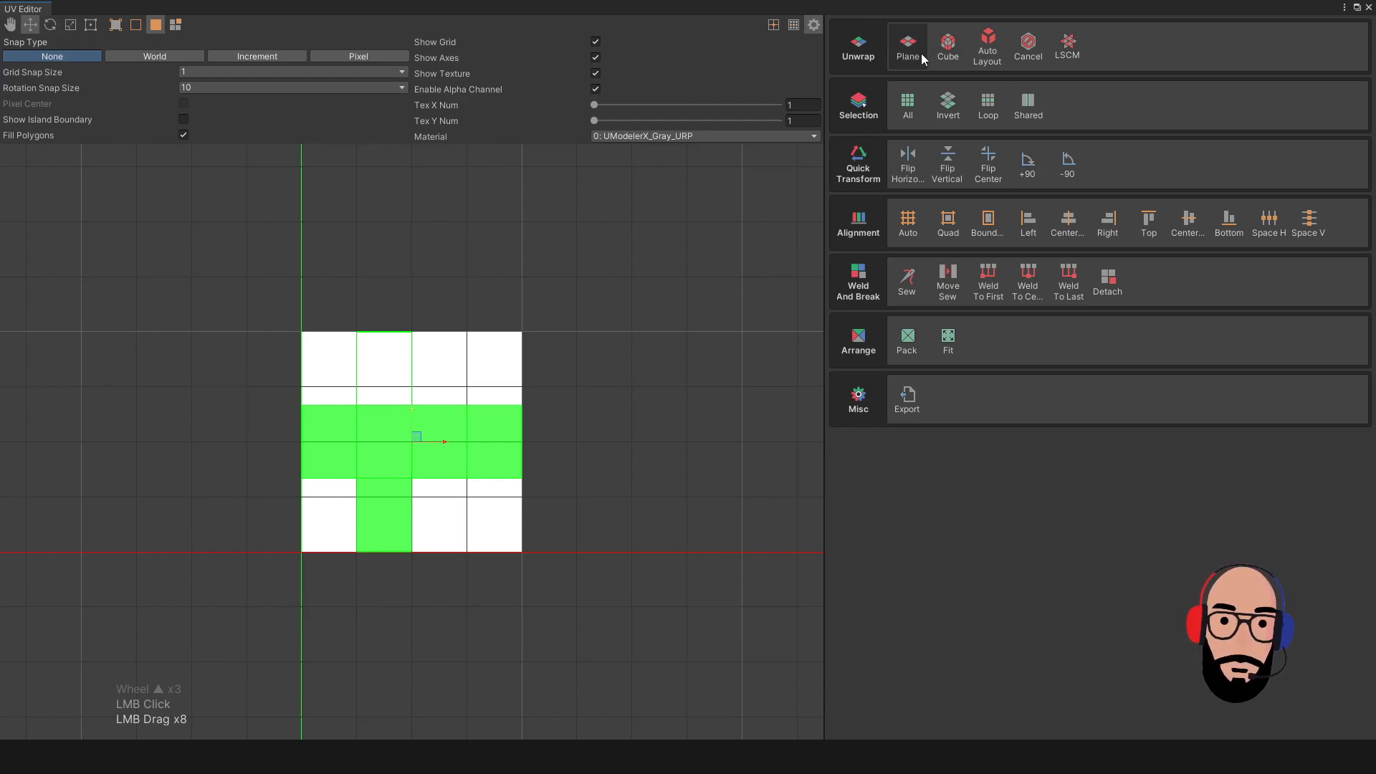
left_click(986, 47)
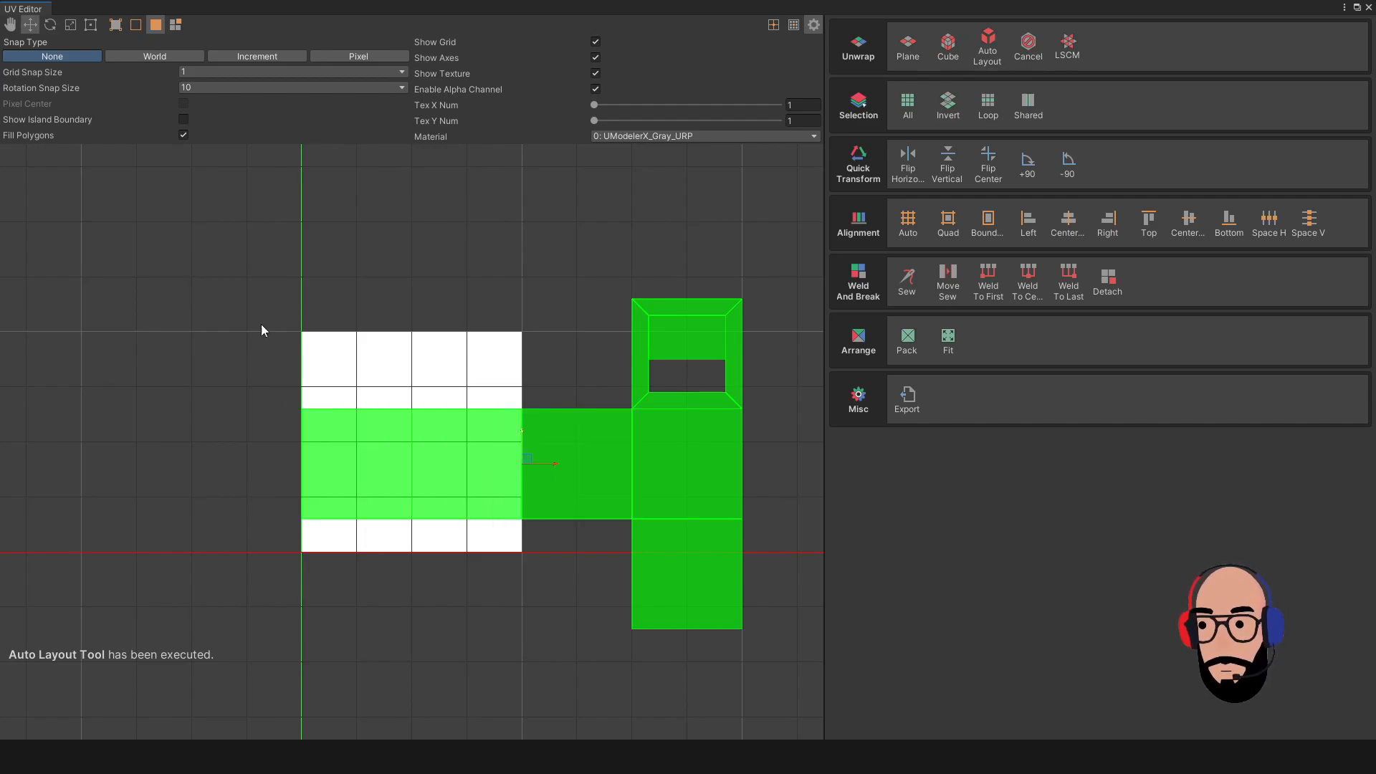
left_click_drag(251, 213, 894, 710)
left_click_drag(799, 719, 740, 719)
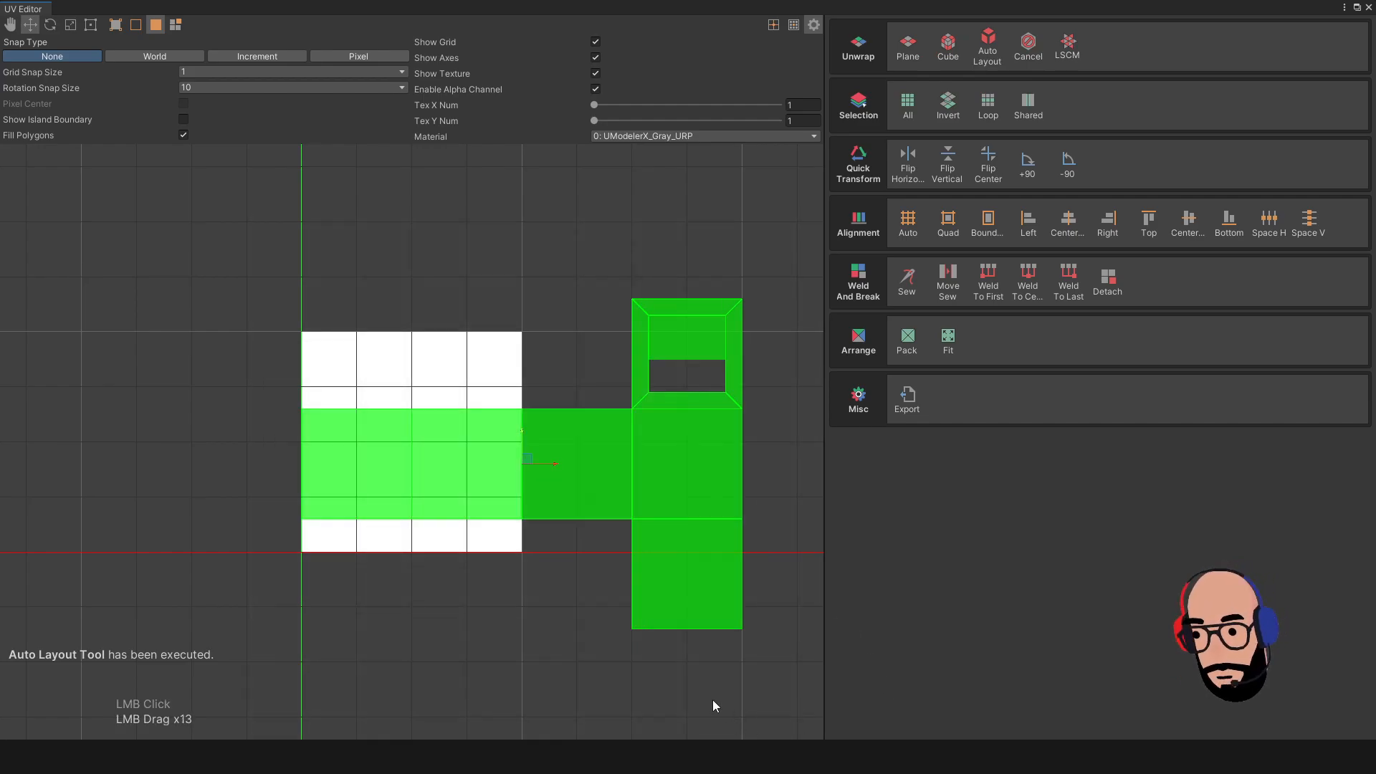
Scale down, rotate and move the unwrapped UV layout so it fits upright inside the white texture square.
key("r")
left_click(535, 465)
left_click_drag(534, 465, 422, 444)
key("w")
key("e")
key("w")
key("r")
key("w")
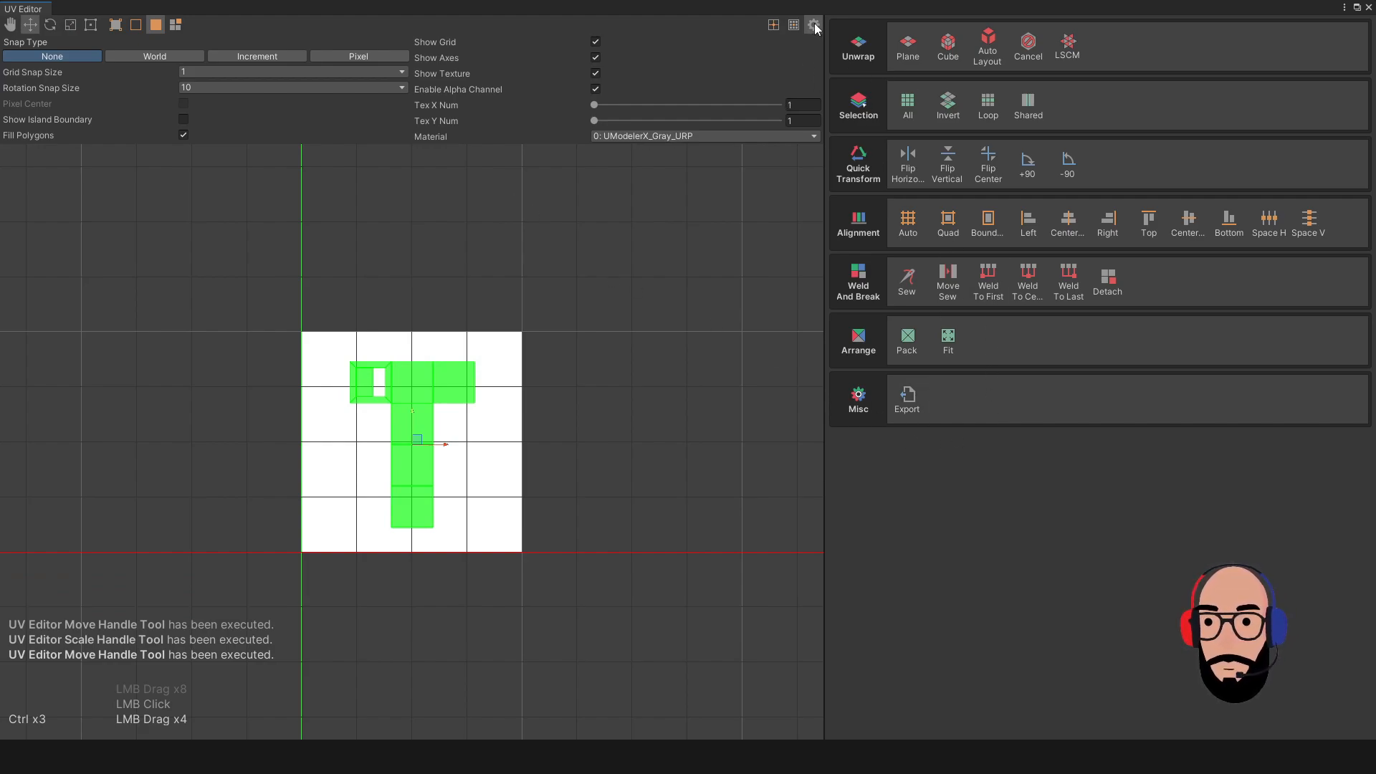
Reactivate the UV Move tool, restore the maximized UV Editor to a floating window and close it.
left_click(10, 24)
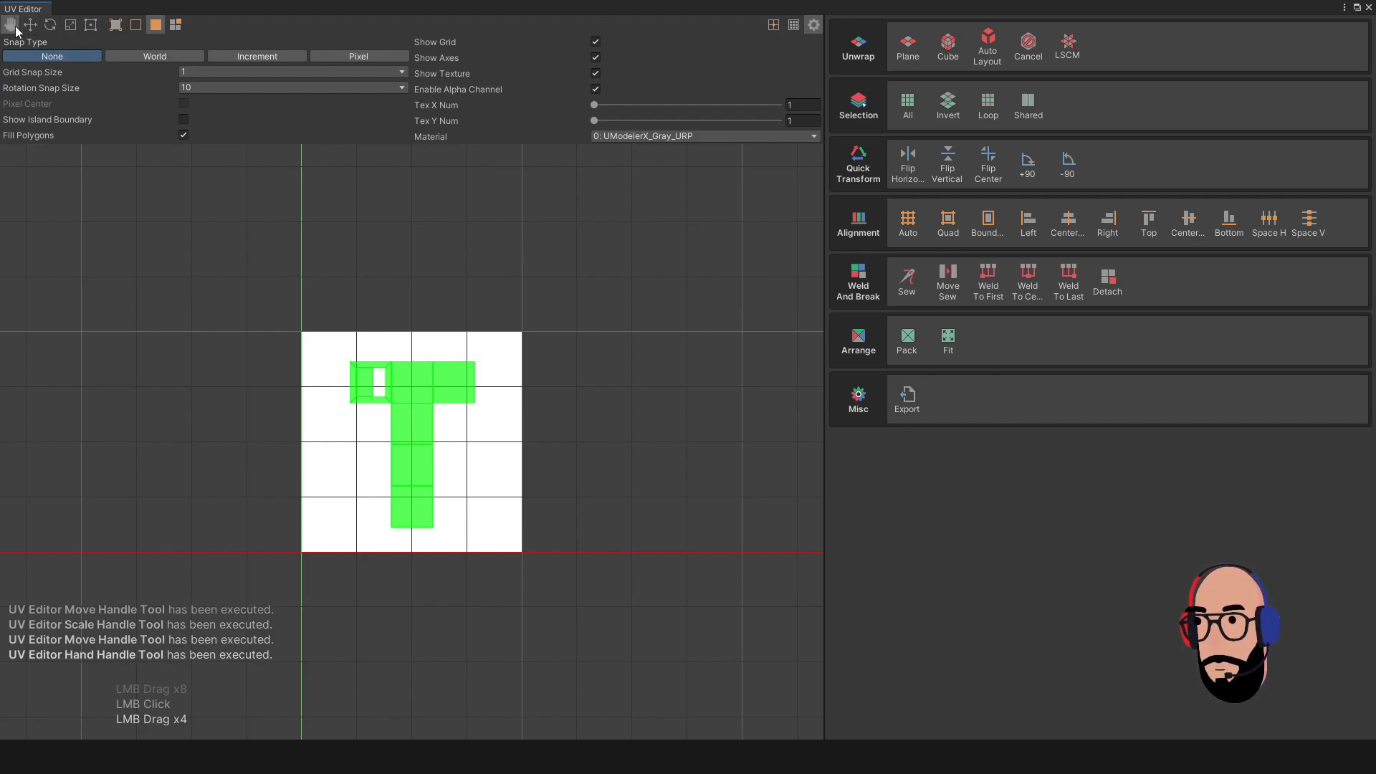
left_click(30, 26)
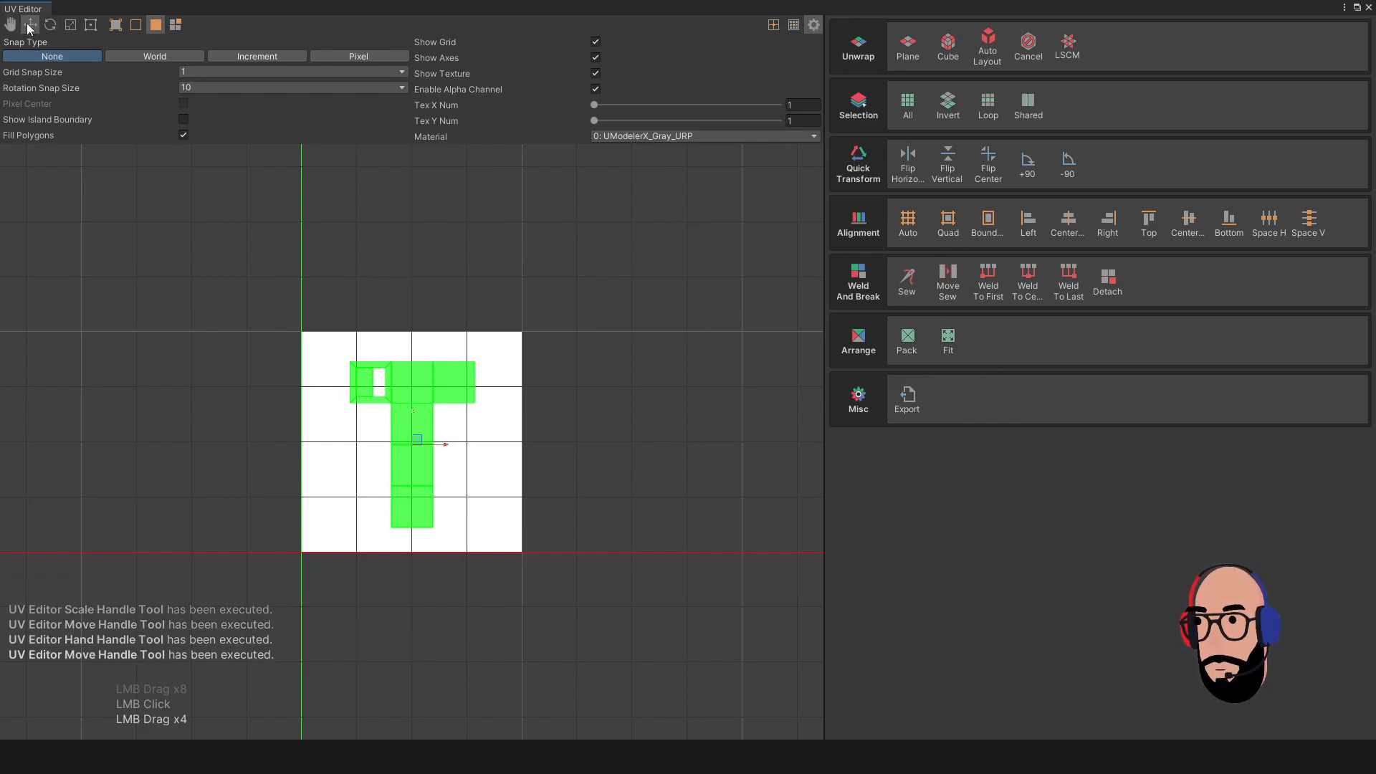
left_click(1357, 9)
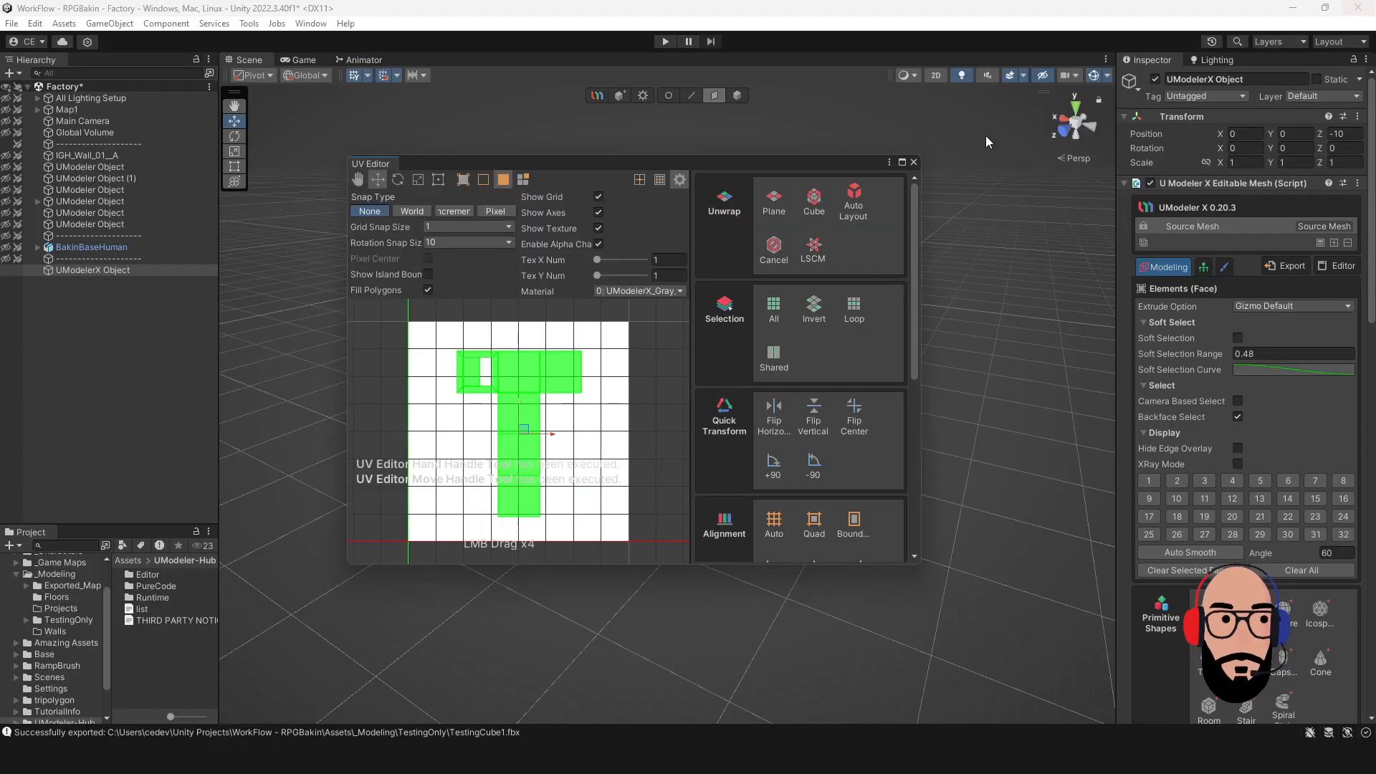
left_click(913, 162)
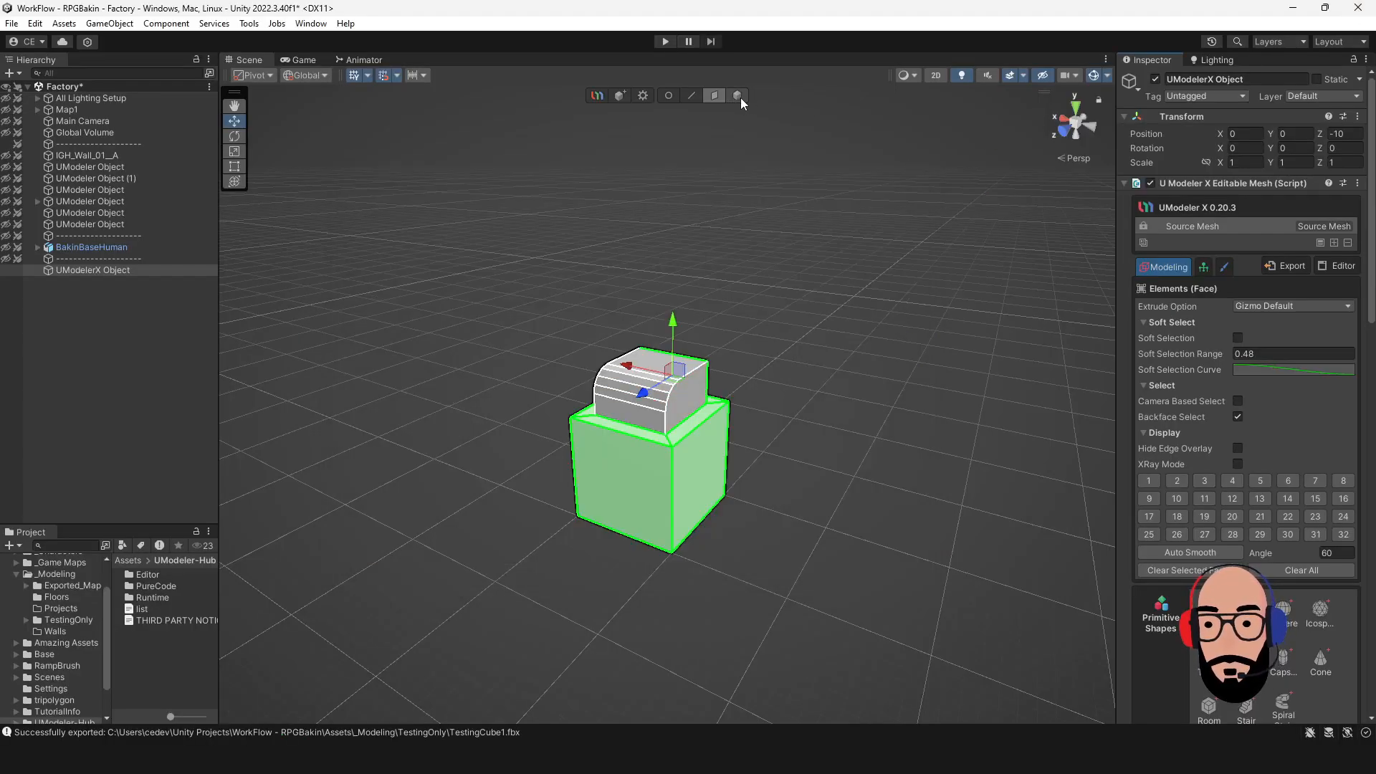
Select all faces of the object and inspect their unwrapped layout in the UV Editor beside the model, closing the editor at the end.
left_click_drag(471, 310, 864, 623)
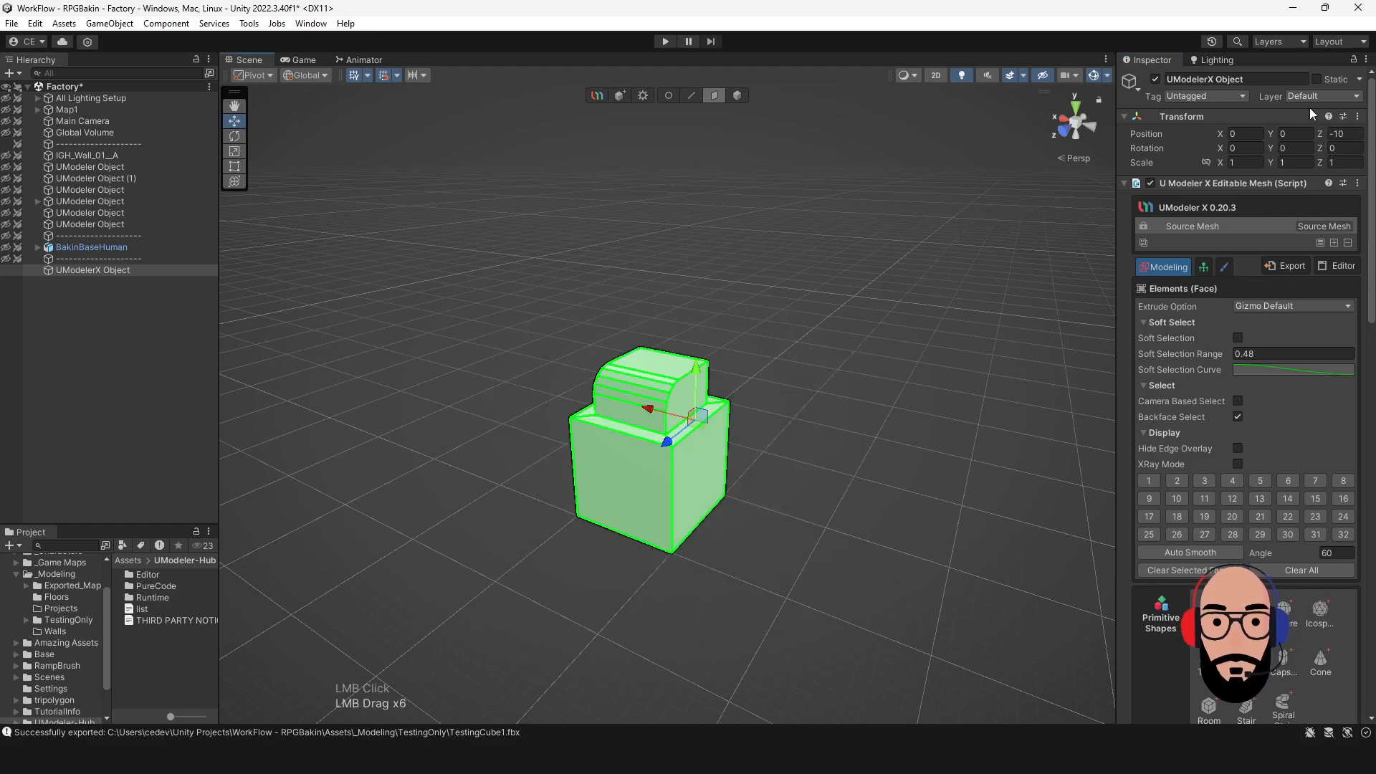
left_click(1335, 264)
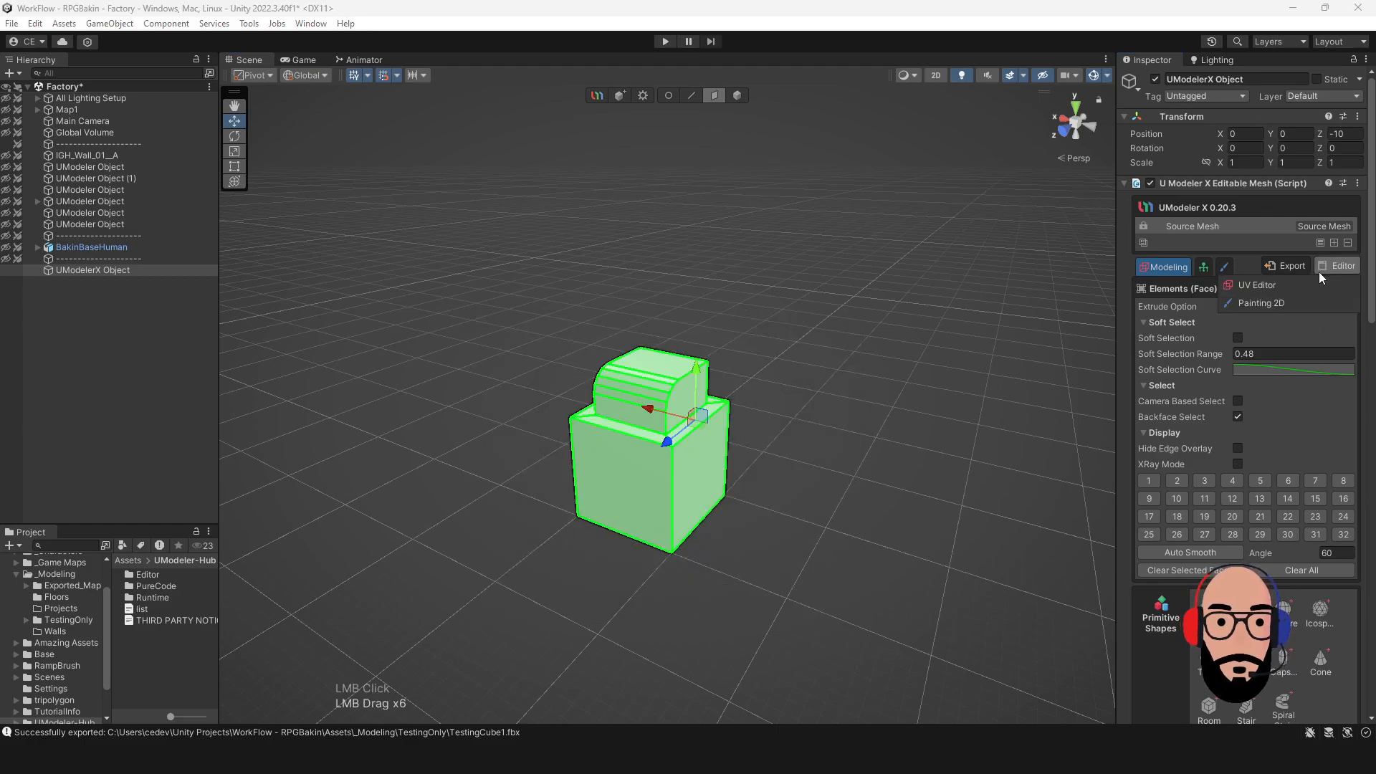
left_click(1275, 284)
scroll(553, 439, "down", 11)
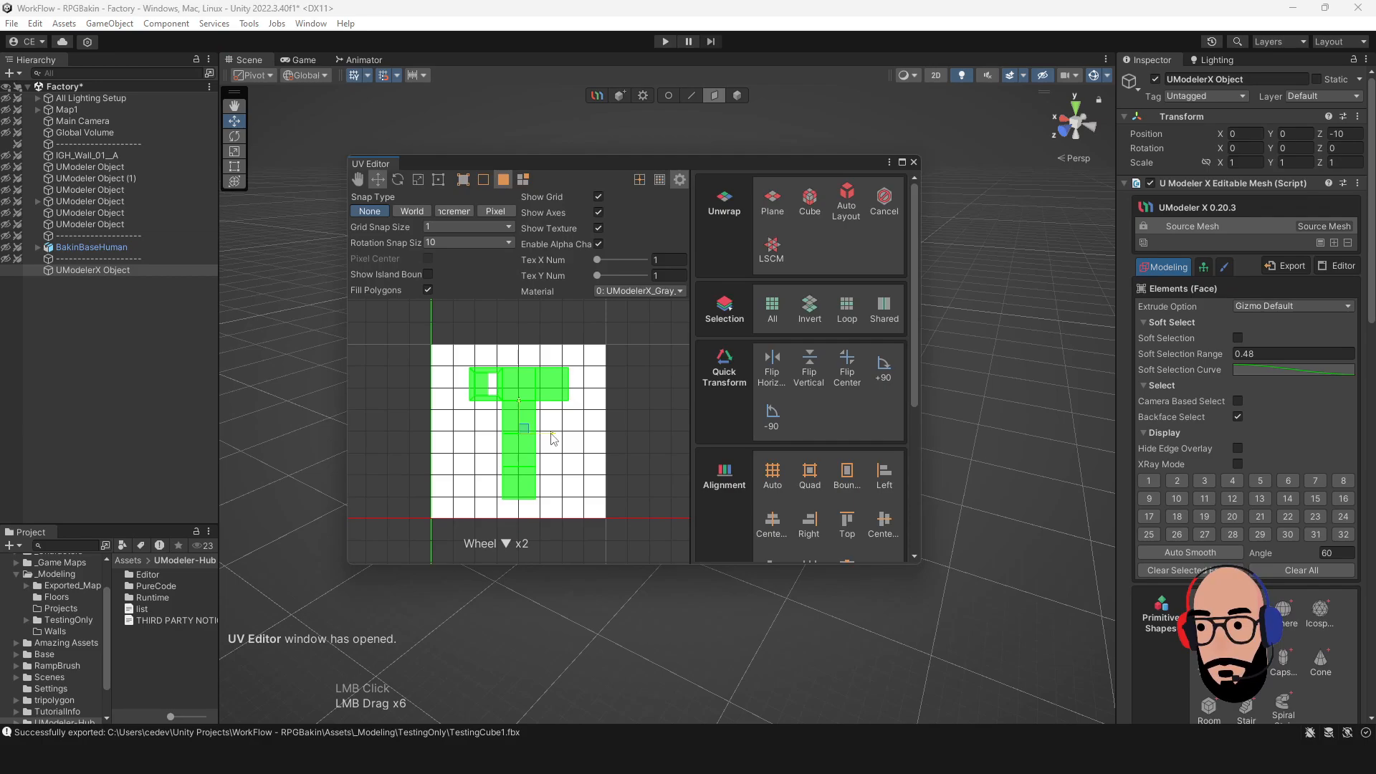
scroll(552, 439, "down", 13)
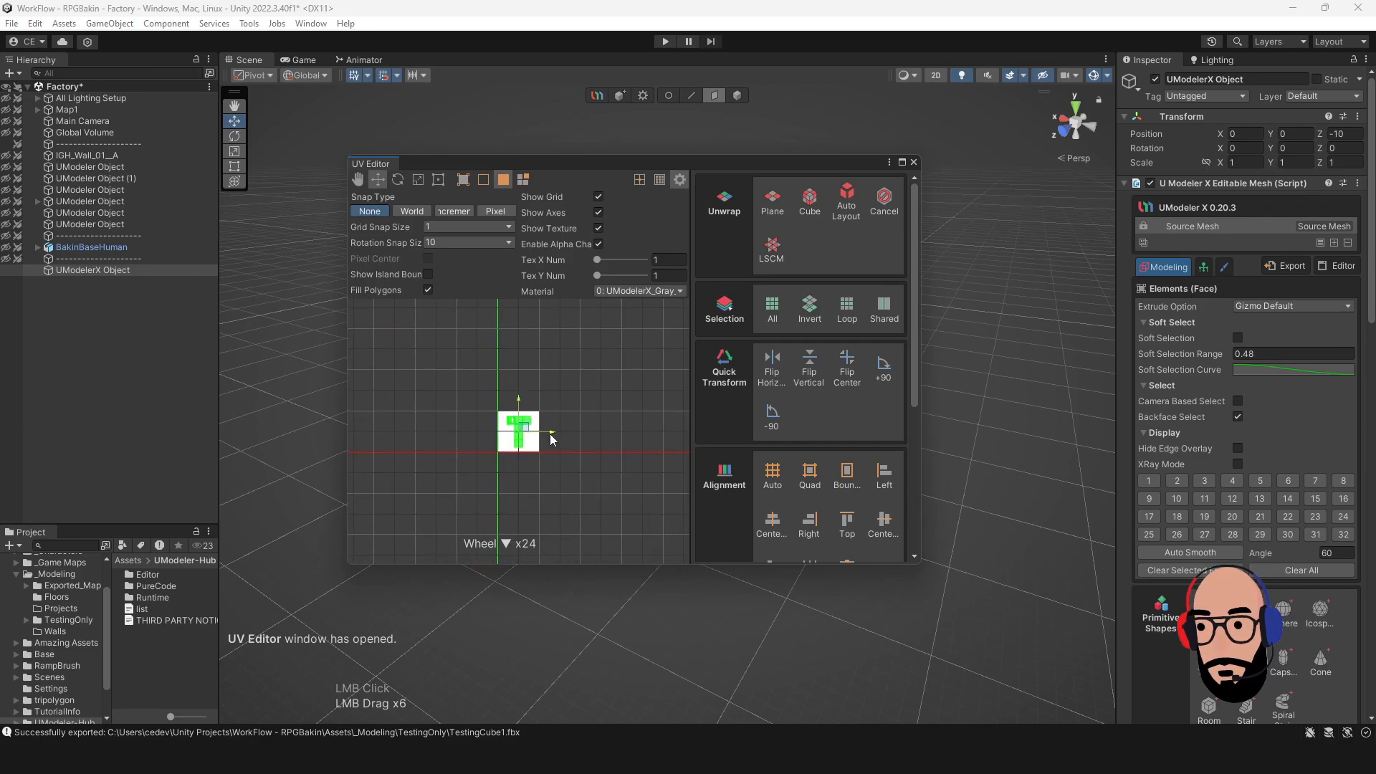
scroll(552, 438, "up", 1)
scroll(552, 438, "down", 1)
left_click_drag(657, 159, 1067, 185)
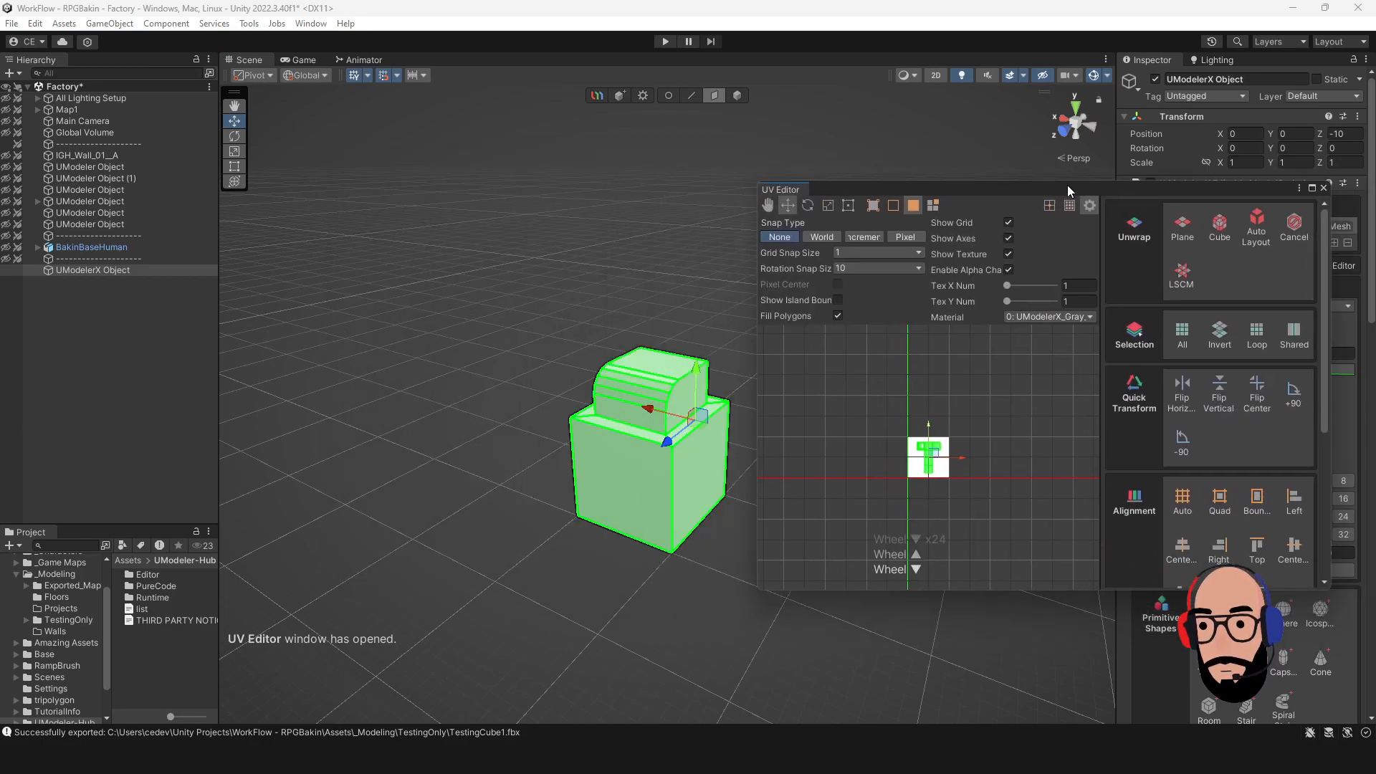
left_click_drag(523, 375, 621, 334, "alt")
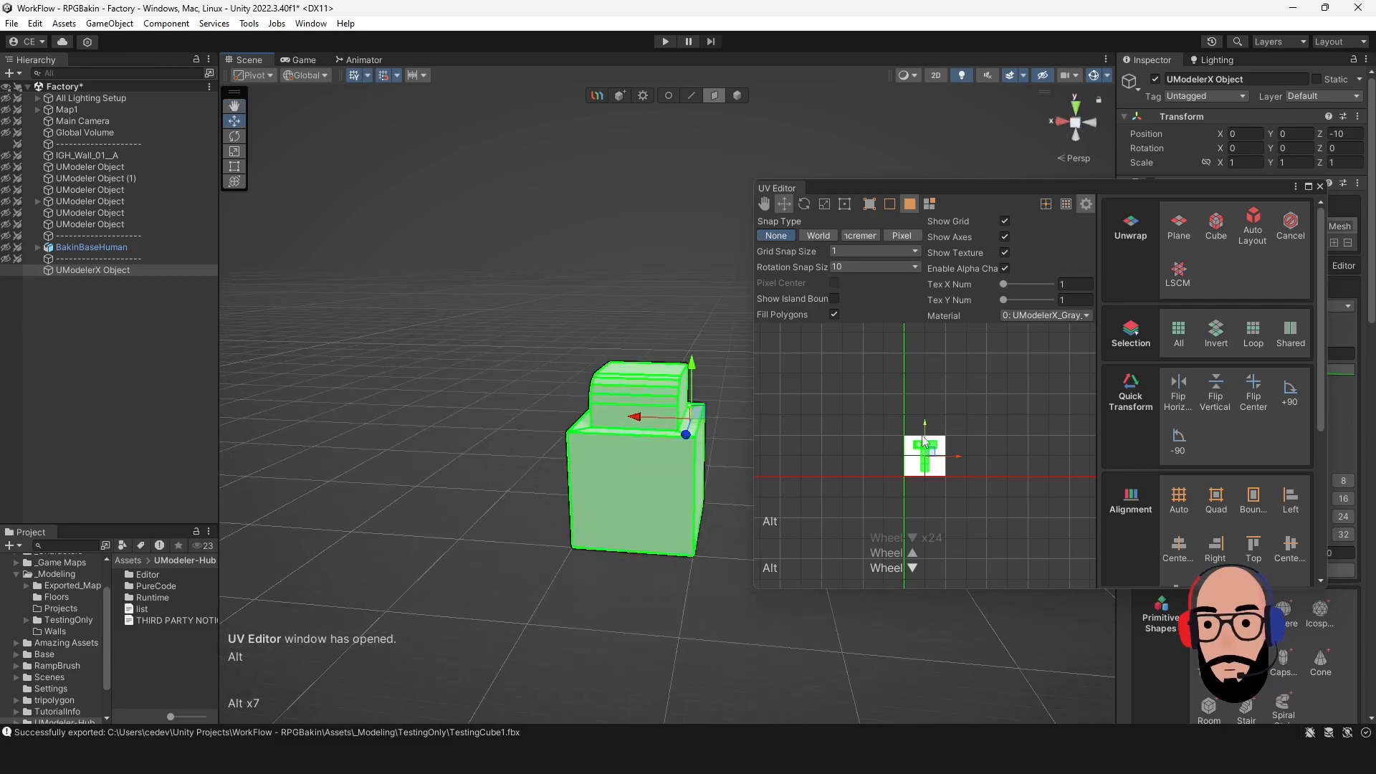
scroll(945, 505, "up", 3)
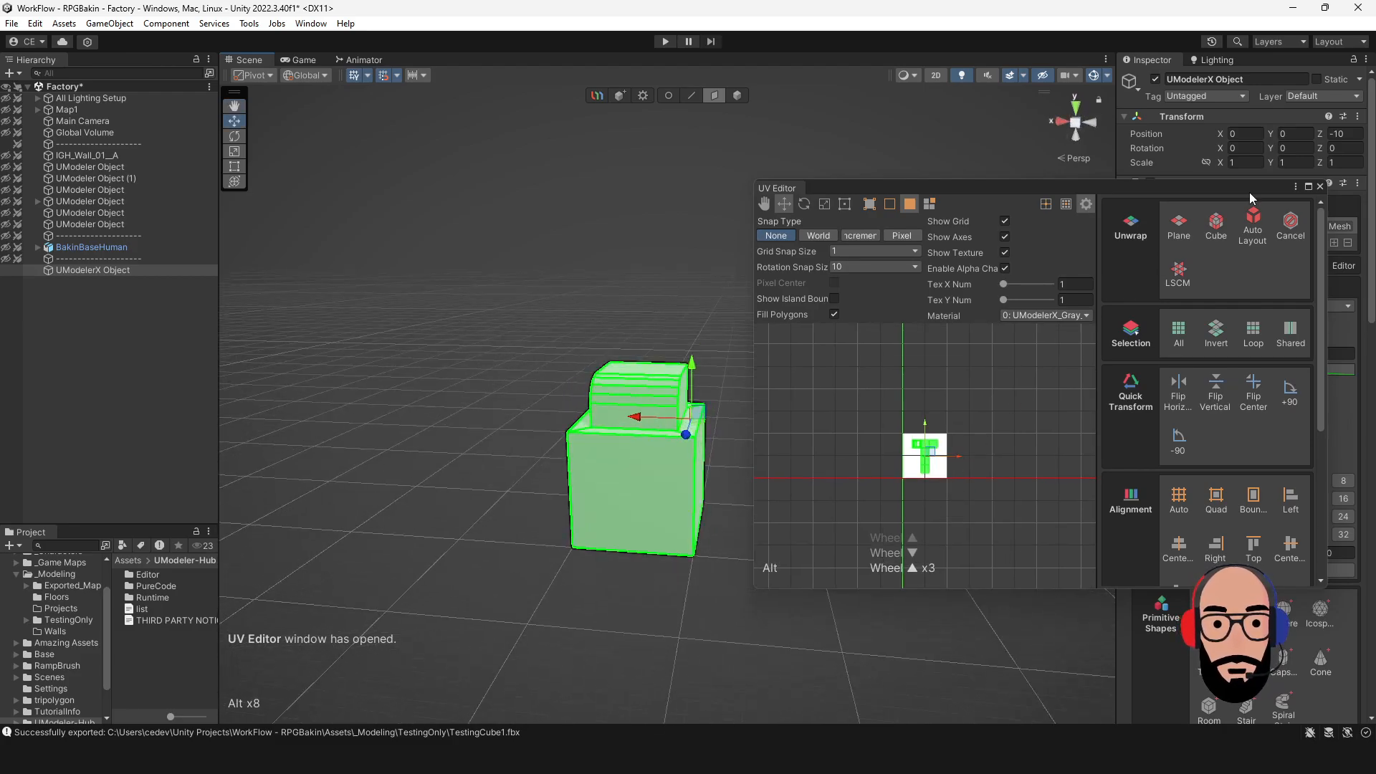
left_click(1319, 186)
scroll(630, 473, "up", 3)
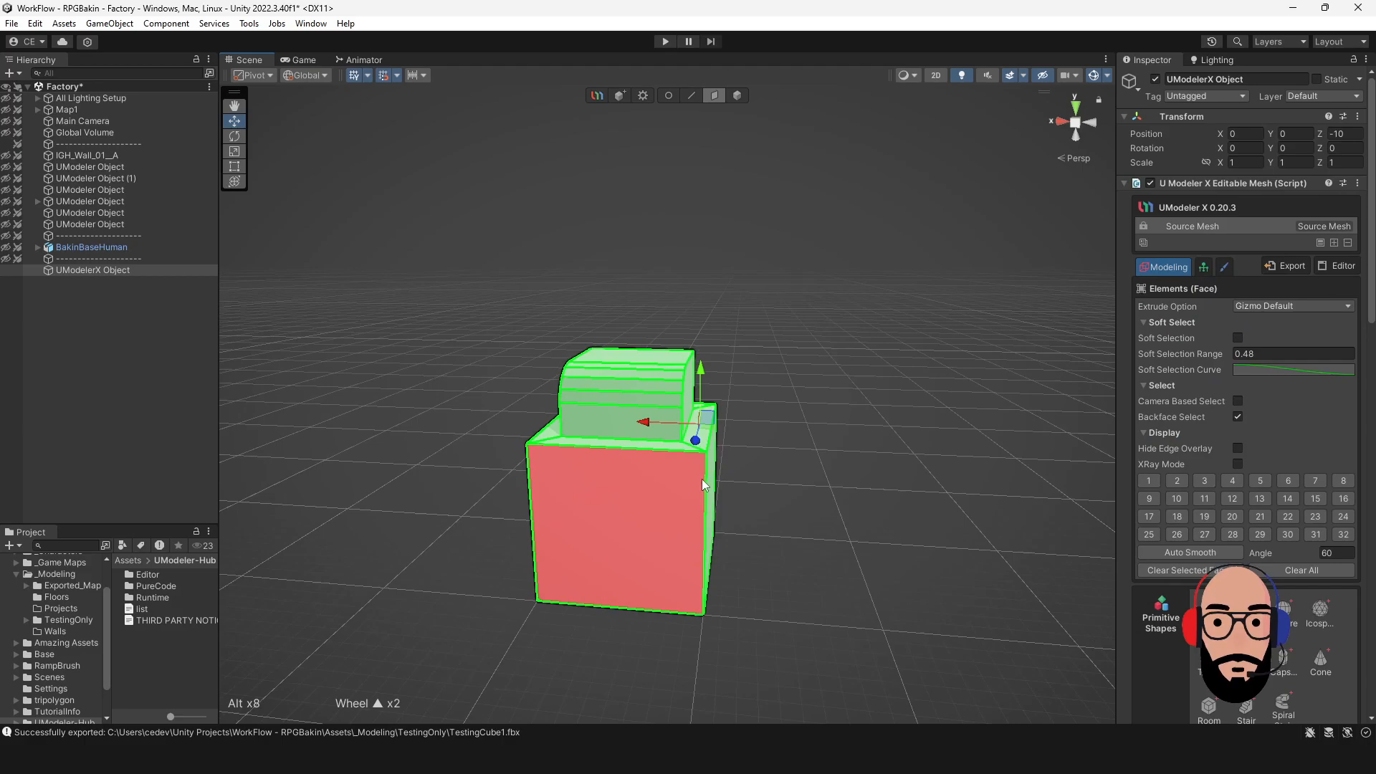
Switch to Painting 3D mode and brush green strokes across the side and bottom faces of the large cube.
left_click(1221, 266)
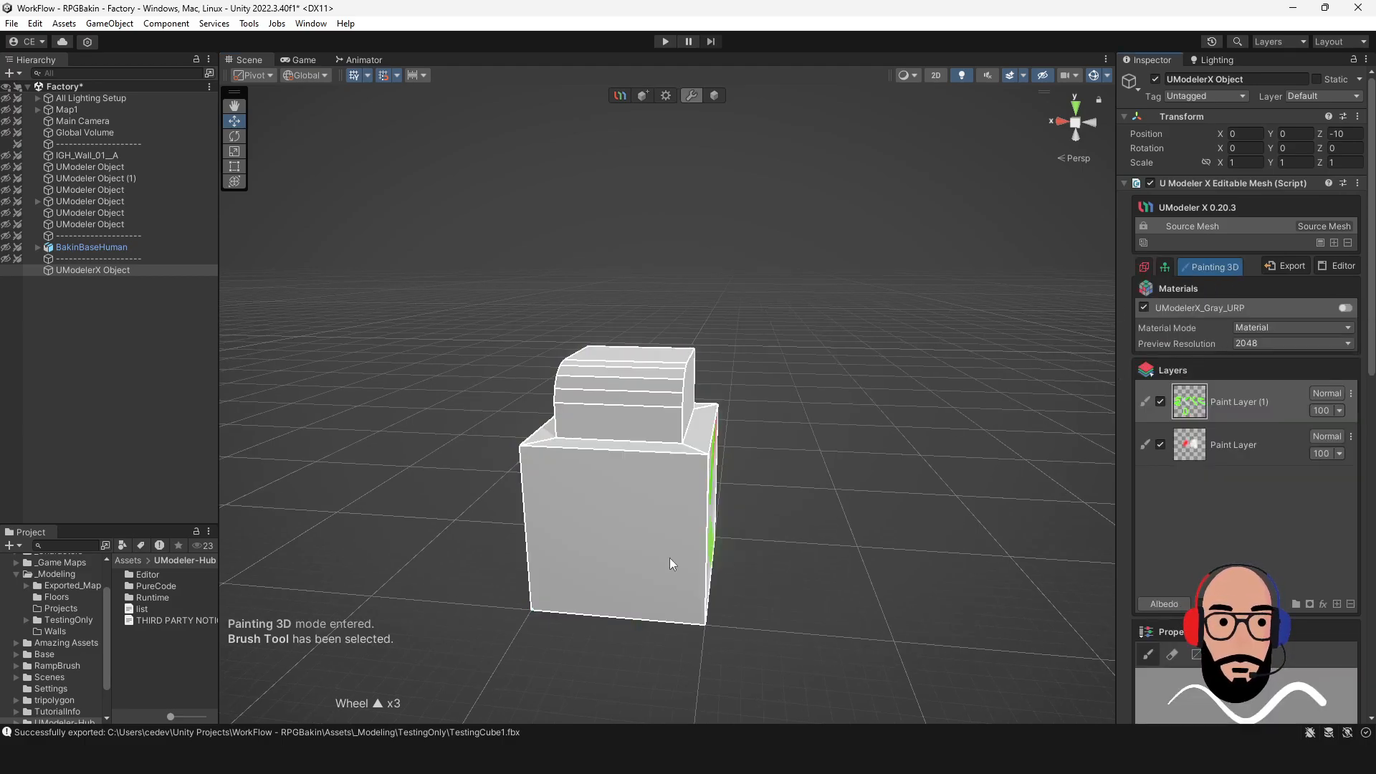
left_click_drag(831, 475, 696, 427, "alt")
left_click_drag(609, 272, 672, 348, "alt")
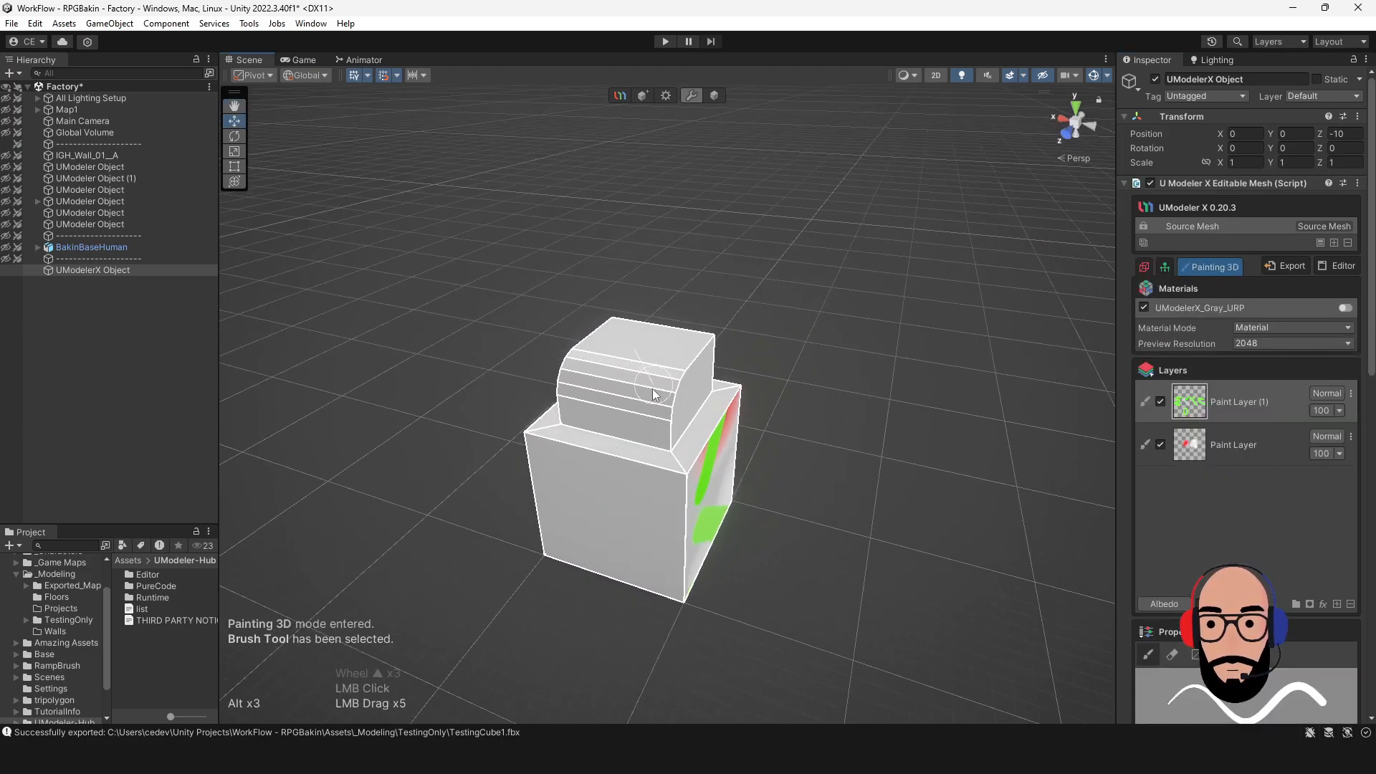
mouse_move(665, 437)
left_mouse_down("alt")
mouse_move(612, 397)
mouse_move(599, 482)
mouse_move(694, 436)
mouse_move(697, 540)
mouse_move(659, 412)
left_mouse_up("alt")
mouse_move(639, 495)
left_mouse_down()
mouse_move(669, 600)
mouse_move(573, 581)
left_mouse_up()
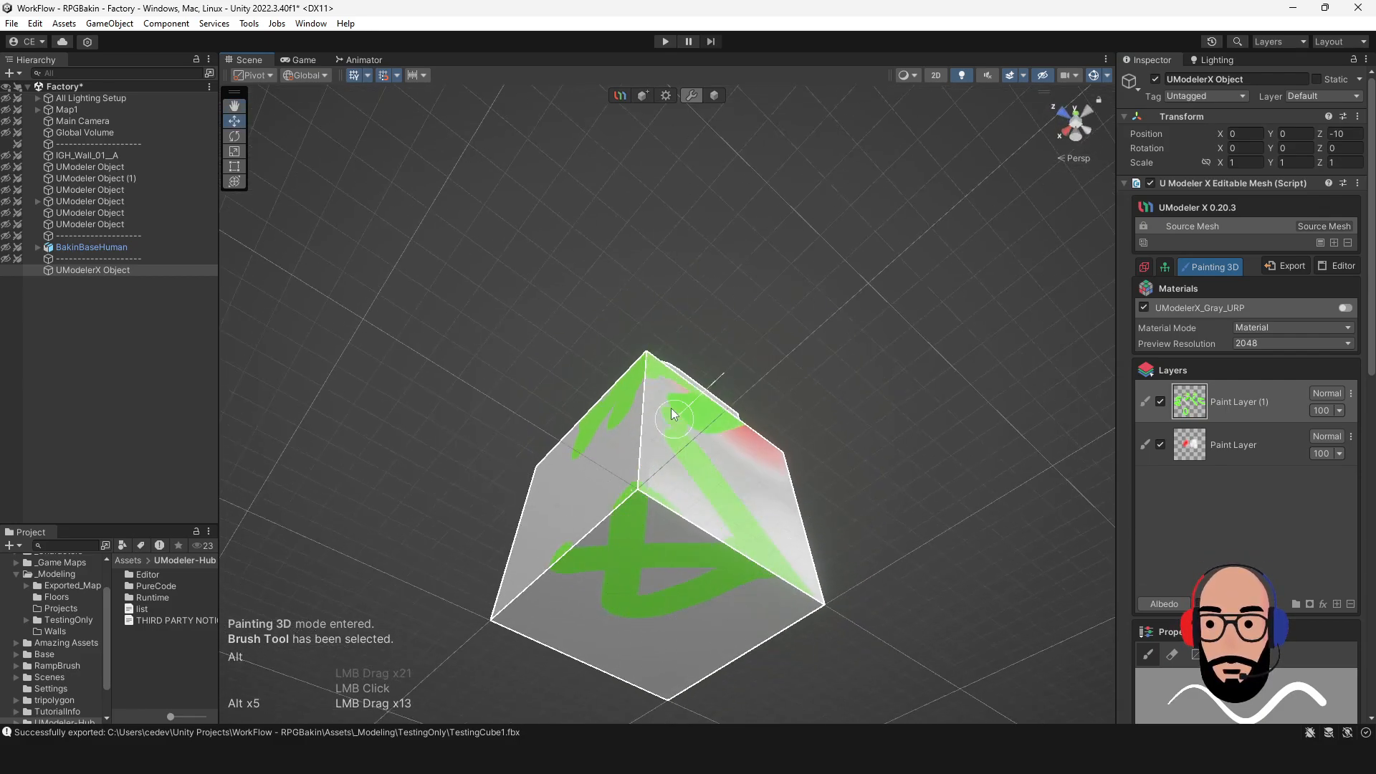
left_click_drag(675, 414, 697, 512, "alt")
left_click_drag(768, 401, 774, 464, "alt")
Open the UV Editor from Painting 3D mode to check the object's UV layout, and close it again.
left_click(1337, 266)
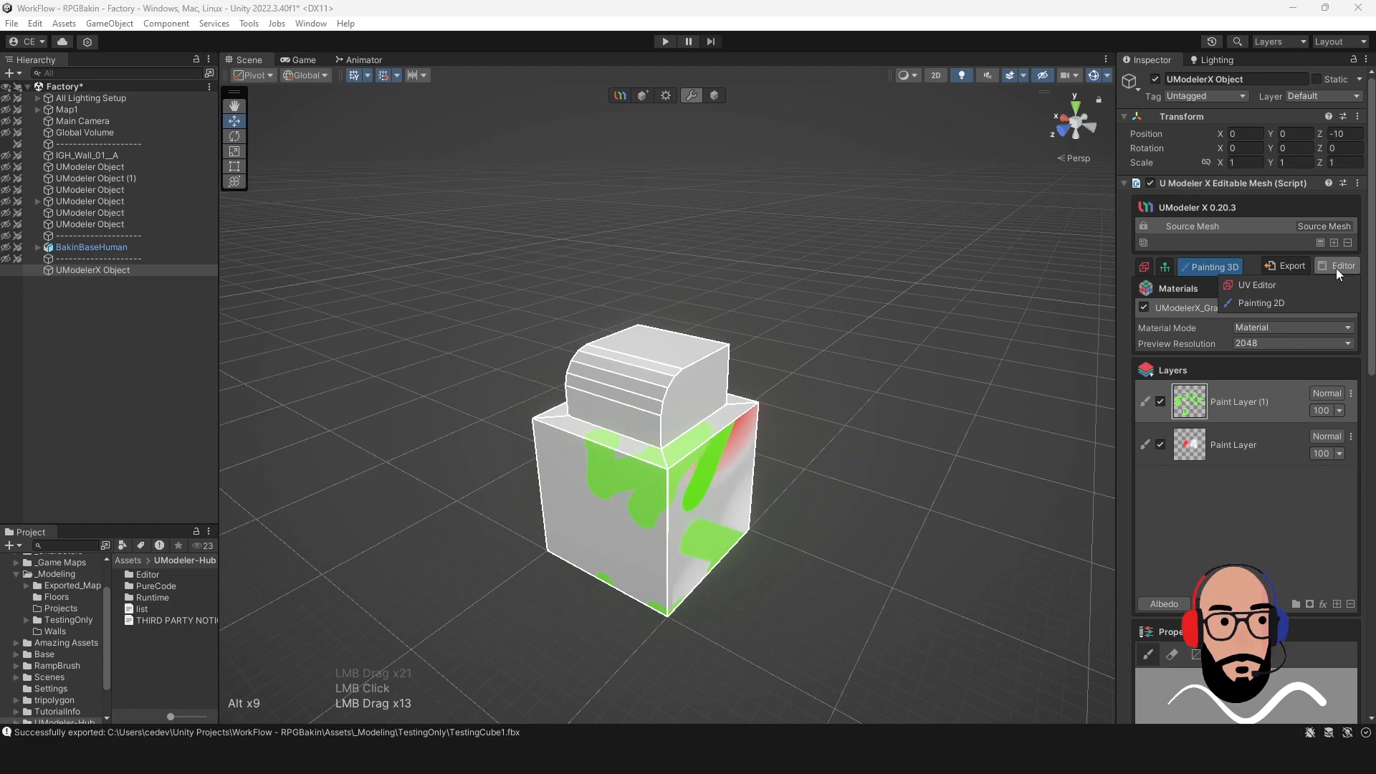
left_click(1269, 285)
left_click_drag(893, 399, 957, 485)
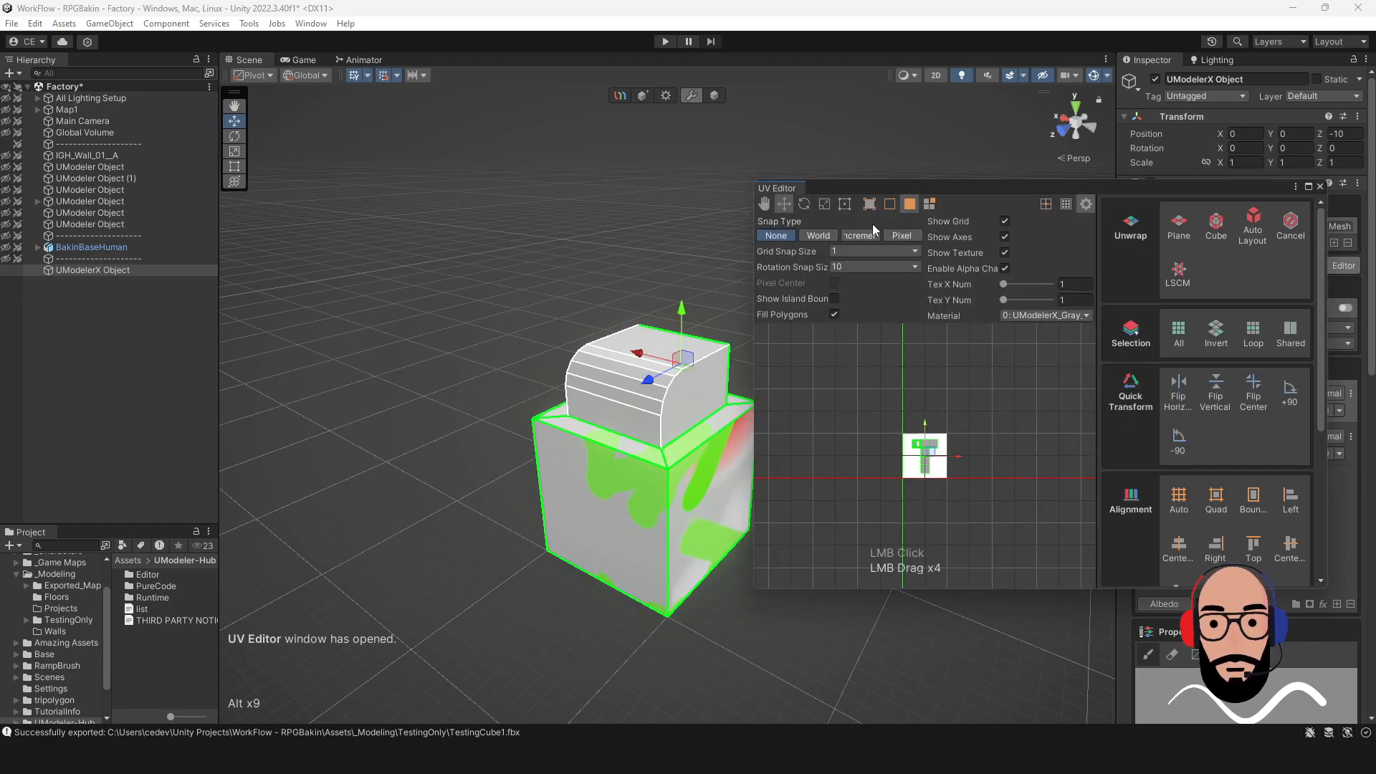
left_click(642, 368)
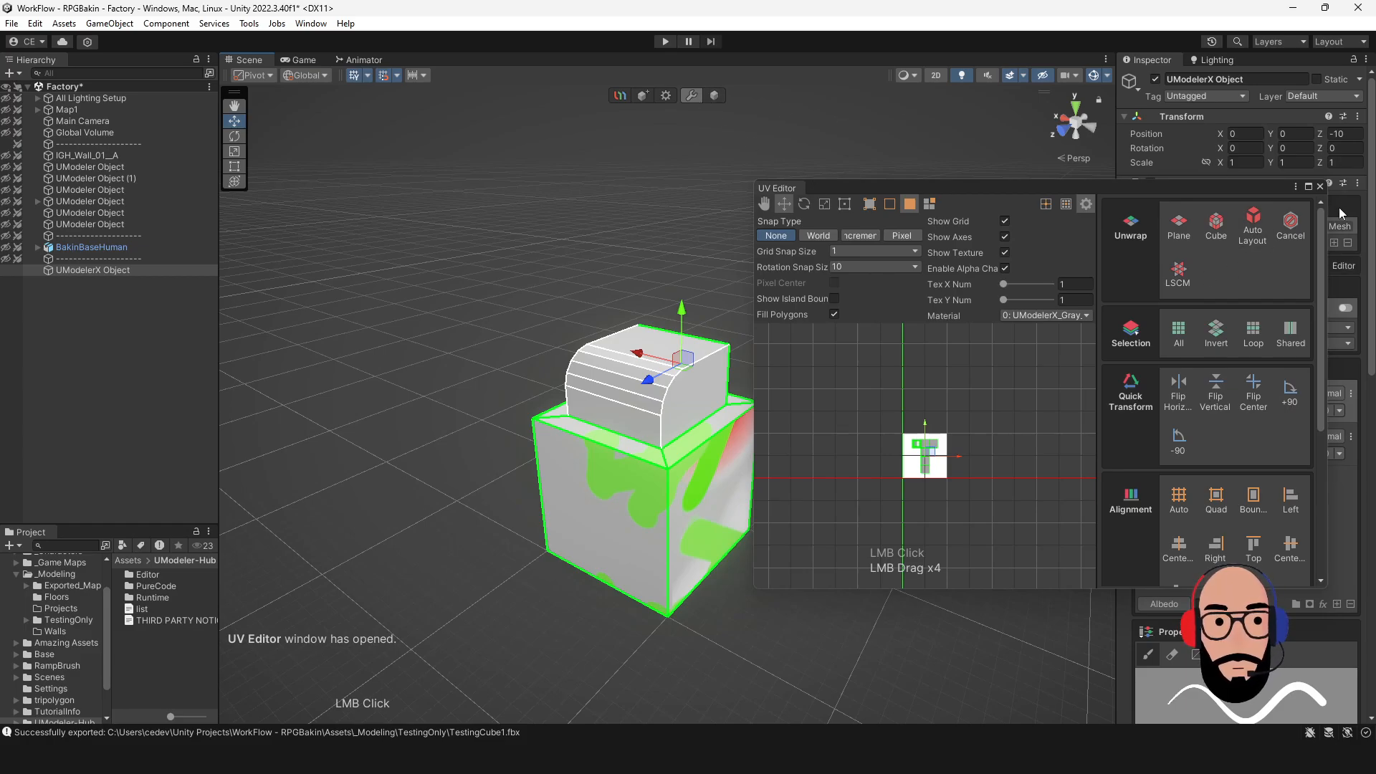
left_click(1320, 187)
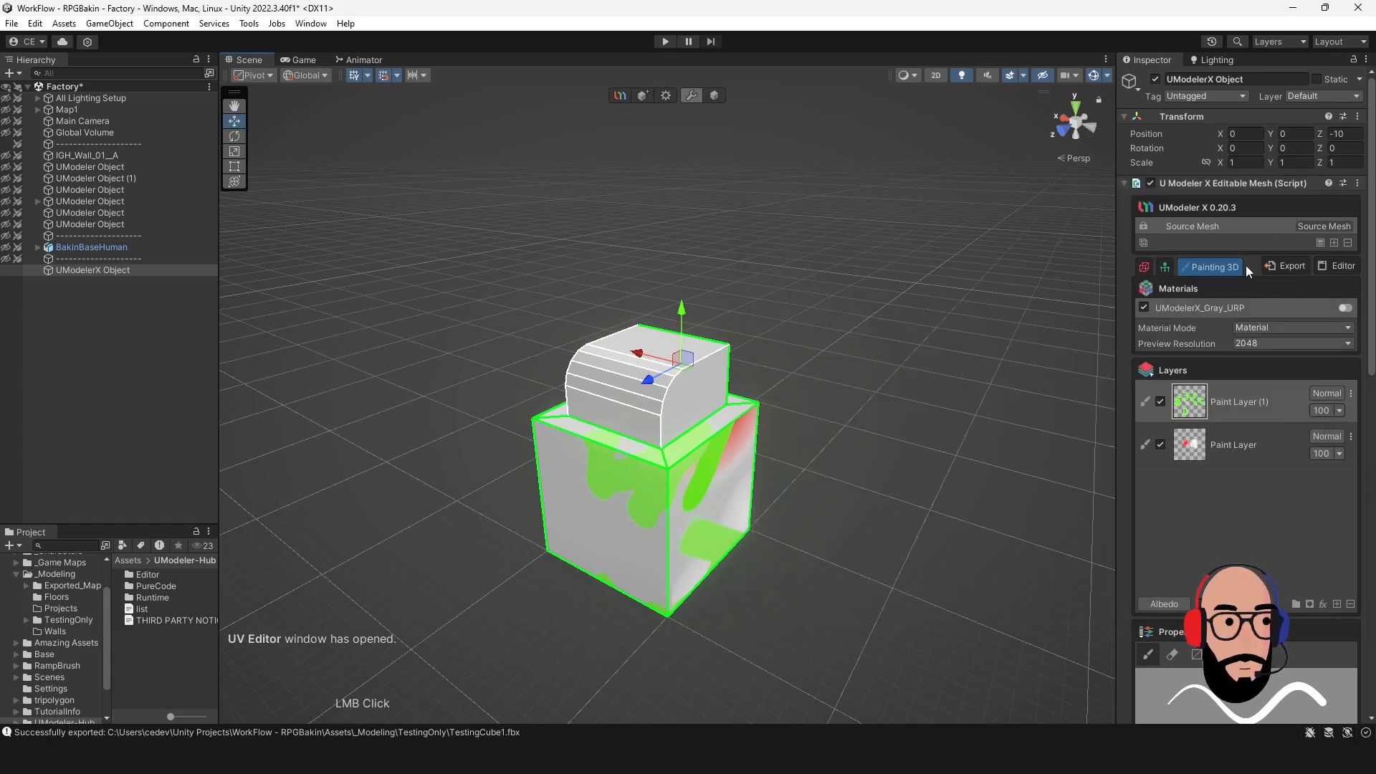
Return to Modeling mode, select all of the object's faces and open the UV Editor for them.
left_click(1143, 266)
double_click(624, 400)
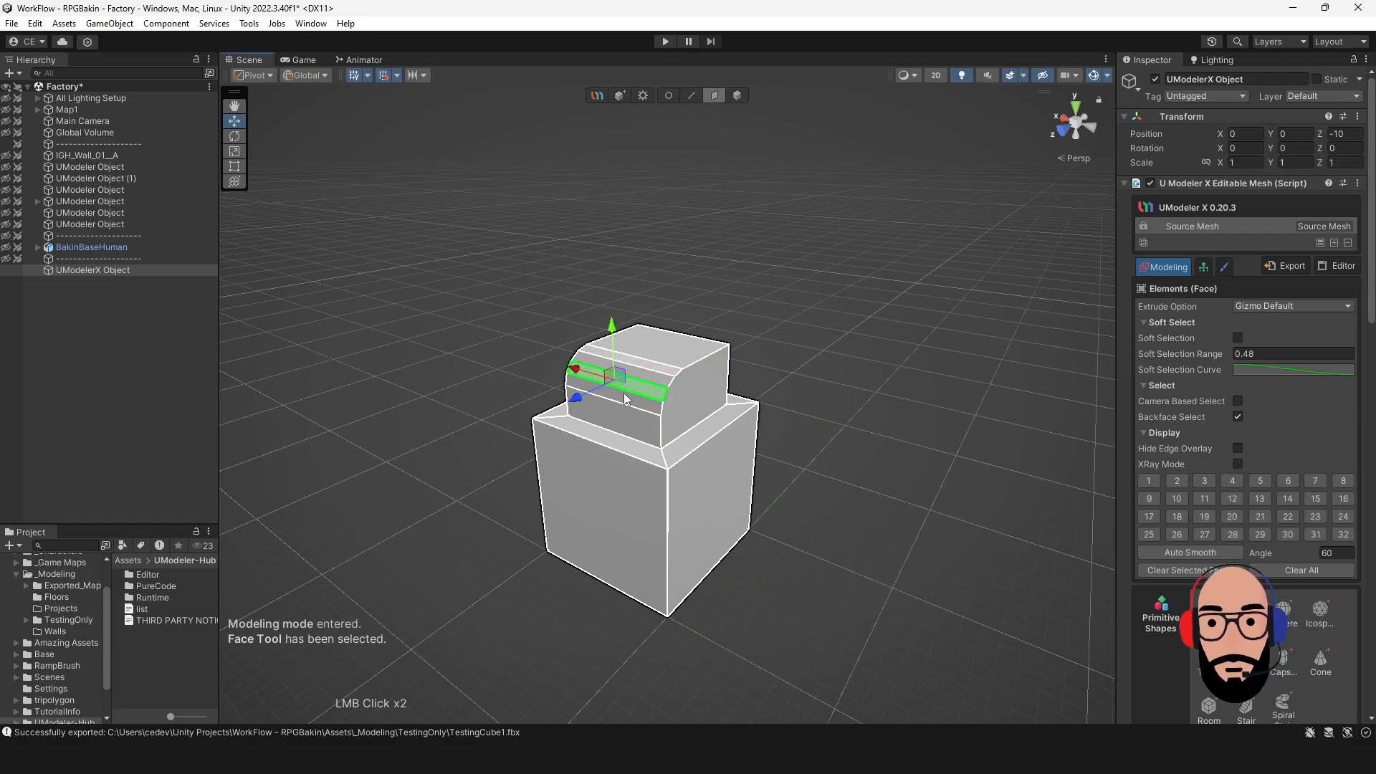
left_click_drag(525, 282, 824, 661)
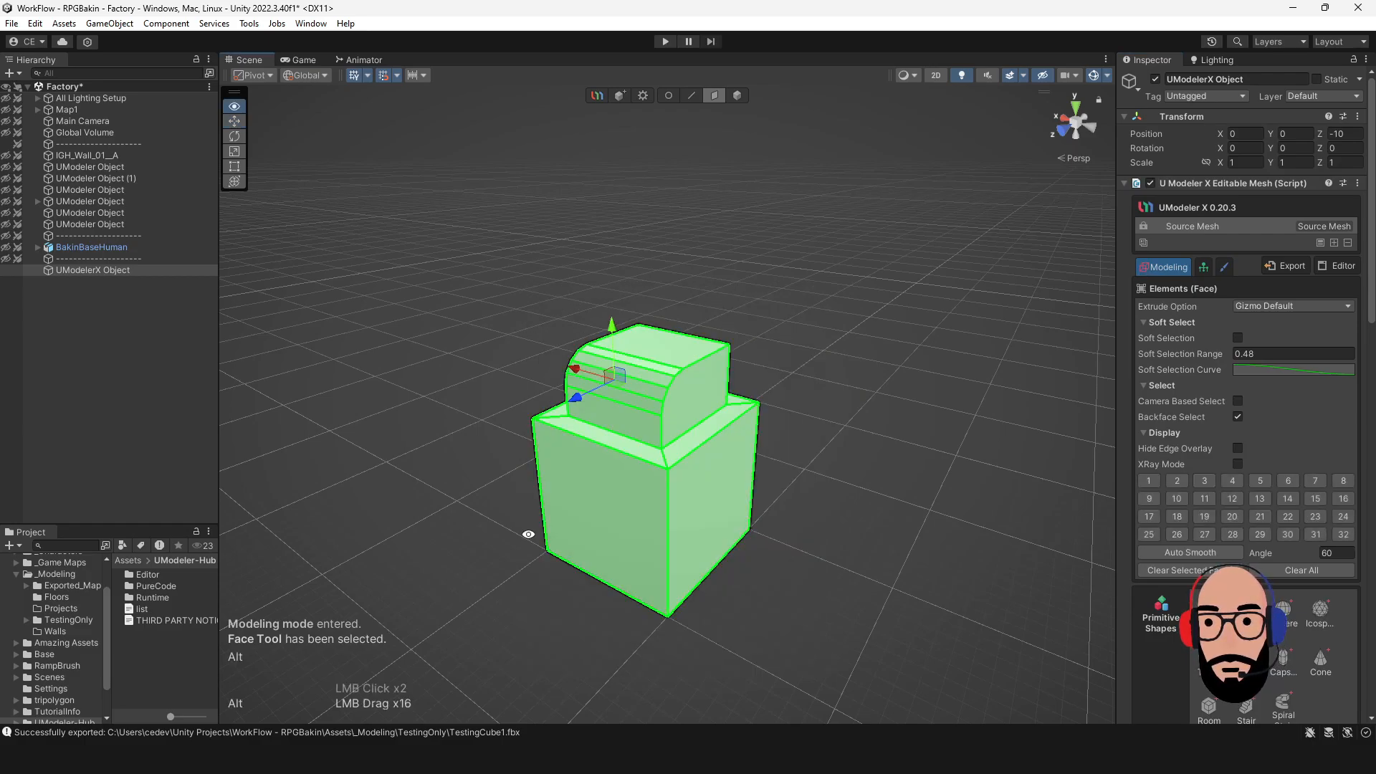
left_click_drag(528, 534, 763, 415, "alt")
left_click(1343, 266)
left_click(1290, 285)
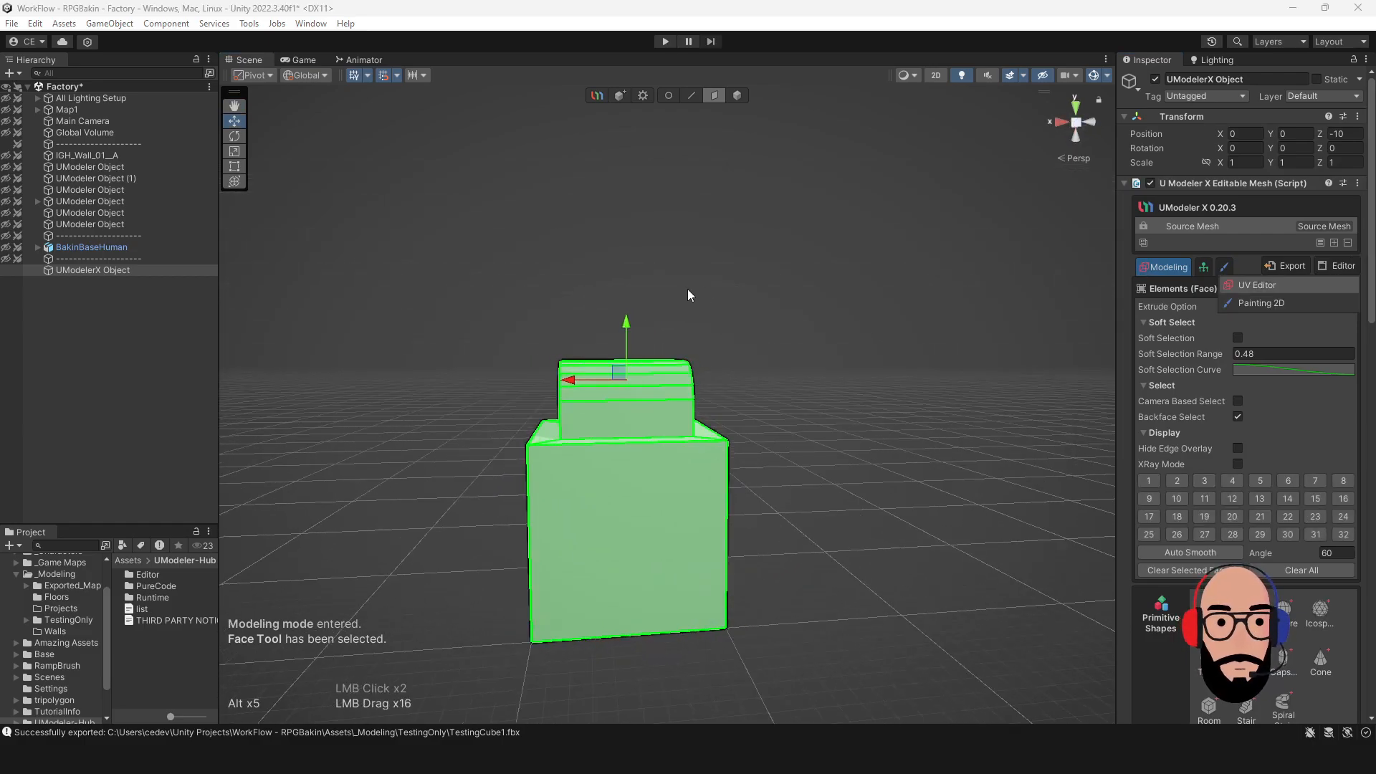
left_click(1276, 284)
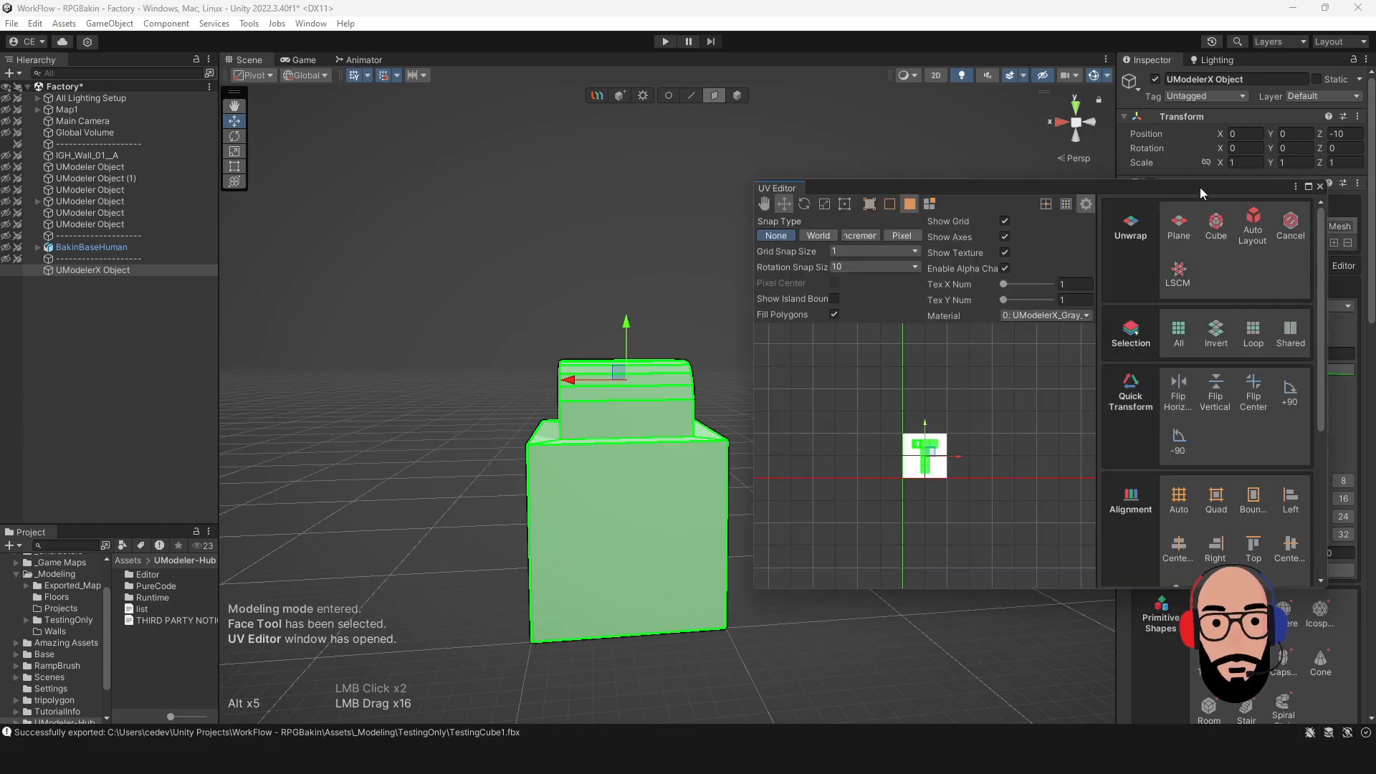
Unwrap the selected faces with the Cube method and frame the resulting layout in the UV Editor.
left_click(1222, 228)
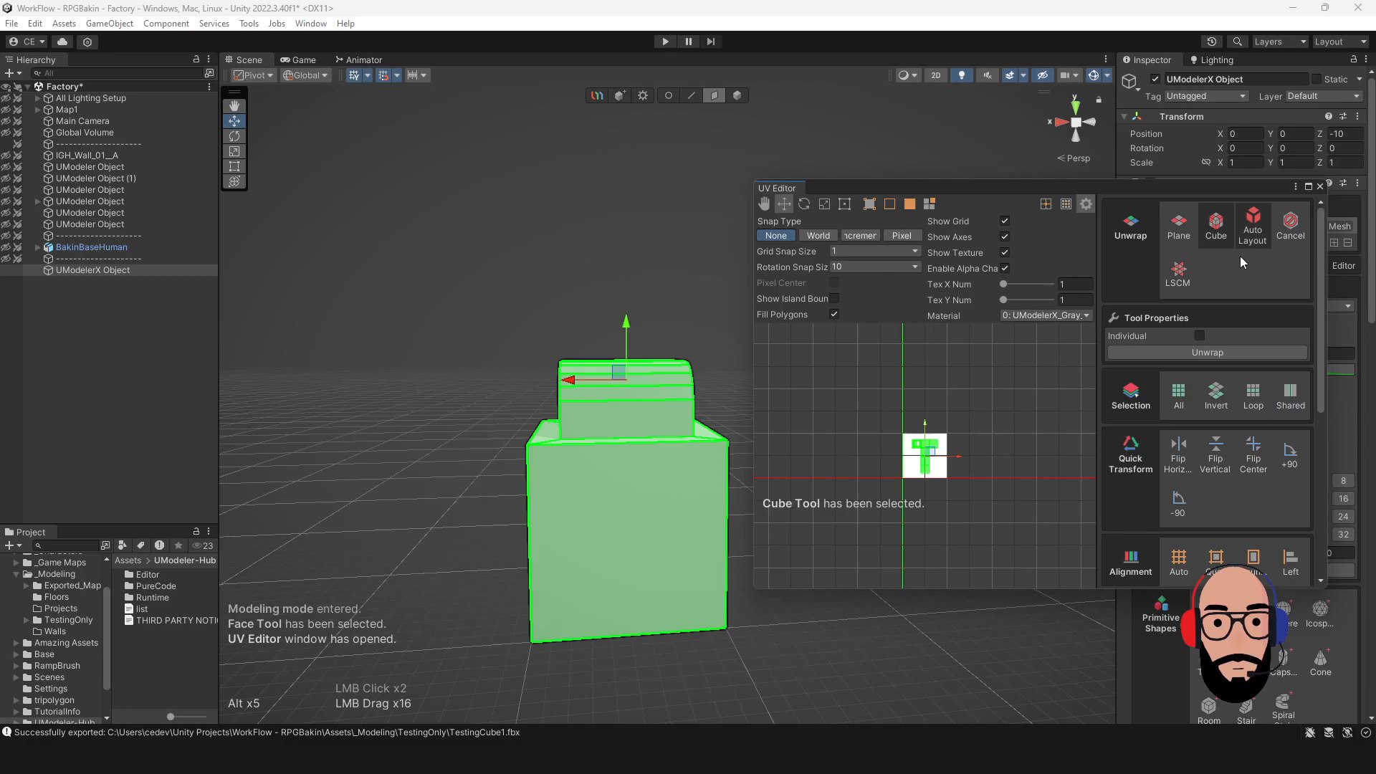
left_click(1204, 350)
scroll(929, 459, "up", 6)
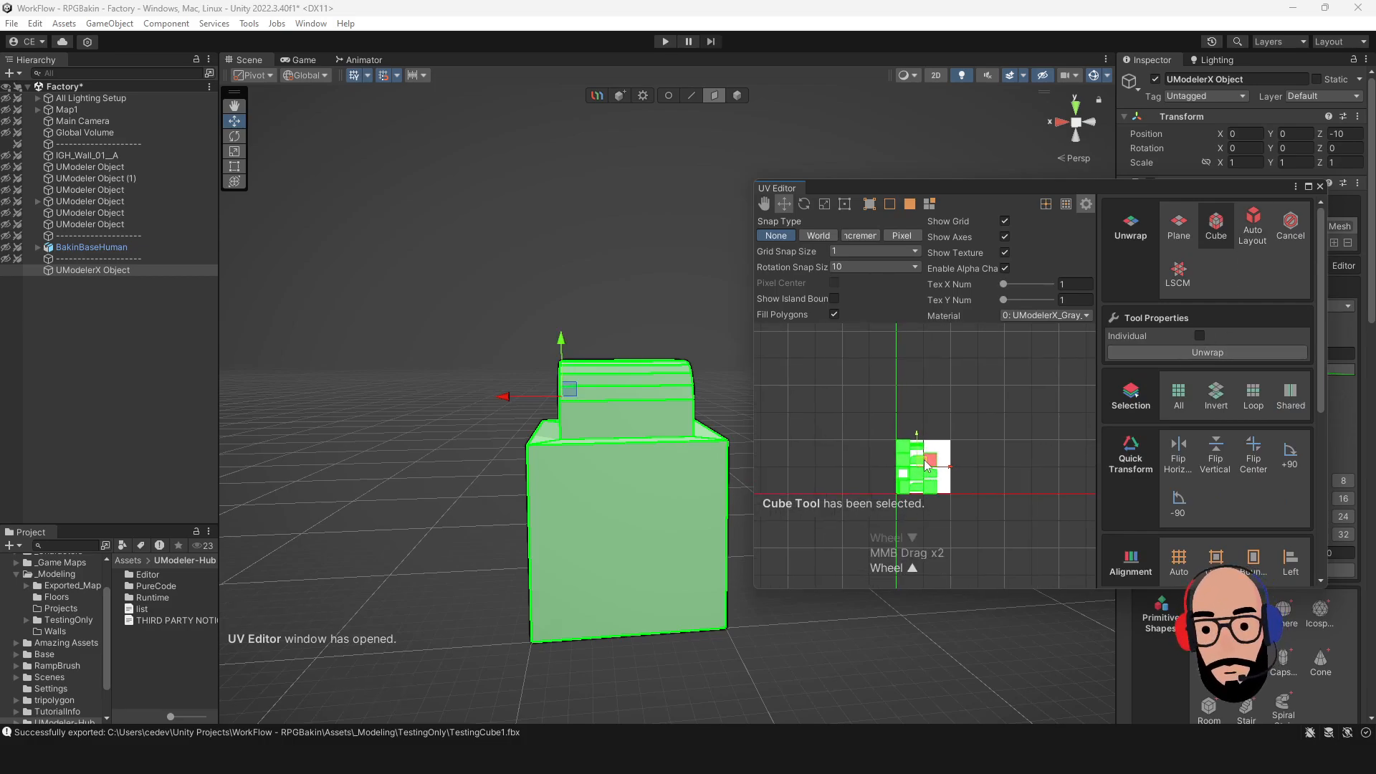
scroll(931, 452, "up", 2)
key("f")
scroll(889, 412, "down", 1)
scroll(883, 405, "down", 2)
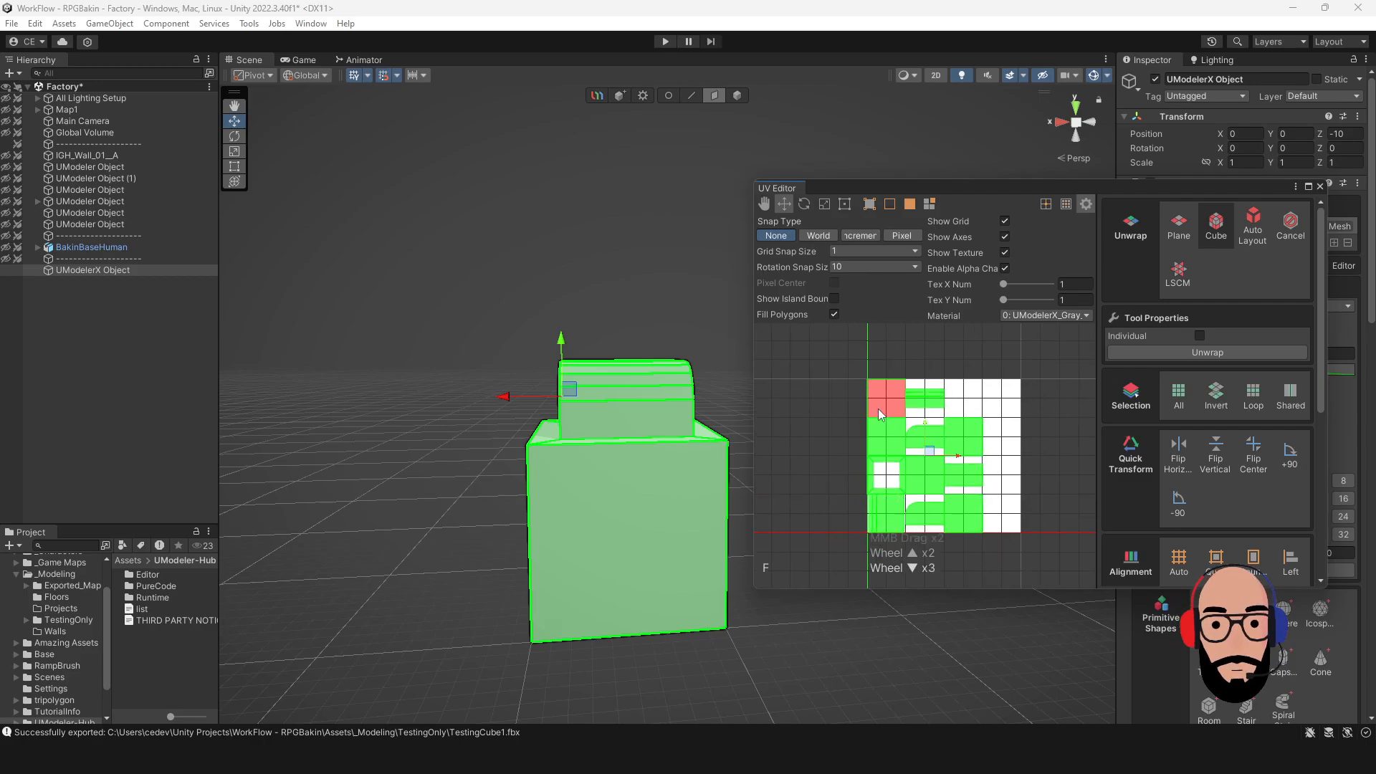
middle_click_drag(879, 409, 889, 422)
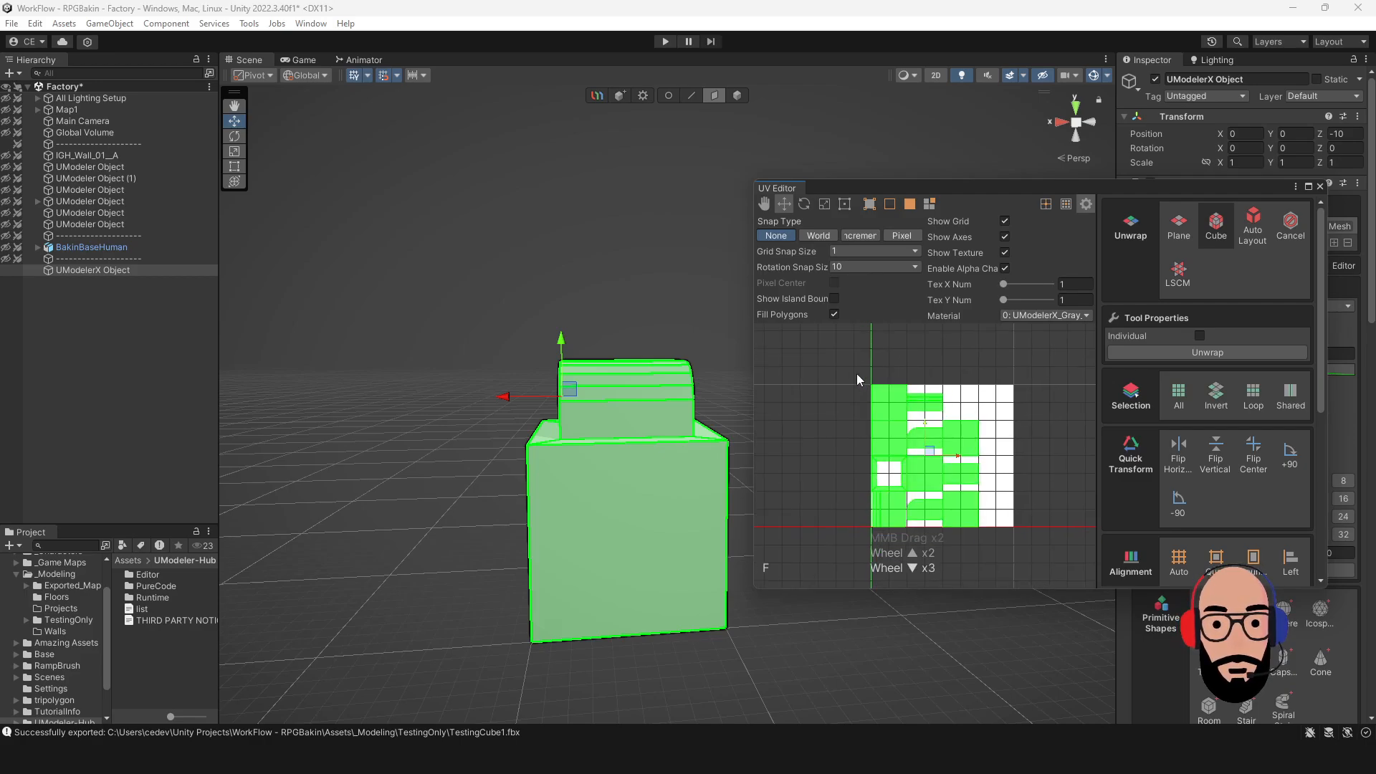
Select the whole cube-unwrapped layout, scale it down slightly and move it inside the white texture square.
left_click_drag(857, 372, 1030, 558)
key("r")
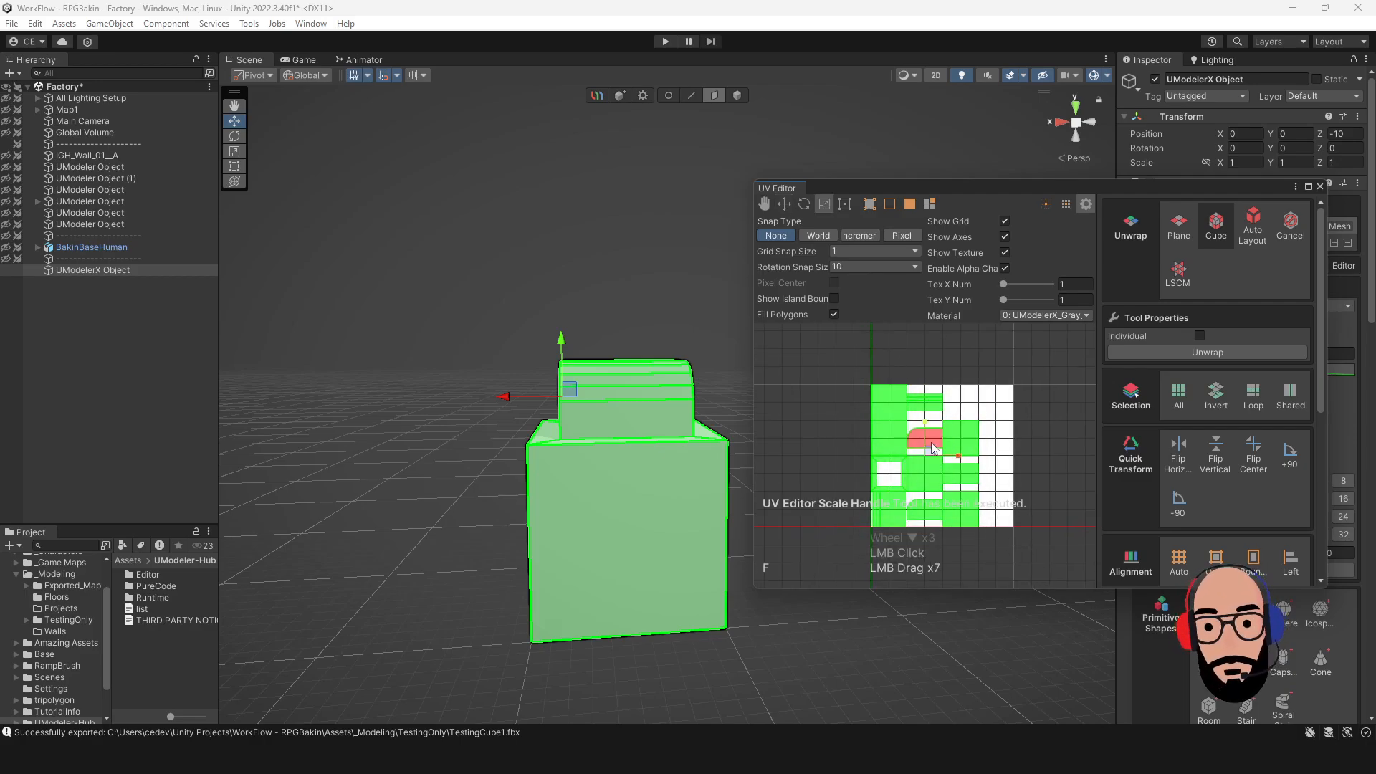
left_click_drag(930, 451, 947, 453)
key("w")
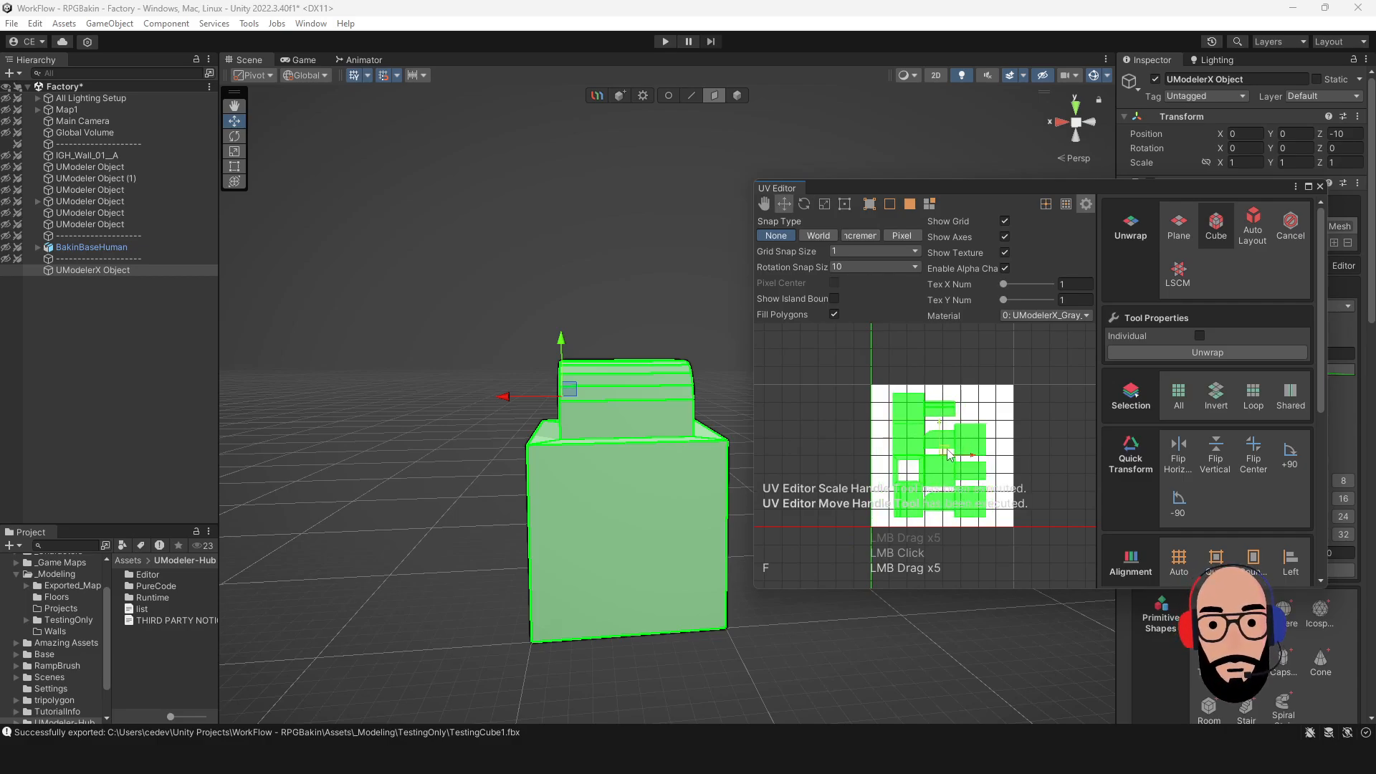
Close the UV Editor, clear the face selection and switch the object to Painting 3D mode.
left_click(1320, 188)
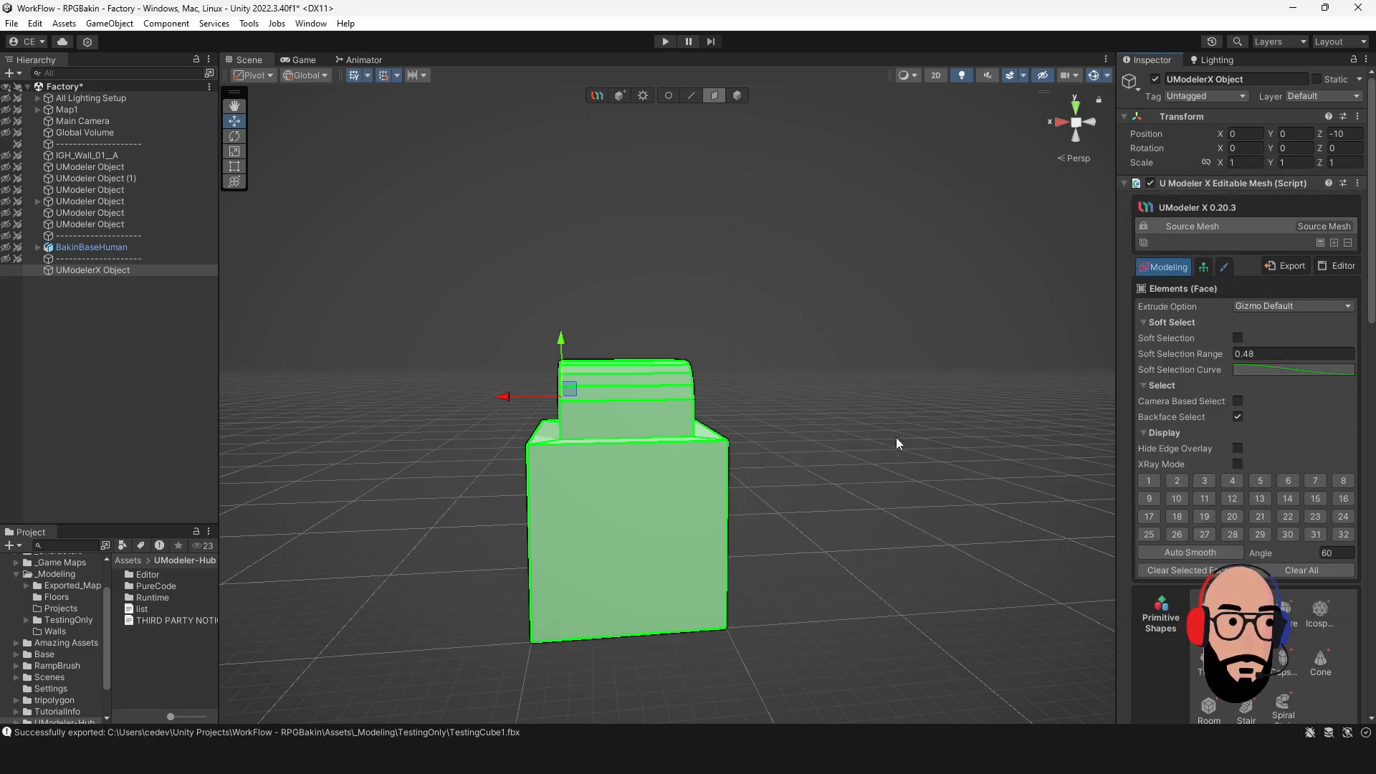
left_click(738, 96)
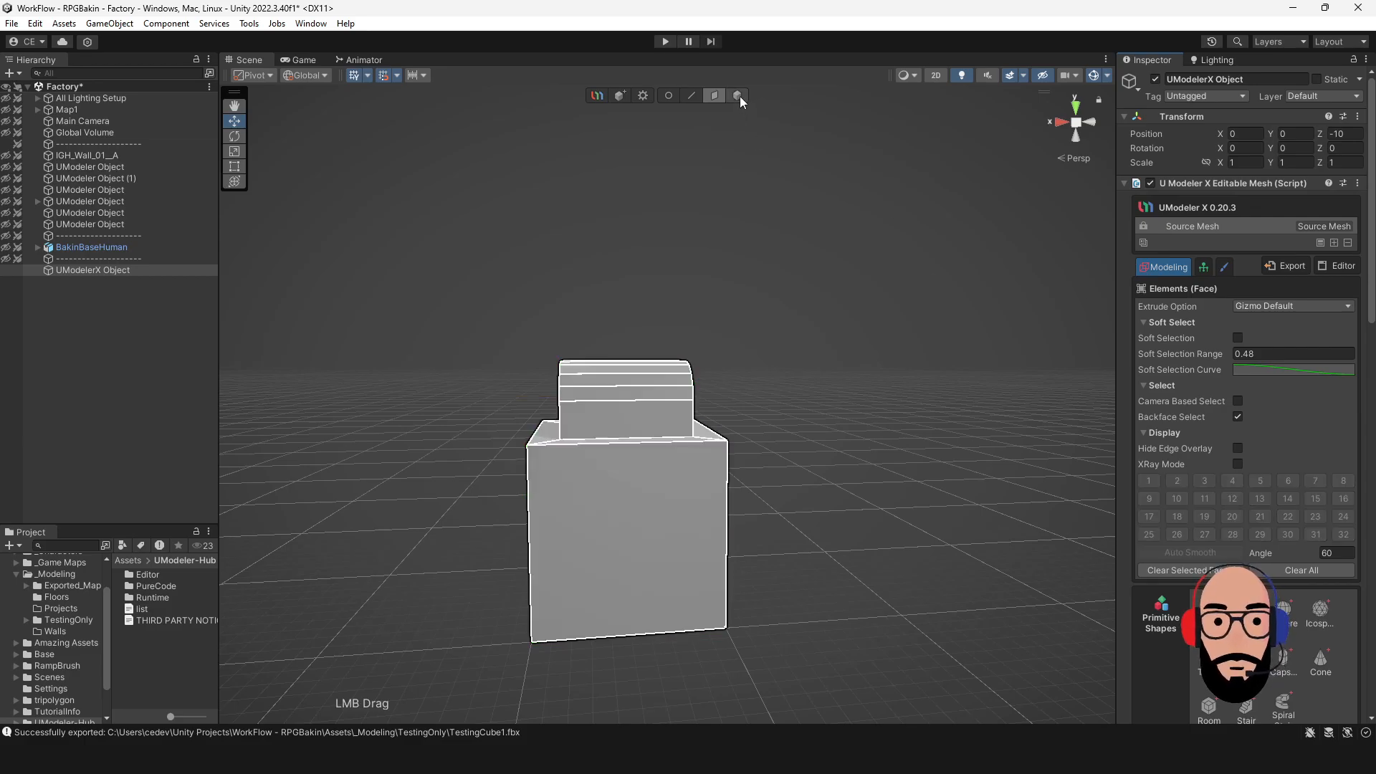
left_click(1225, 267)
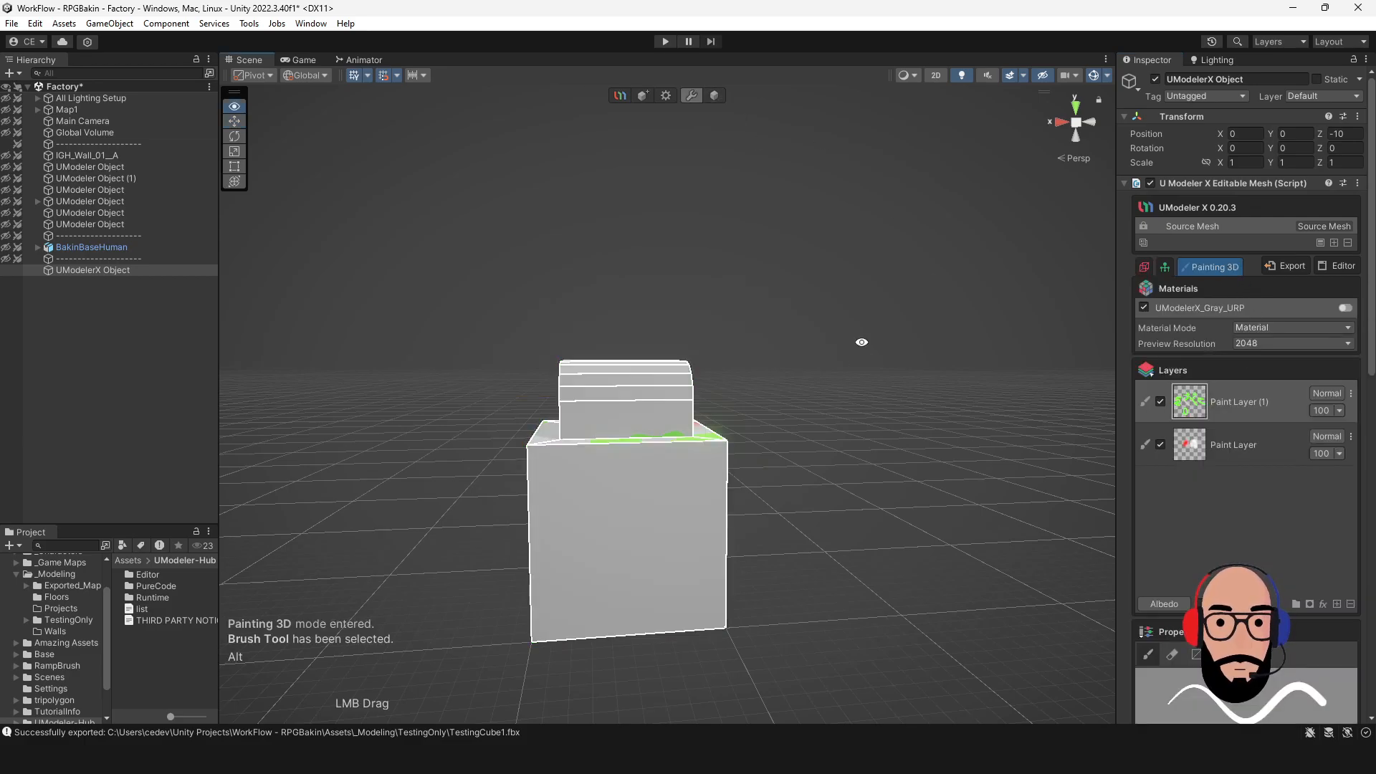
Brush green strokes over the curved upper block's top and sides to test painting on the new UV layout.
left_click_drag(861, 342, 796, 380, "alt")
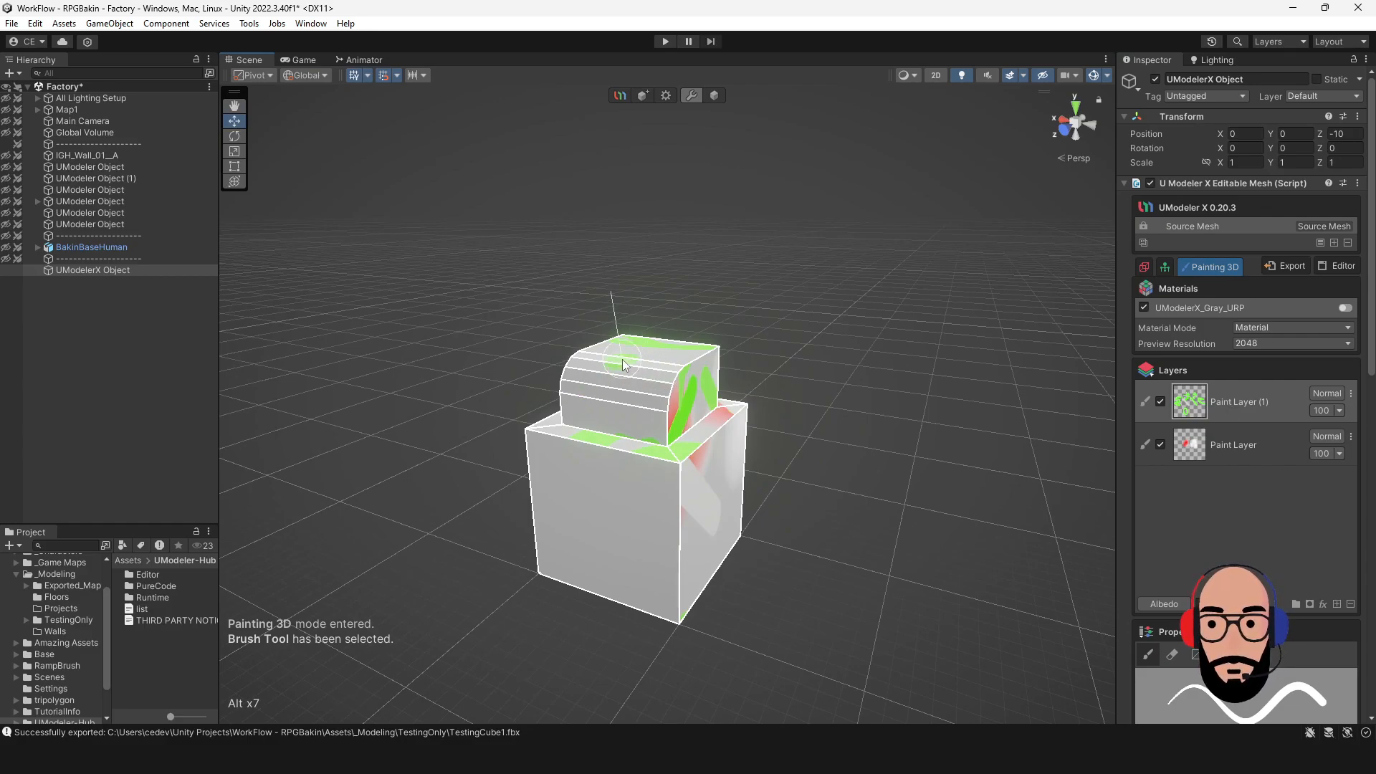
mouse_move(622, 364)
left_mouse_down()
mouse_move(608, 395)
mouse_move(568, 400)
left_mouse_up()
scroll(633, 395, "up", 1)
scroll(637, 399, "up", 2)
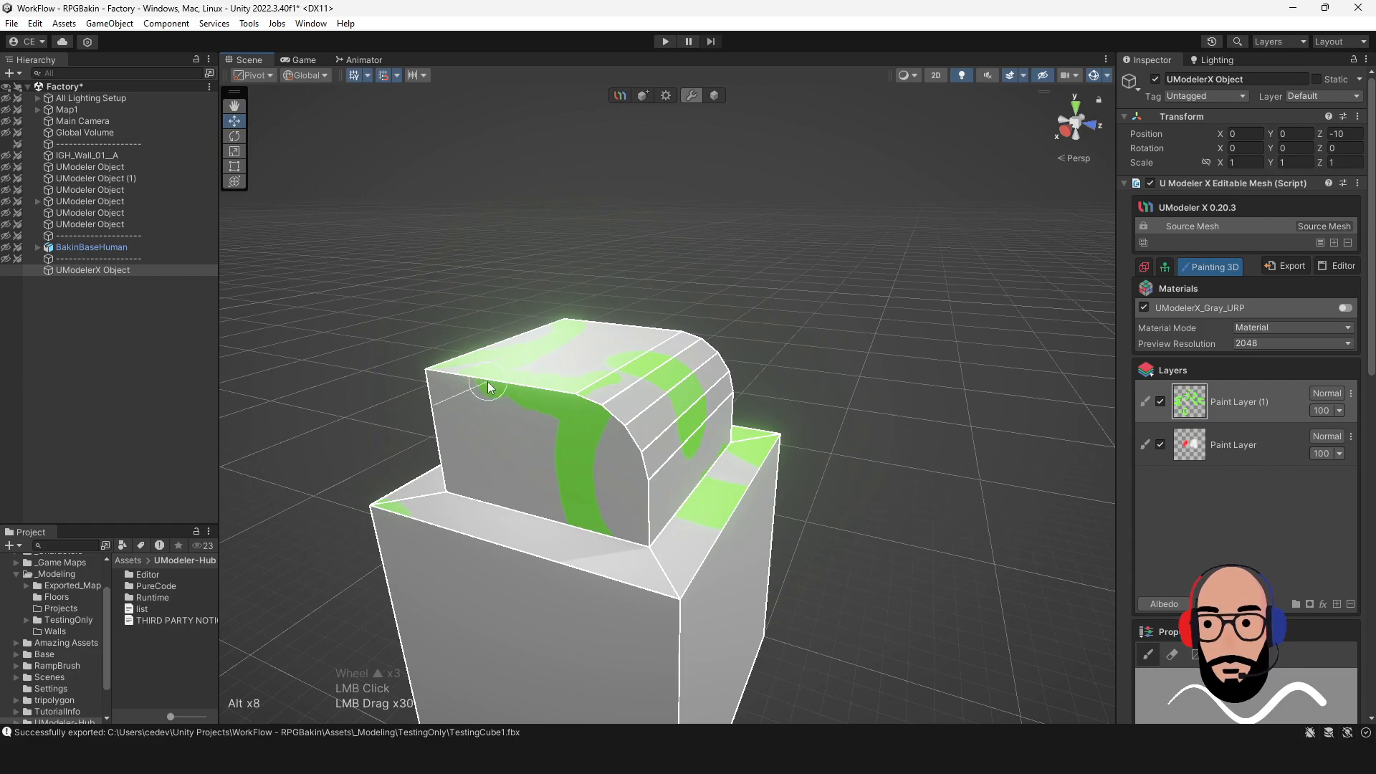
left_click_drag(638, 492, 643, 521)
left_click_drag(643, 522, 820, 371, "alt")
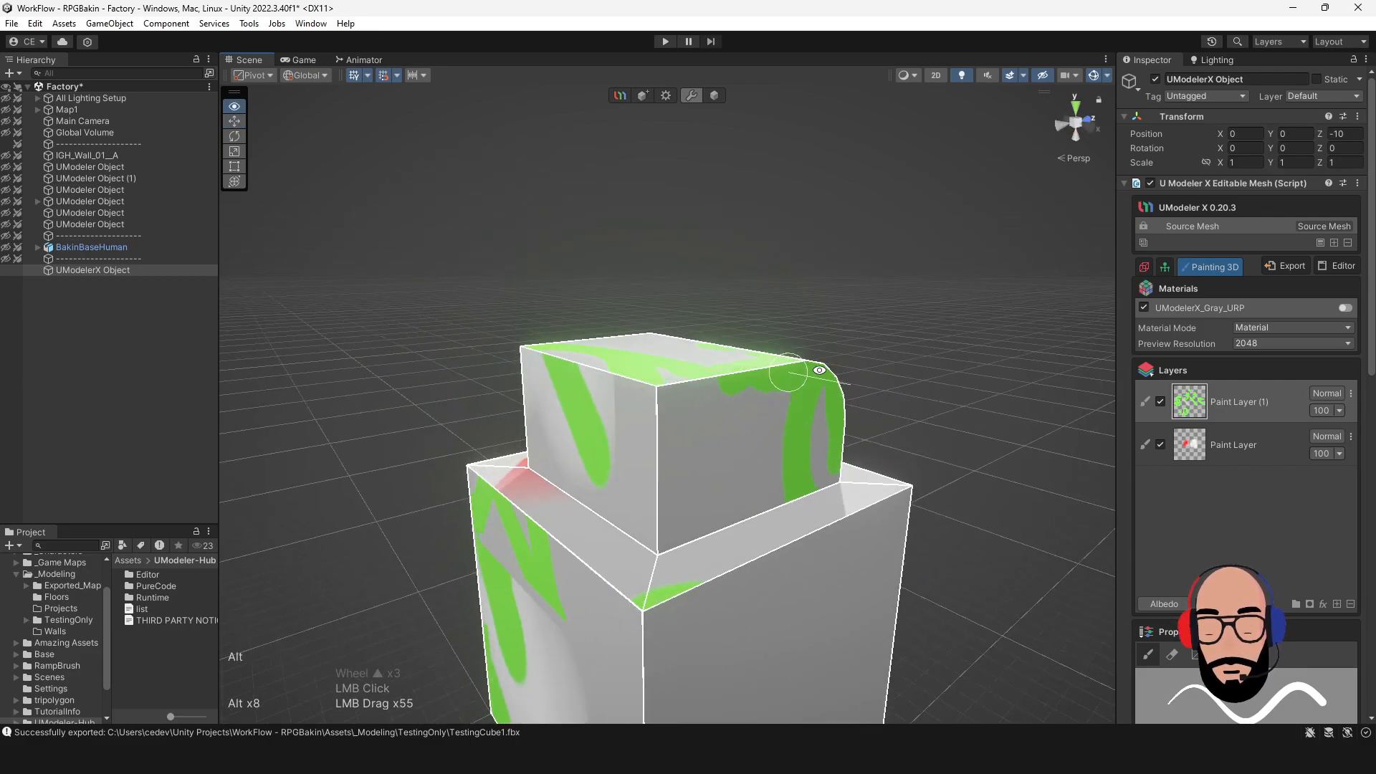
Brush more green strokes over the upper block's flat sides and the upper area of the lower block's faces.
scroll(703, 407, "down", 2)
left_click_drag(700, 409, 754, 406, "alt")
left_click(753, 406)
mouse_move(583, 383)
left_mouse_down()
mouse_move(718, 407)
mouse_move(734, 512)
mouse_move(621, 489)
left_mouse_up()
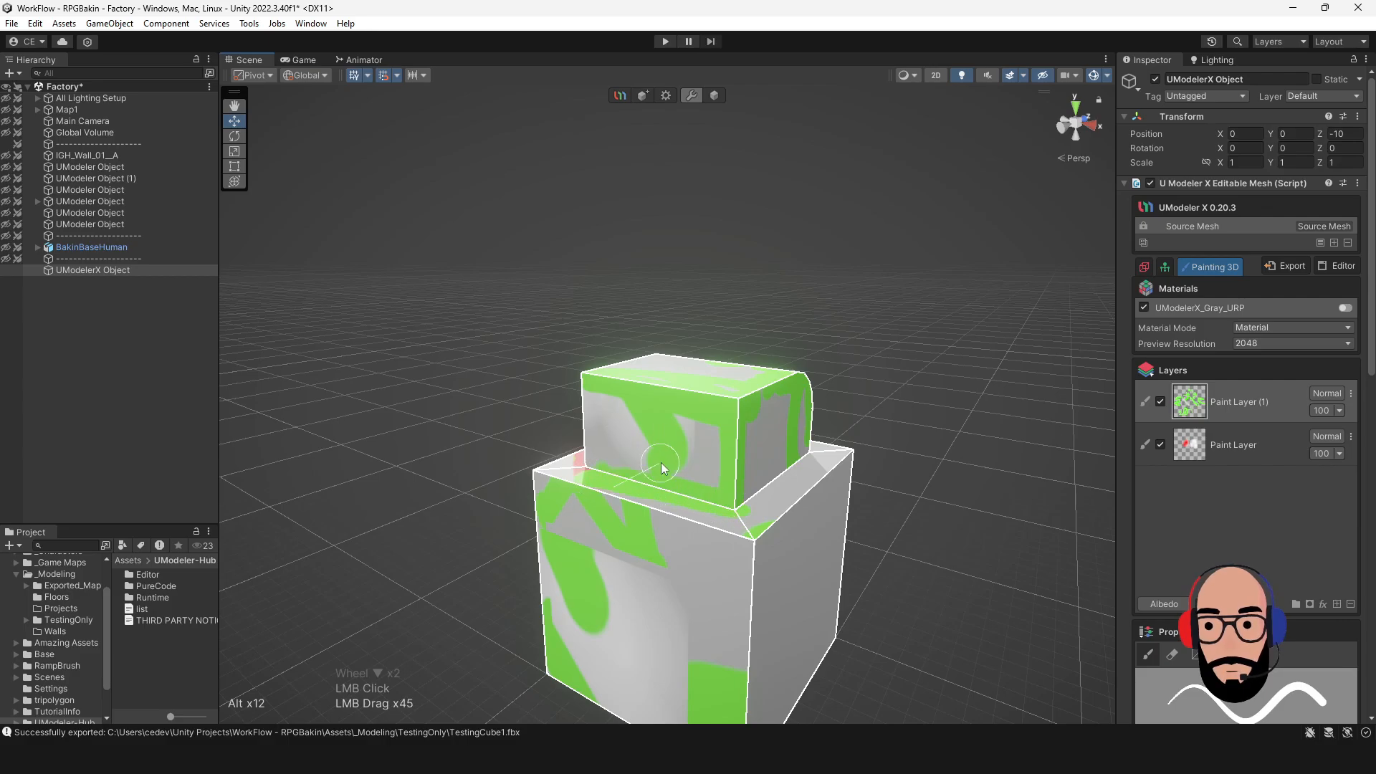
left_click(798, 596, "ctrl")
mouse_move(844, 593)
left_mouse_down("alt")
mouse_move(804, 547)
mouse_move(643, 509)
mouse_move(583, 537)
mouse_move(599, 472)
mouse_move(721, 476)
mouse_move(540, 527)
mouse_move(569, 537)
left_mouse_up("alt")
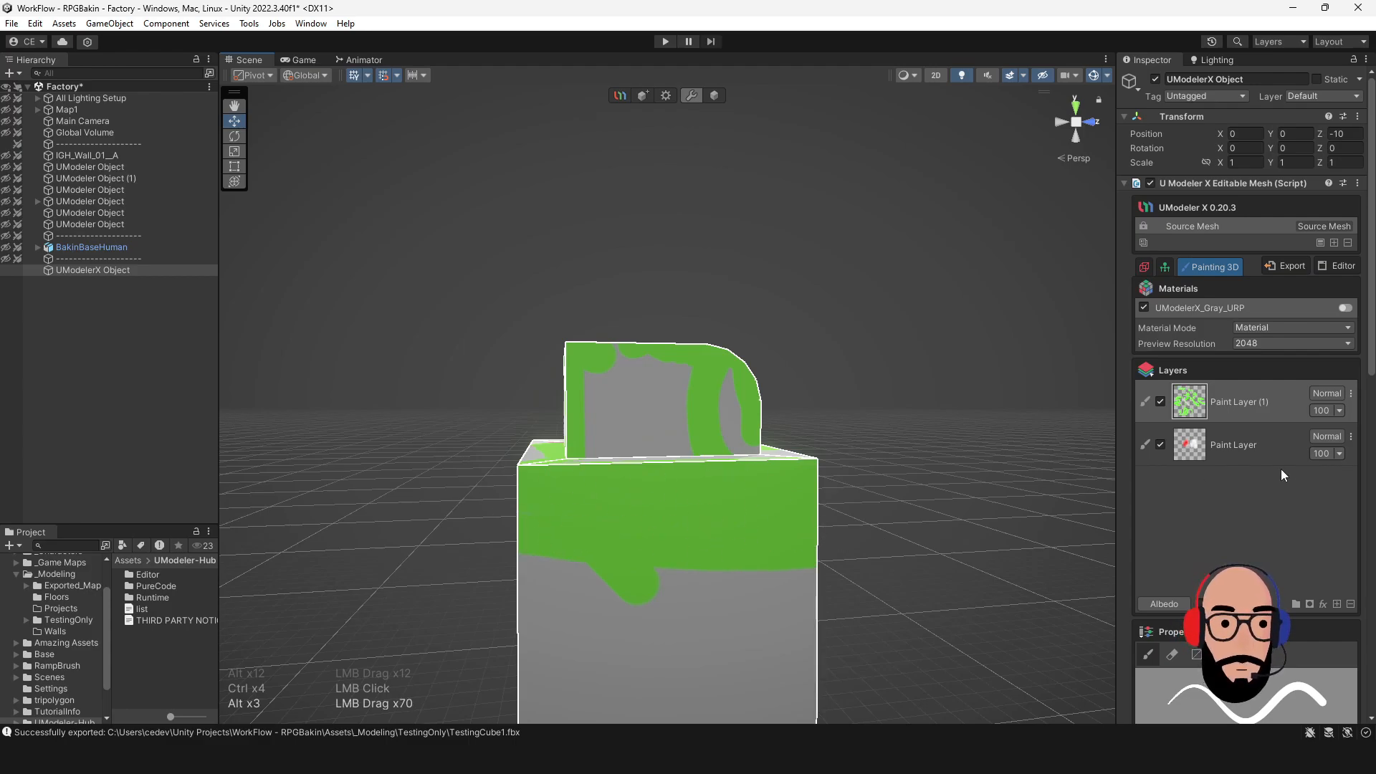
Add a new paint layer and set the brush's albedo color to light blue (10C6FF).
scroll(1282, 473, "down", 3)
left_click(1309, 449)
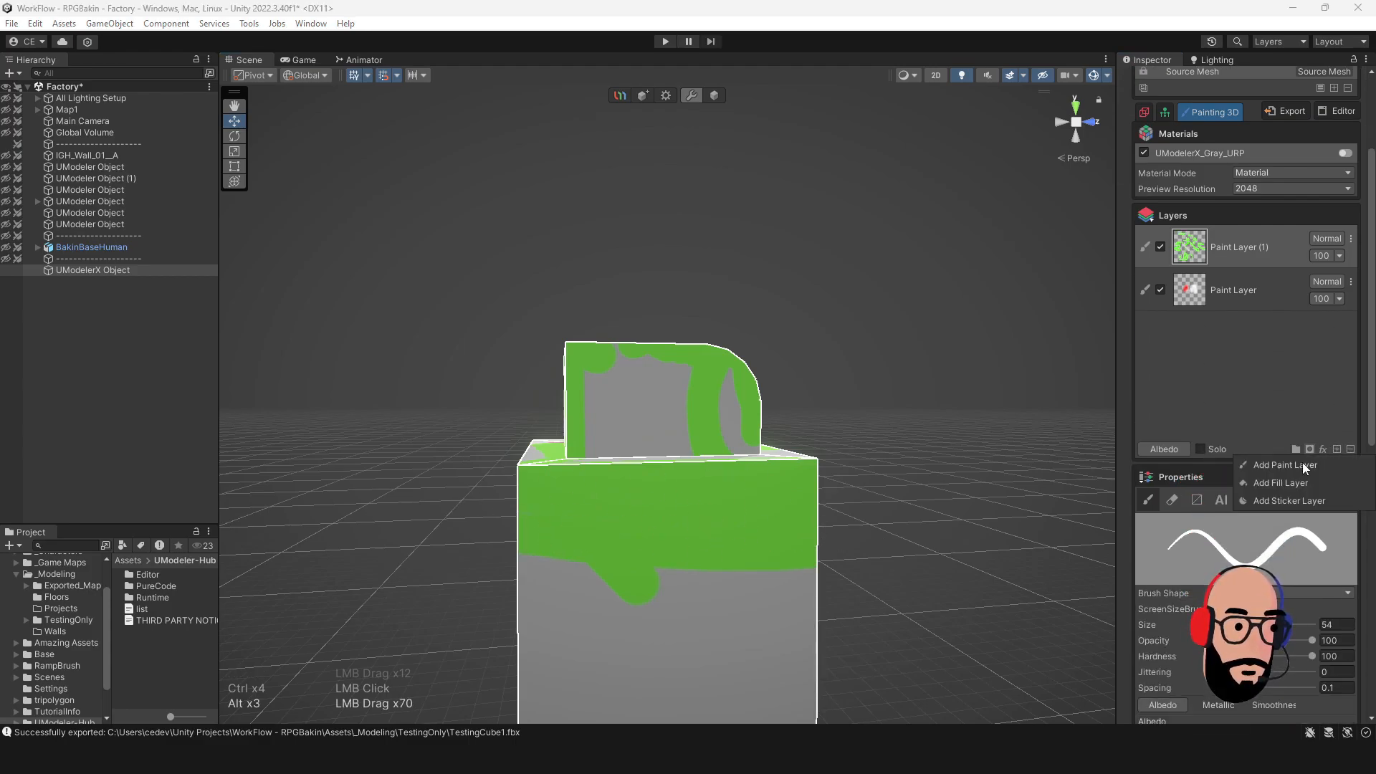
left_click(1304, 465)
scroll(1276, 515, "down", 4)
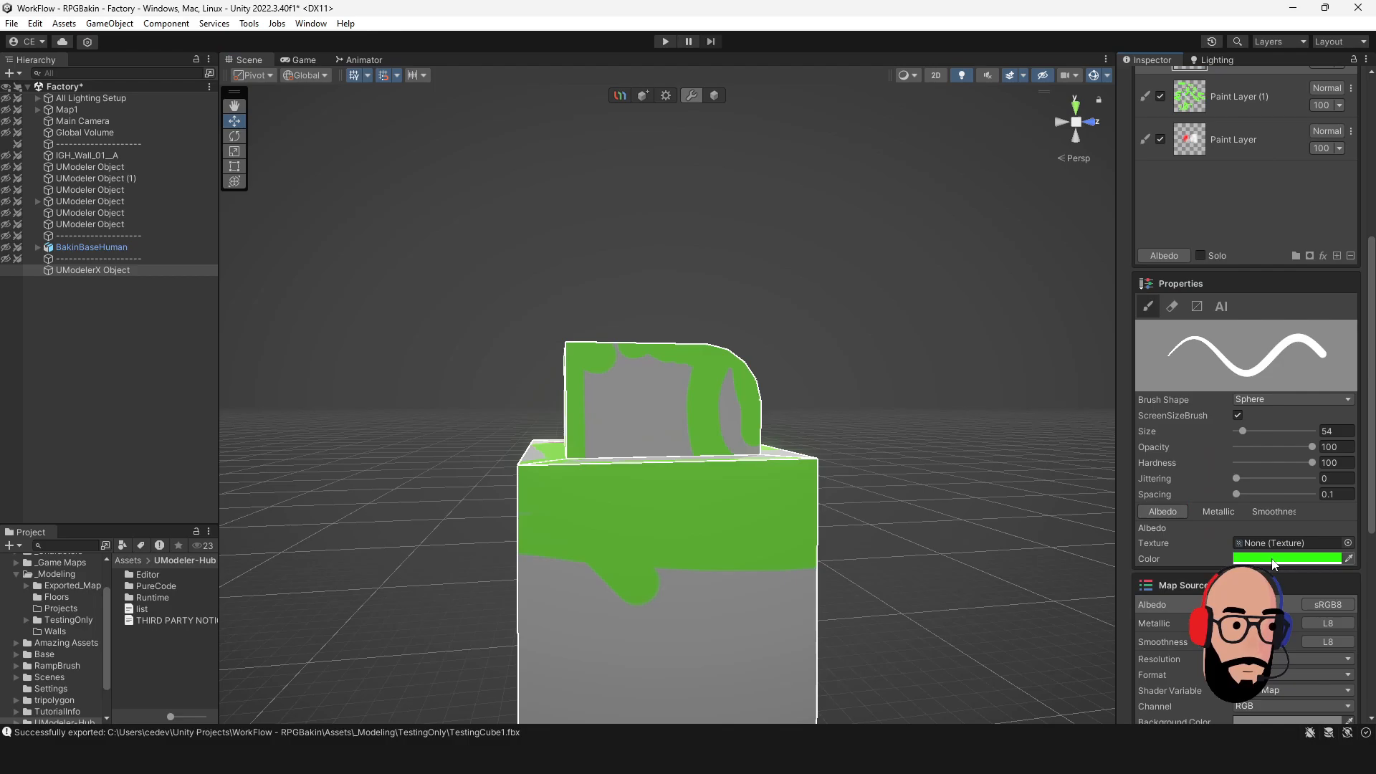
left_click(1273, 560)
left_click_drag(1234, 550, 1220, 522)
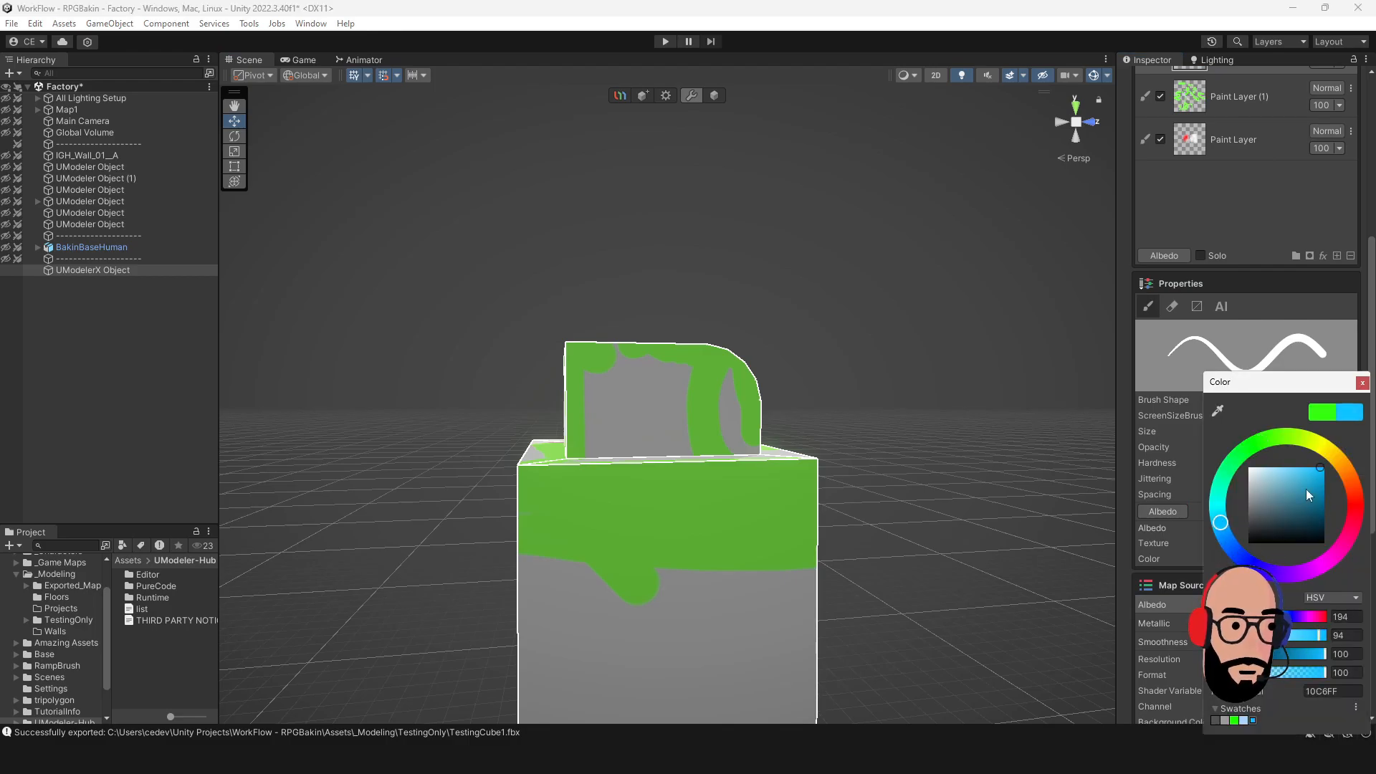
left_click(1362, 383)
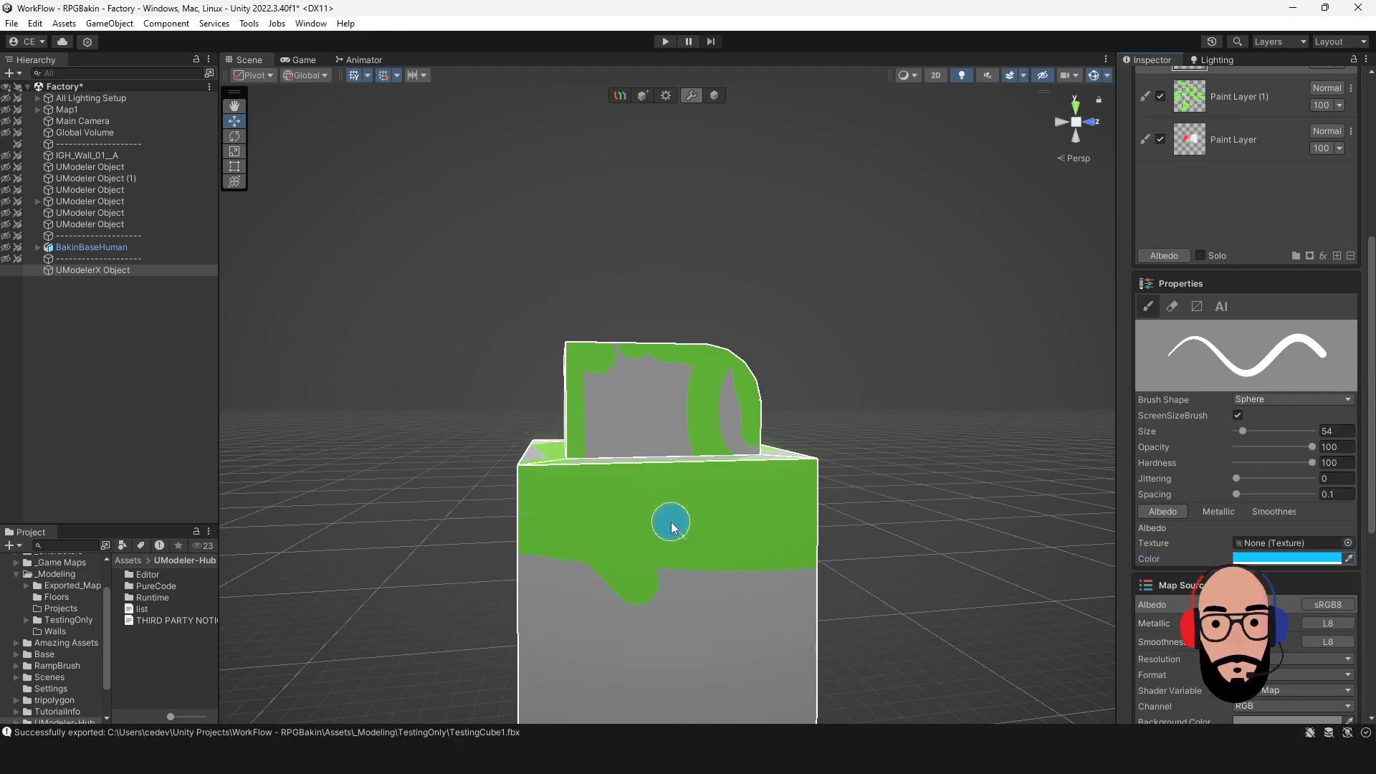
Brush crossing light blue strokes over the side faces of the lower block.
mouse_move(629, 414)
middle_mouse_down("alt")
mouse_move(660, 502)
mouse_move(660, 435)
mouse_move(696, 409)
middle_mouse_up("alt")
mouse_move(650, 396)
left_mouse_down()
mouse_move(557, 458)
mouse_move(698, 475)
mouse_move(634, 570)
mouse_move(727, 567)
left_mouse_up()
mouse_move(728, 568)
left_mouse_down("alt")
mouse_move(685, 473)
mouse_move(655, 263)
left_mouse_up("alt")
mouse_move(630, 312)
left_mouse_down()
mouse_move(493, 411)
mouse_move(493, 445)
mouse_move(767, 337)
mouse_move(758, 474)
mouse_move(526, 538)
left_mouse_up()
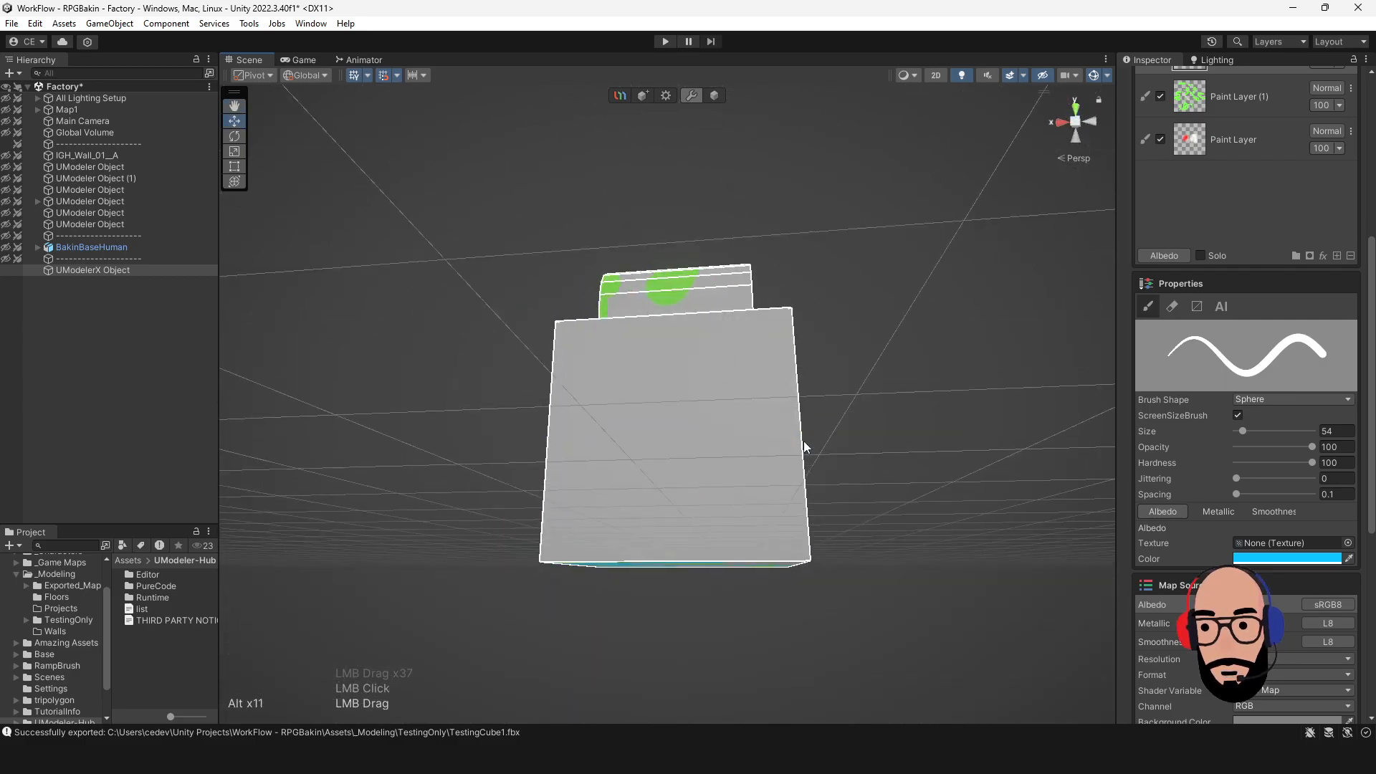
left_click_drag(803, 446, 574, 460)
left_click_drag(715, 467, 789, 548)
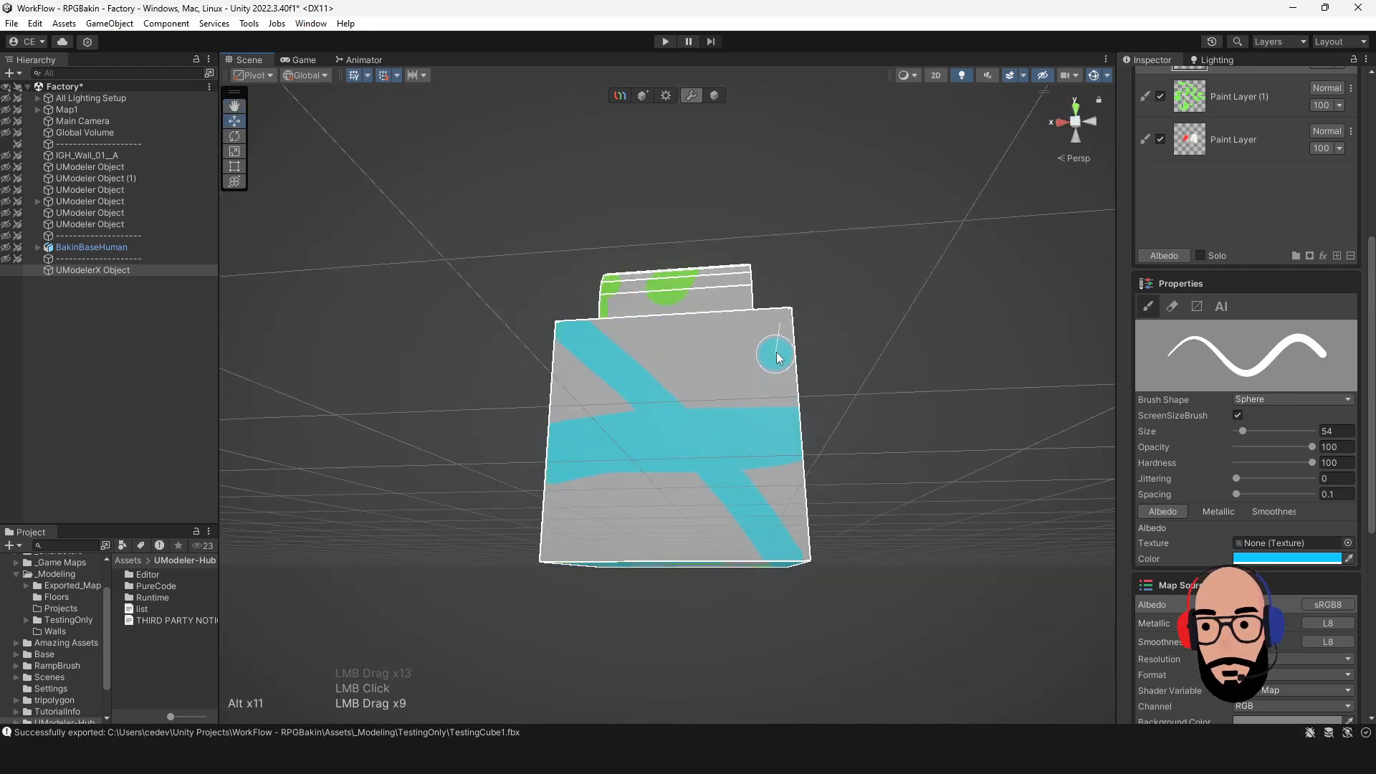
left_click_drag(780, 307, 604, 531)
mouse_move(777, 337)
left_mouse_down("alt")
mouse_move(876, 469)
mouse_move(762, 391)
mouse_move(727, 470)
mouse_move(540, 355)
left_mouse_up("alt")
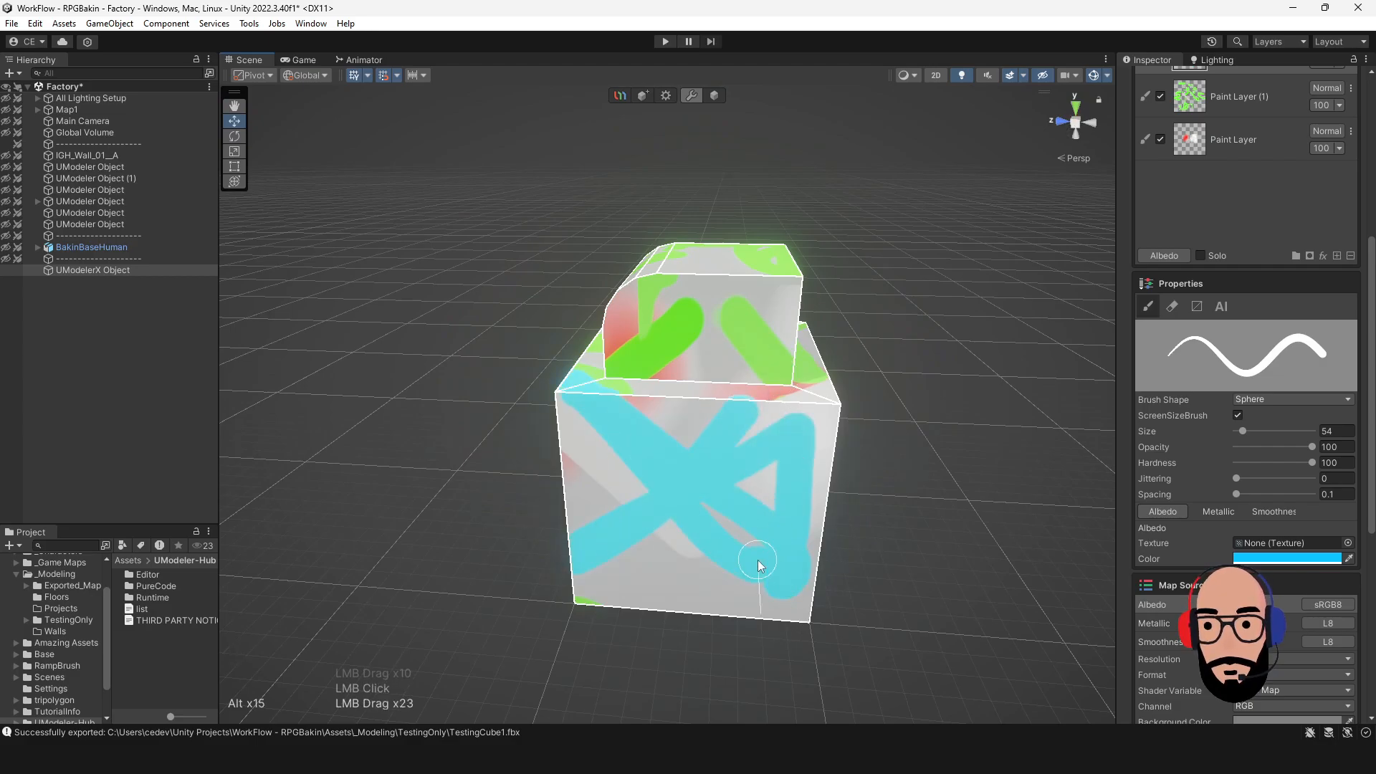
scroll(754, 502, "down", 5)
mouse_move(753, 501)
left_mouse_down("alt")
mouse_move(423, 439)
mouse_move(827, 443)
mouse_move(772, 424)
mouse_move(794, 383)
left_mouse_up("alt")
scroll(759, 378, "up", 2)
middle_click_drag(729, 374, 748, 423)
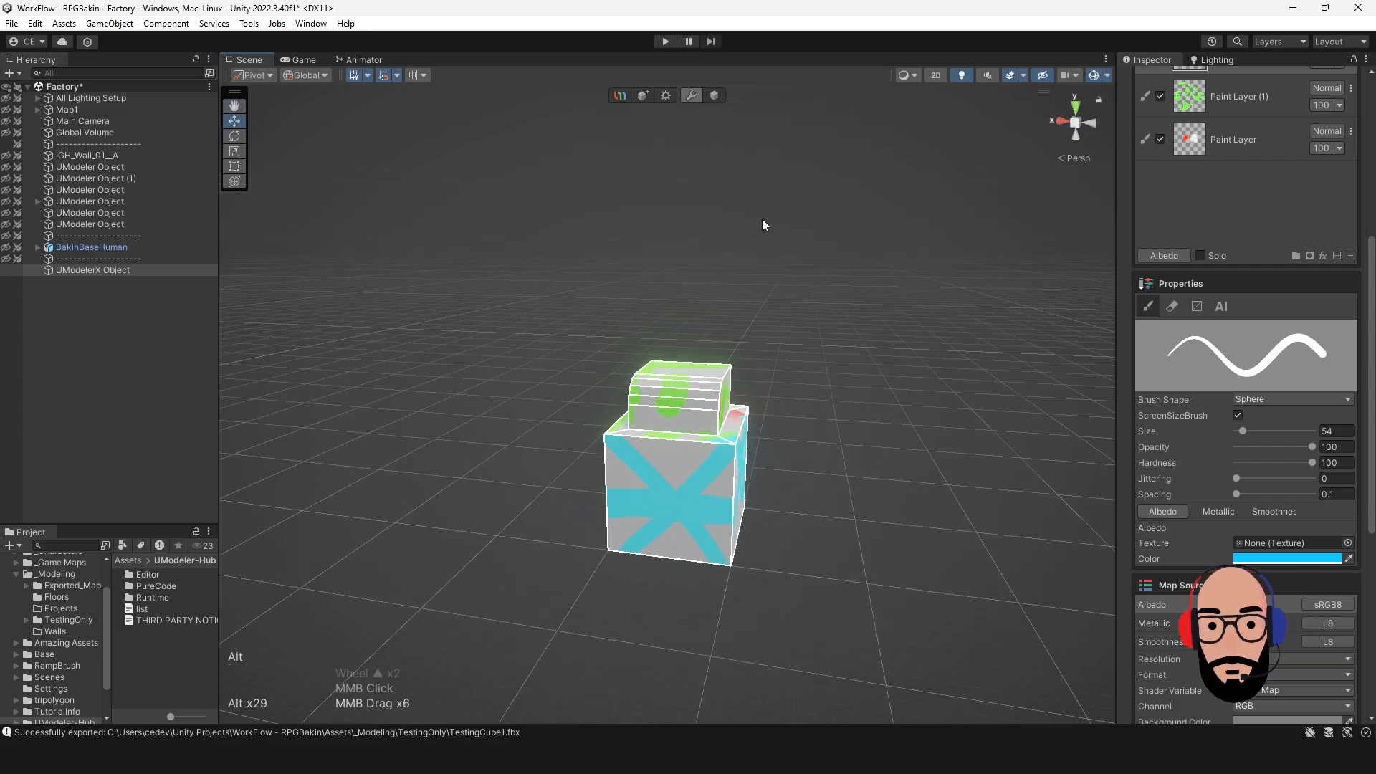
Switch to the Object tool, deselect and reselect the painted object, and check its layers and Map Source settings.
left_click(714, 97)
left_click_drag(685, 388, 895, 395, "alt")
left_click(896, 395)
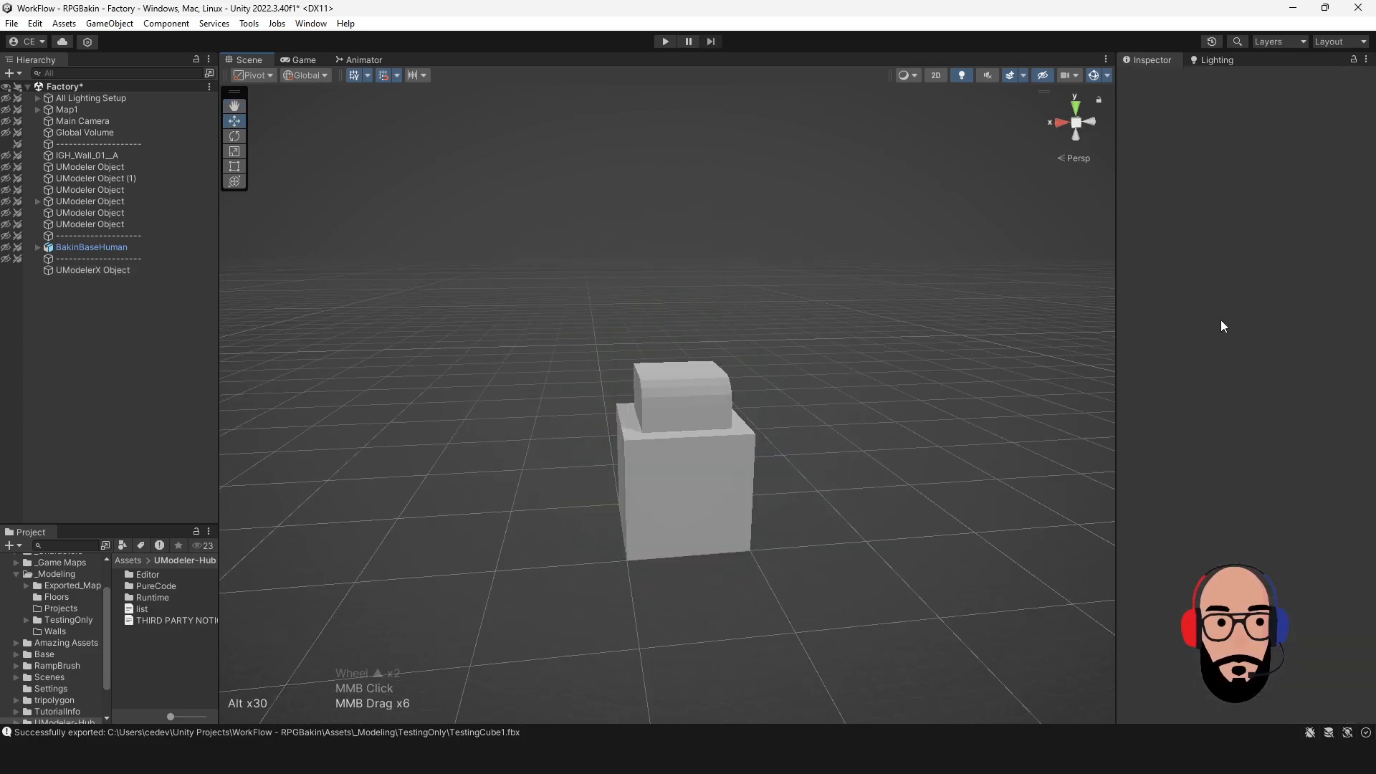
left_click(632, 440)
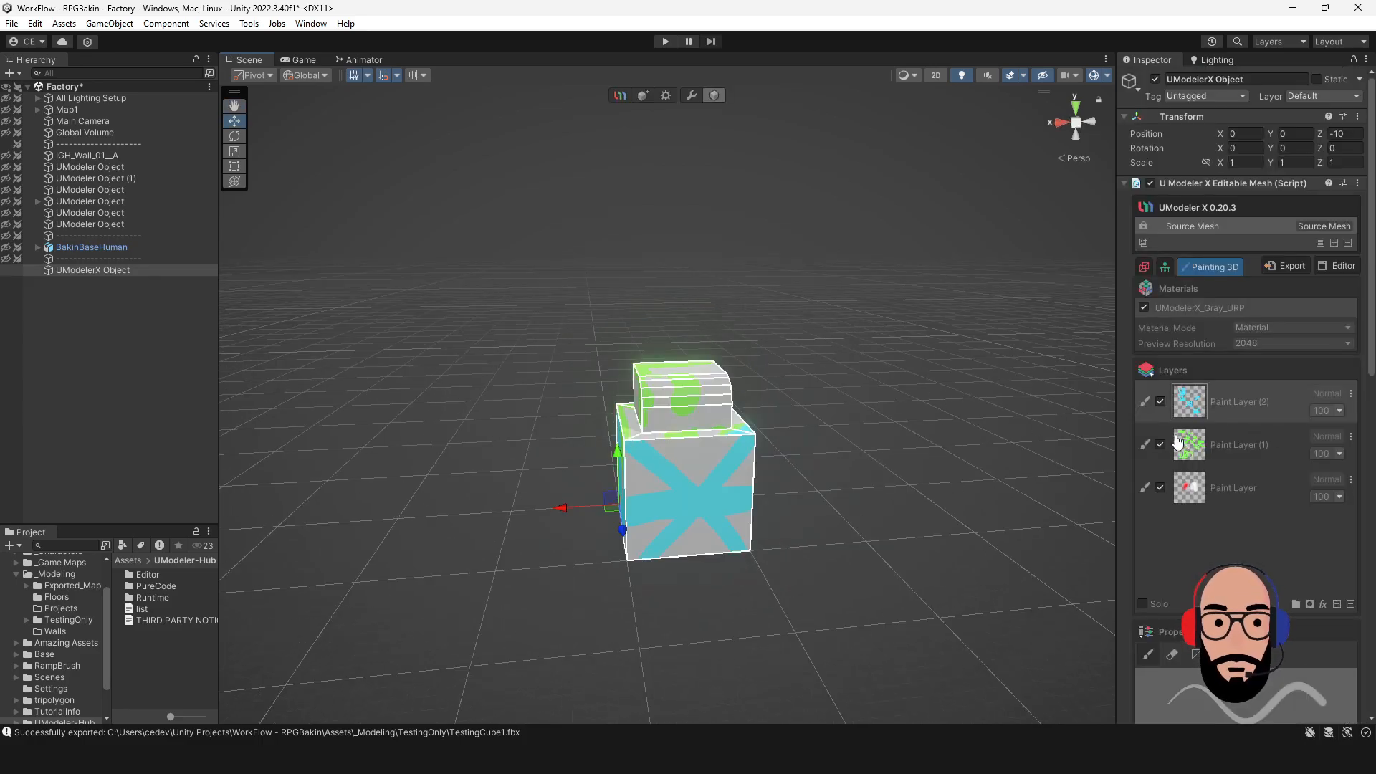
scroll(1204, 480, "down", 10)
scroll(1206, 487, "down", 8)
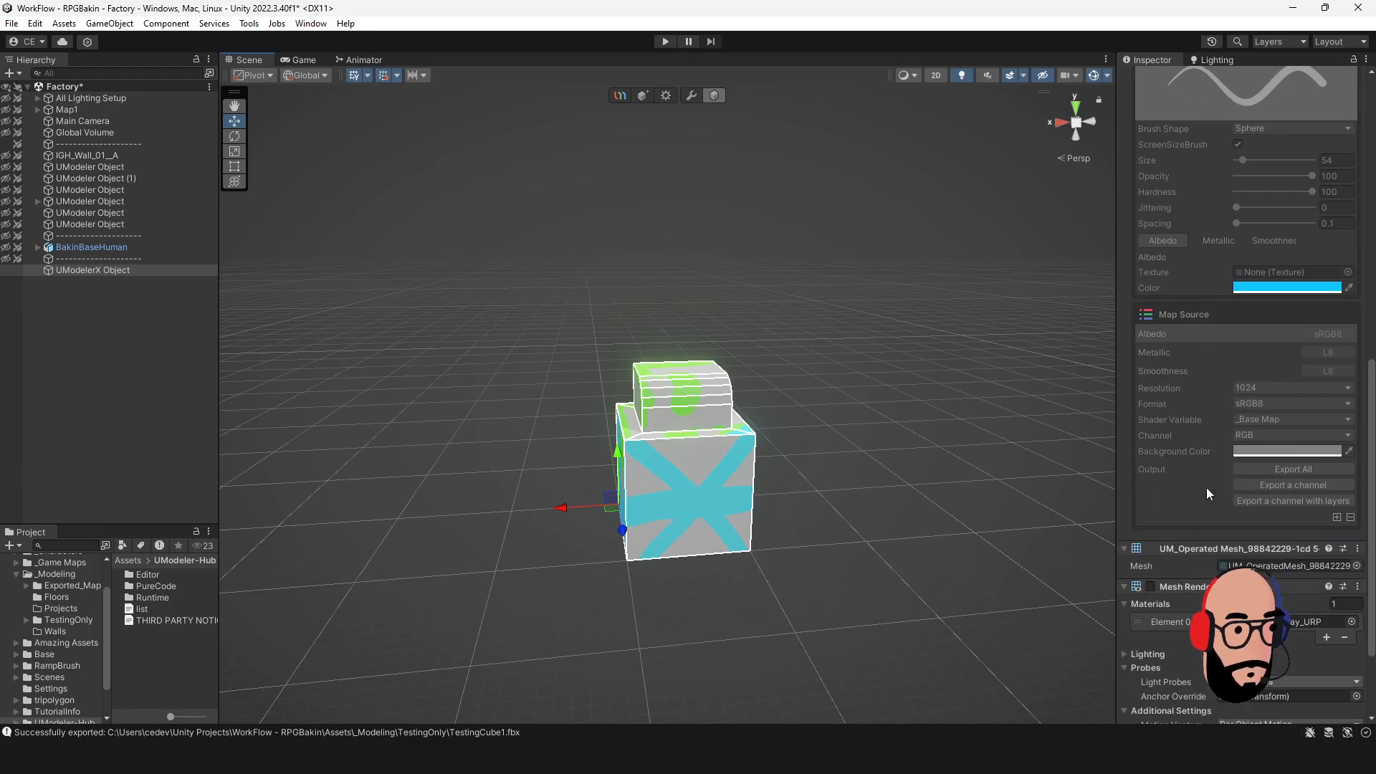
scroll(1203, 491, "up", 10)
scroll(1201, 496, "up", 10)
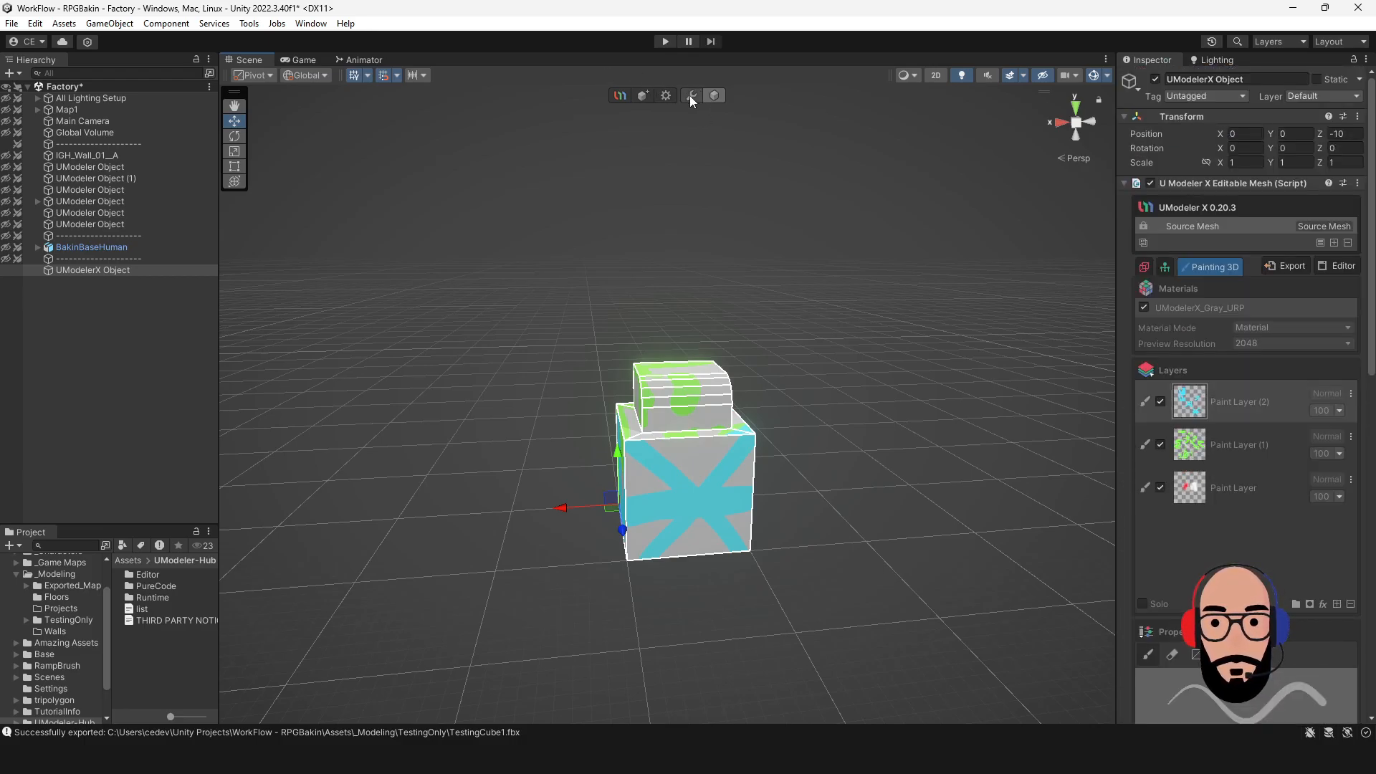
Reactivate the brush tool and export all maps as UModelerX Object-Albedo.png into the Assets/_Modeling folder.
left_click(690, 96)
left_click_drag(854, 296, 655, 311, "alt")
scroll(1257, 464, "down", 7)
scroll(1253, 475, "down", 7)
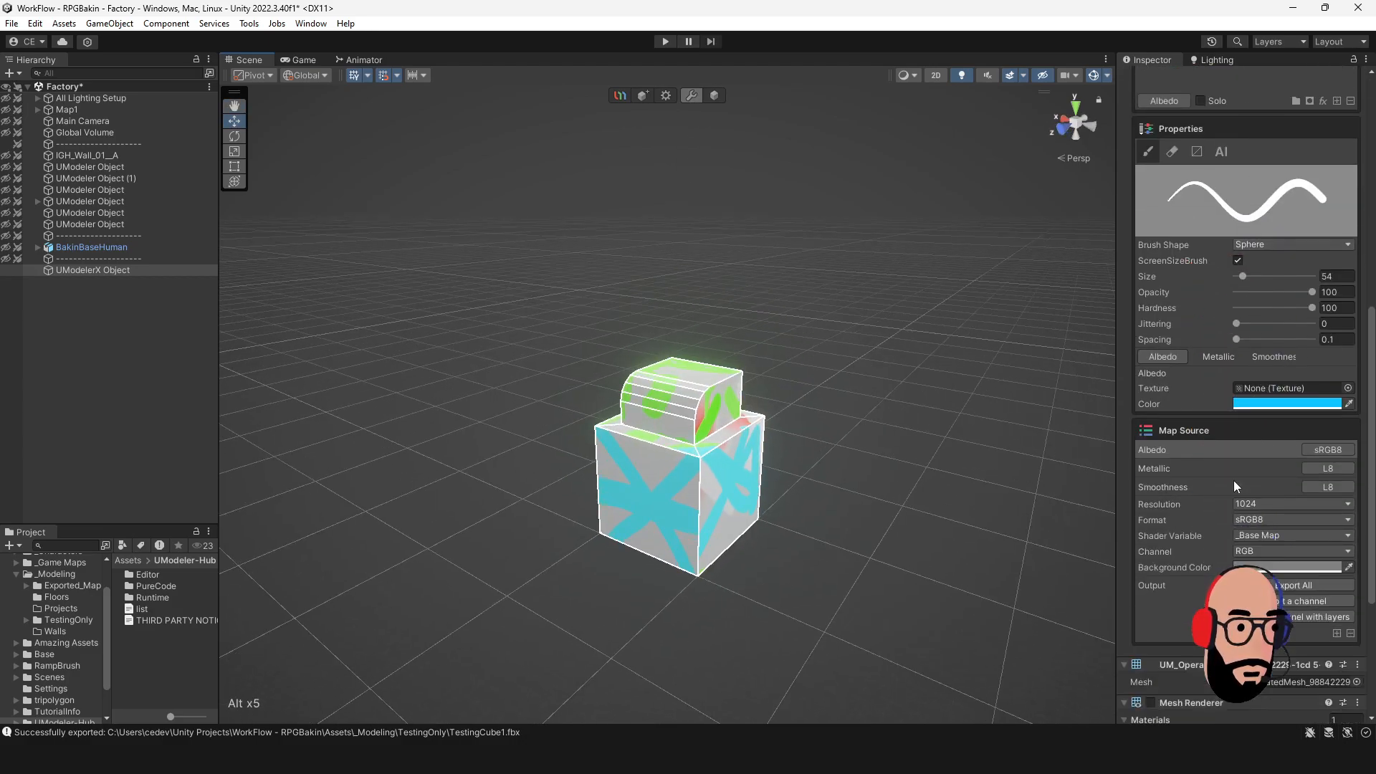
scroll(1223, 473, "down", 4)
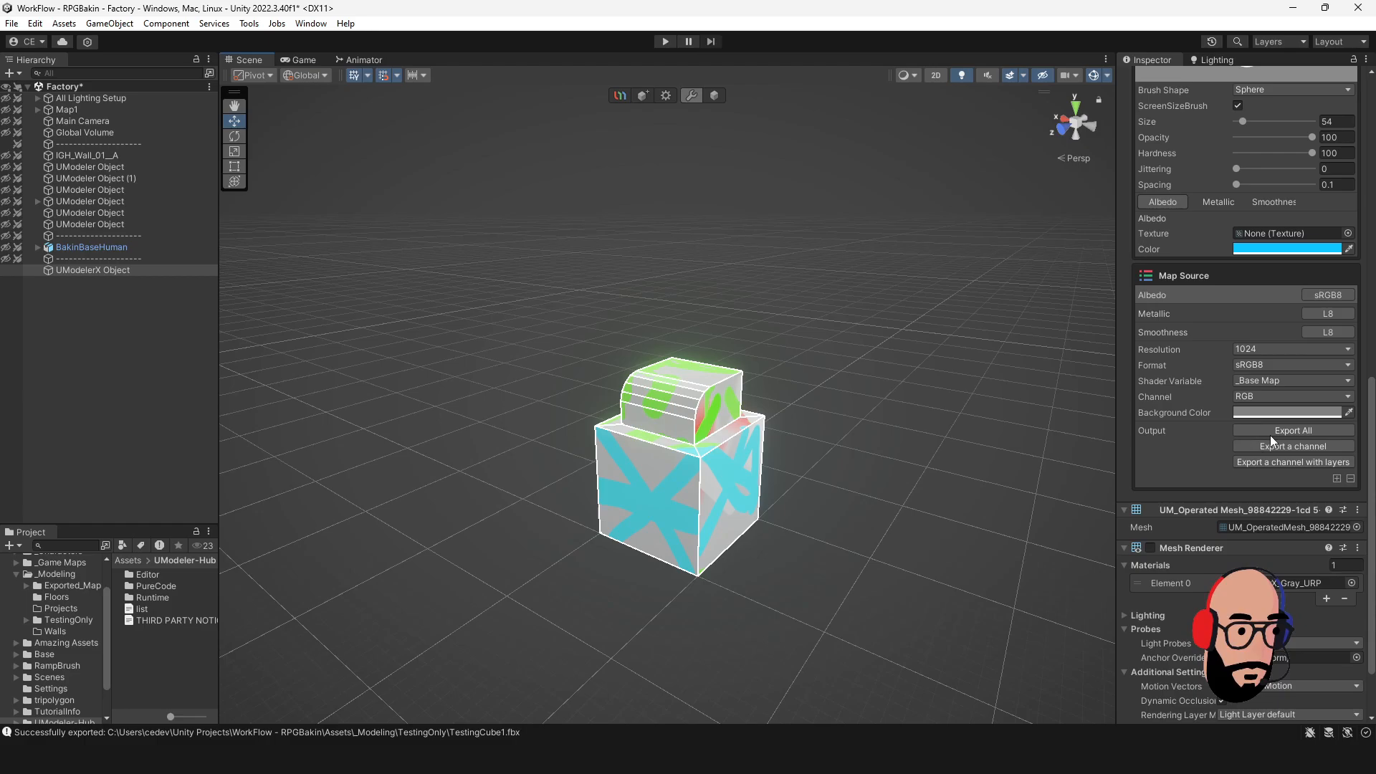
scroll(1237, 440, "up", 3)
scroll(1234, 443, "up", 10)
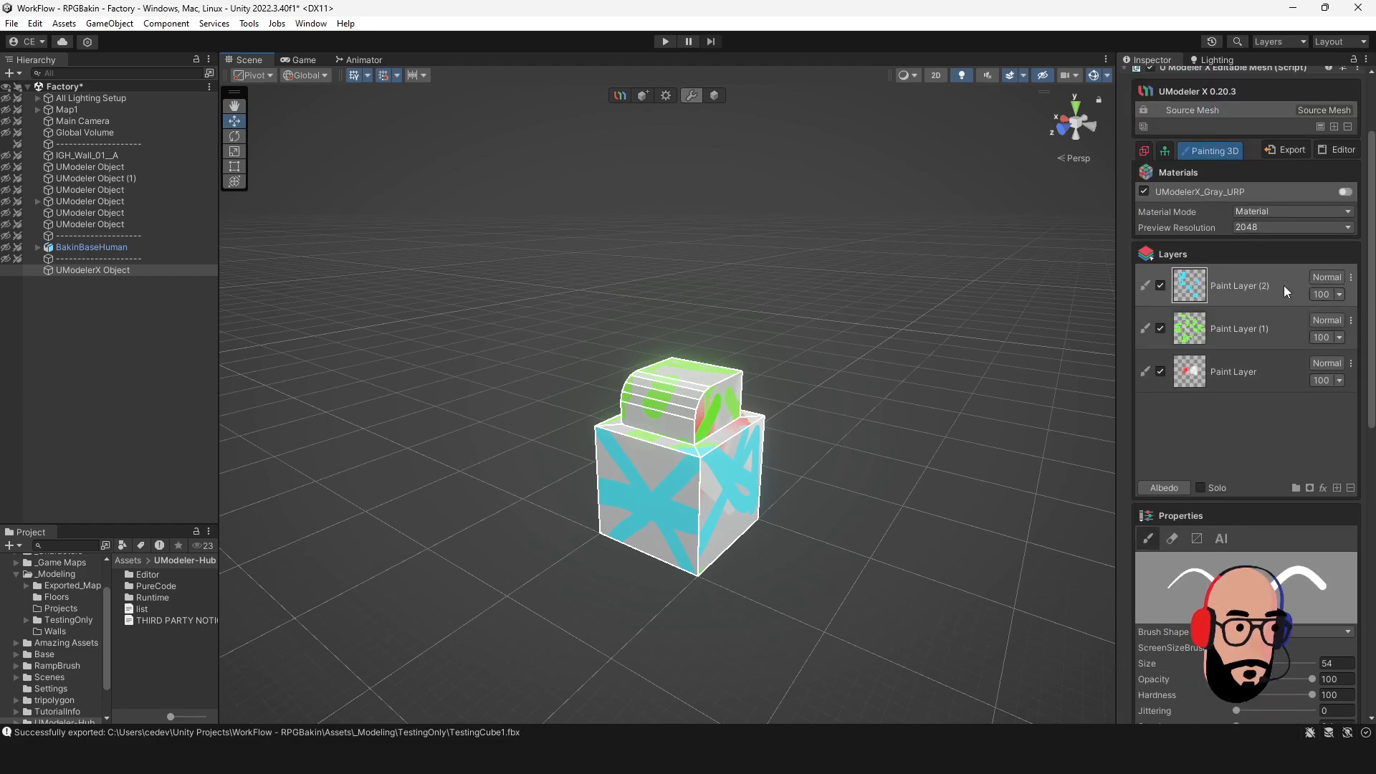
scroll(1247, 358, "down", 5)
scroll(1231, 420, "down", 10)
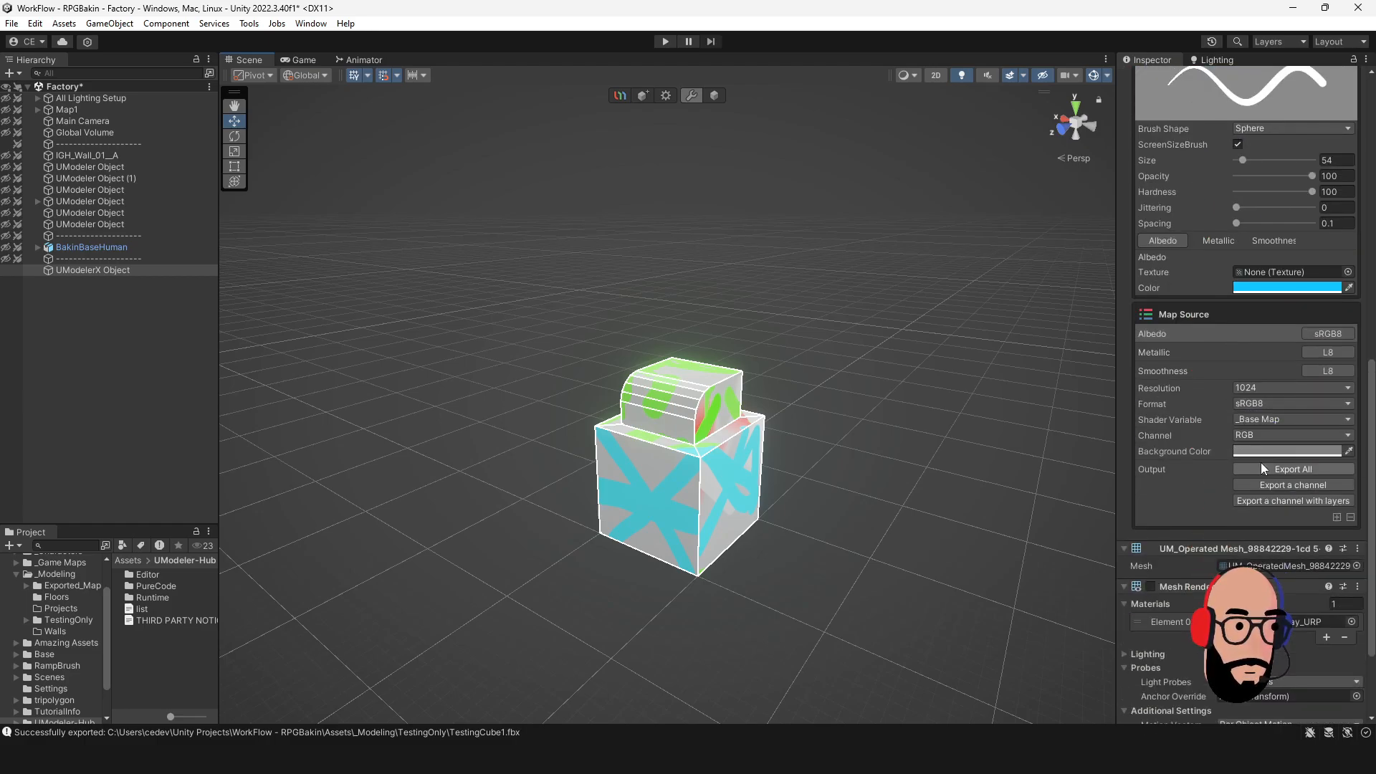
left_click(1275, 470)
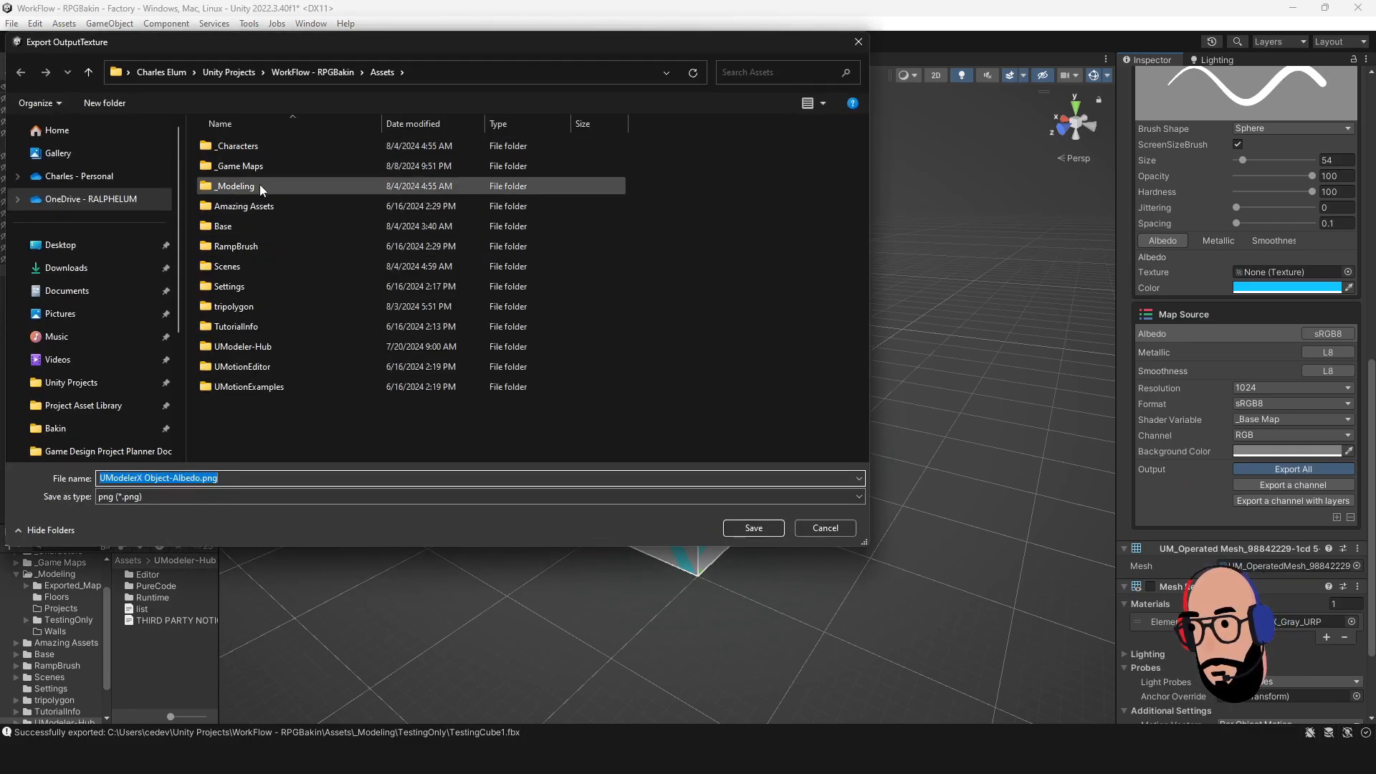
left_click(239, 188)
double_click(239, 187)
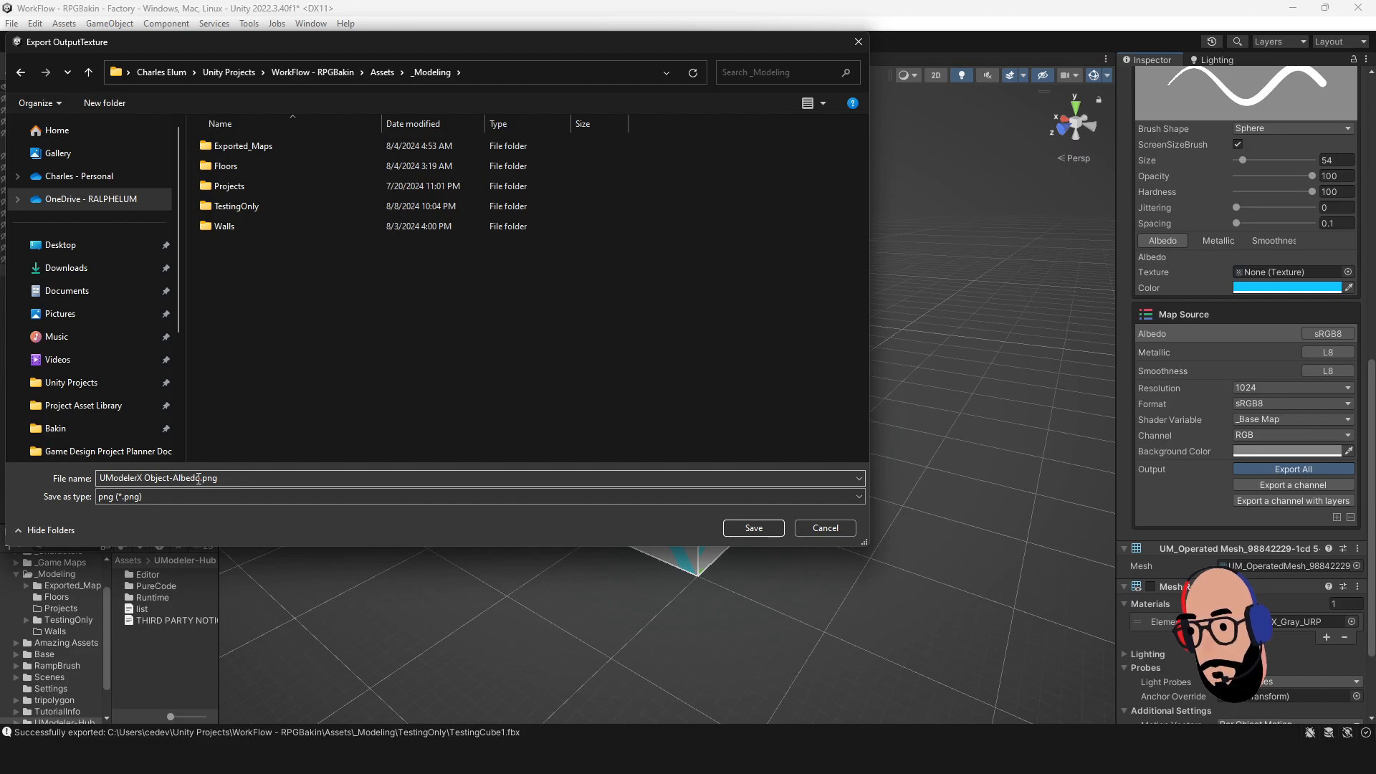
left_click(733, 528)
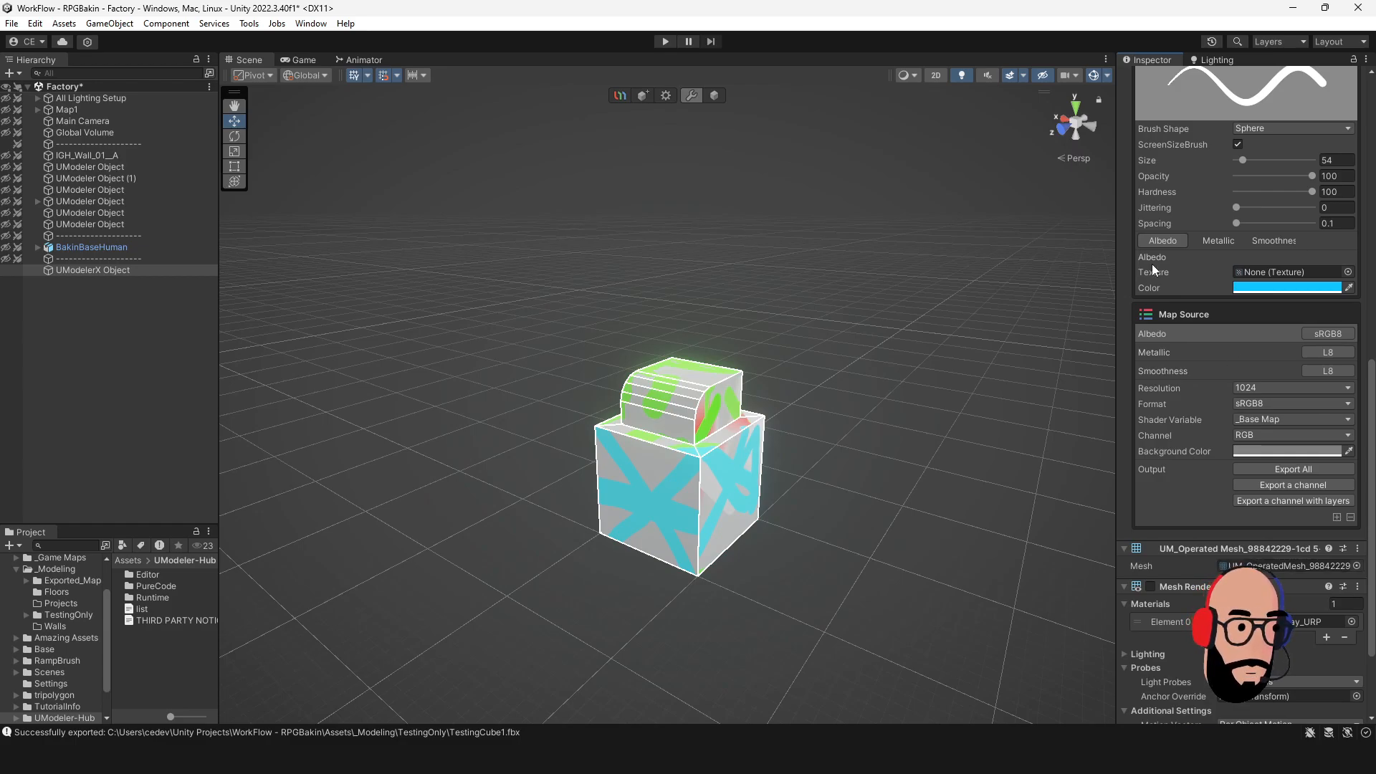
Switch to the Object tool and change the object from Painting 3D to Modeling mode.
left_click(715, 97)
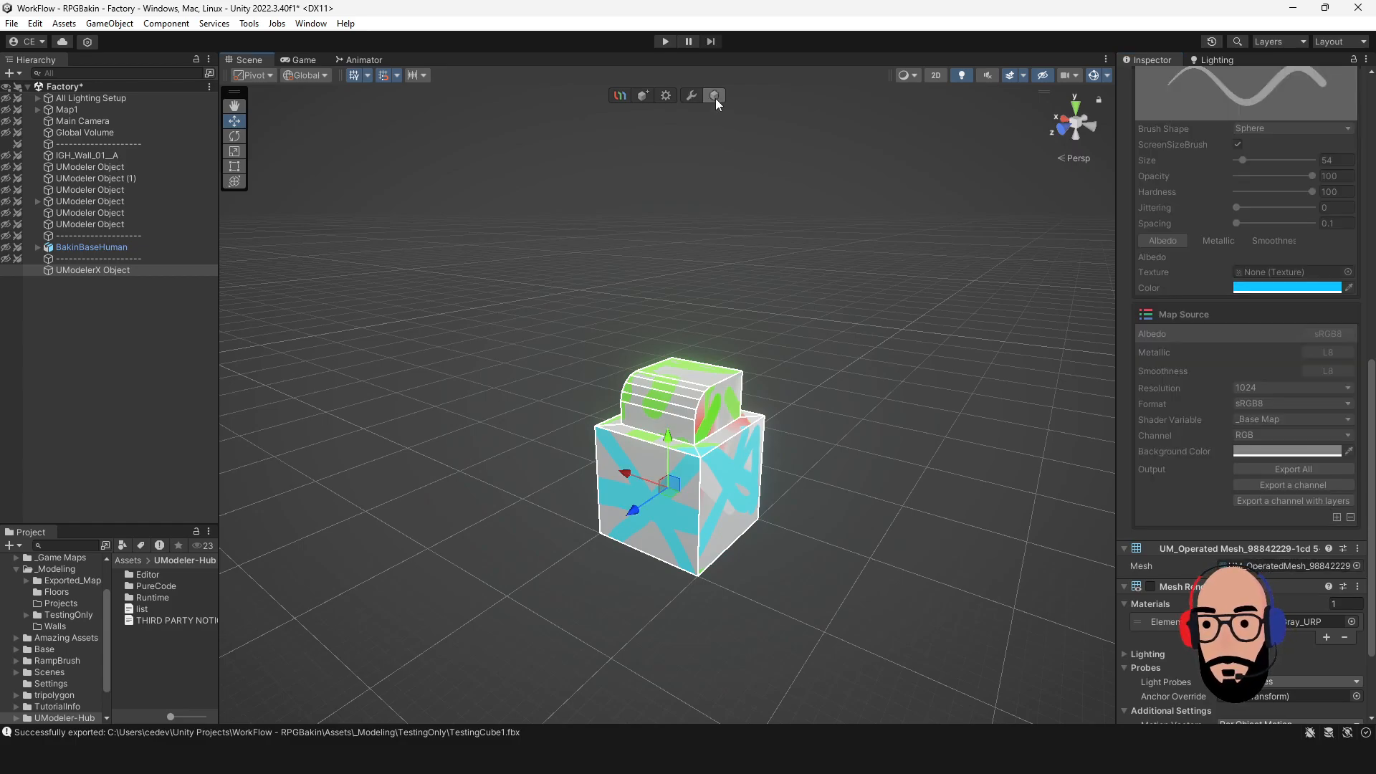
left_click(698, 426)
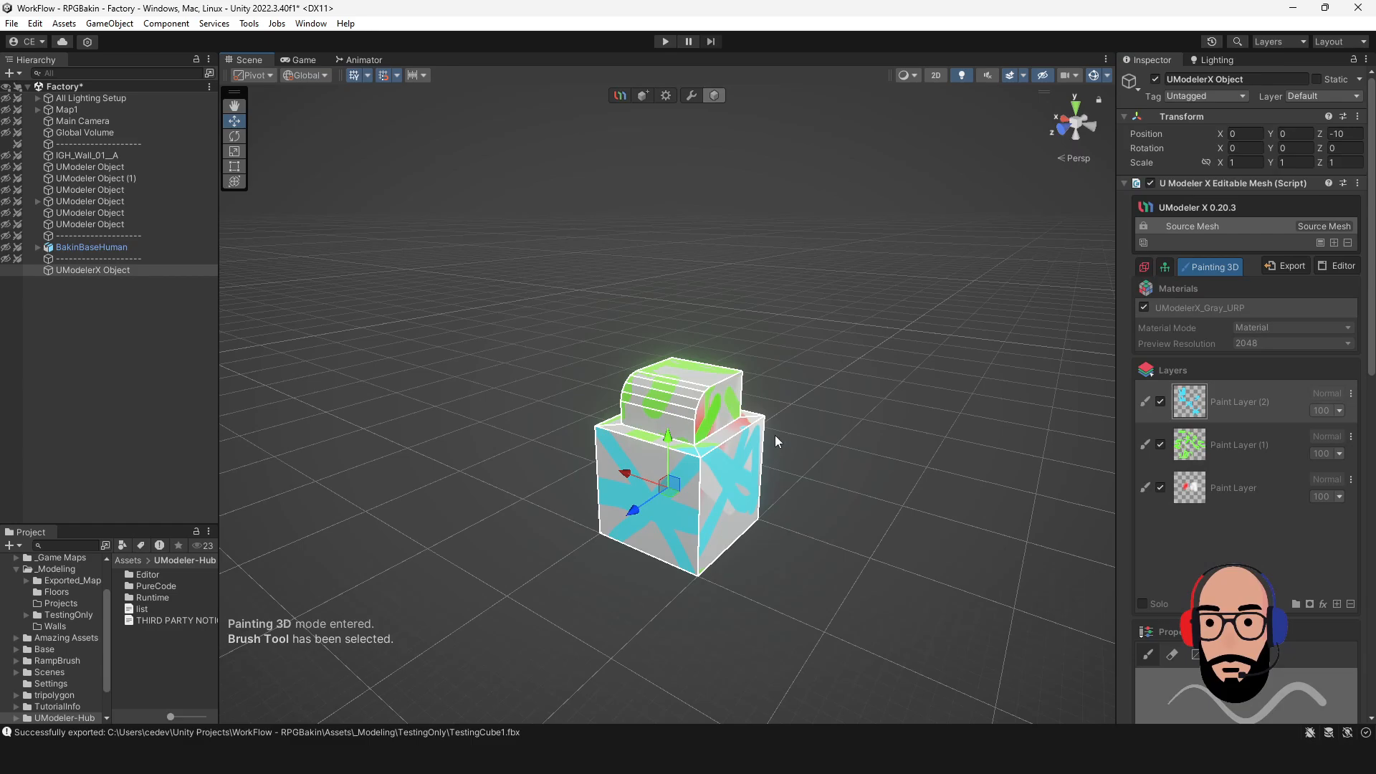
left_click(1147, 267)
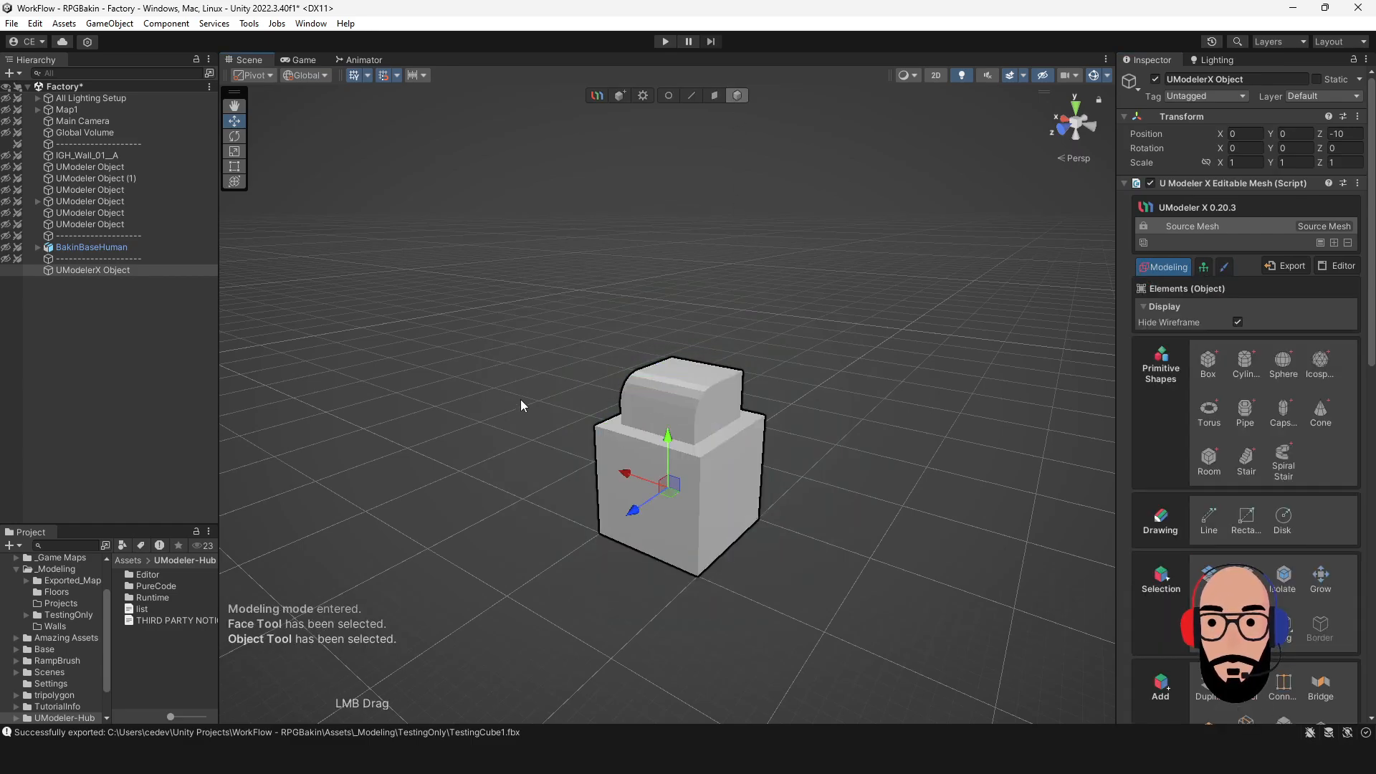
left_click_drag(523, 406, 657, 412, "alt")
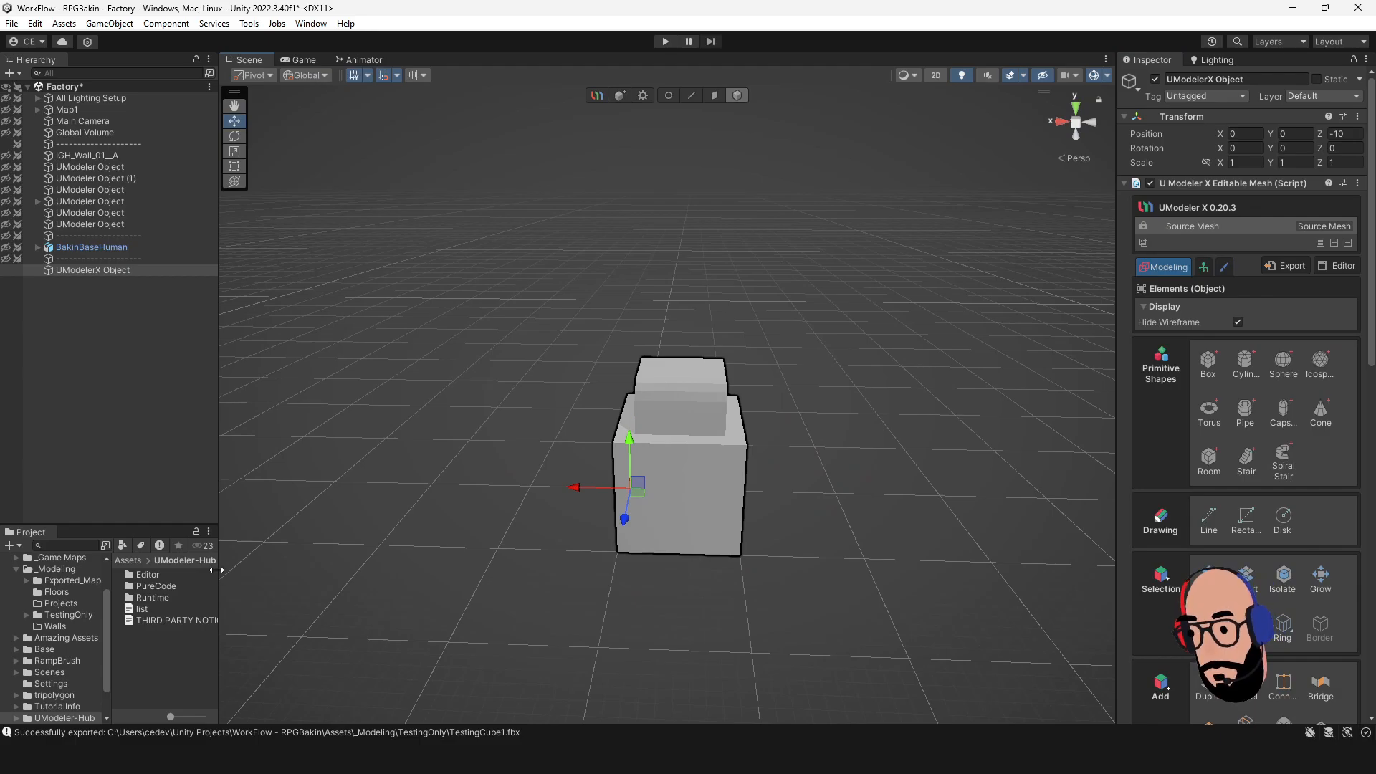
Open the _Modeling folder in an enlarged Project window and enlarge the preview of the UModelerX Object-Albedo texture.
left_click_drag(216, 570, 288, 569)
left_click_drag(107, 526, 107, 439)
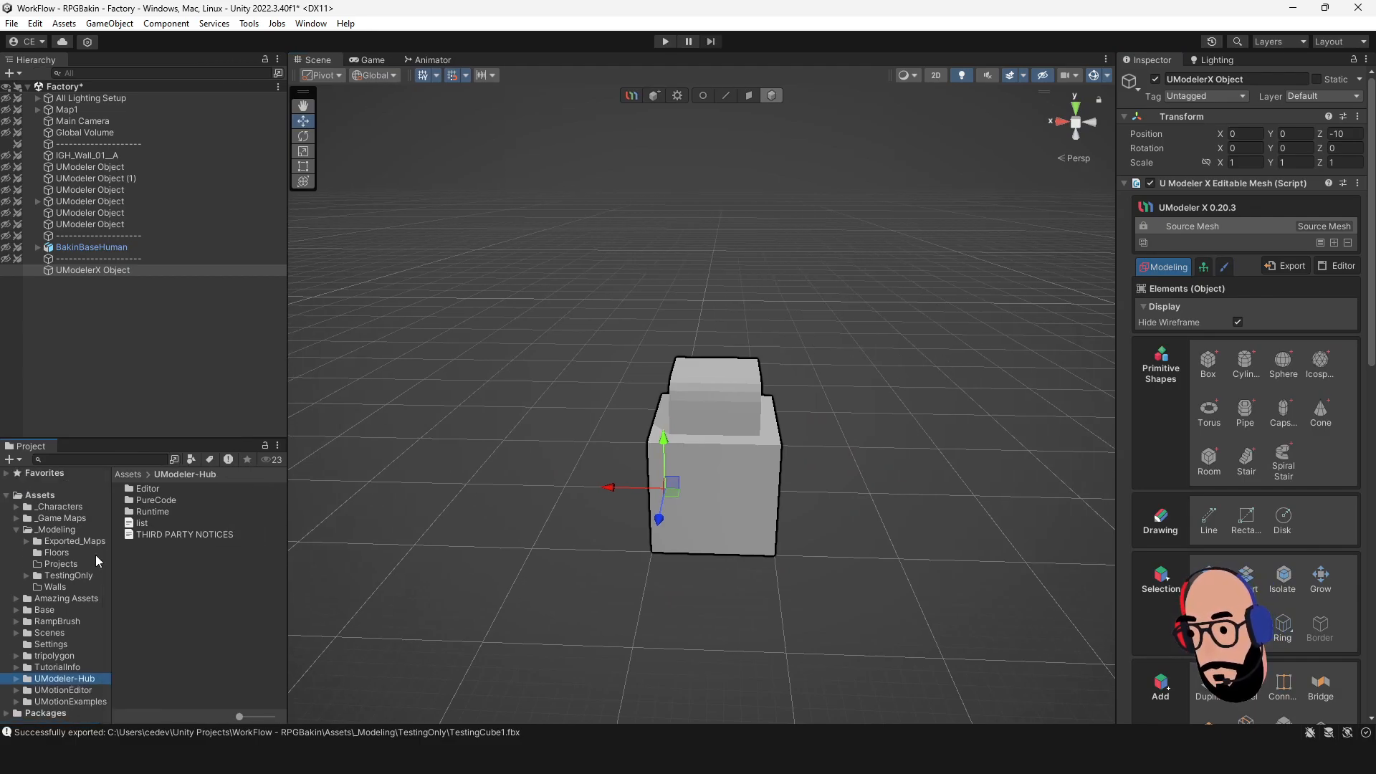
left_click(58, 533)
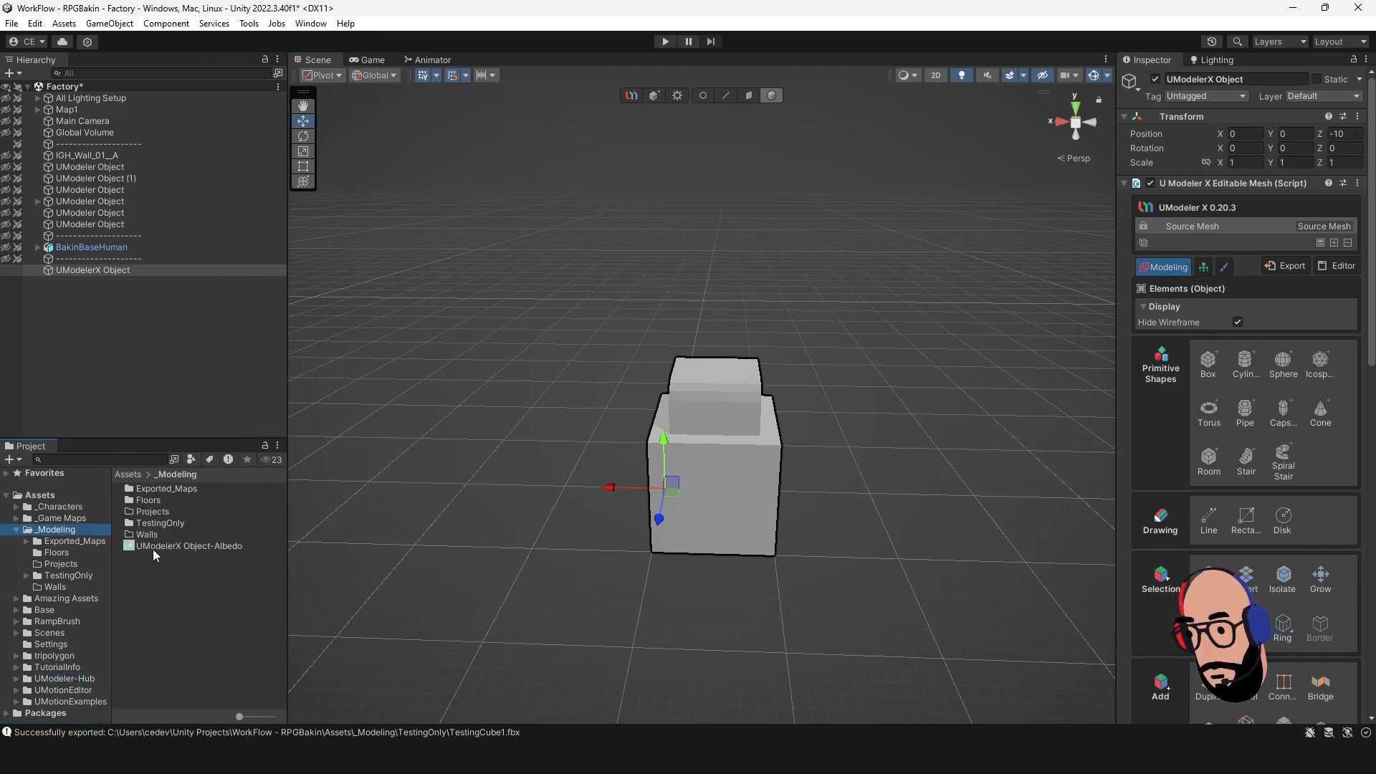
left_click(153, 548)
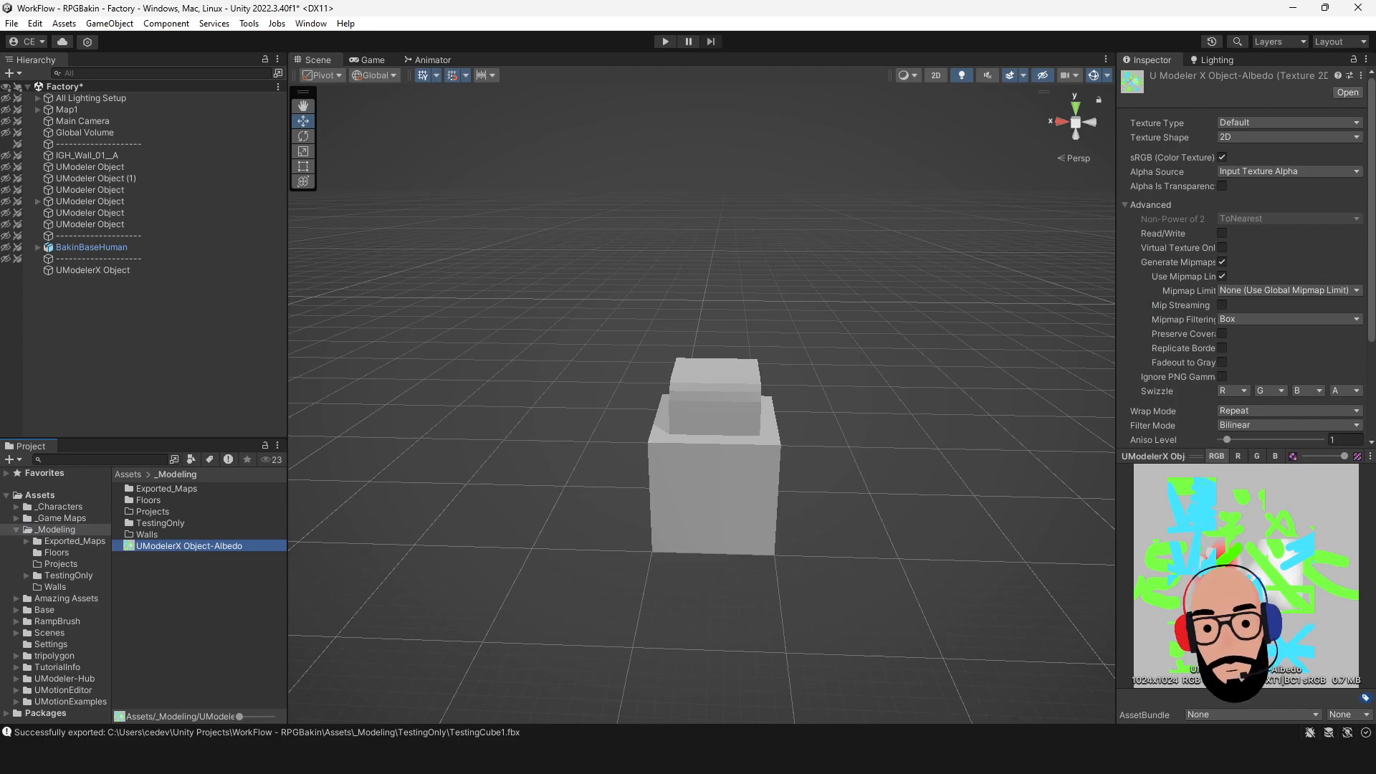
left_click_drag(1231, 455, 1211, 400)
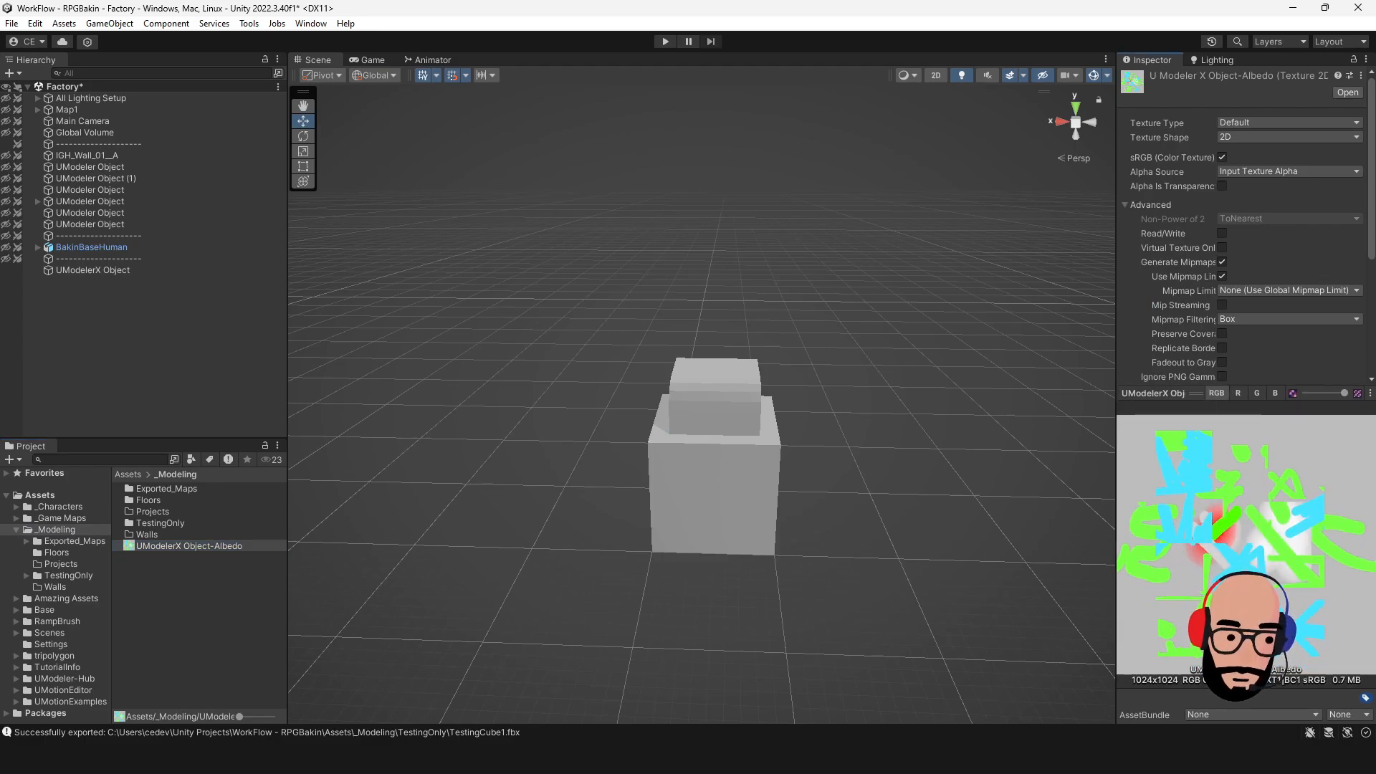
Create a material named UModMat in the _Modeling folder and assign the UModelerX Object-Albedo texture as its Base Map.
right_click(163, 569)
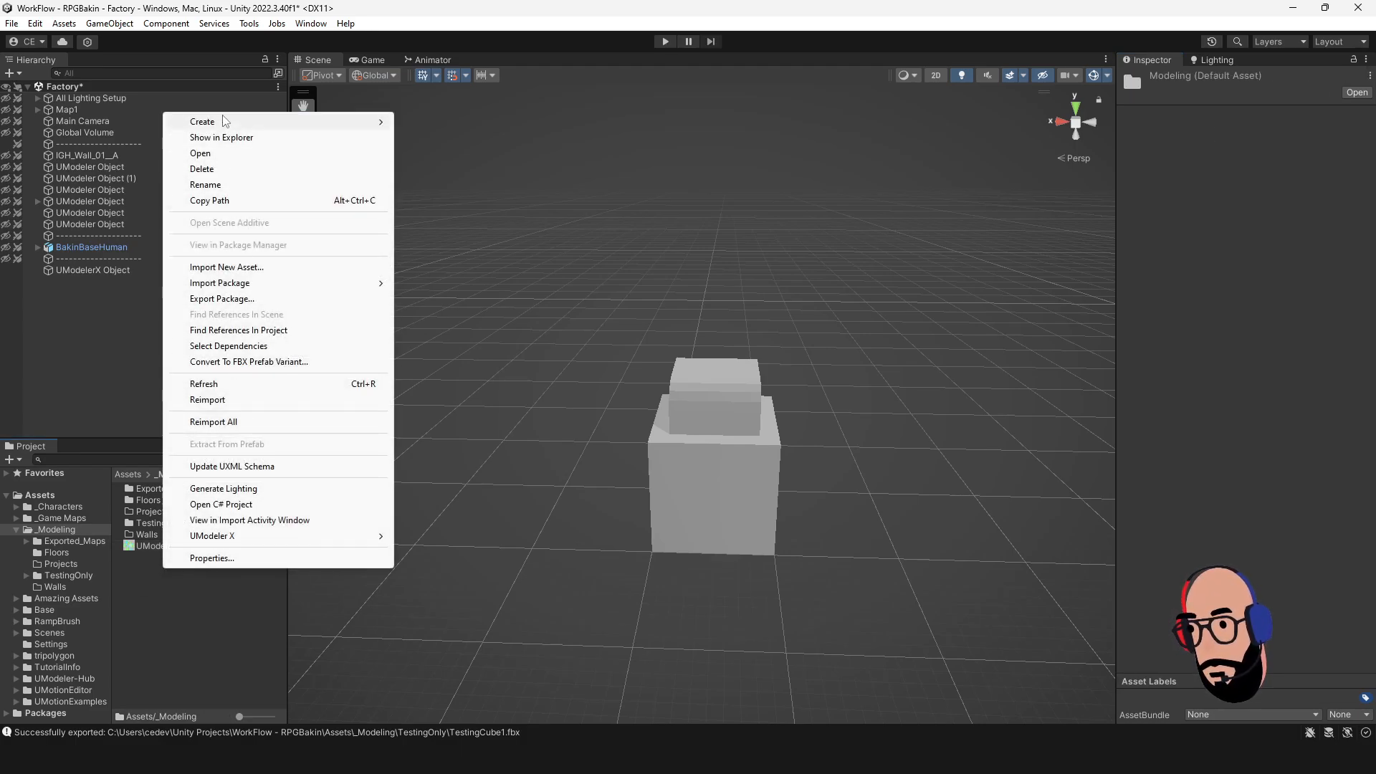
mouse_move(224, 123)
left_click(460, 381)
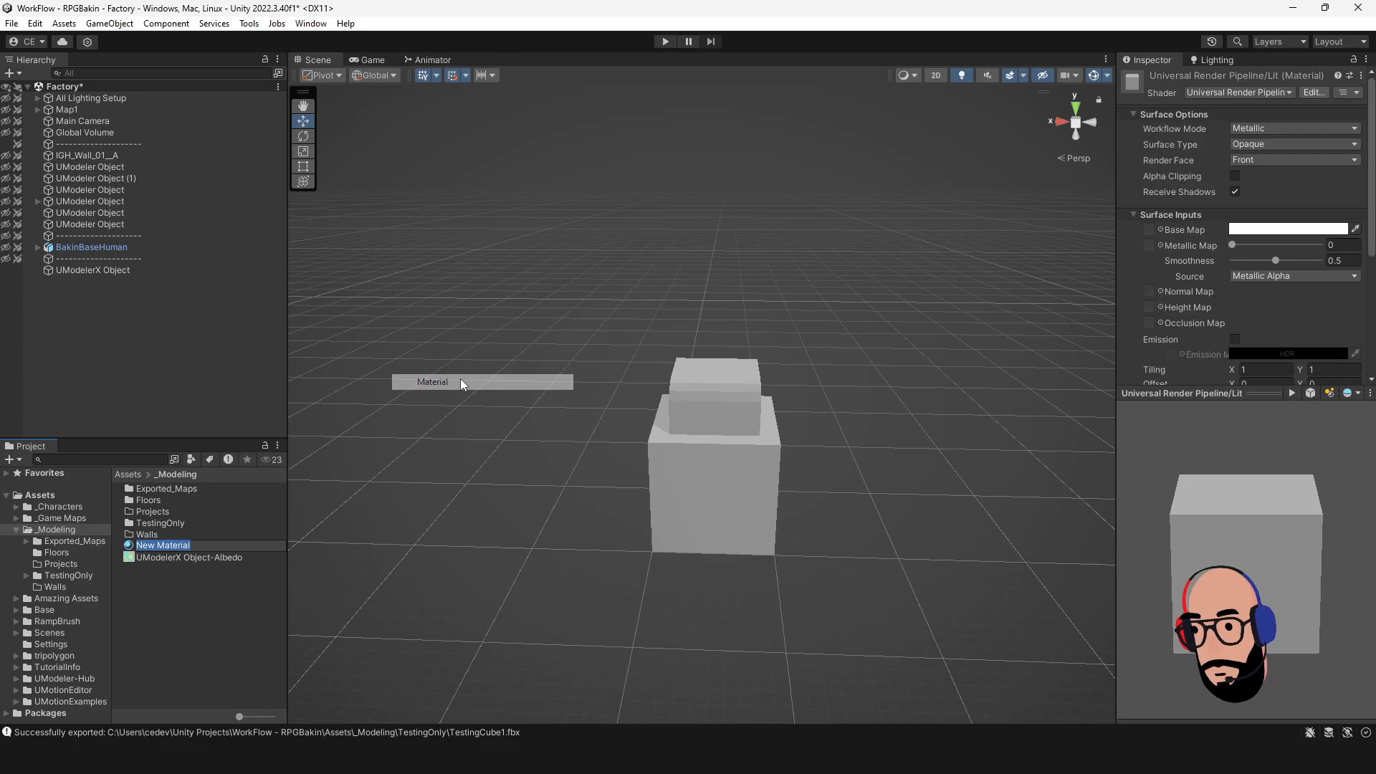
type("UM")
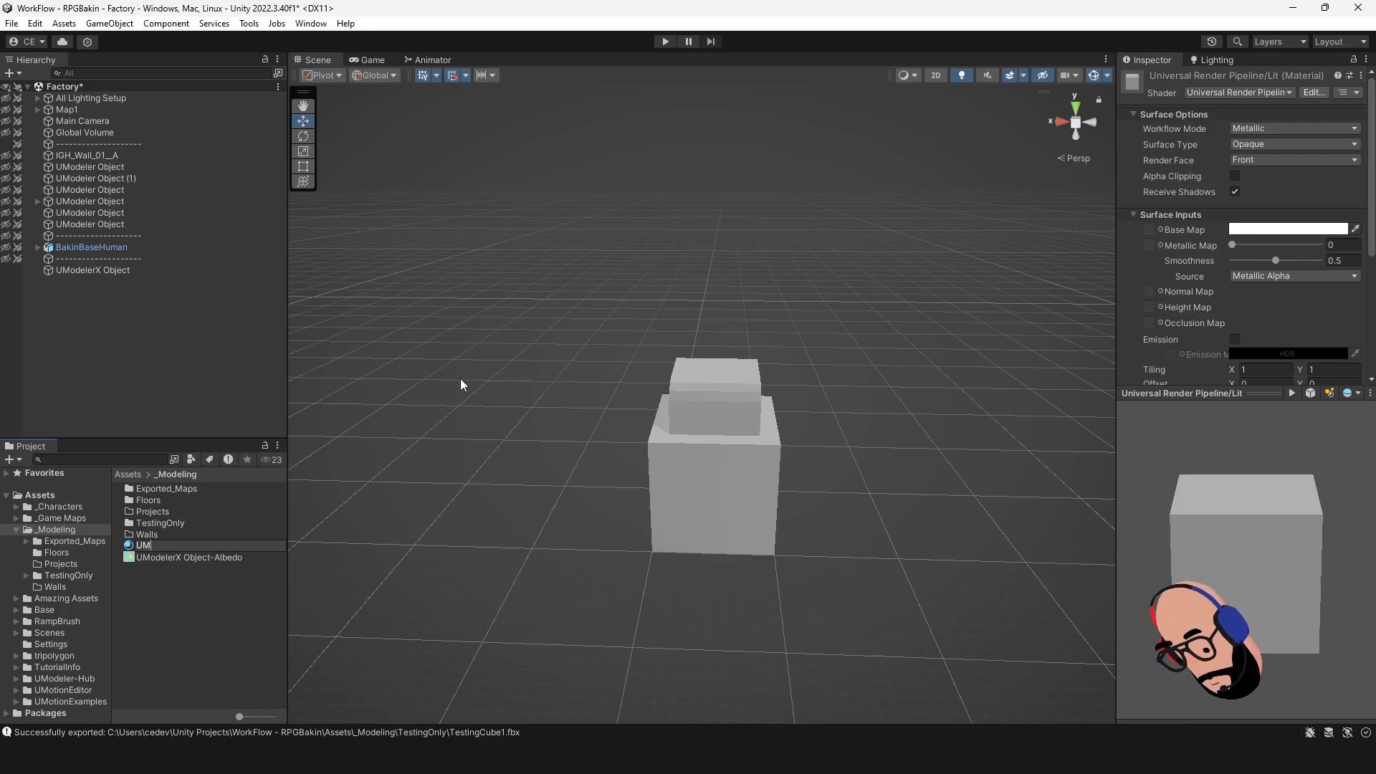
type("odMat")
key("Return")
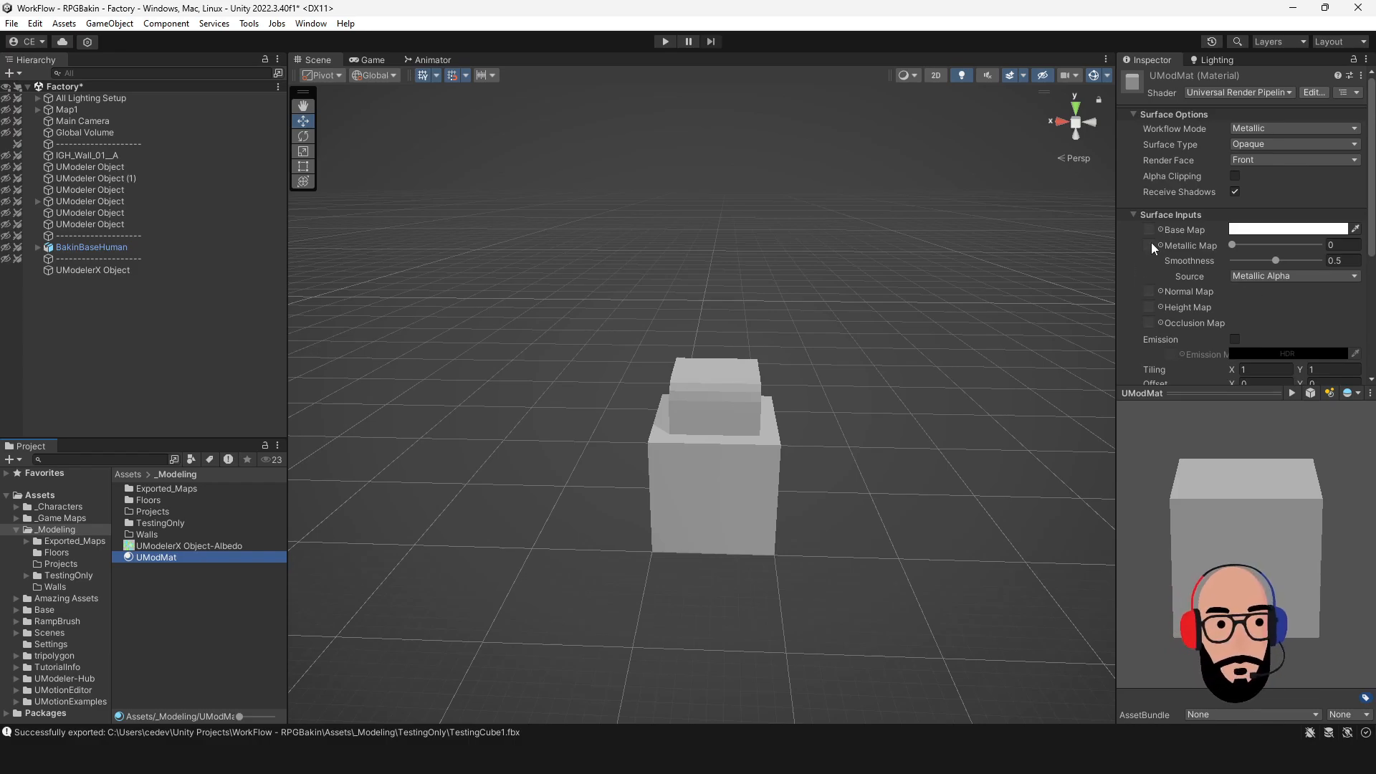
left_click_drag(180, 546, 1150, 232)
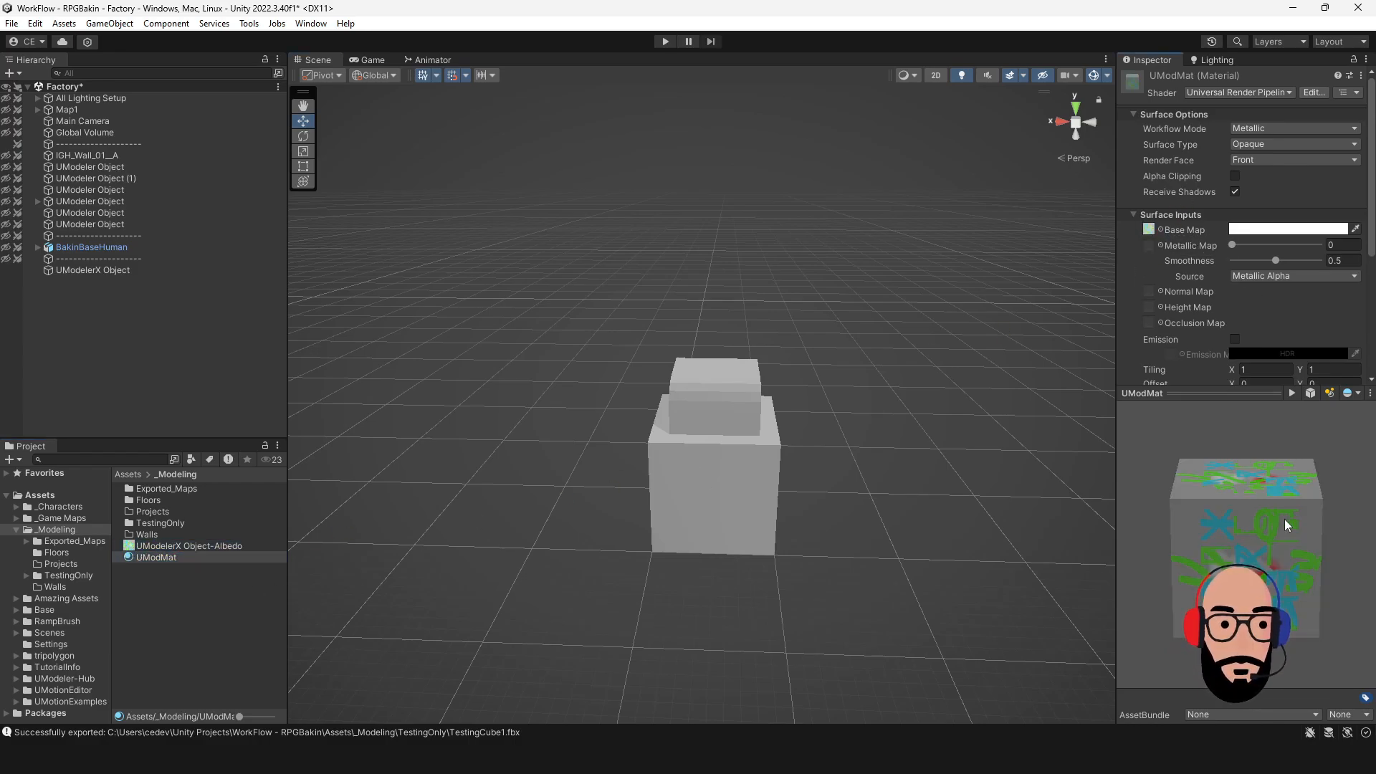
left_click_drag(1284, 519, 1233, 582)
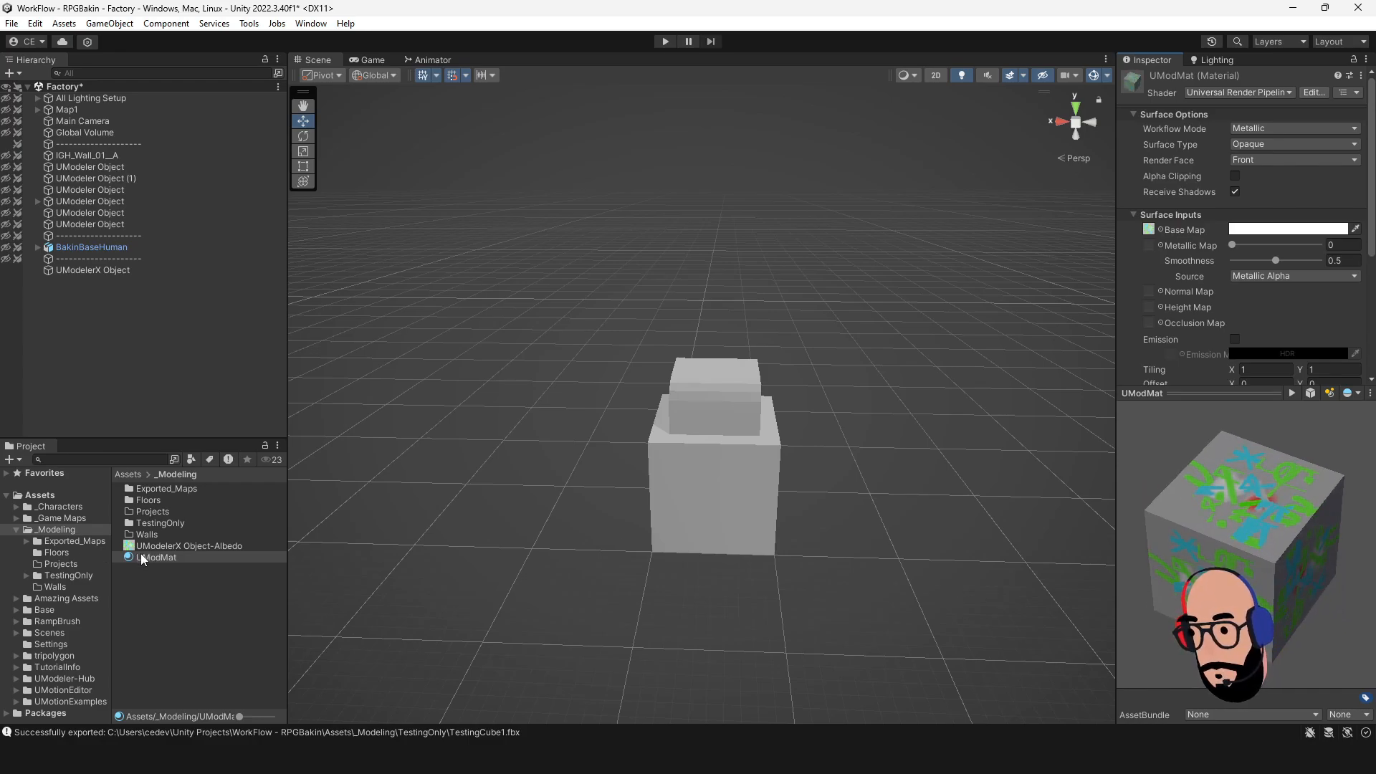
Apply the UModMat material to the stepped cube in the scene and review it against the UModelerX Object-Albedo texture.
left_click_drag(137, 557, 781, 475)
left_click(205, 549)
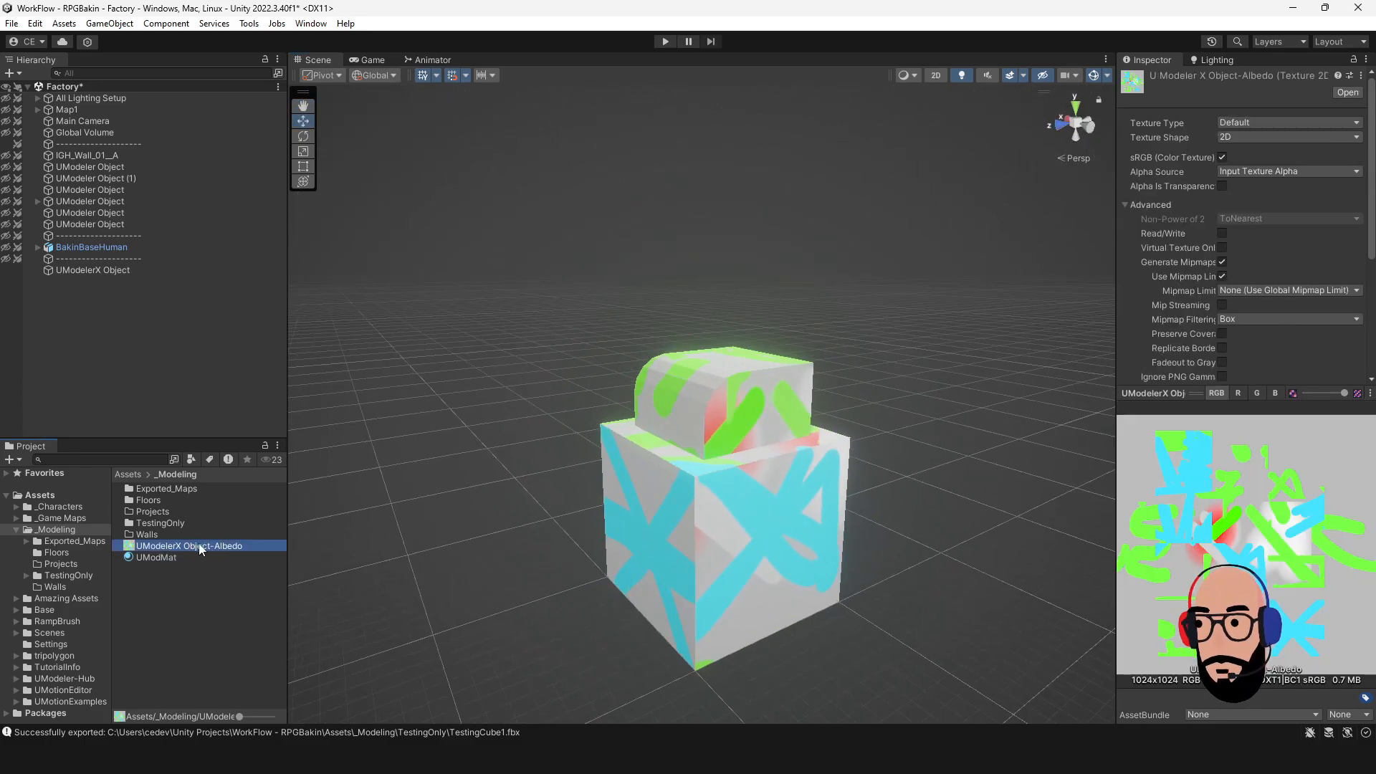
left_click(157, 559)
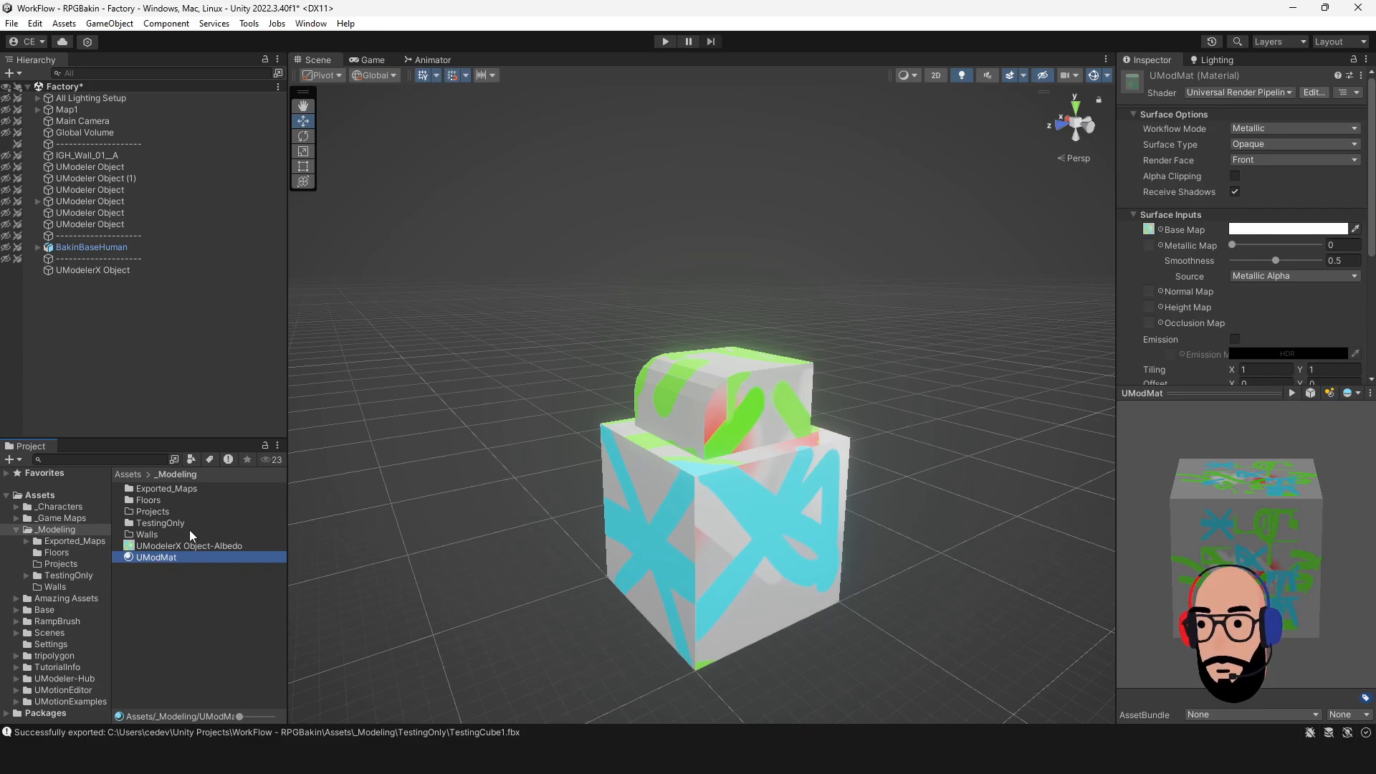
left_click(171, 546)
mouse_move(759, 501)
left_mouse_down("alt")
mouse_move(832, 504)
mouse_move(553, 498)
mouse_move(743, 516)
mouse_move(737, 453)
mouse_move(516, 466)
mouse_move(596, 424)
mouse_move(762, 468)
mouse_move(728, 477)
left_mouse_up("alt")
scroll(824, 502, "down", 3)
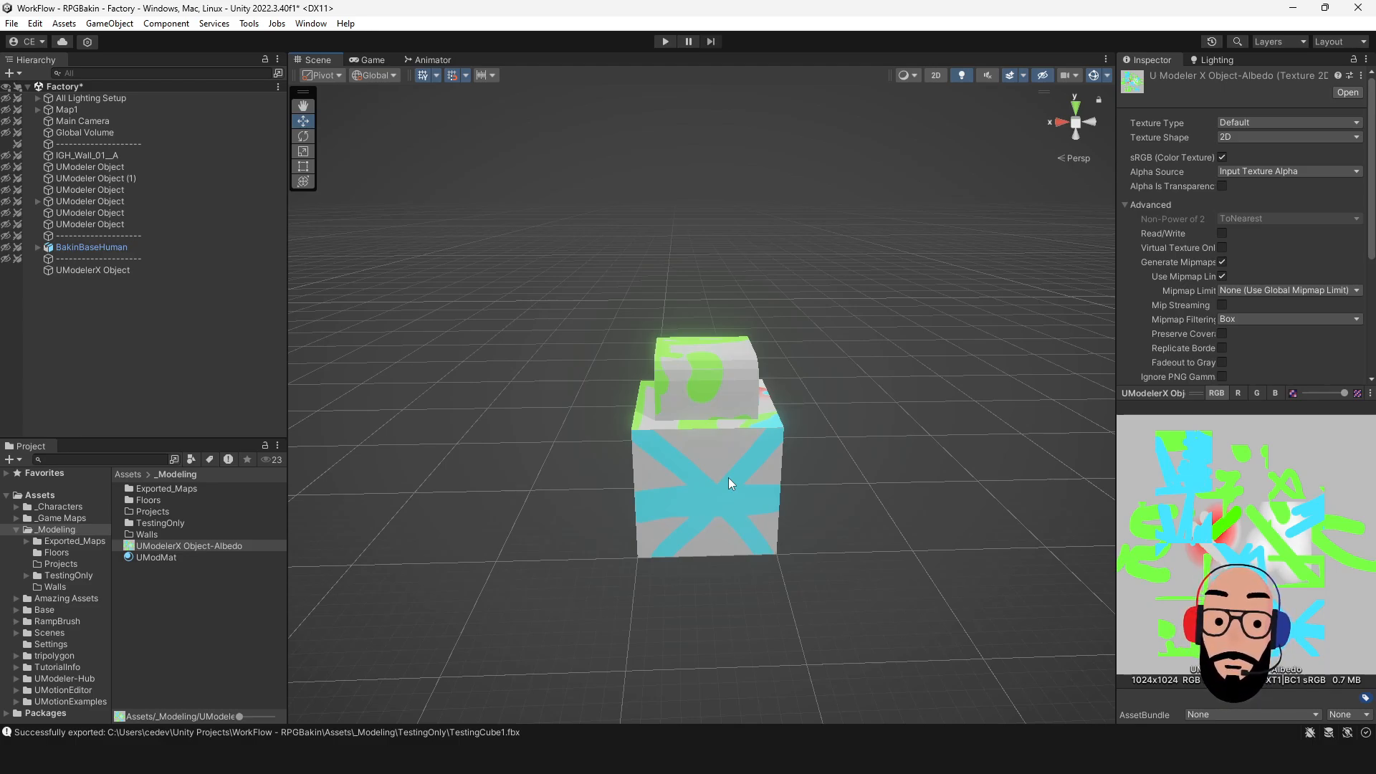
scroll(717, 453, "up", 2)
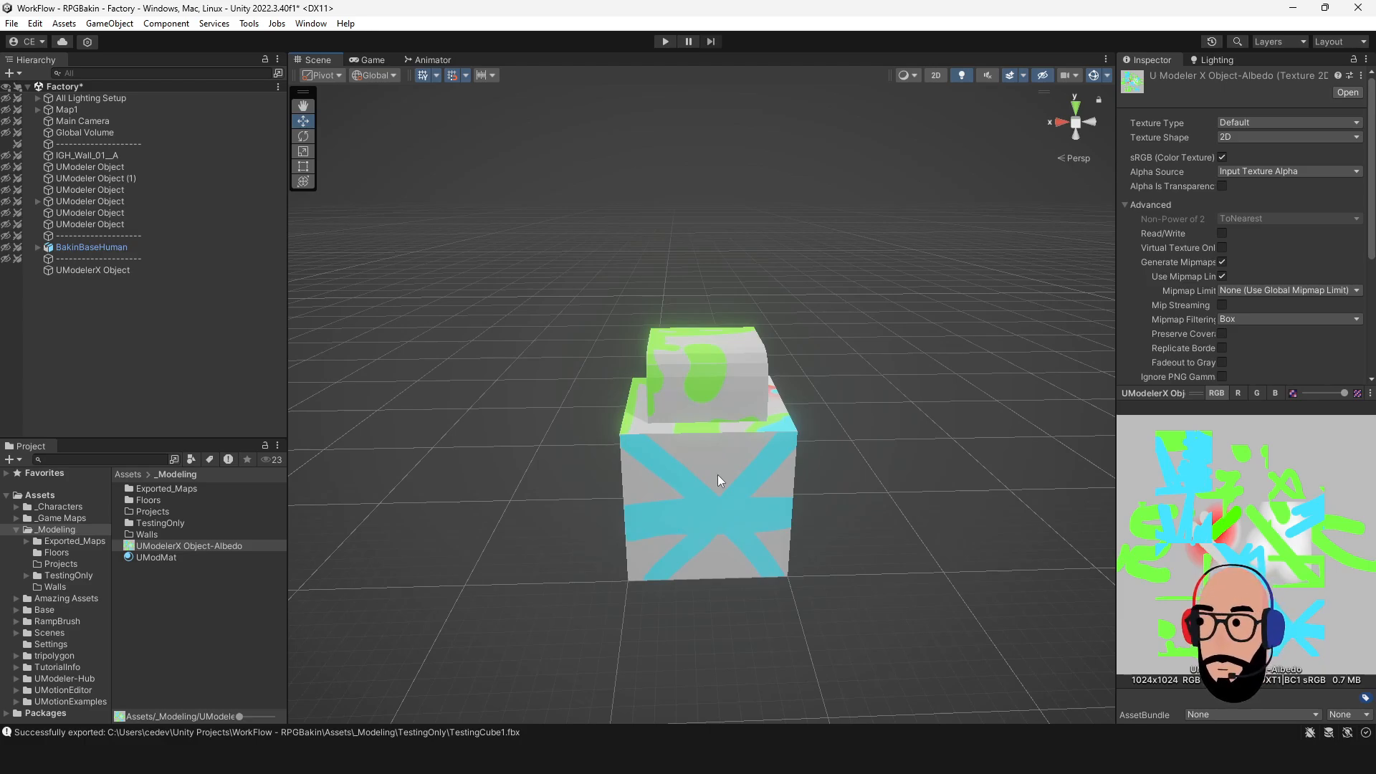
left_click_drag(718, 479, 715, 509, "alt")
Select the painted cube and check that the Export To FBX command is available for it.
left_click(721, 478)
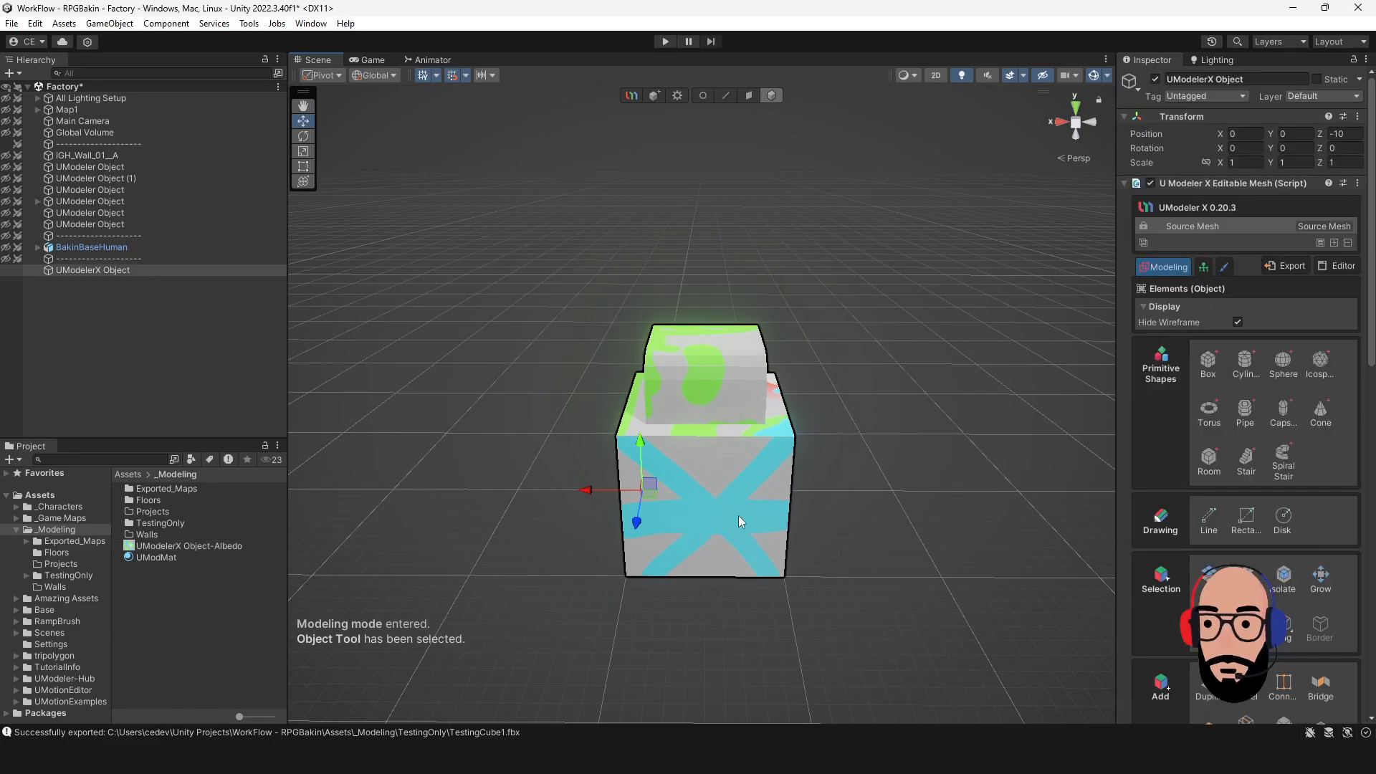
left_click(108, 24)
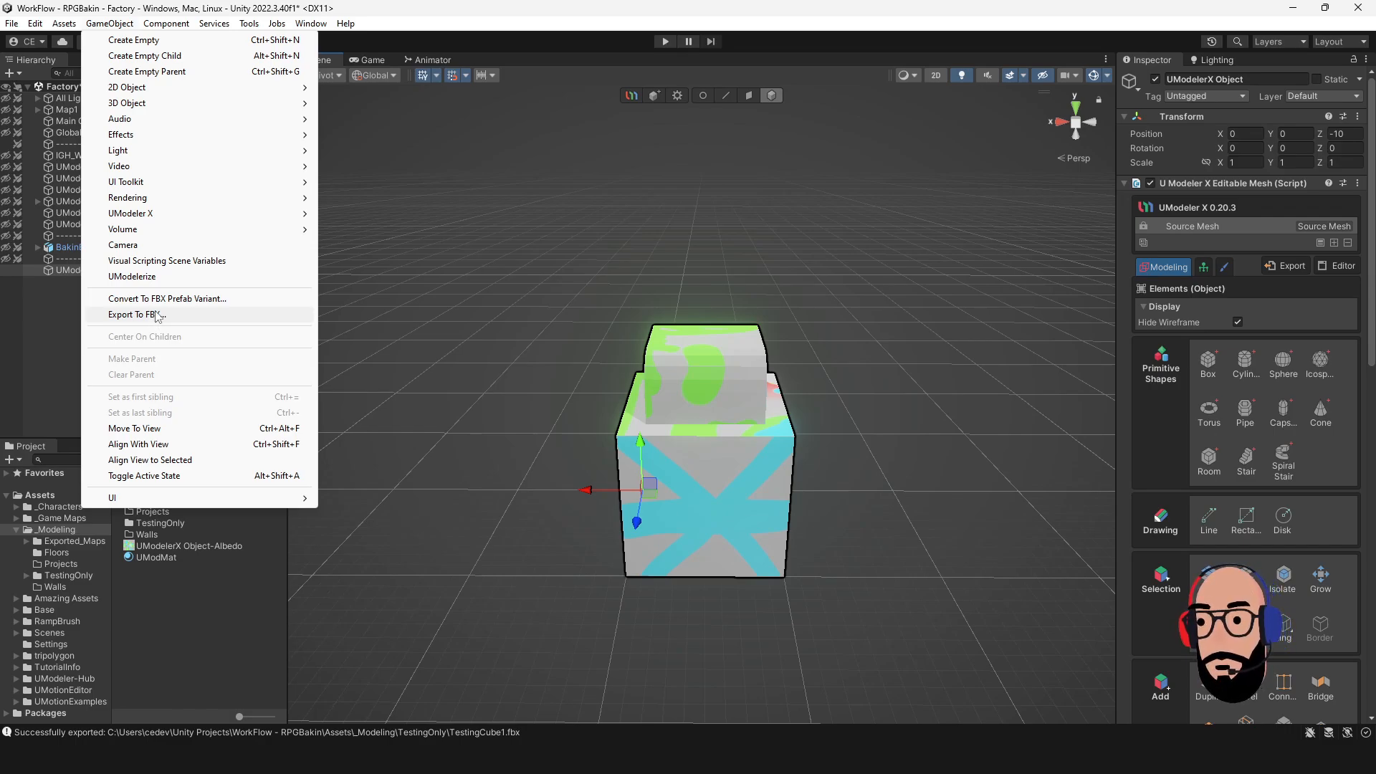
left_click(394, 10)
Look up the FBX Exporter package in the Package Manager by searching the Unity Registry for FBX.
left_click(311, 24)
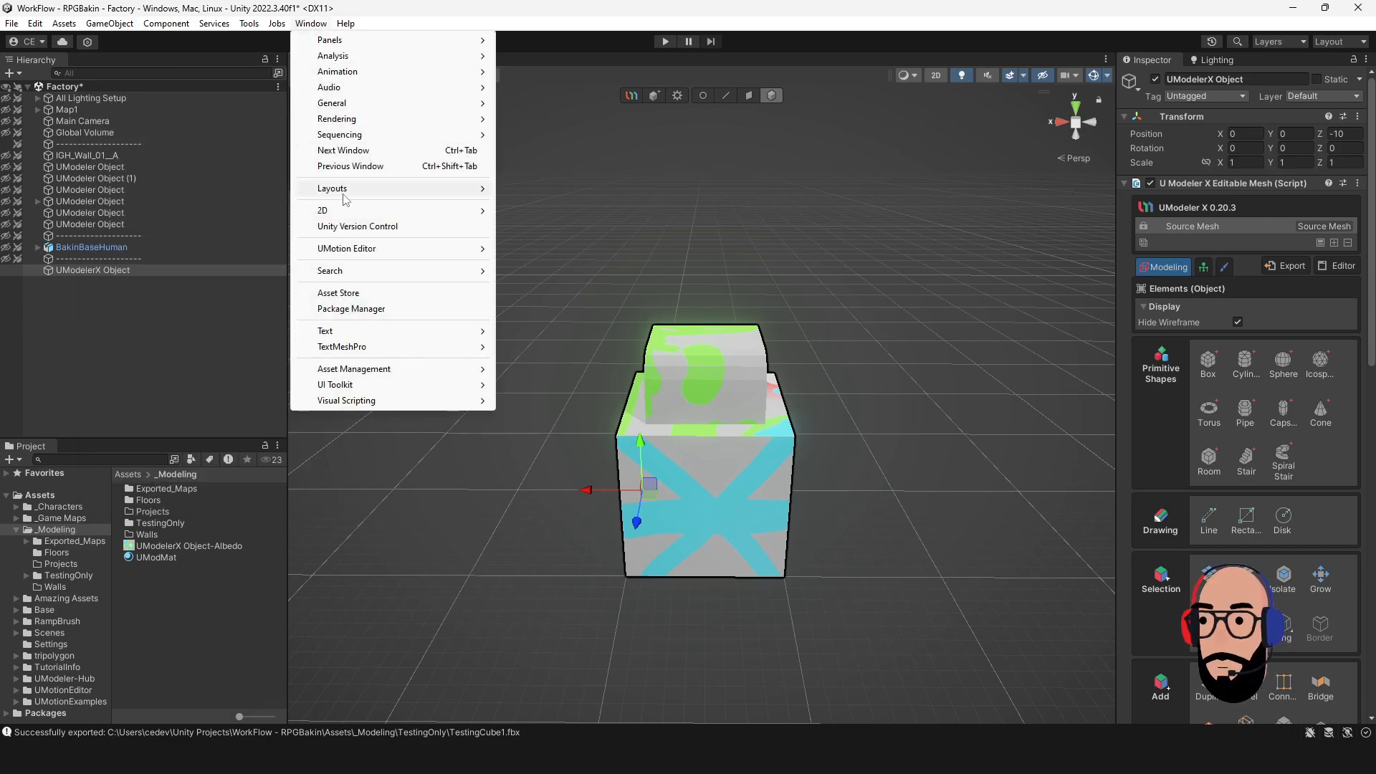
left_click(350, 308)
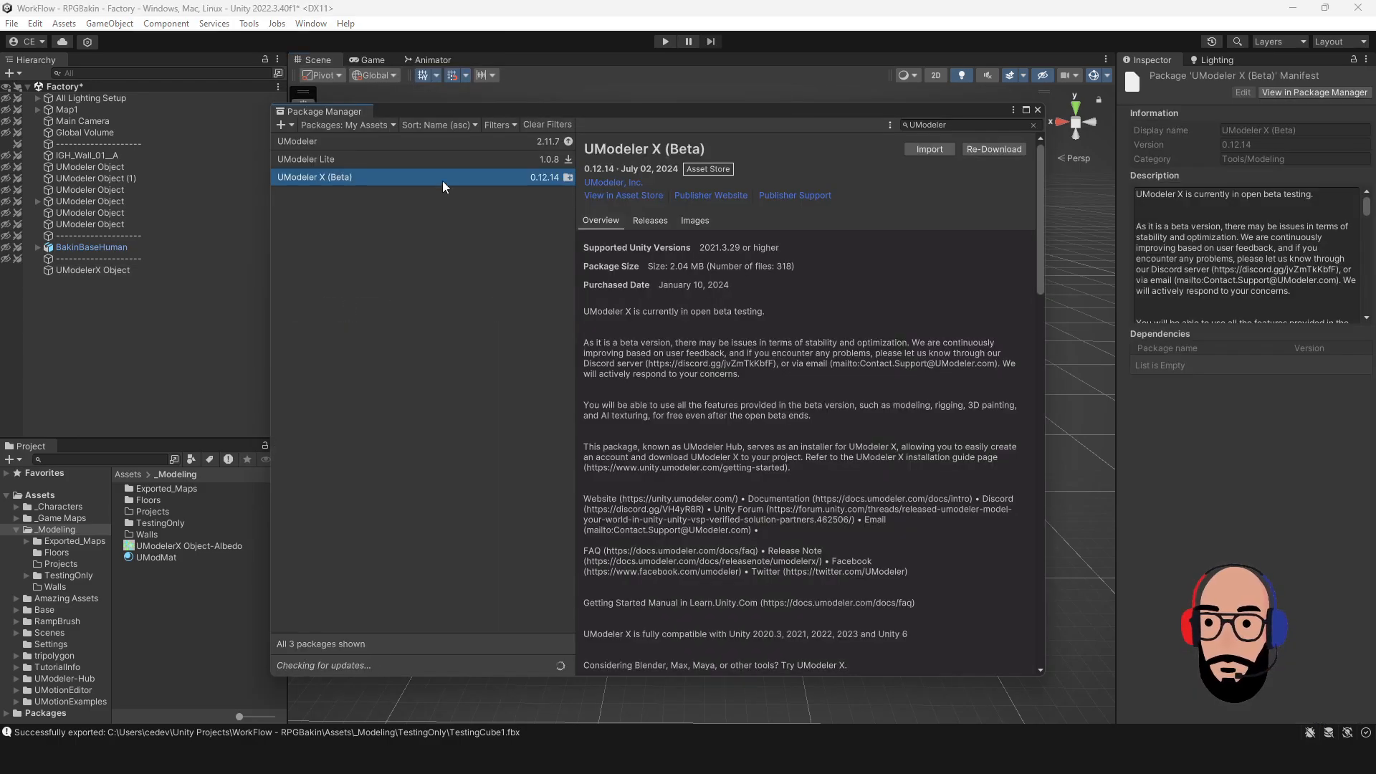
left_click(381, 124)
left_click(364, 139)
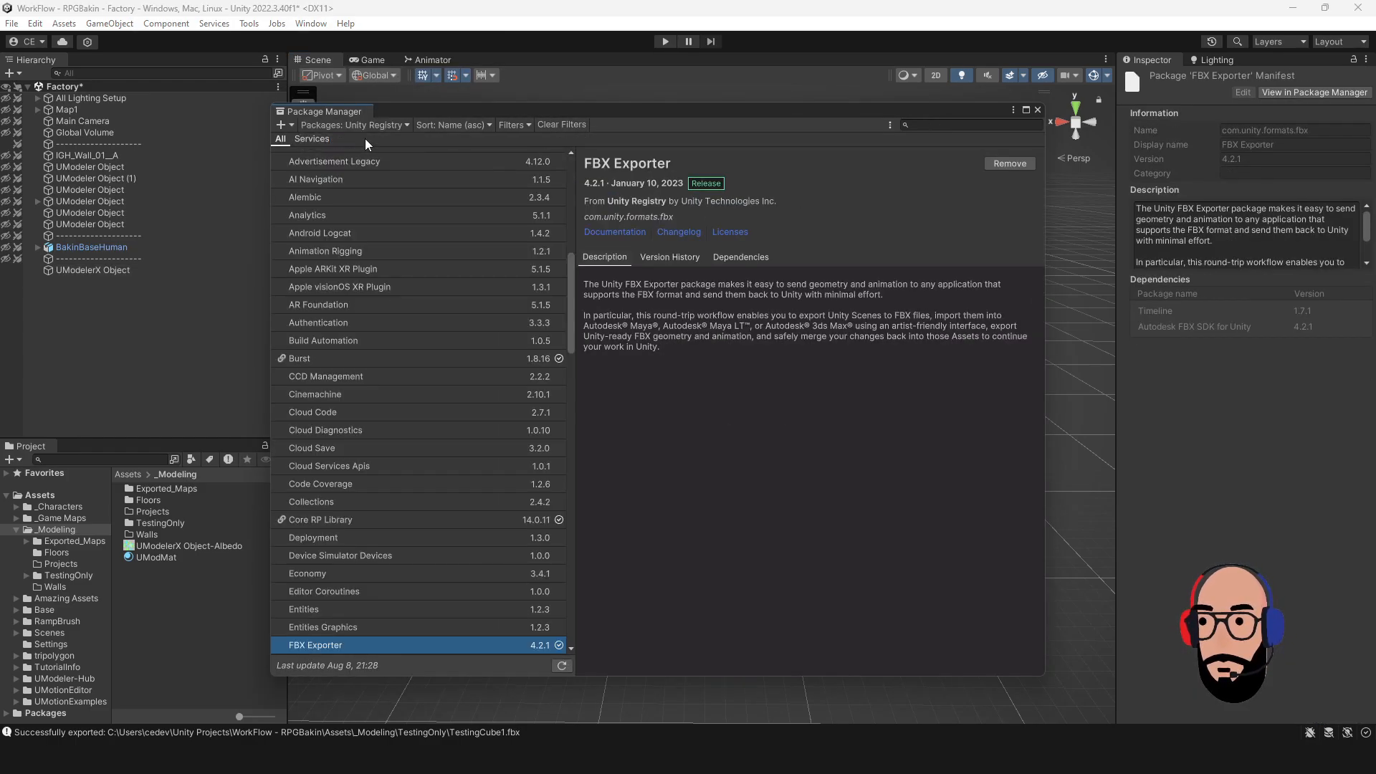
left_click(948, 127)
type("F")
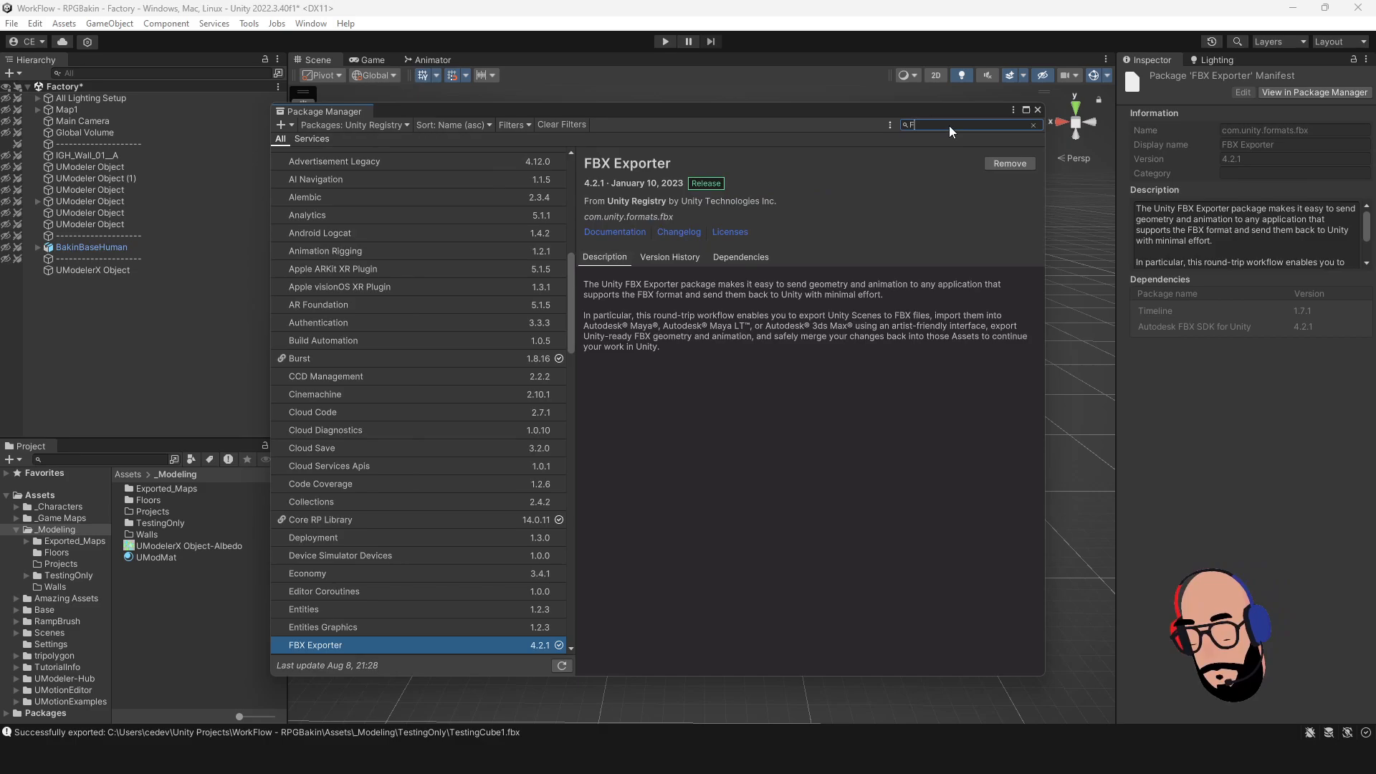
type("BX")
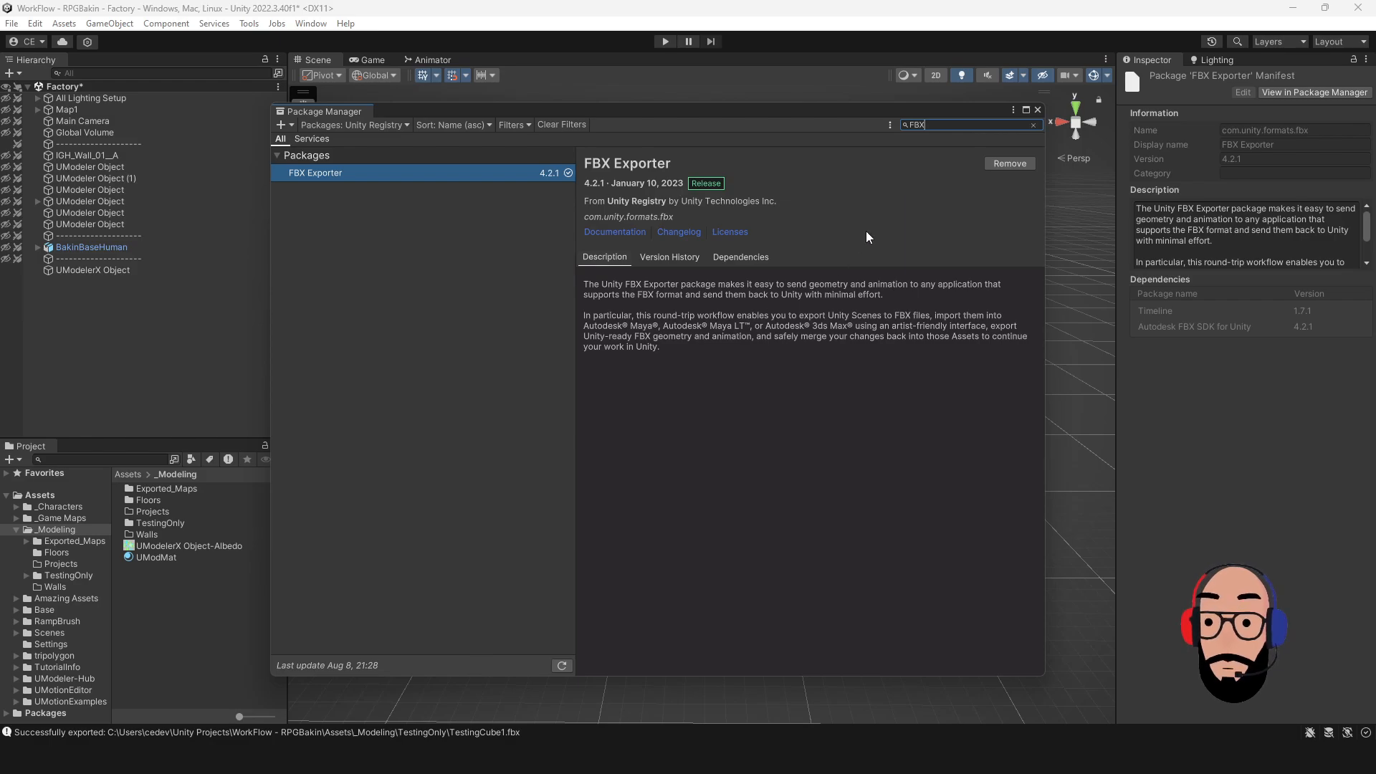
left_click(1036, 111)
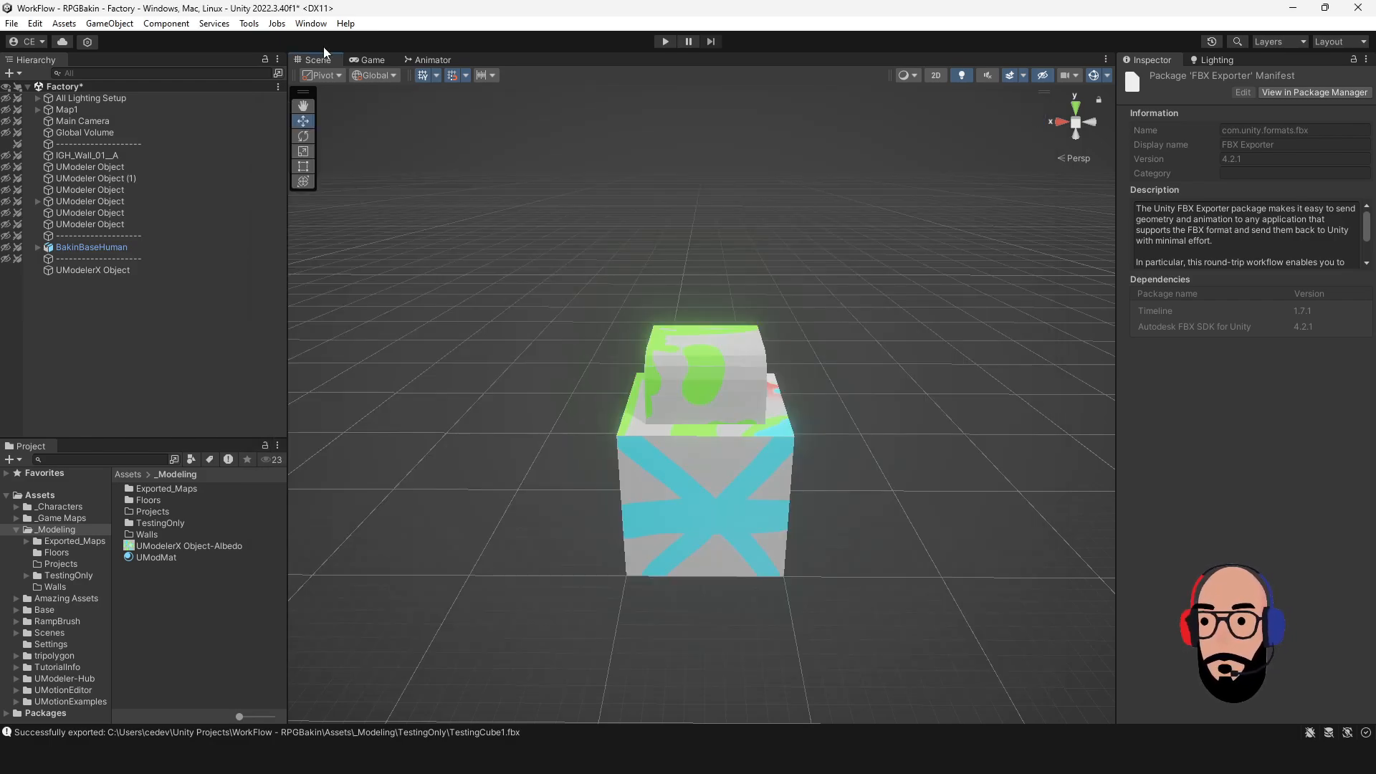
Export the painted cube to FBX as UModPainted_1 in Assets/_Modeling/TestingOnly, using ASCII format with Embed Textures enabled.
left_click(716, 389)
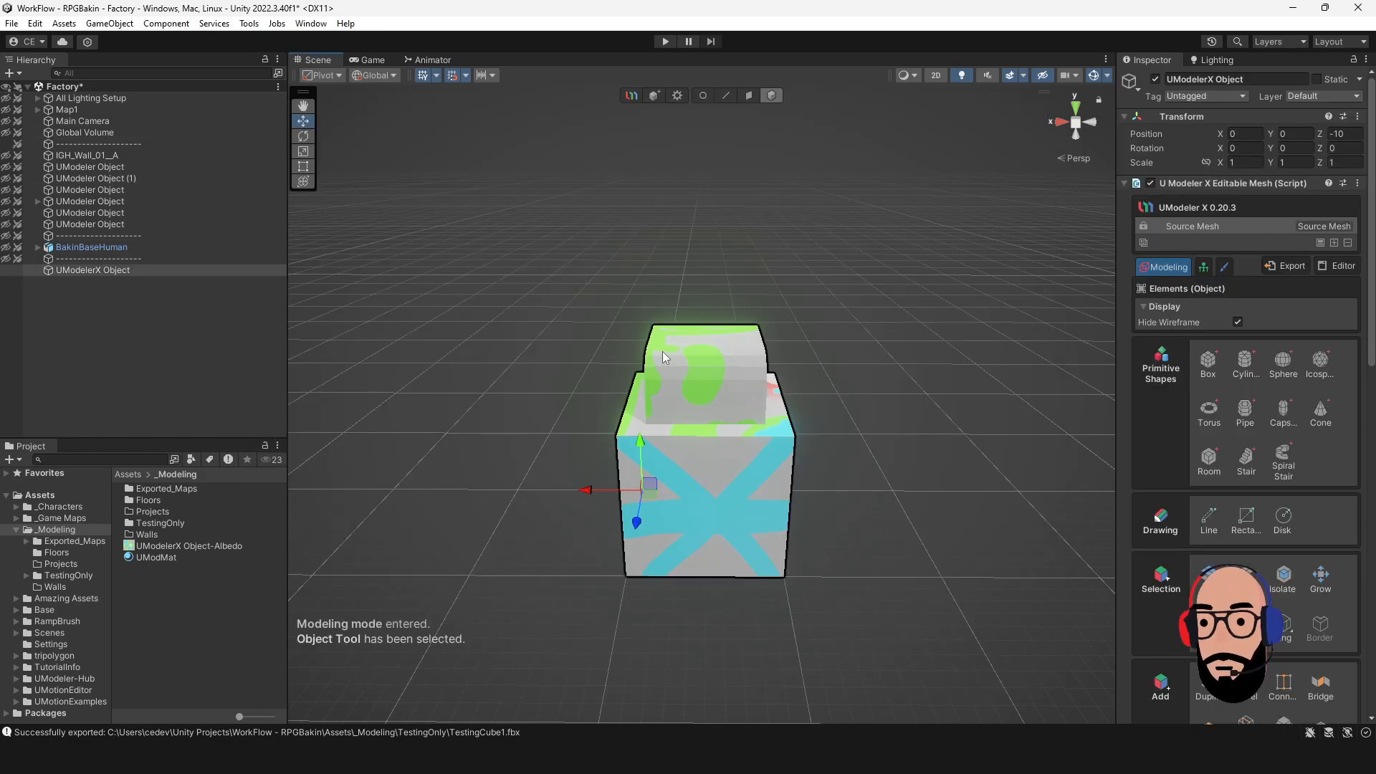
left_click_drag(609, 351, 432, 373, "alt")
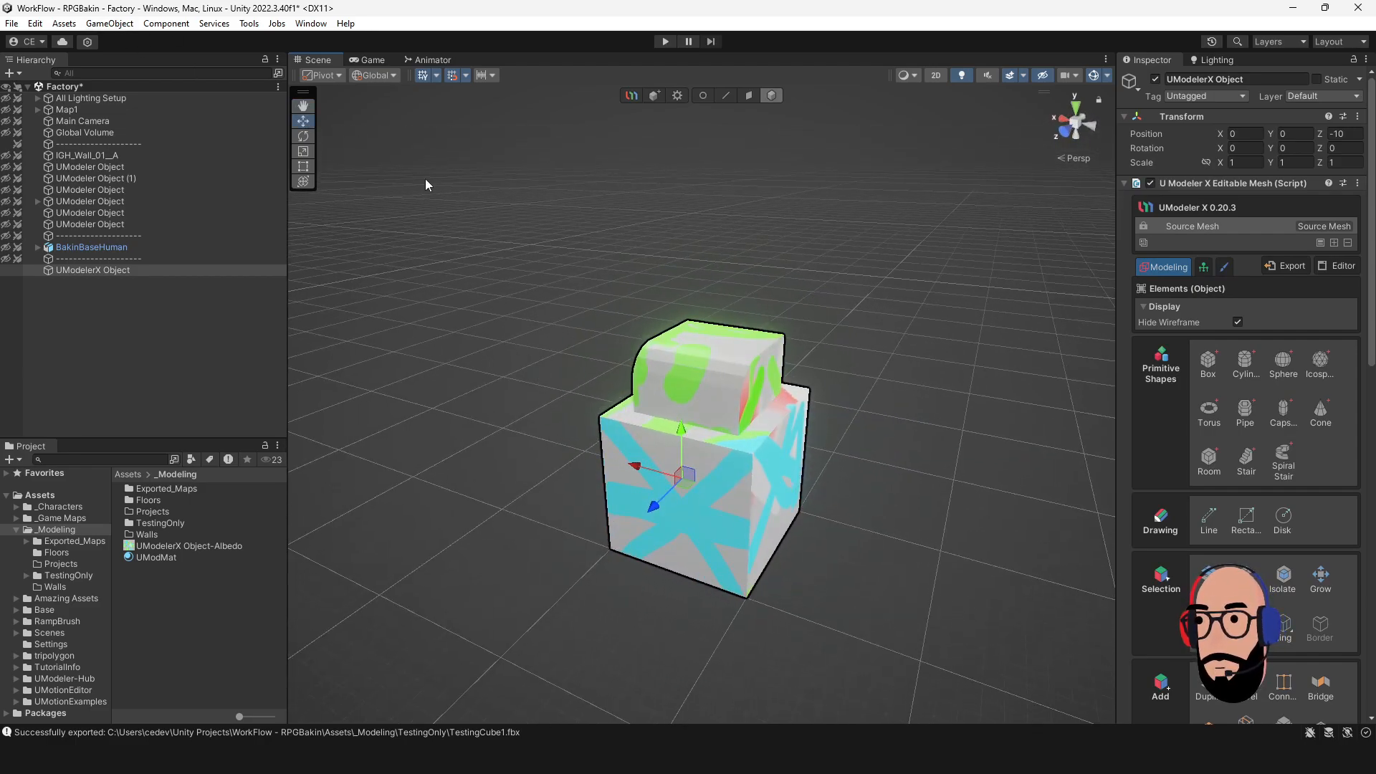
scroll(824, 462, "down", 3)
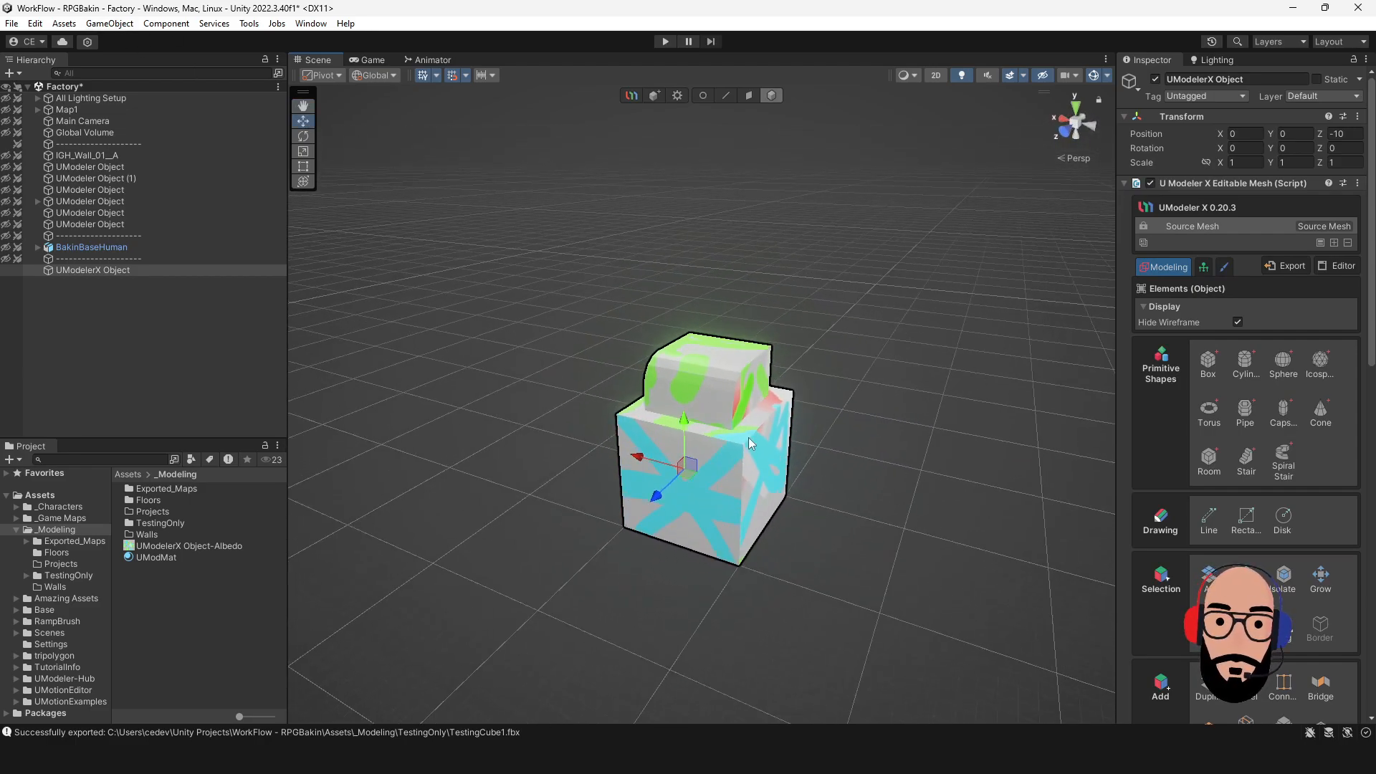
scroll(748, 437, "up", 3)
left_click_drag(748, 437, 708, 423, "alt")
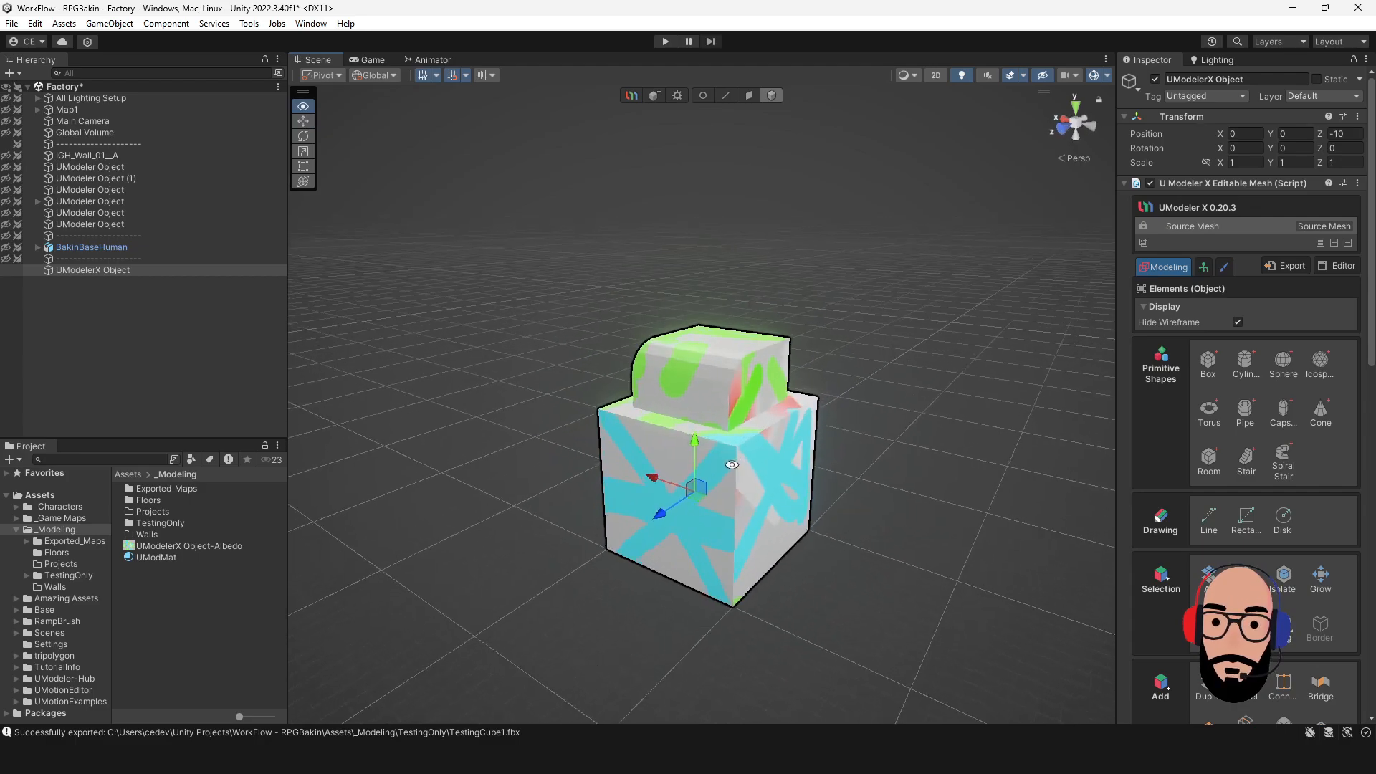
left_click(119, 23)
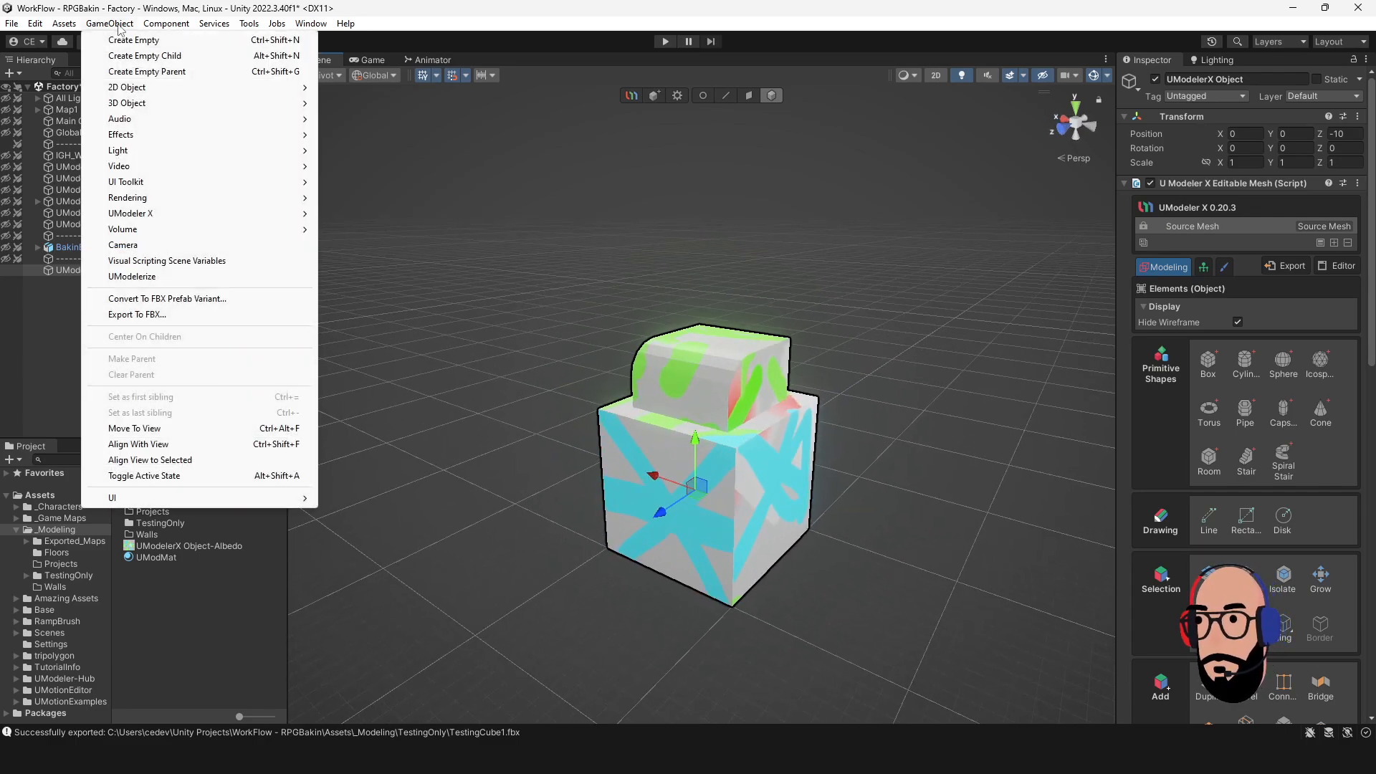
left_click(152, 315)
left_click(643, 234)
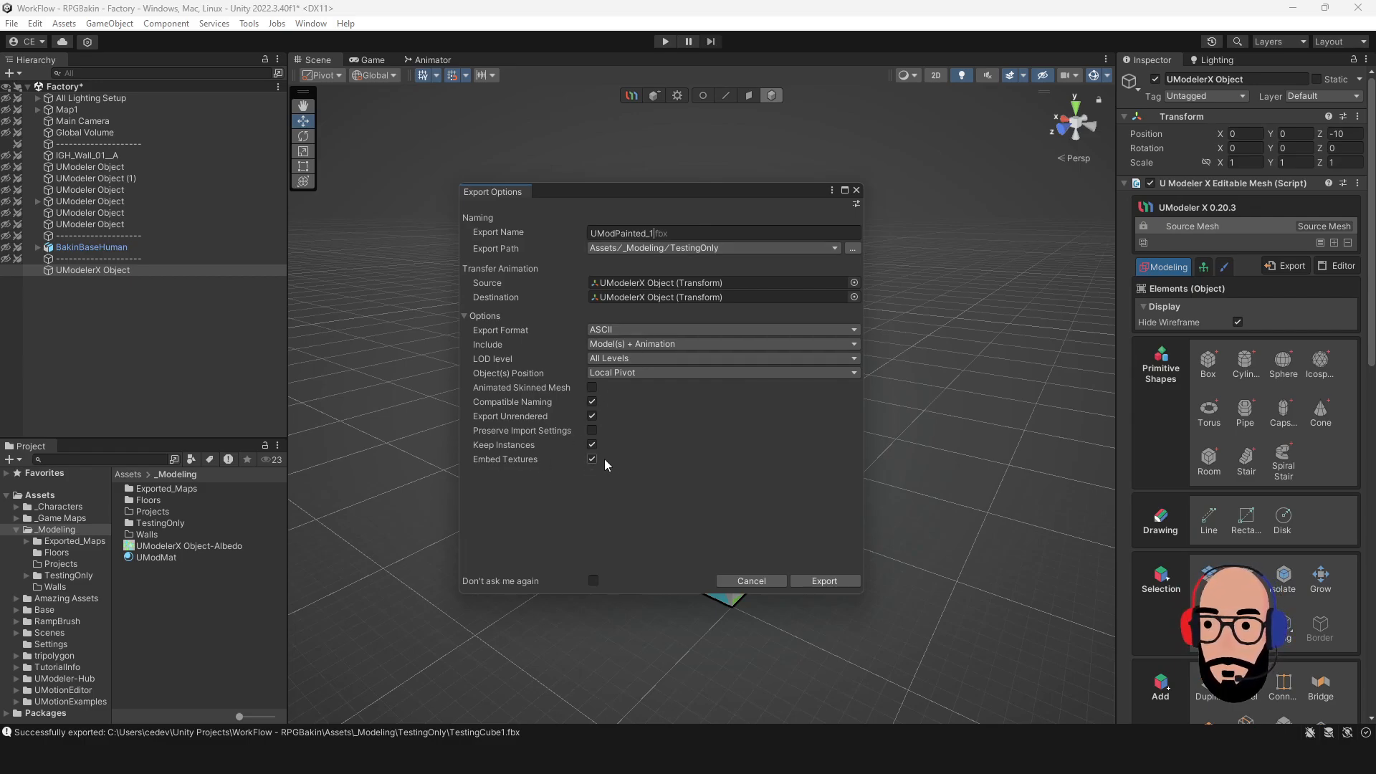
left_click(827, 583)
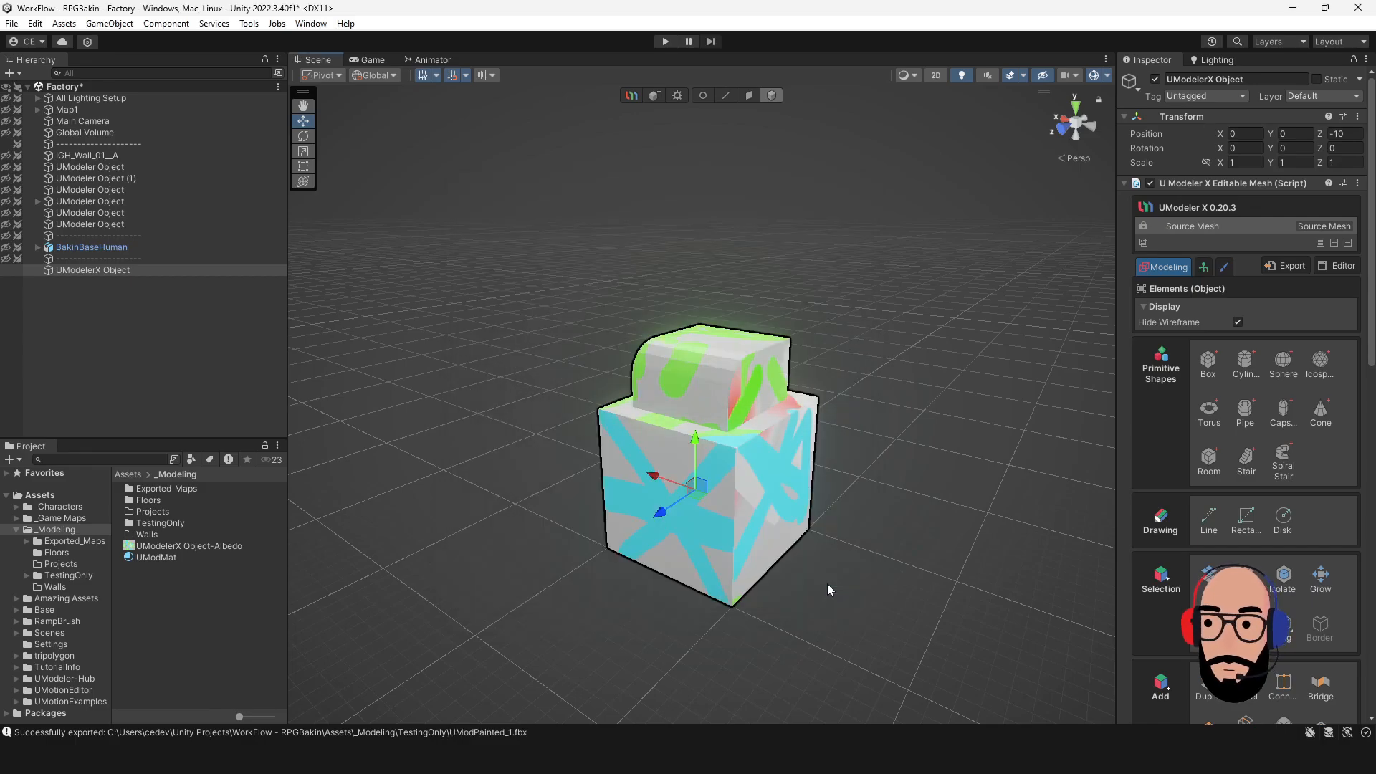
Examine the exported UModPainted_1 model in the TestingOnly folder, including its preview and the embedded UModMat material.
left_click(32, 577)
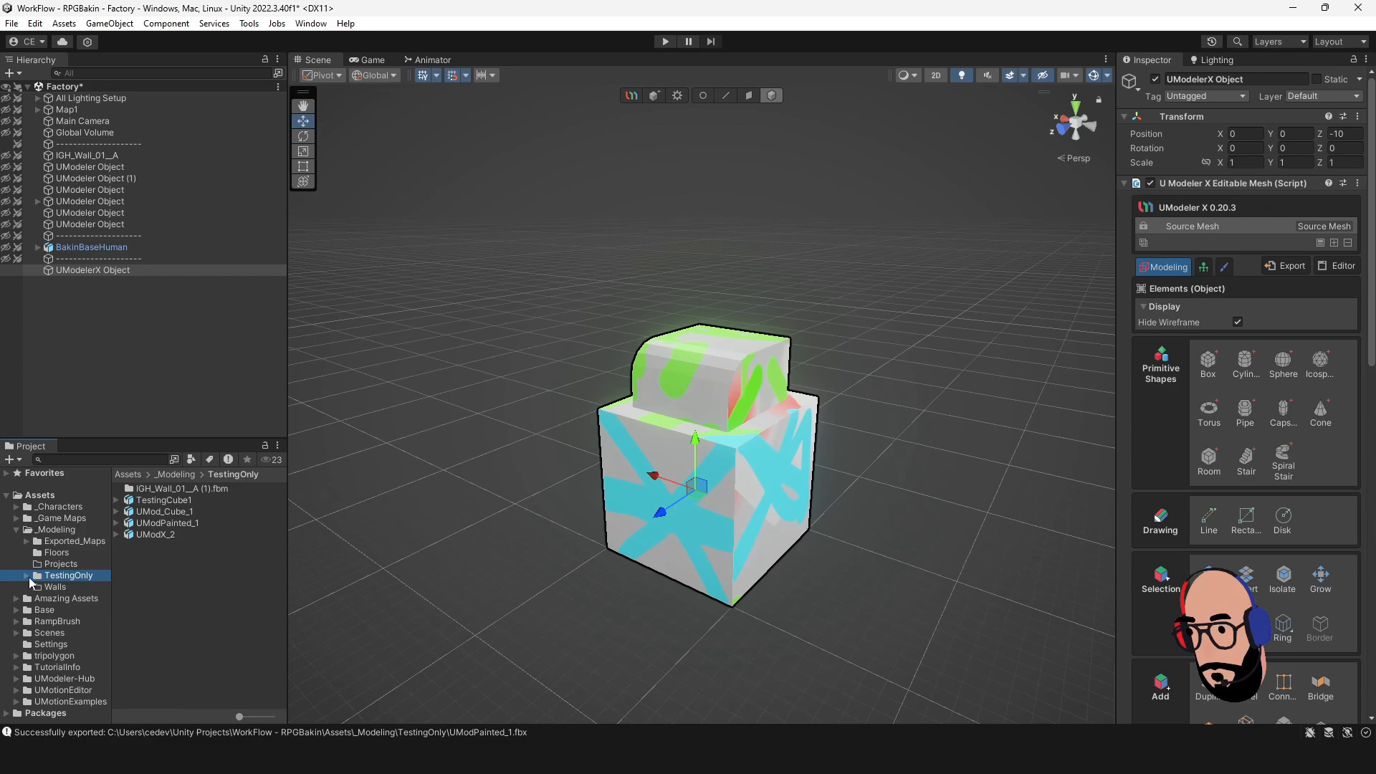
left_click(166, 522)
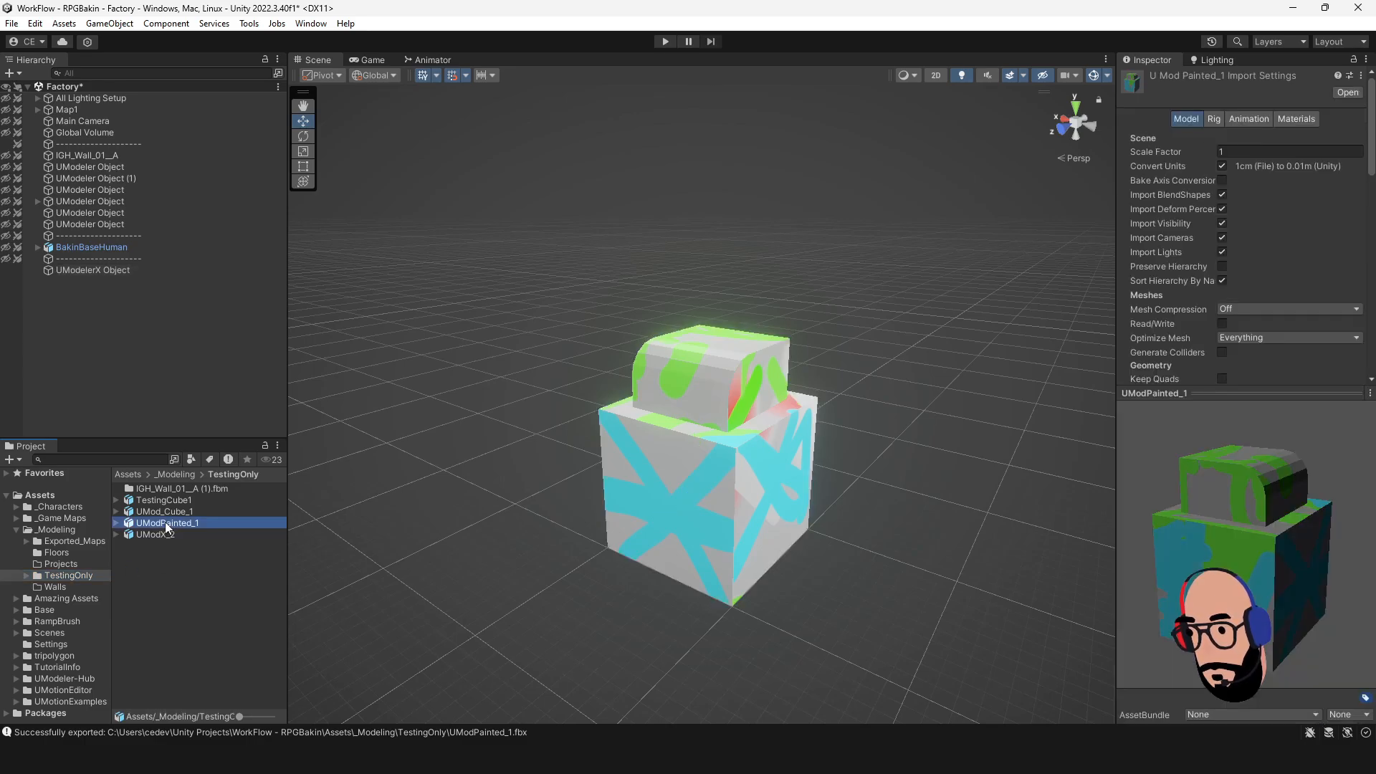
left_click_drag(1274, 543, 1330, 538)
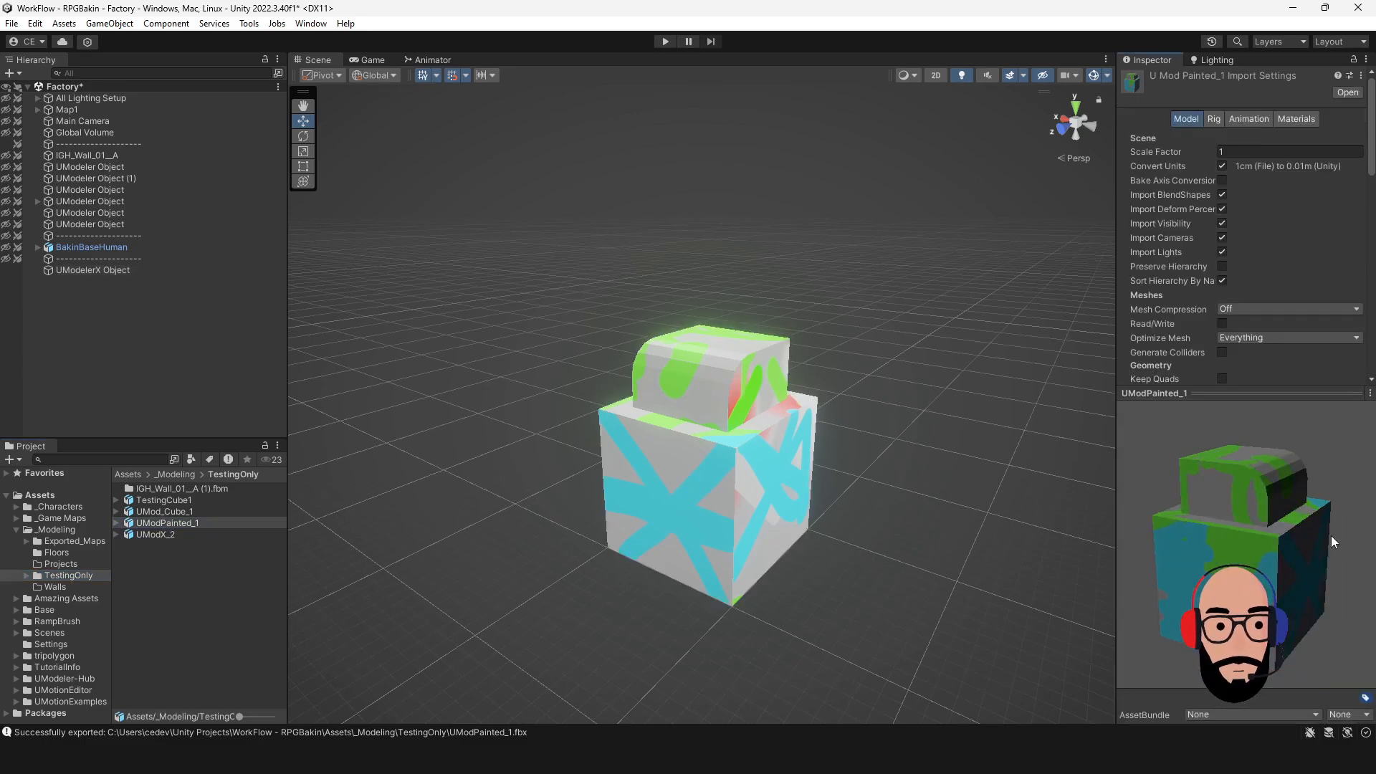
left_click(115, 522)
left_click(147, 536)
key("Down")
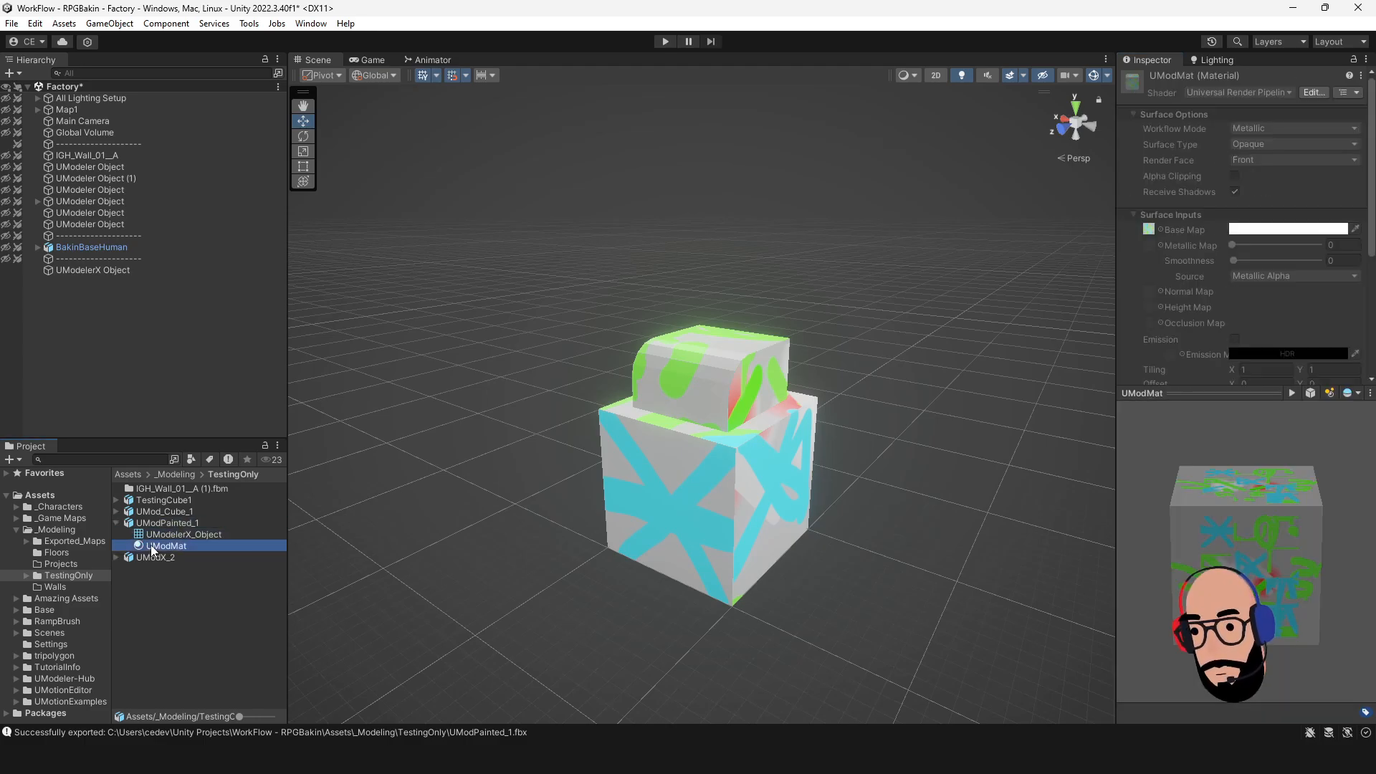
left_click(165, 531)
left_click(162, 526)
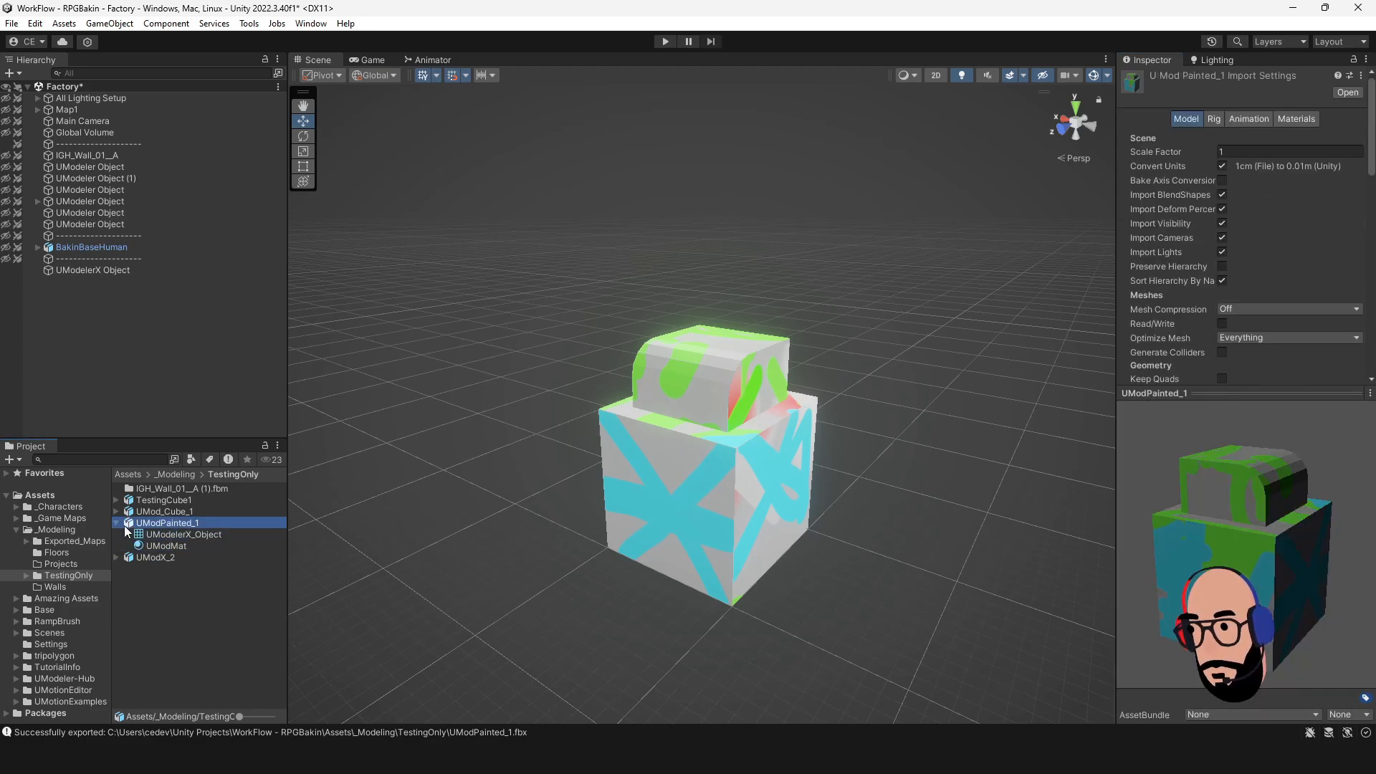
left_click(116, 524)
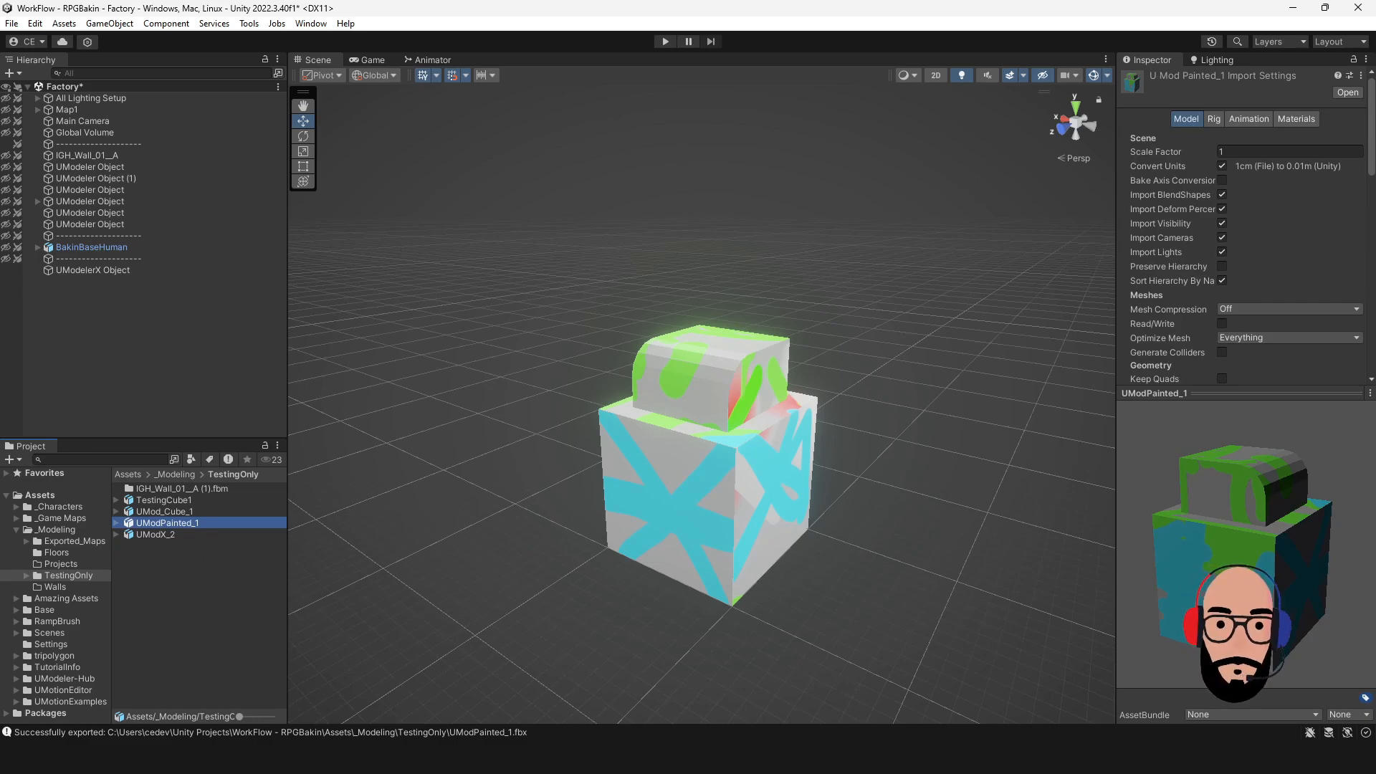
Switch to the RPG Developer Bakin editor and open the 3D Stamps resources.
mouse_move(750, 758)
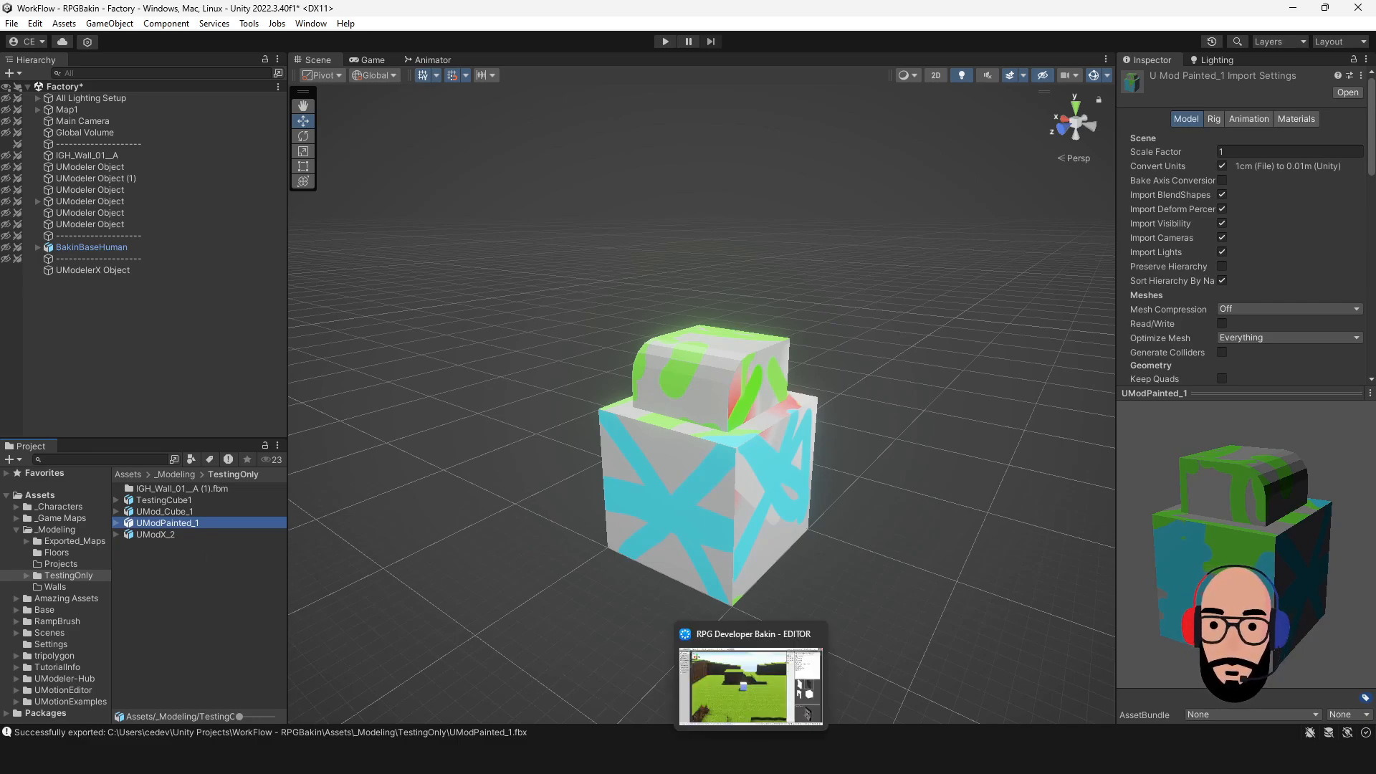
left_click(750, 686)
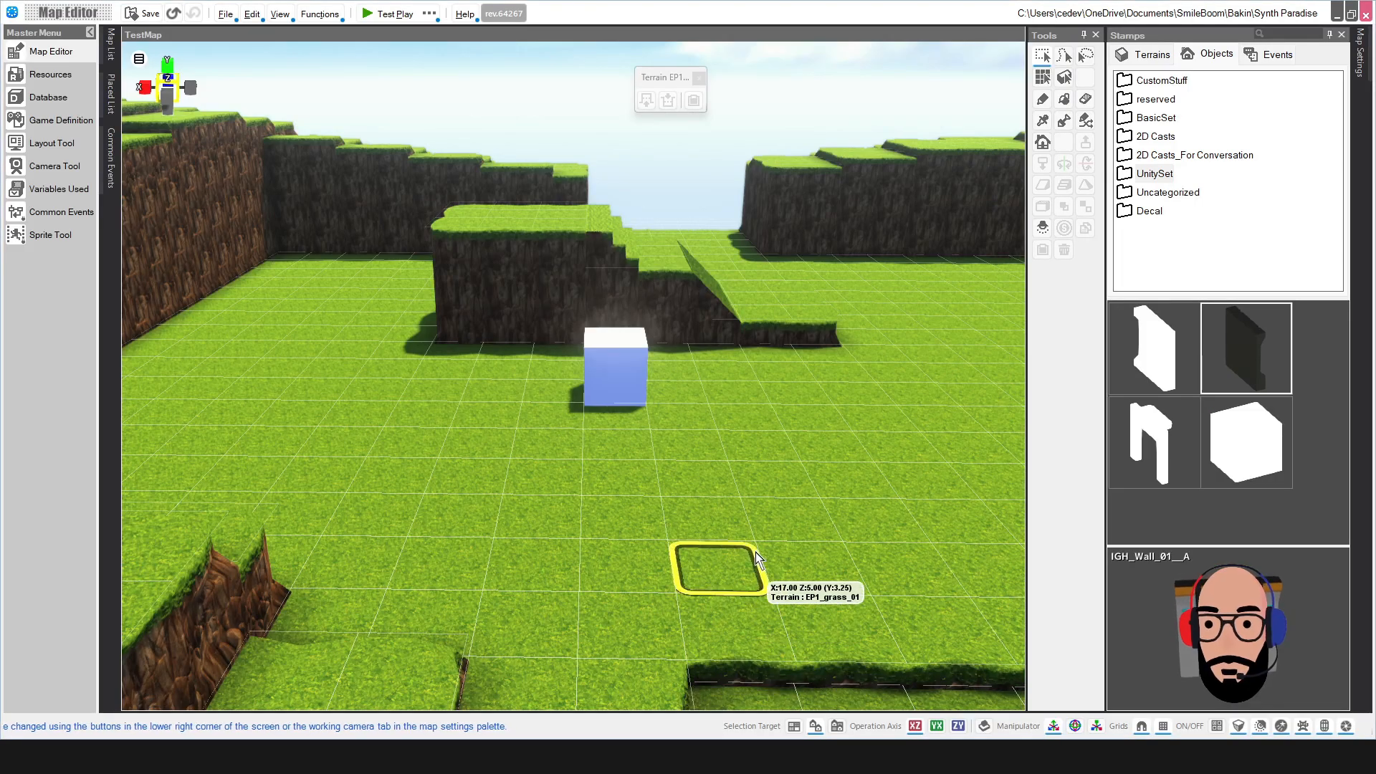
scroll(729, 532, "down", 5)
scroll(729, 529, "up", 4)
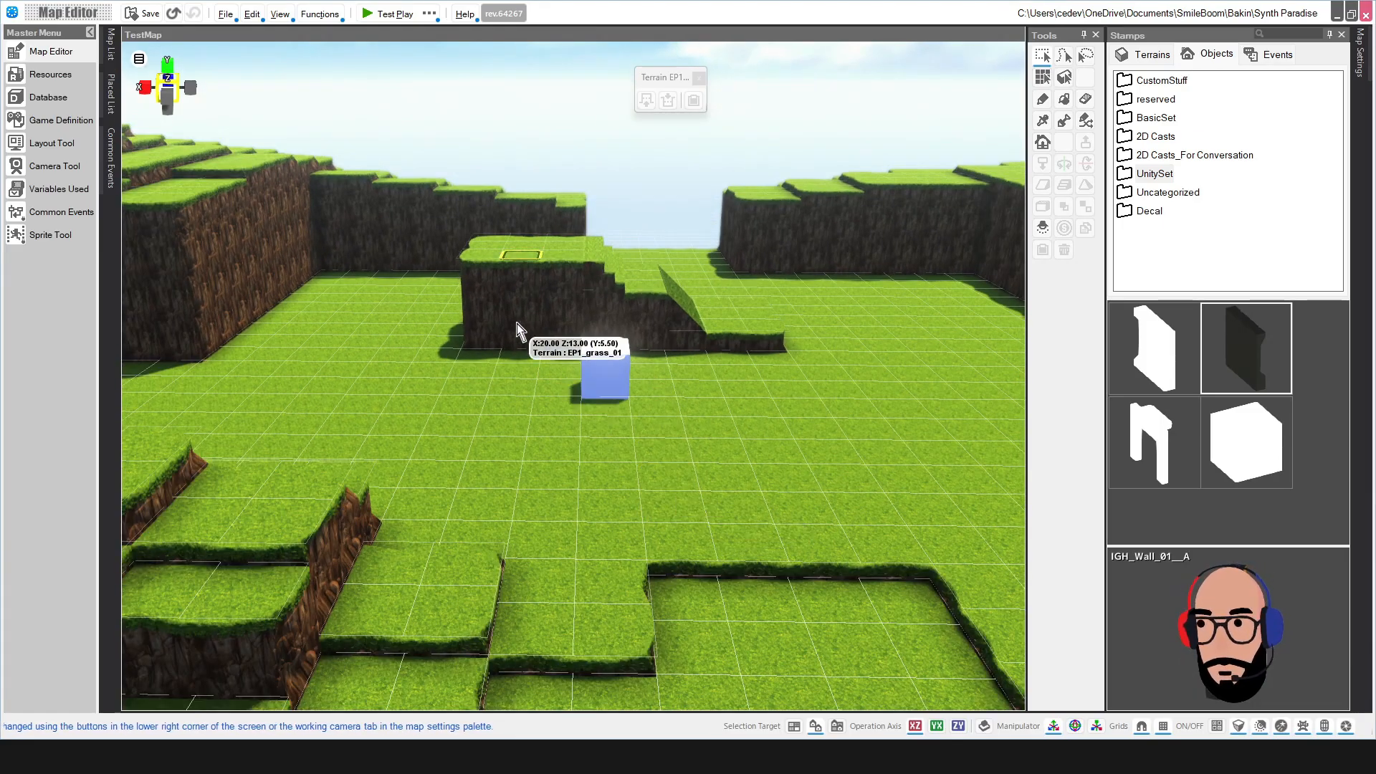
left_click(44, 74)
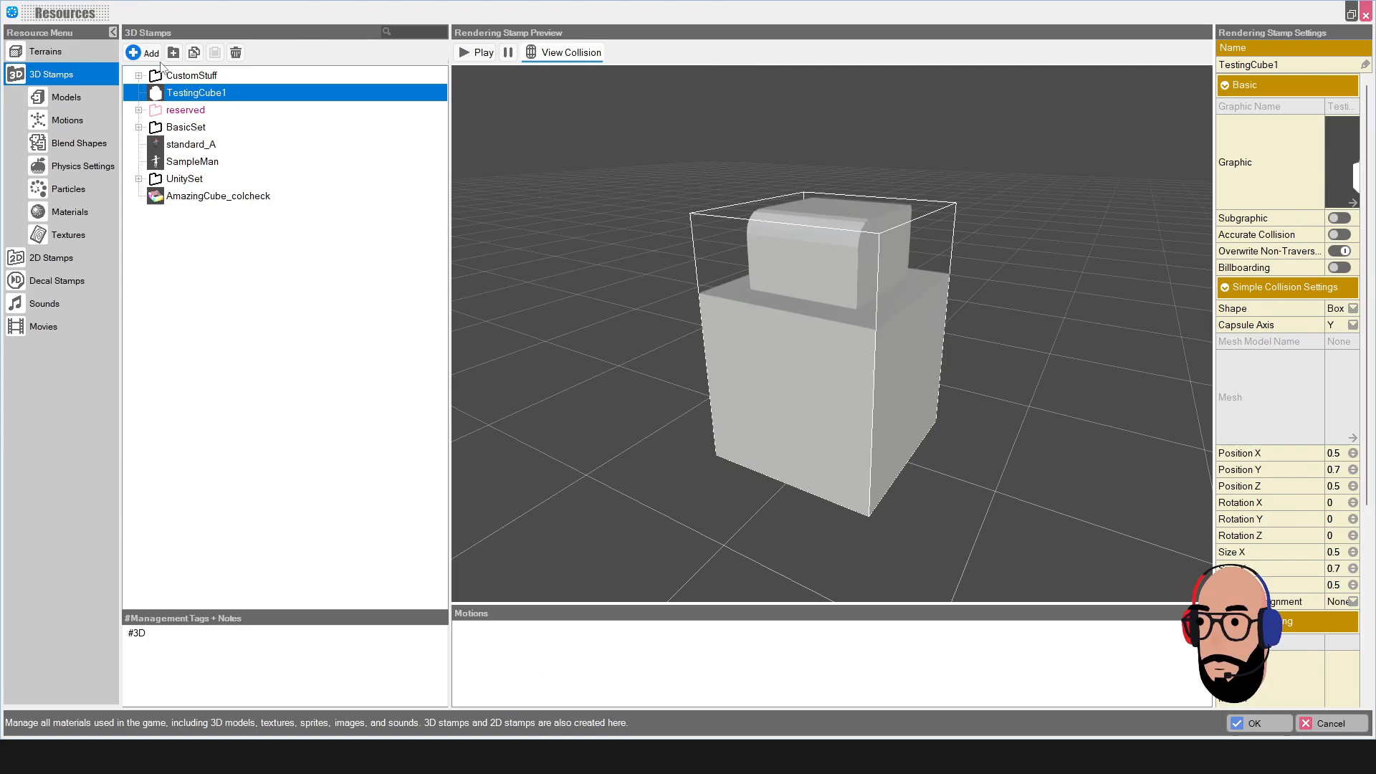
Add UModPainted_1.fbx from the local TestingOnly folder as a new 3D stamp, then leave the resources after checking its preview.
left_click(144, 54)
left_click(290, 84)
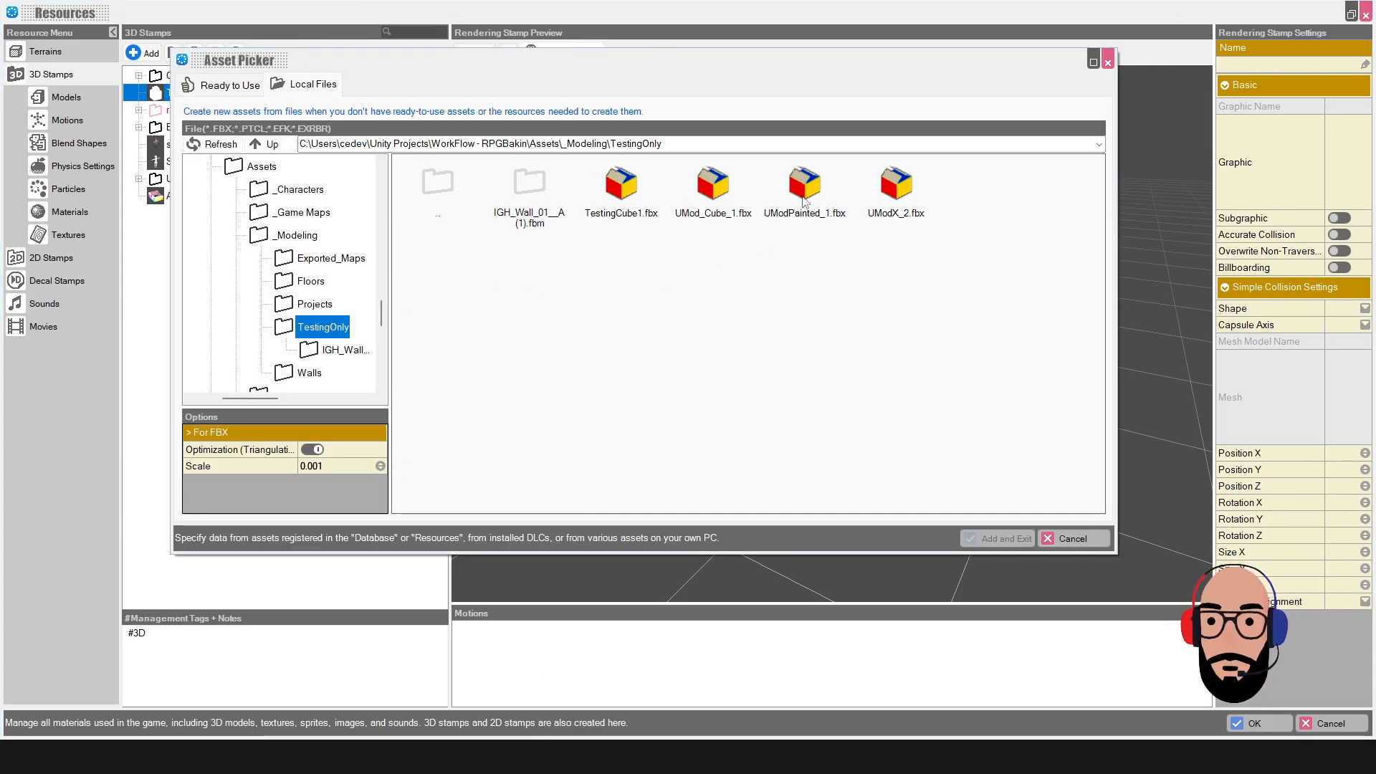
left_click(803, 200)
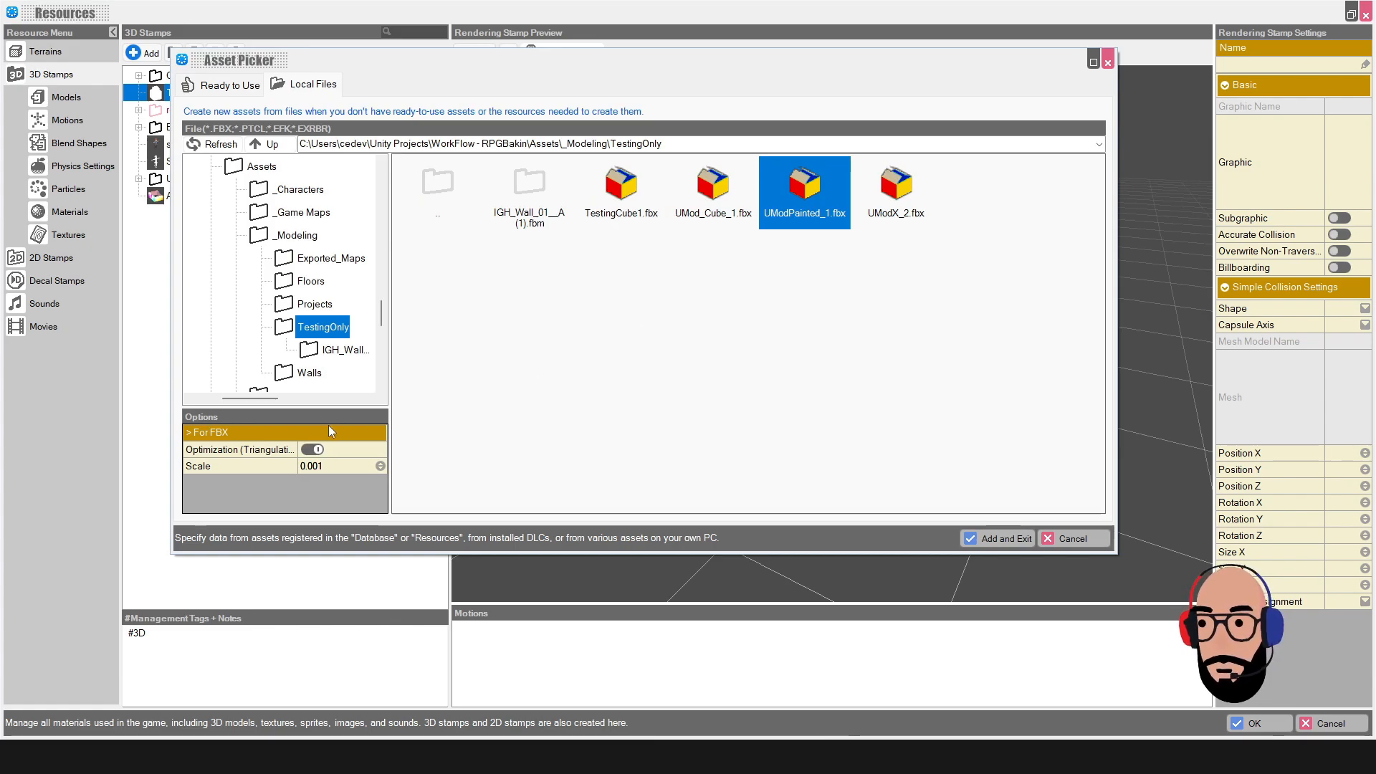
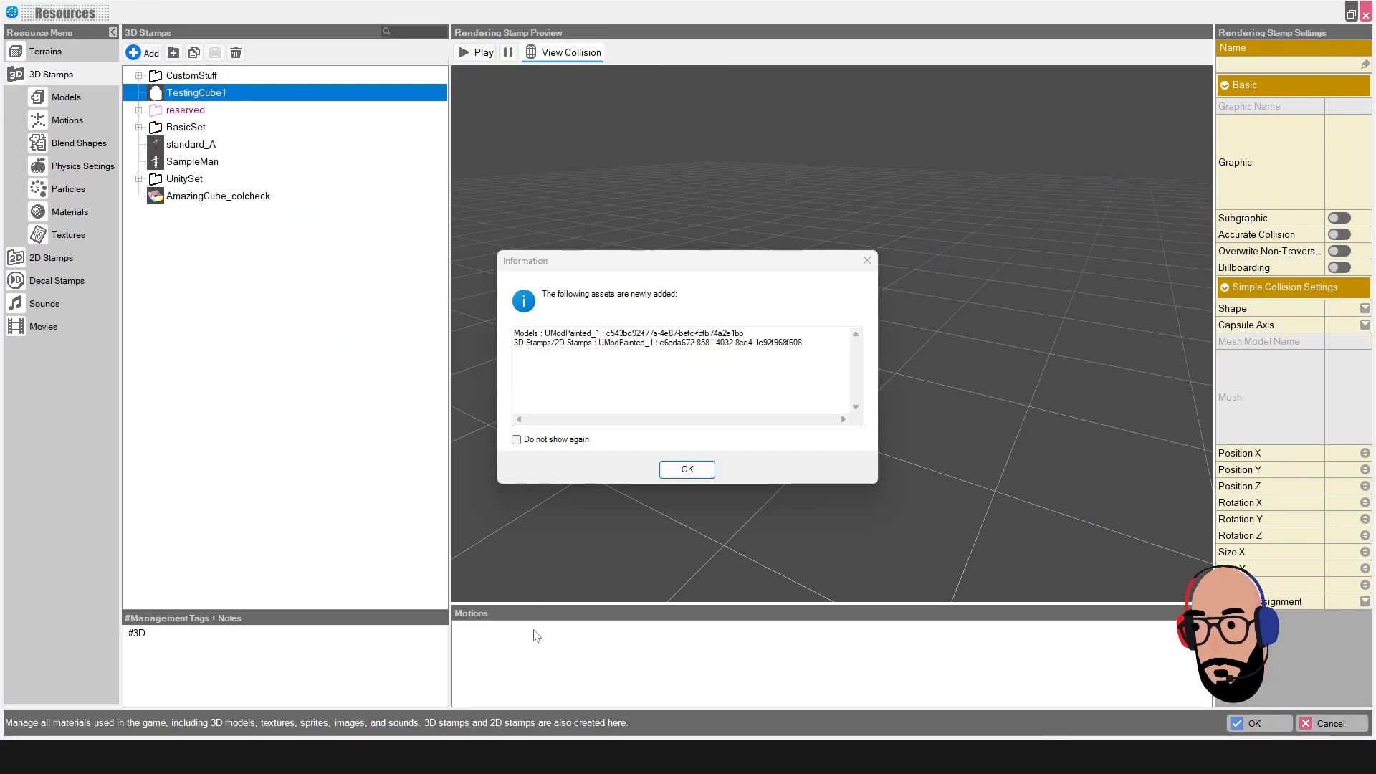
left_click(702, 470)
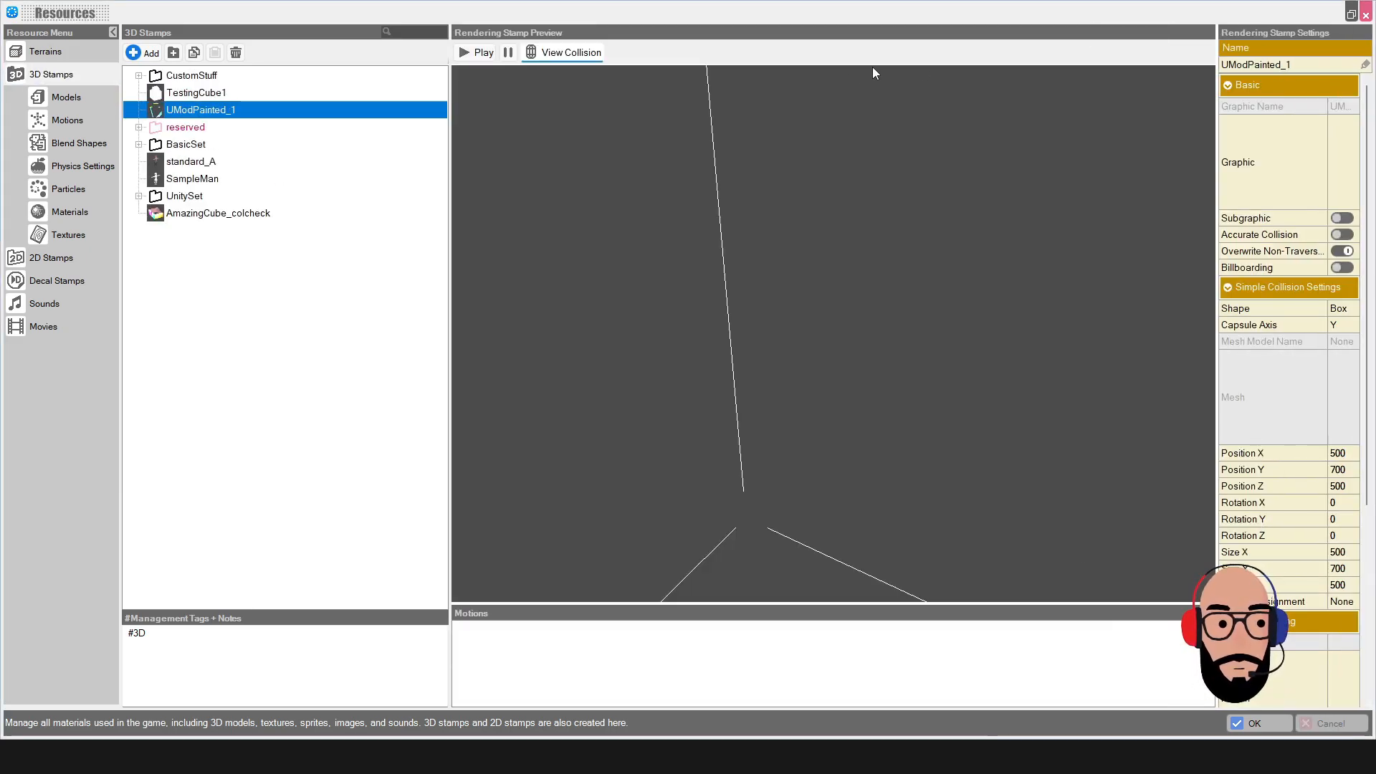
middle_click_drag(790, 351, 840, 349)
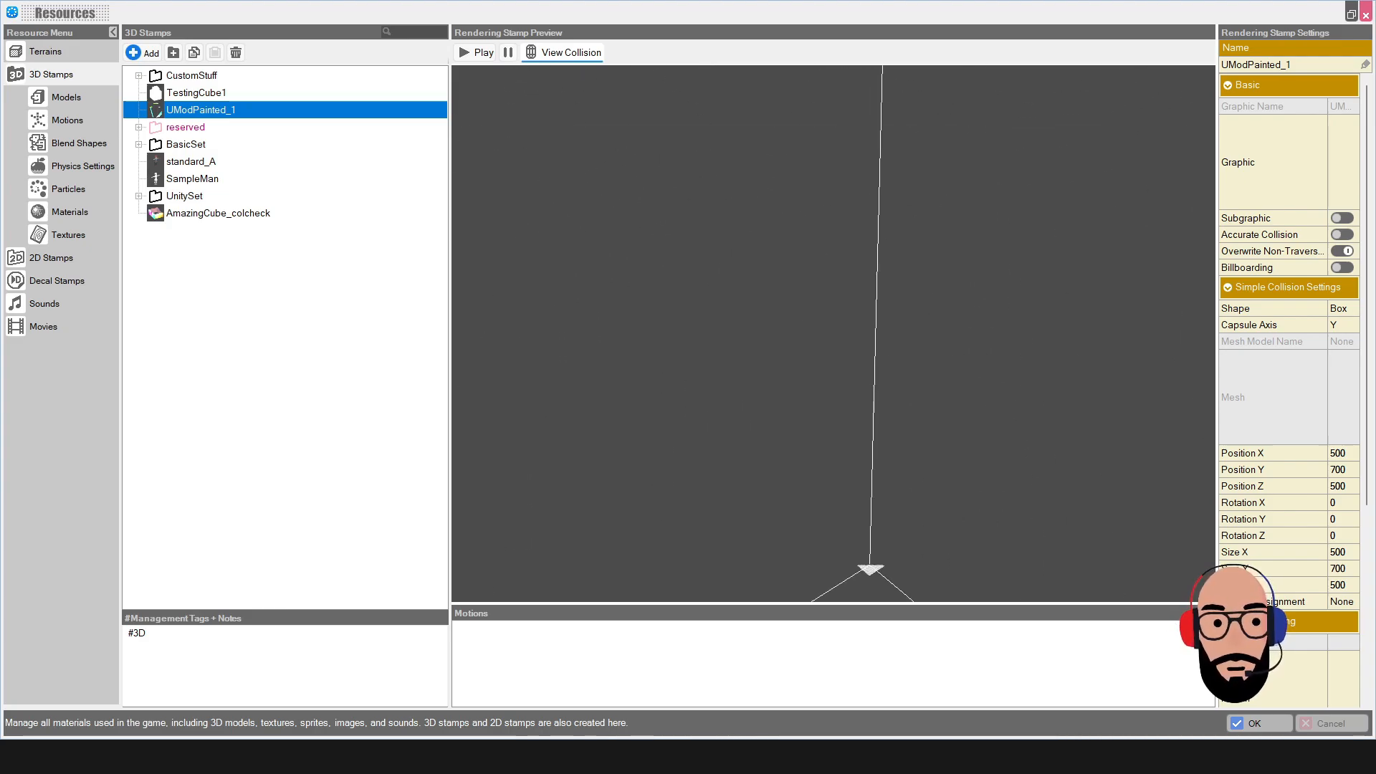
left_click(1365, 15)
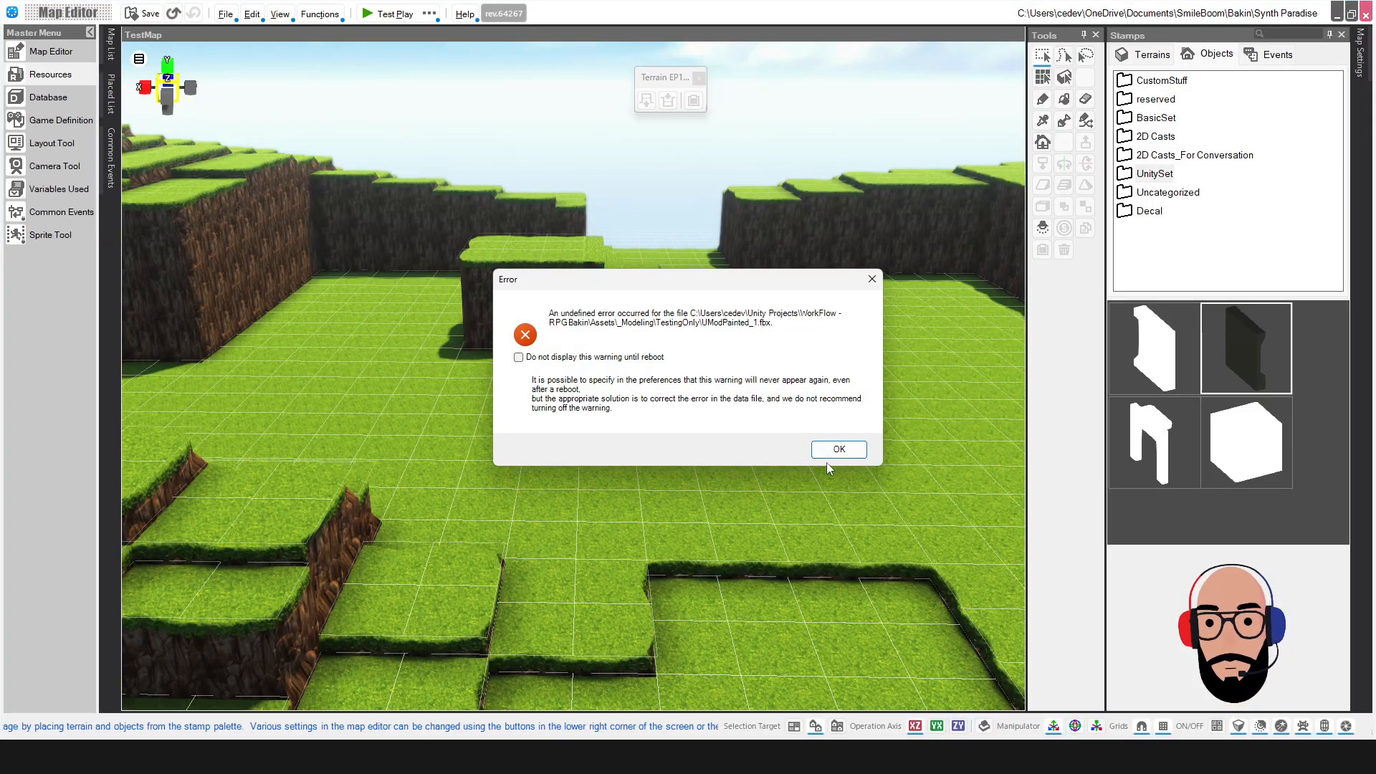
Dismiss the error and add UModPainted_1.fbx from the TestingOnly folder as a 3D stamp at scale 0.001, overwriting the registered file.
left_click(838, 450)
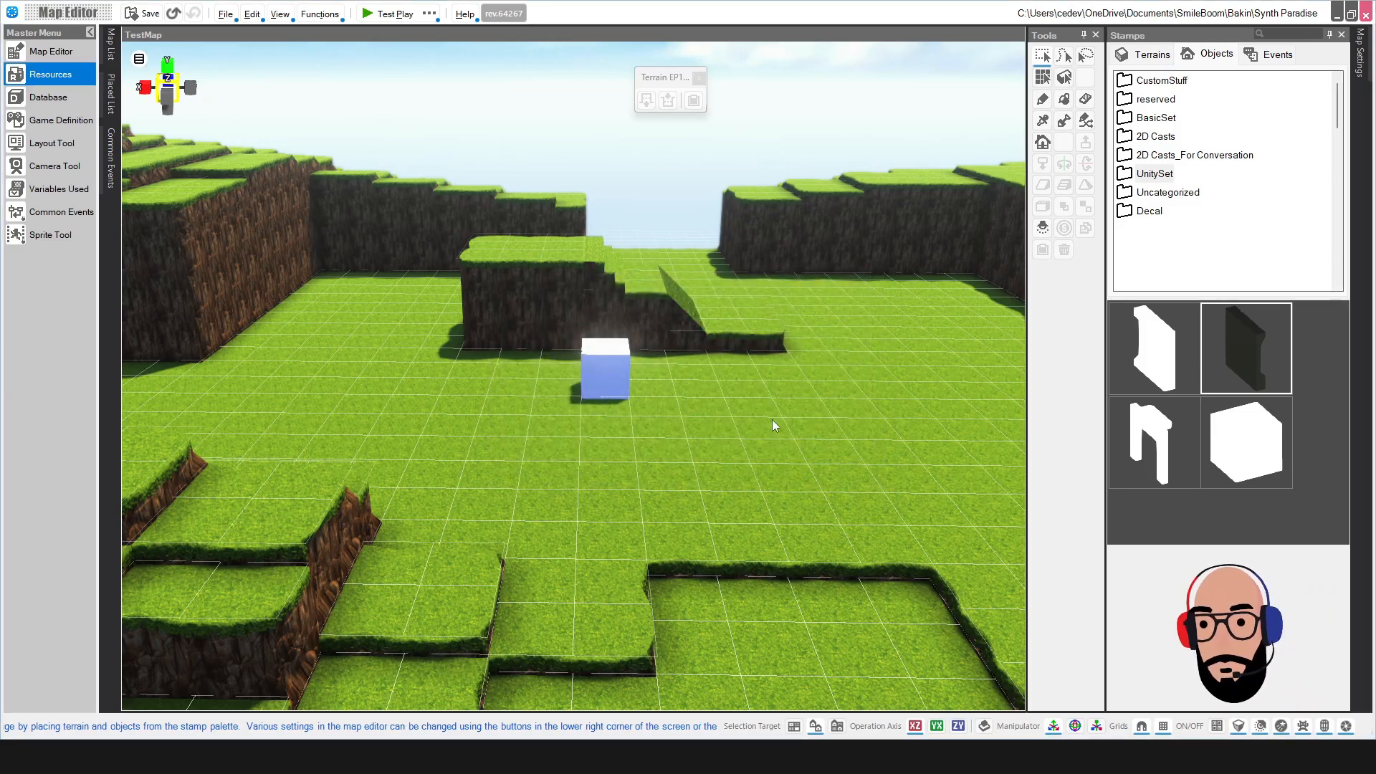
left_click(45, 76)
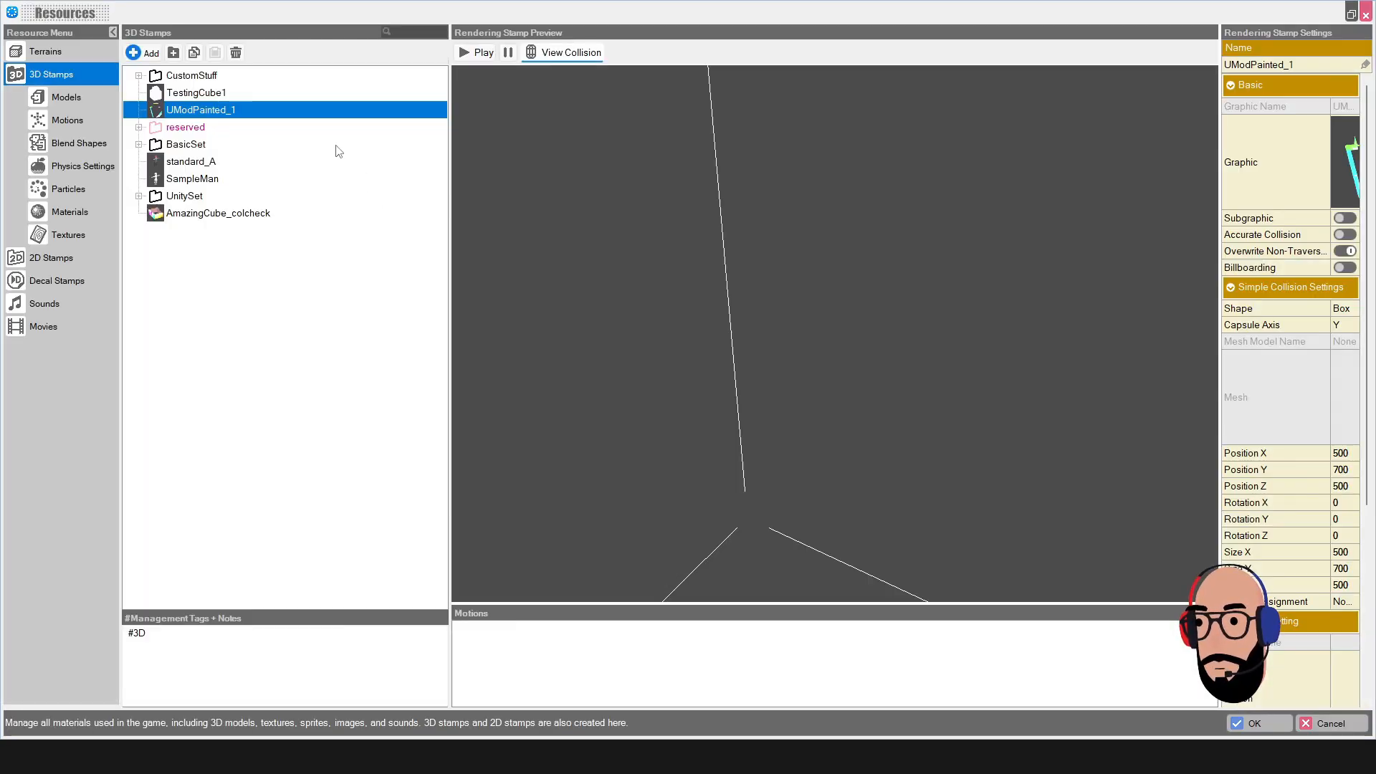
left_click(144, 53)
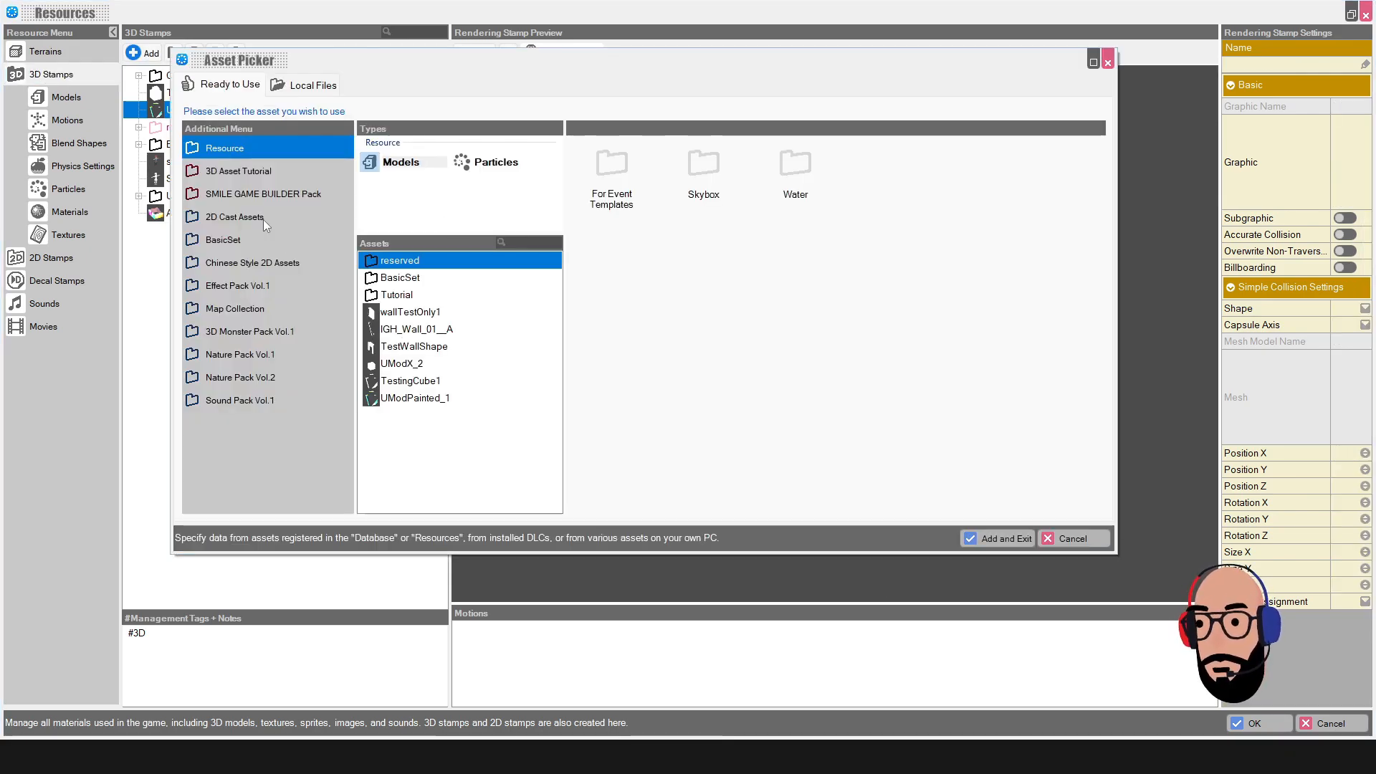
left_click(304, 84)
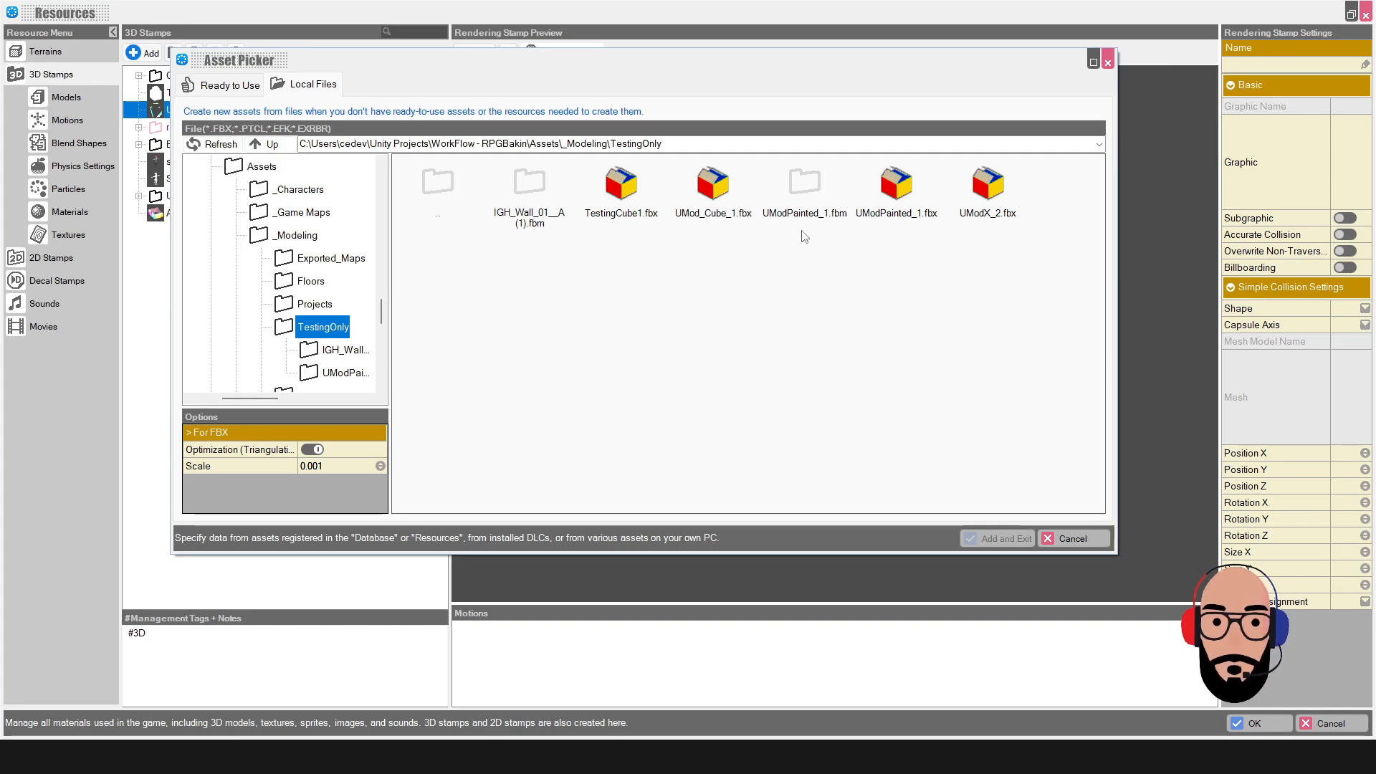
left_click(890, 192)
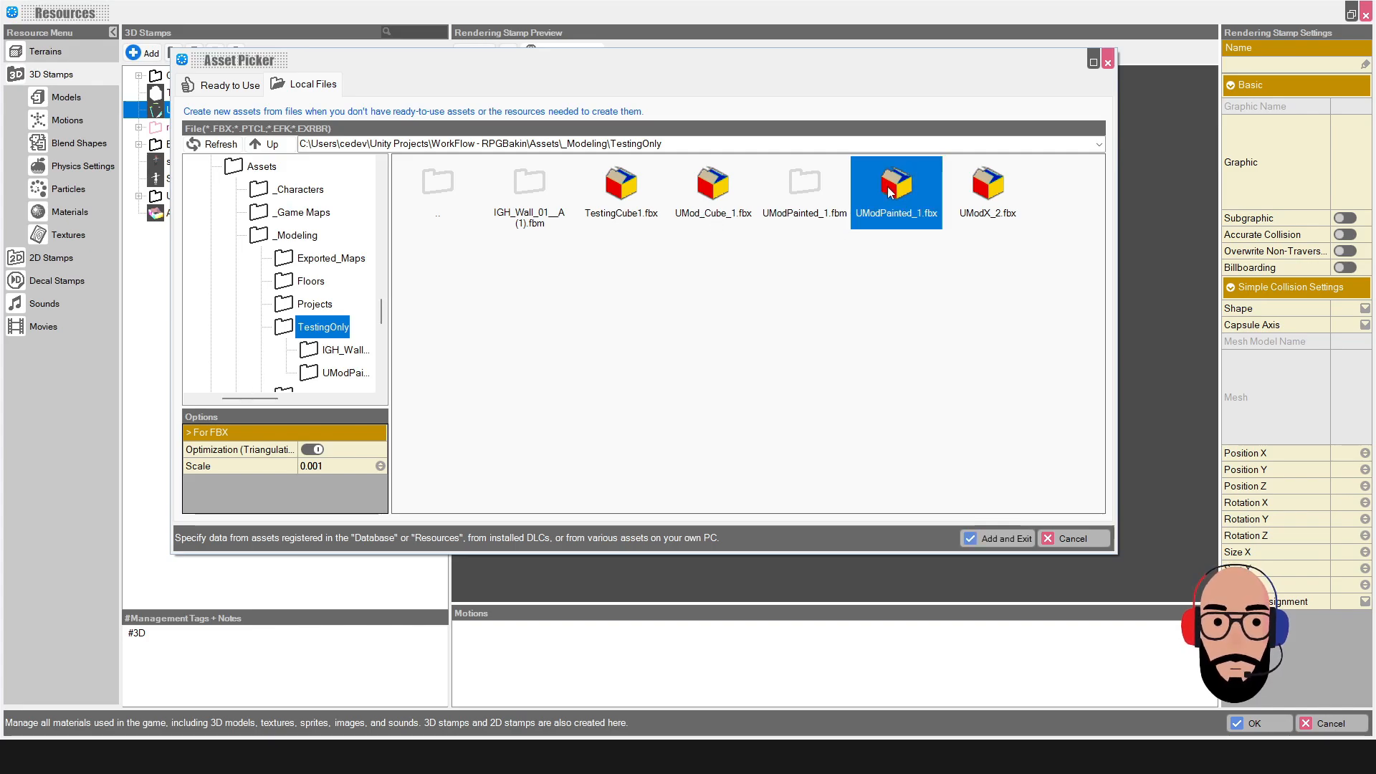
left_click(986, 540)
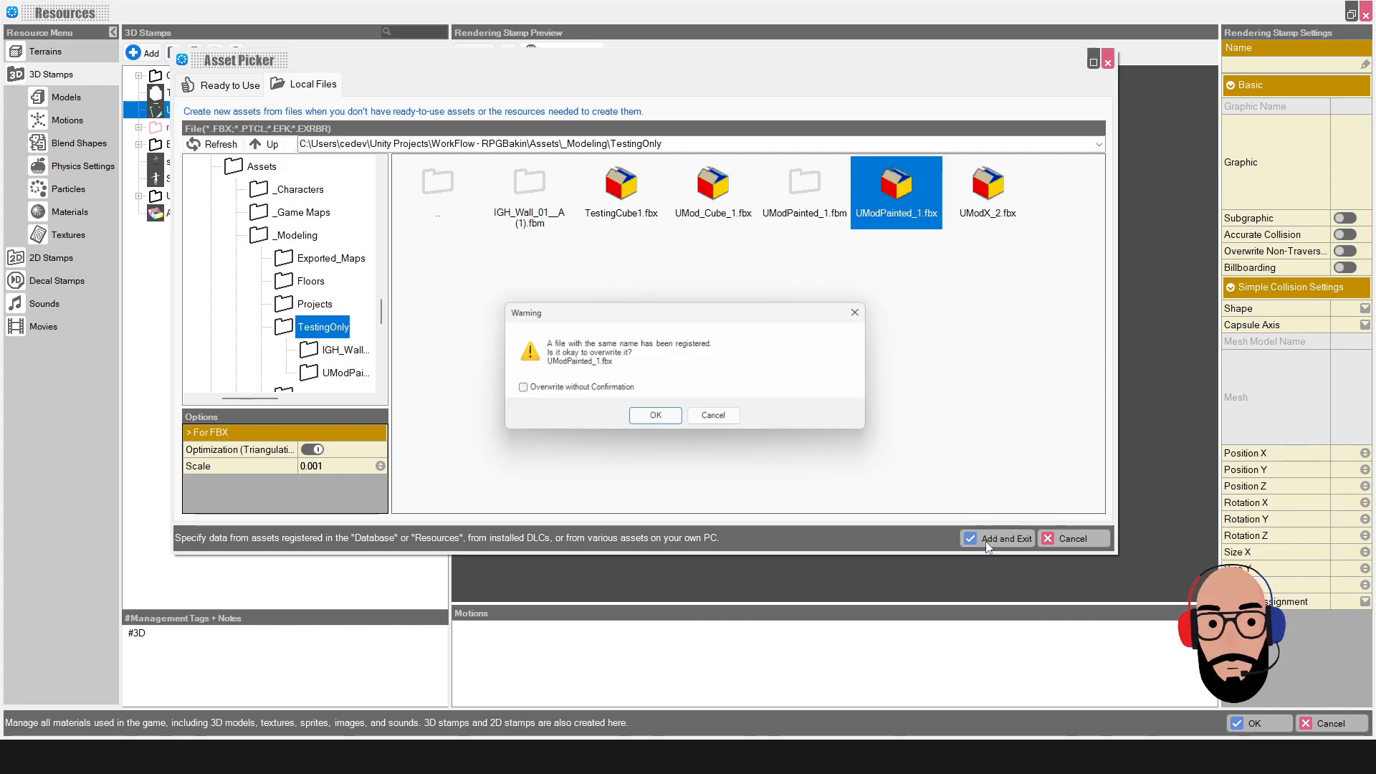
left_click(656, 420)
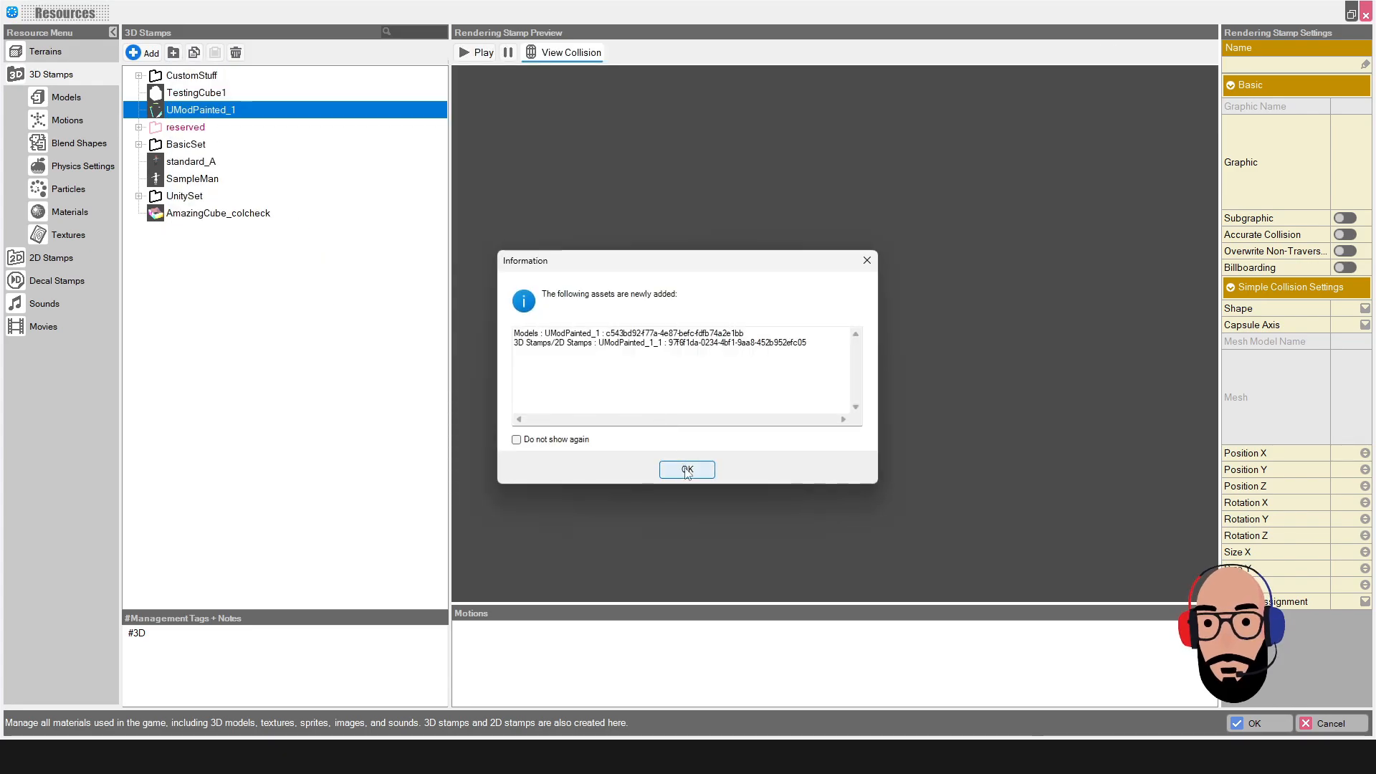
left_click(686, 470)
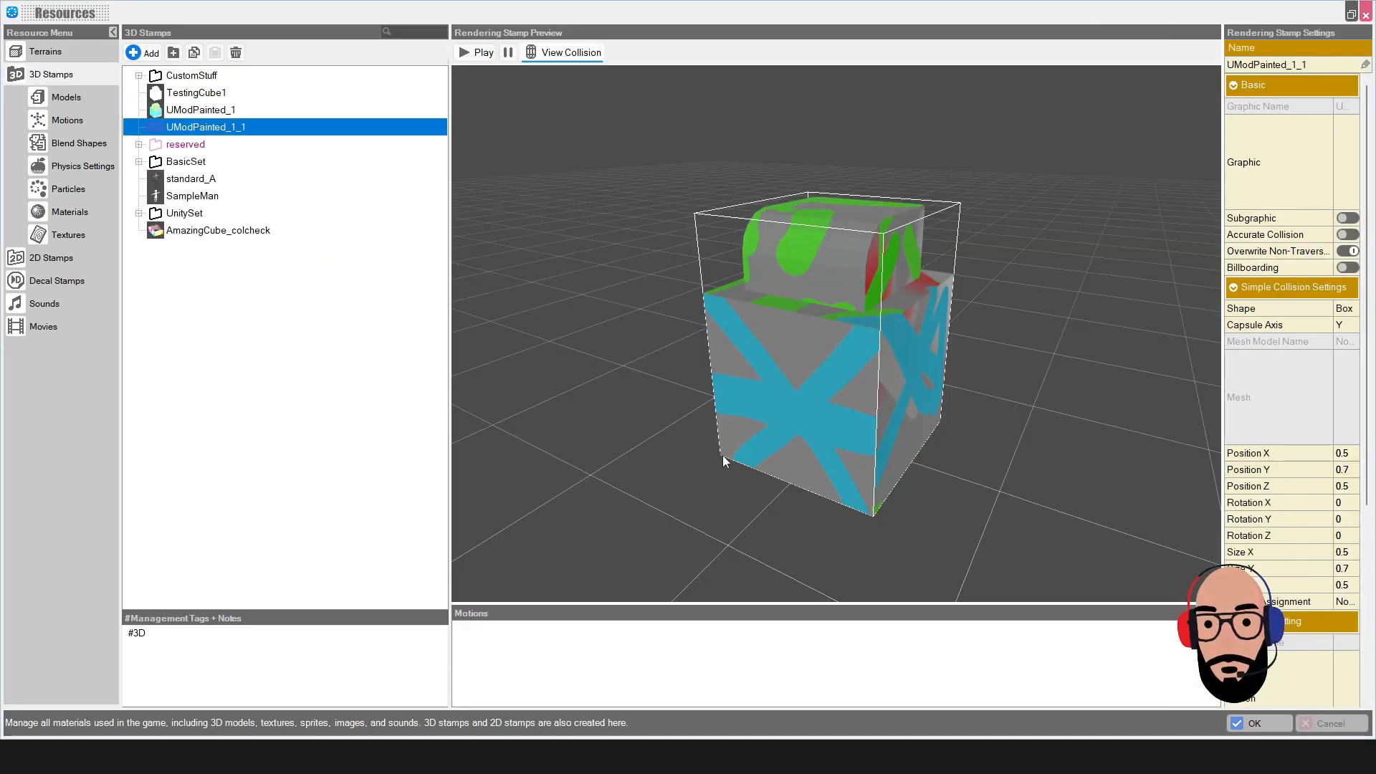
Examine the new stamp's painted faces and box collision from several angles, widening the rendering stamp settings for readability.
scroll(804, 430, "down", 5)
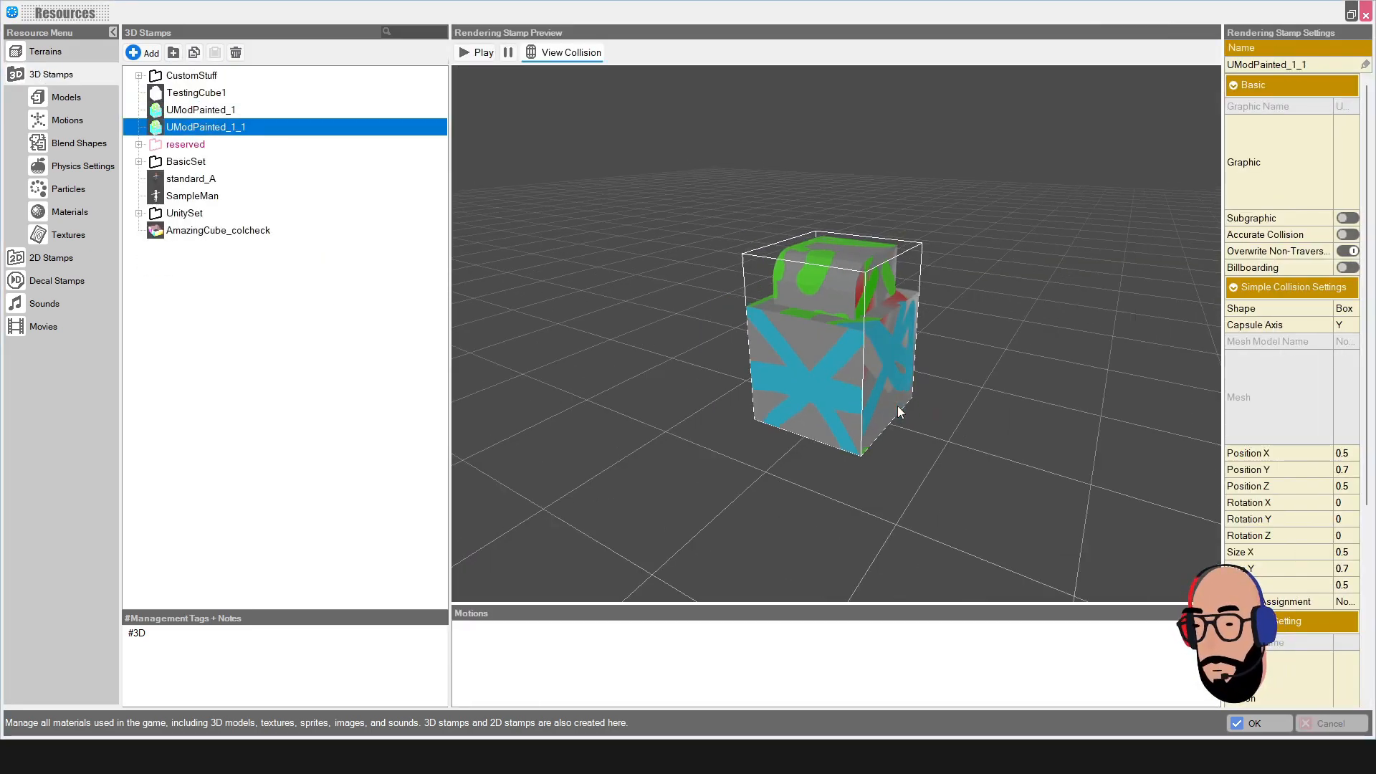
left_click_drag(909, 385, 785, 367)
middle_click_drag(786, 362, 842, 370)
scroll(841, 370, "up", 3)
left_click_drag(842, 374, 880, 388)
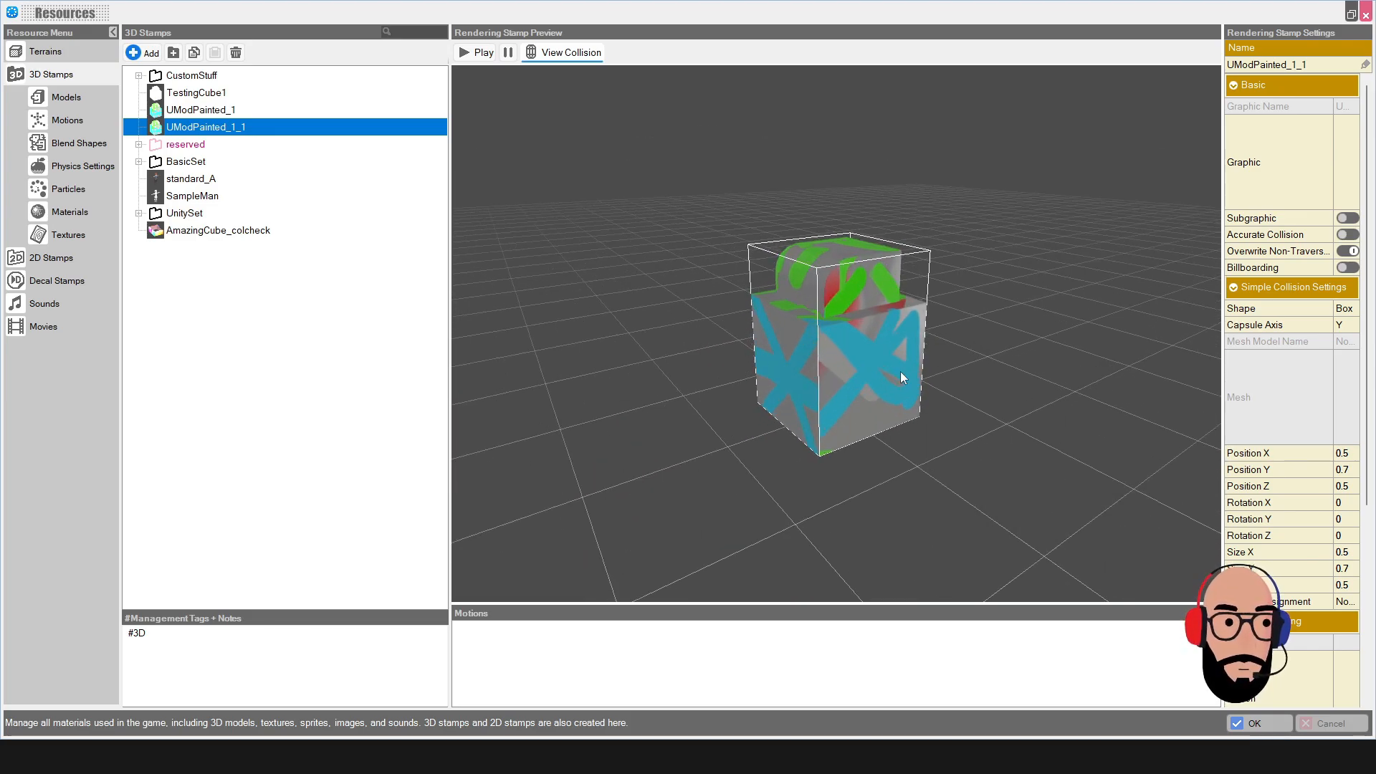
left_click_drag(1223, 193, 1176, 199)
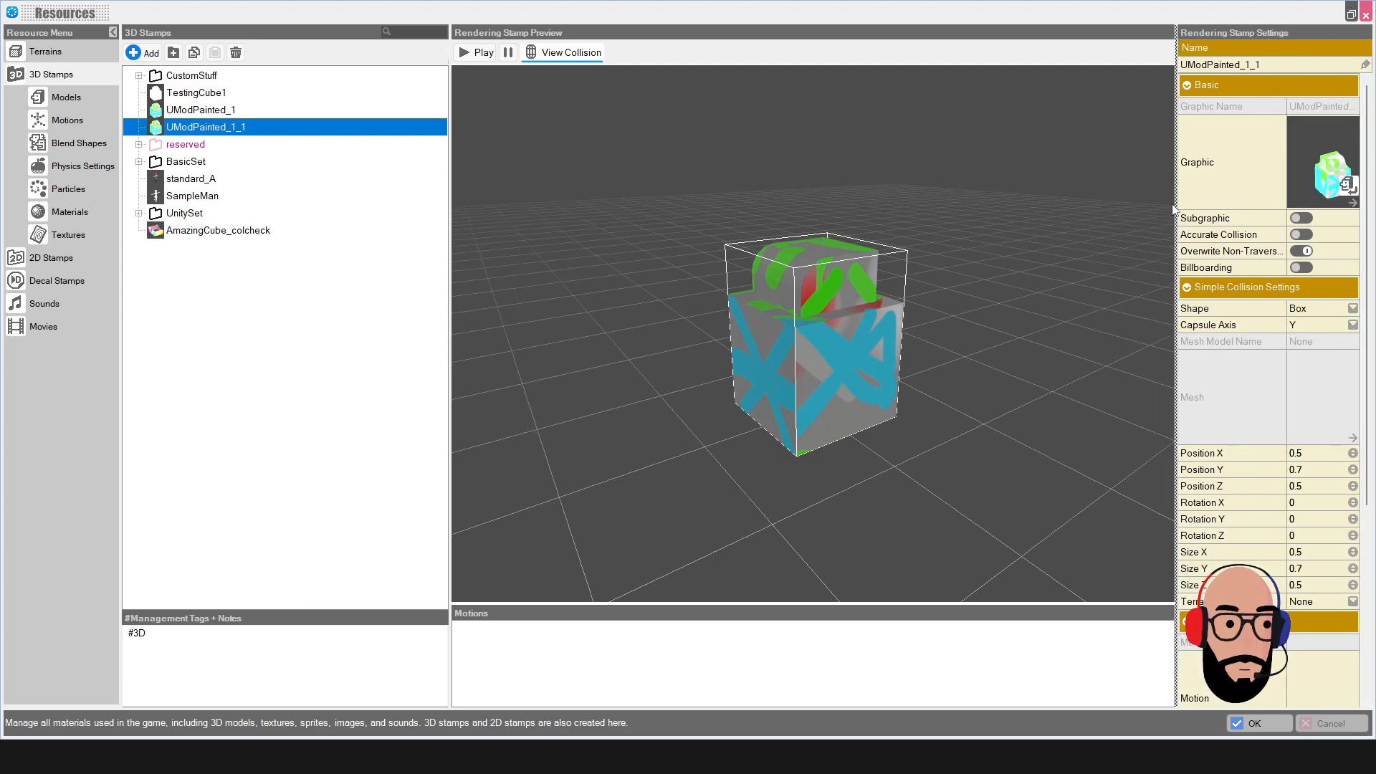
left_click_drag(1176, 200, 1137, 207)
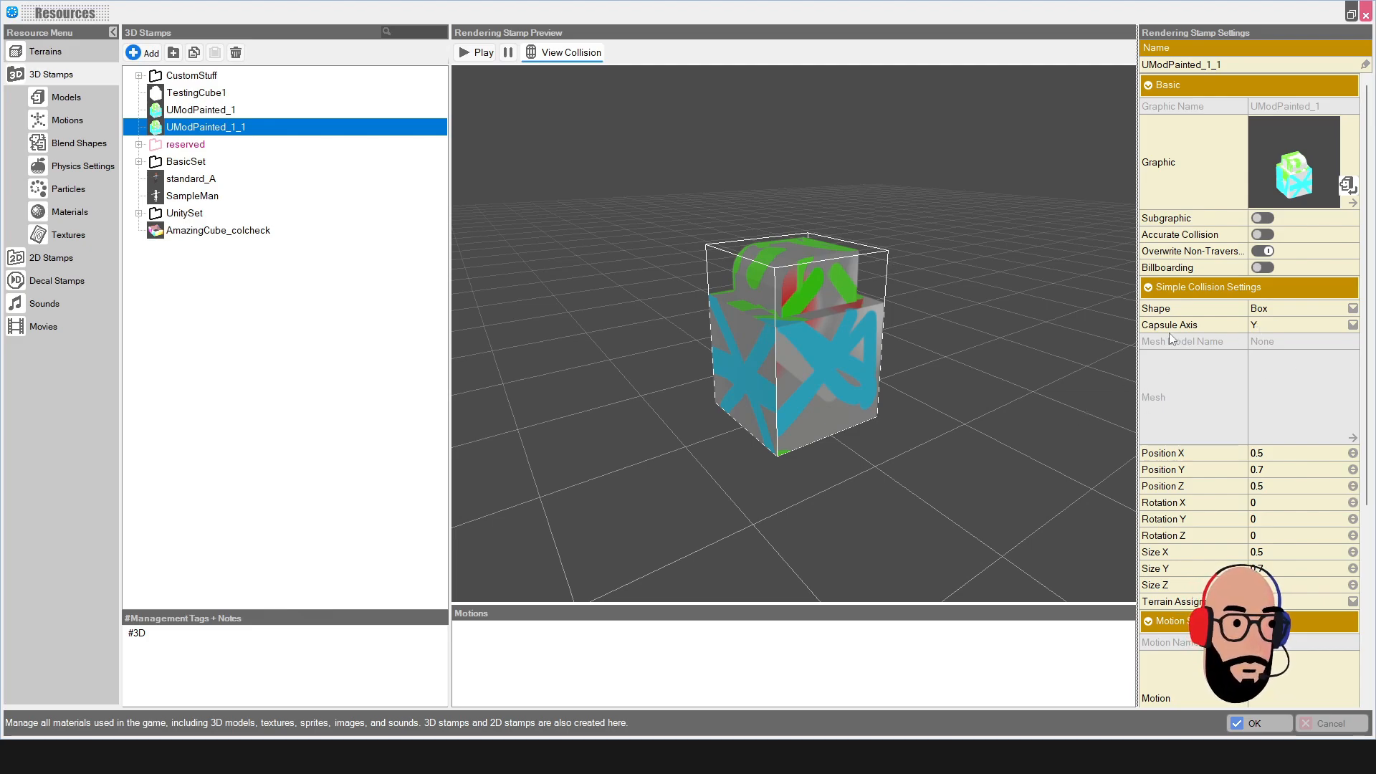
left_click_drag(712, 359, 903, 287)
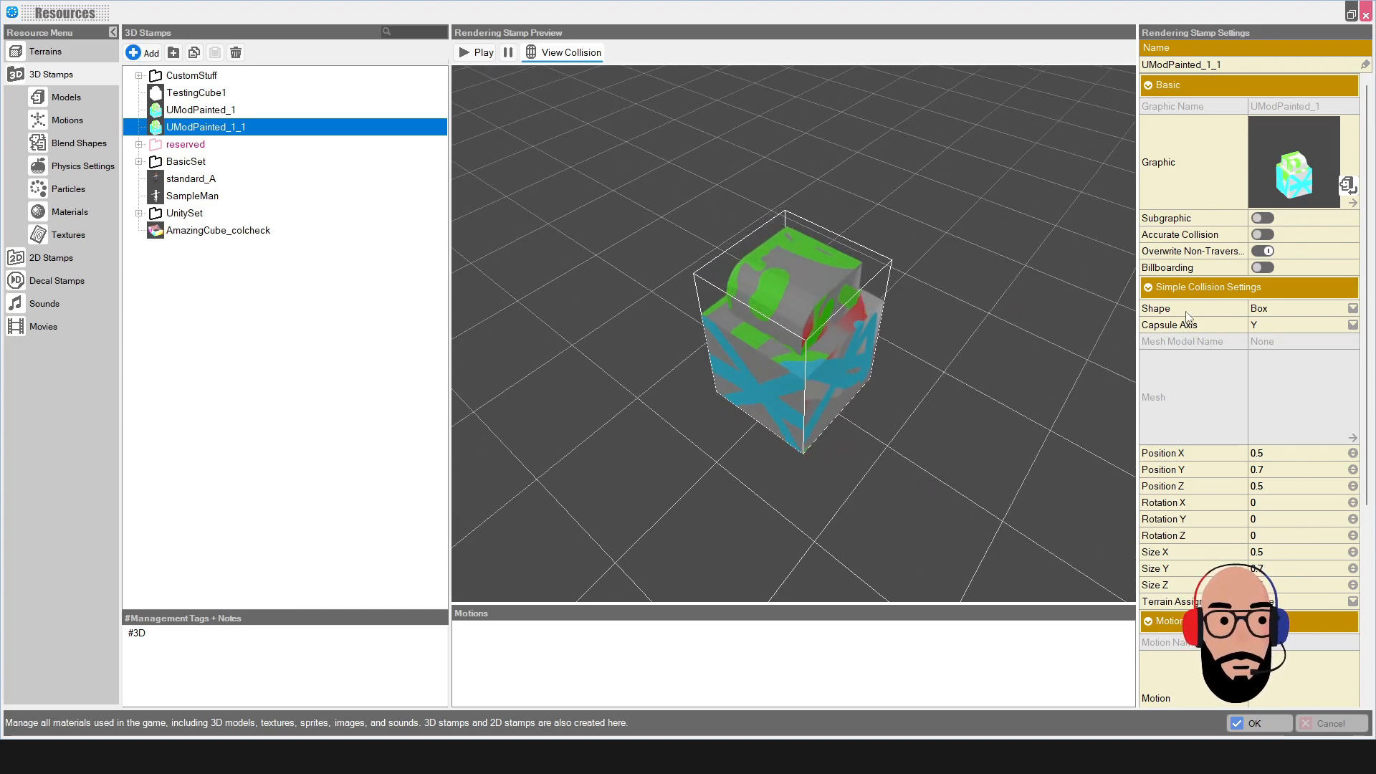
left_click_drag(852, 387, 810, 329)
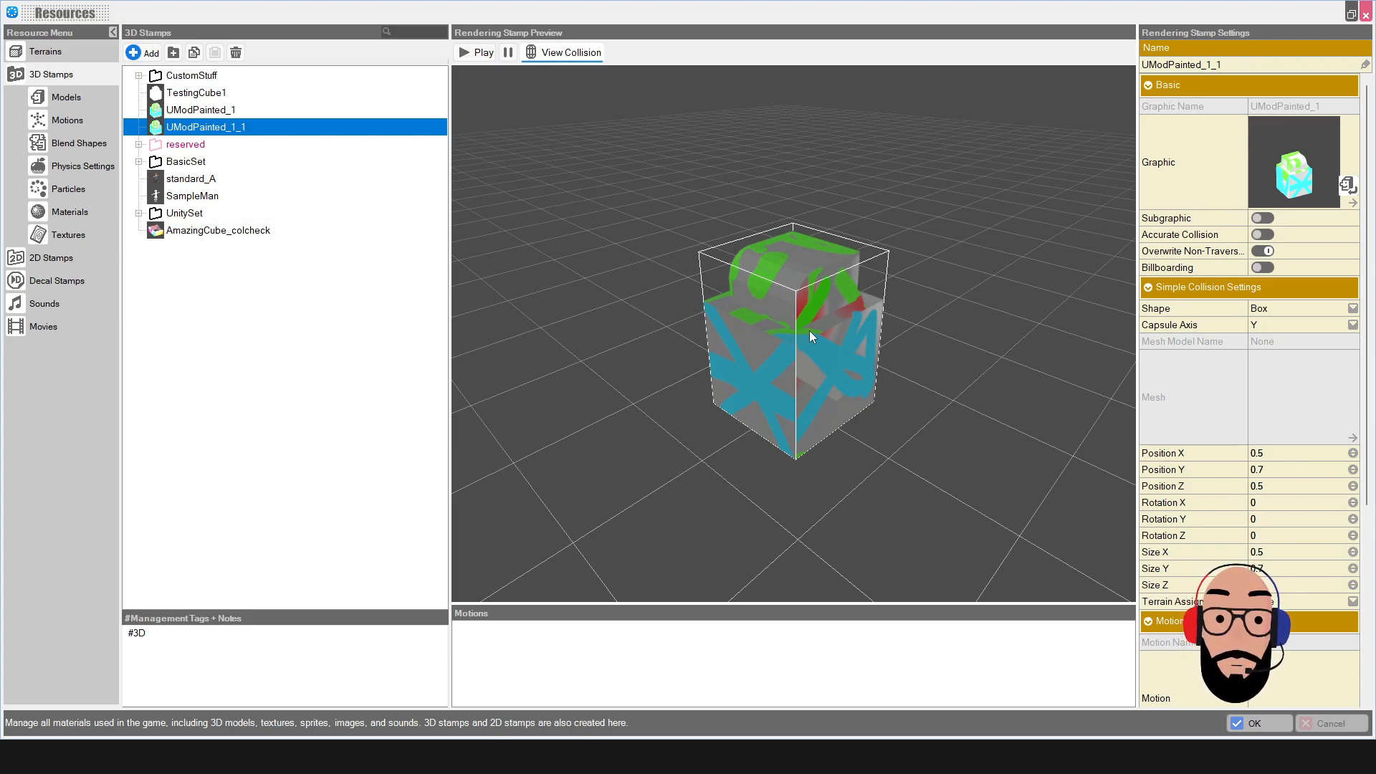
mouse_move(844, 360)
left_mouse_down()
mouse_move(807, 352)
mouse_move(847, 355)
left_mouse_up()
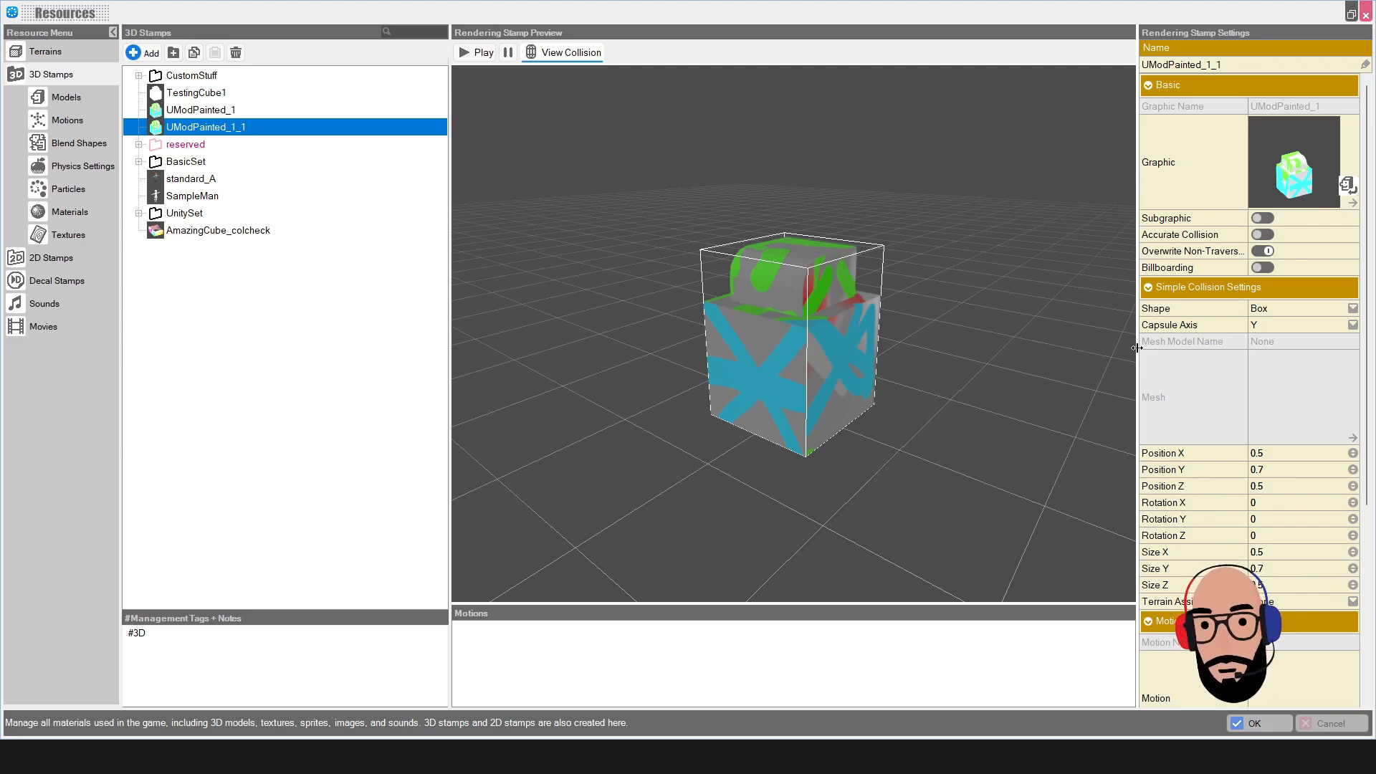
Set the new stamp's simple collision shape to Mesh and assign the UModPainted_1 model as its collision mesh.
left_click(1354, 310)
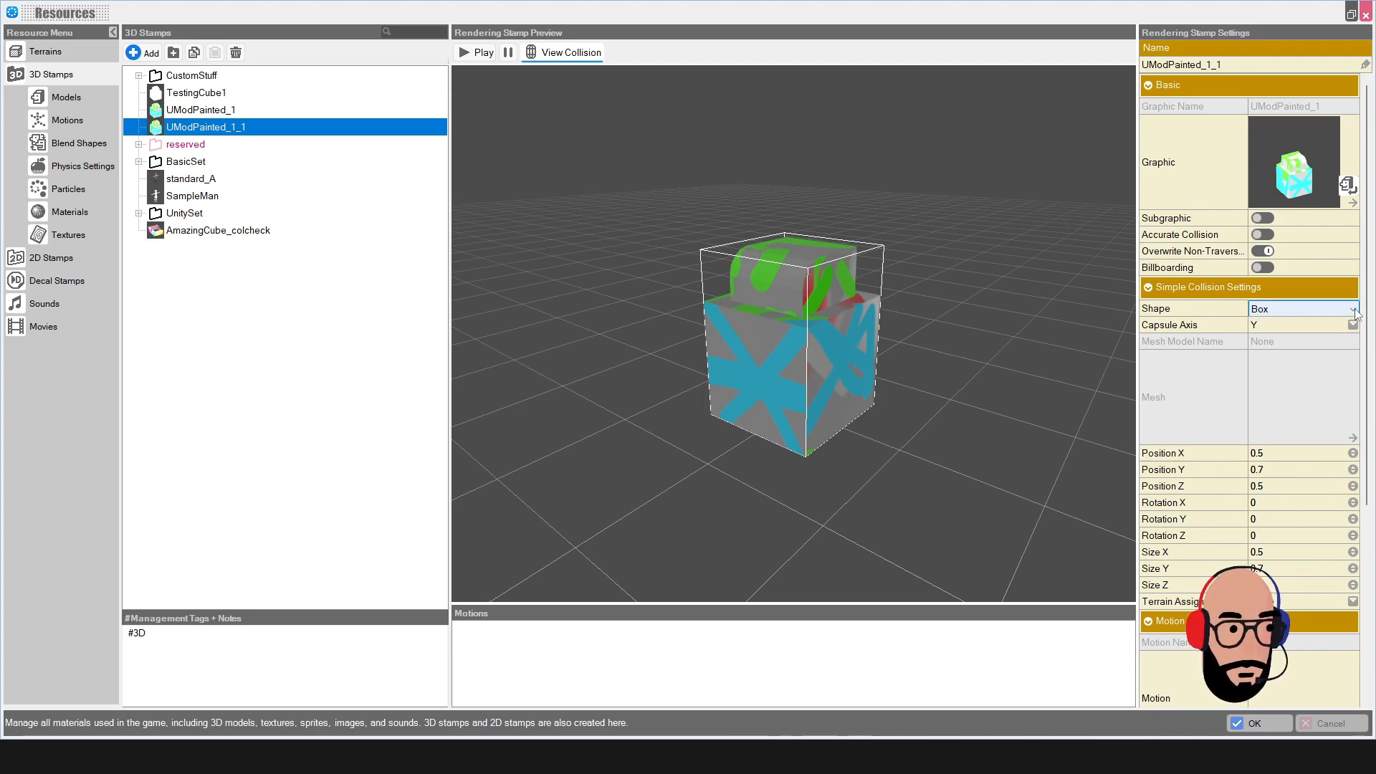
left_click(1354, 313)
left_click(1288, 359)
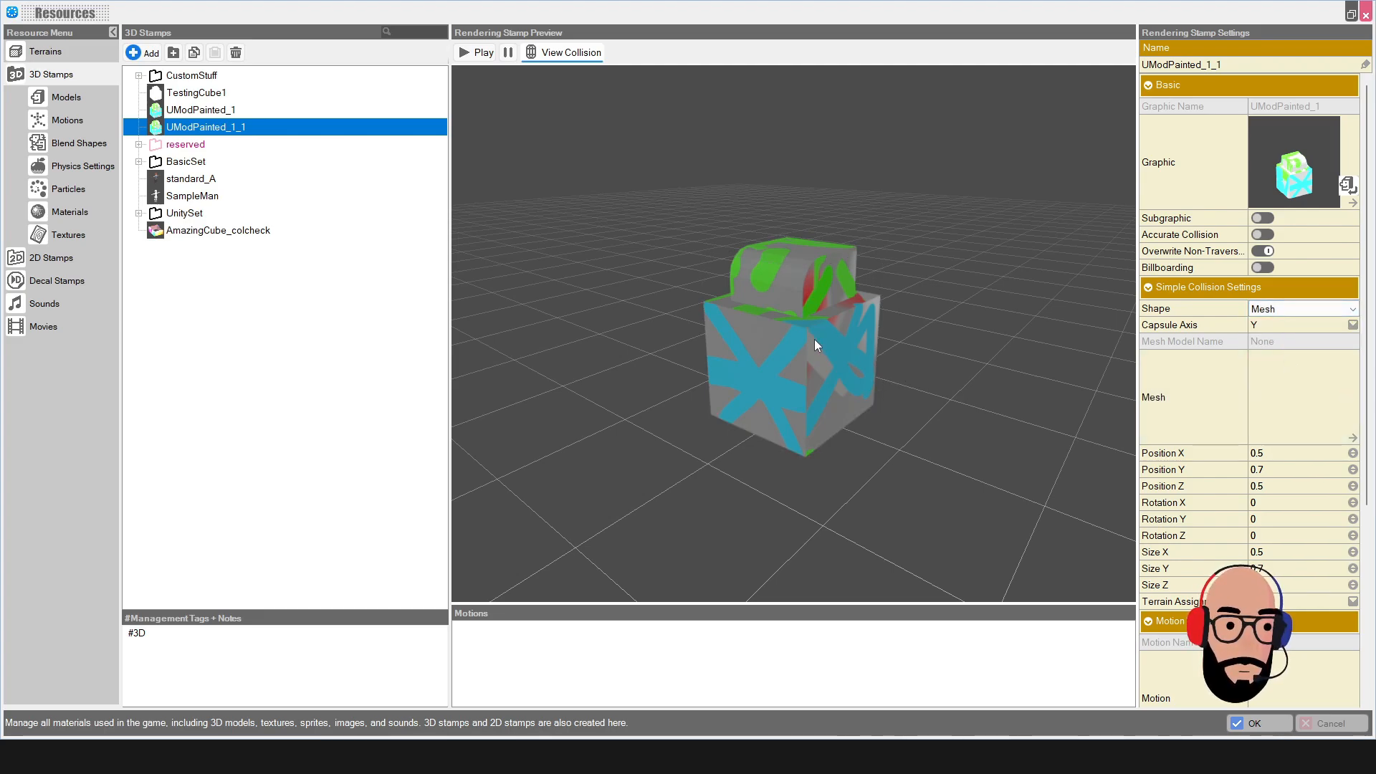
left_click_drag(814, 339, 813, 347)
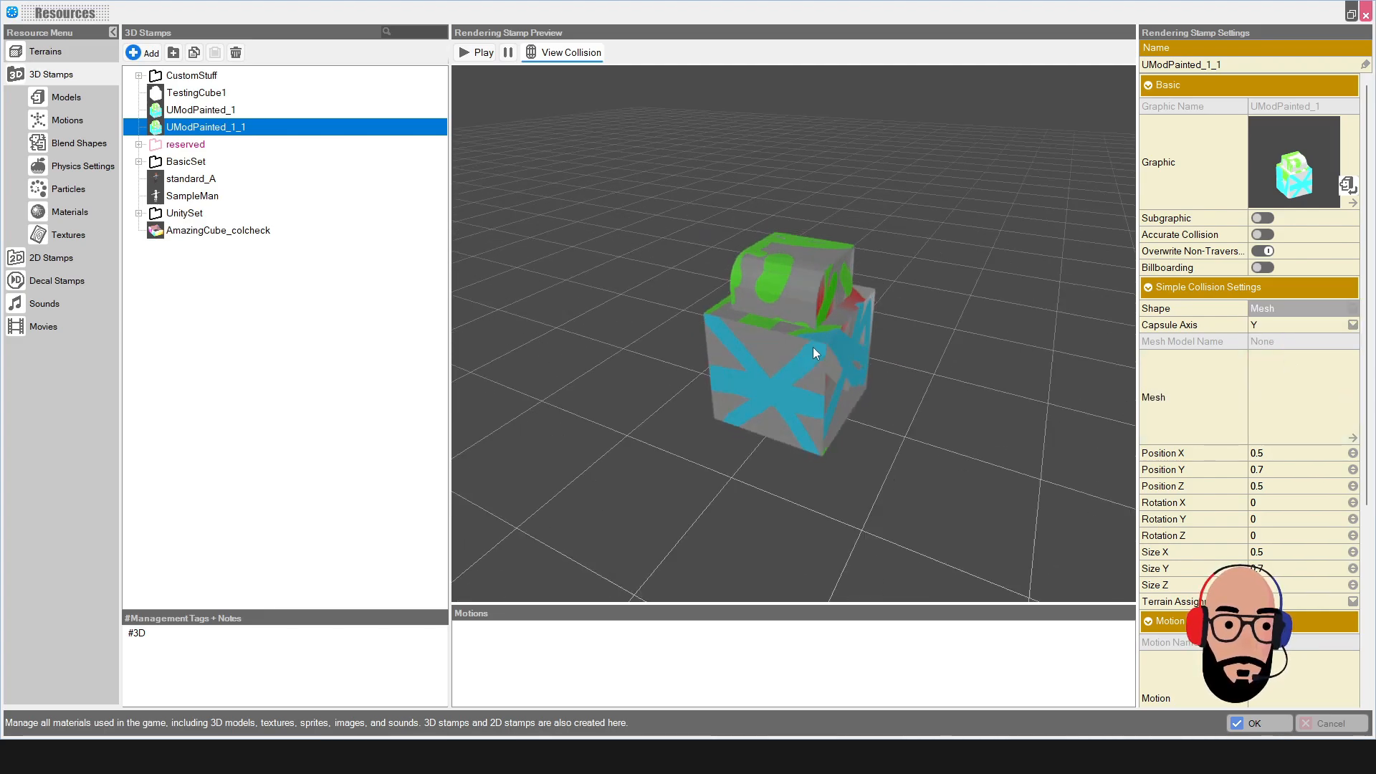
left_click(1296, 401)
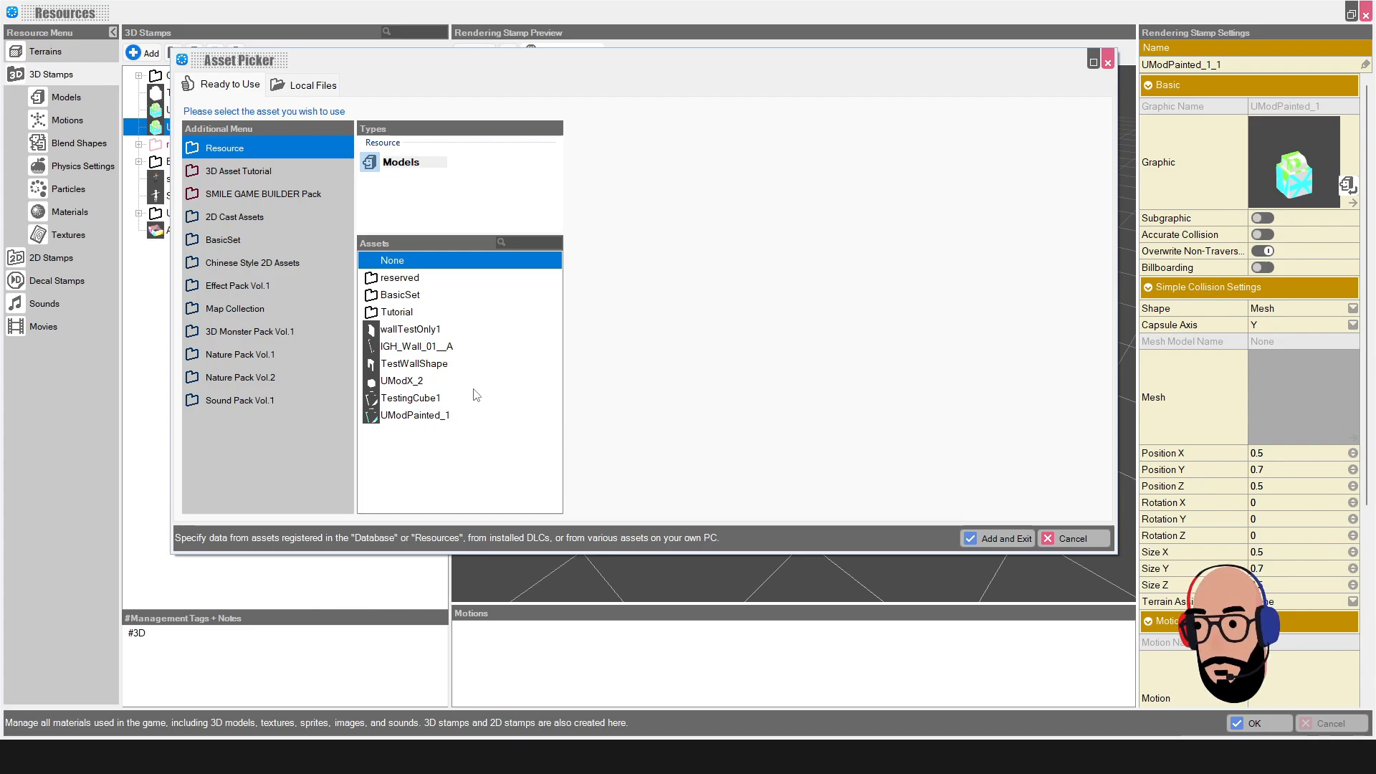
left_click(425, 416)
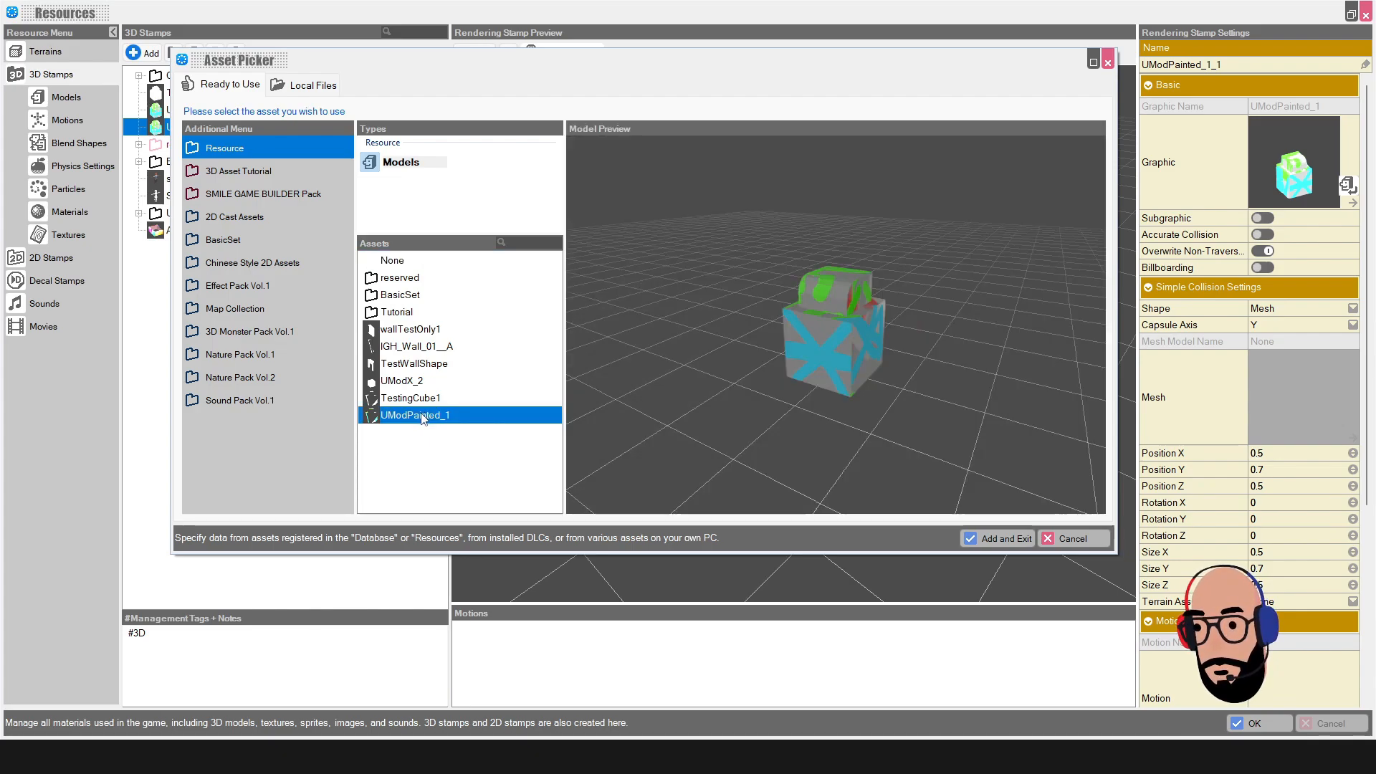
left_click(1003, 538)
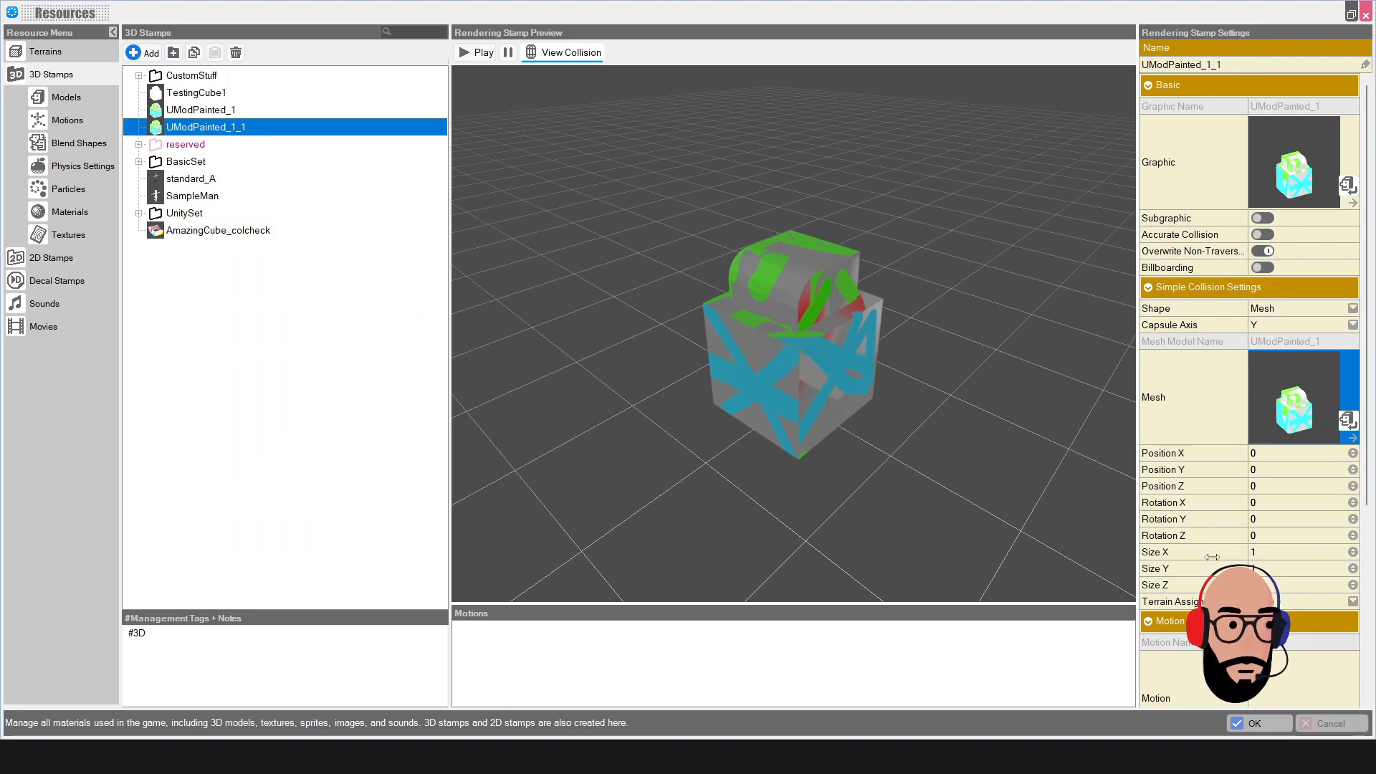
Set the collision mesh's Size X, Size Y and Size Z to 0.001.
left_click(1270, 548)
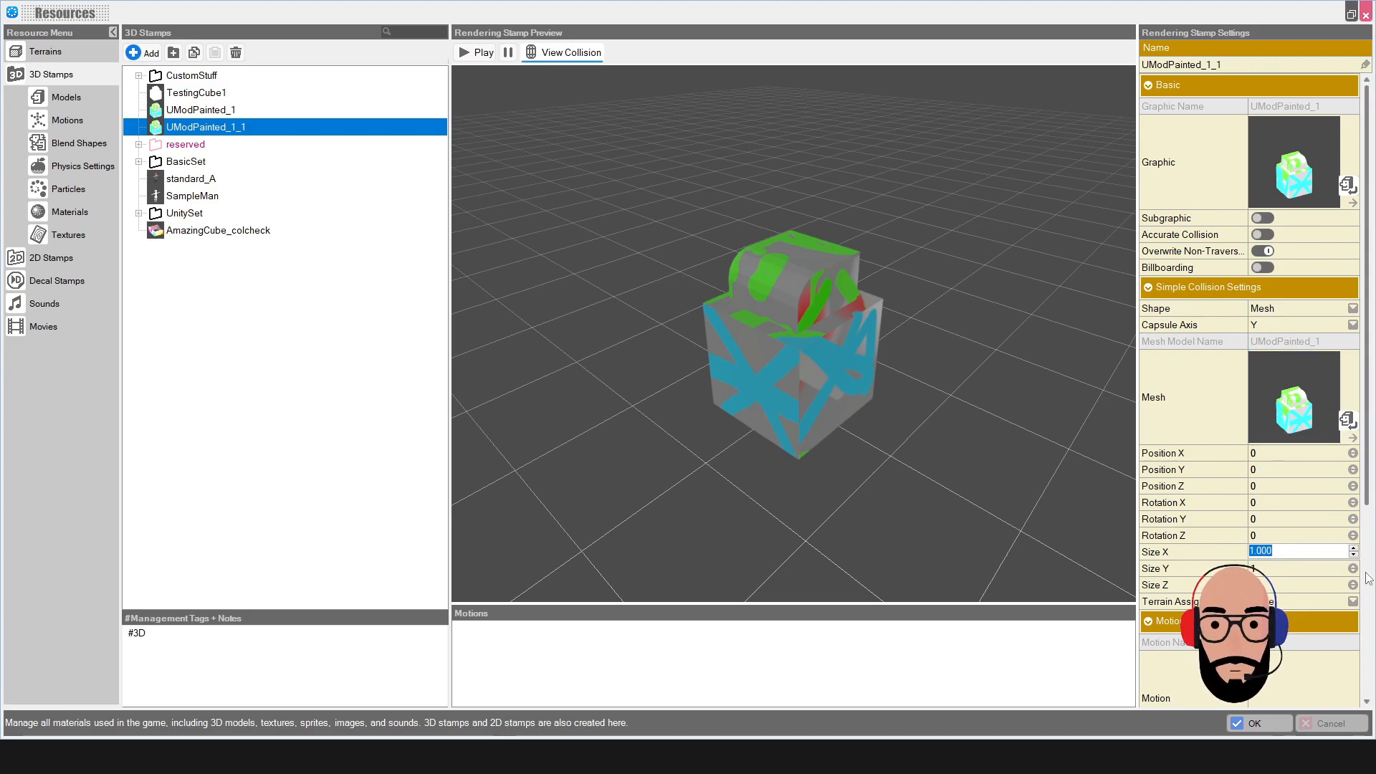
key("BackSpace")
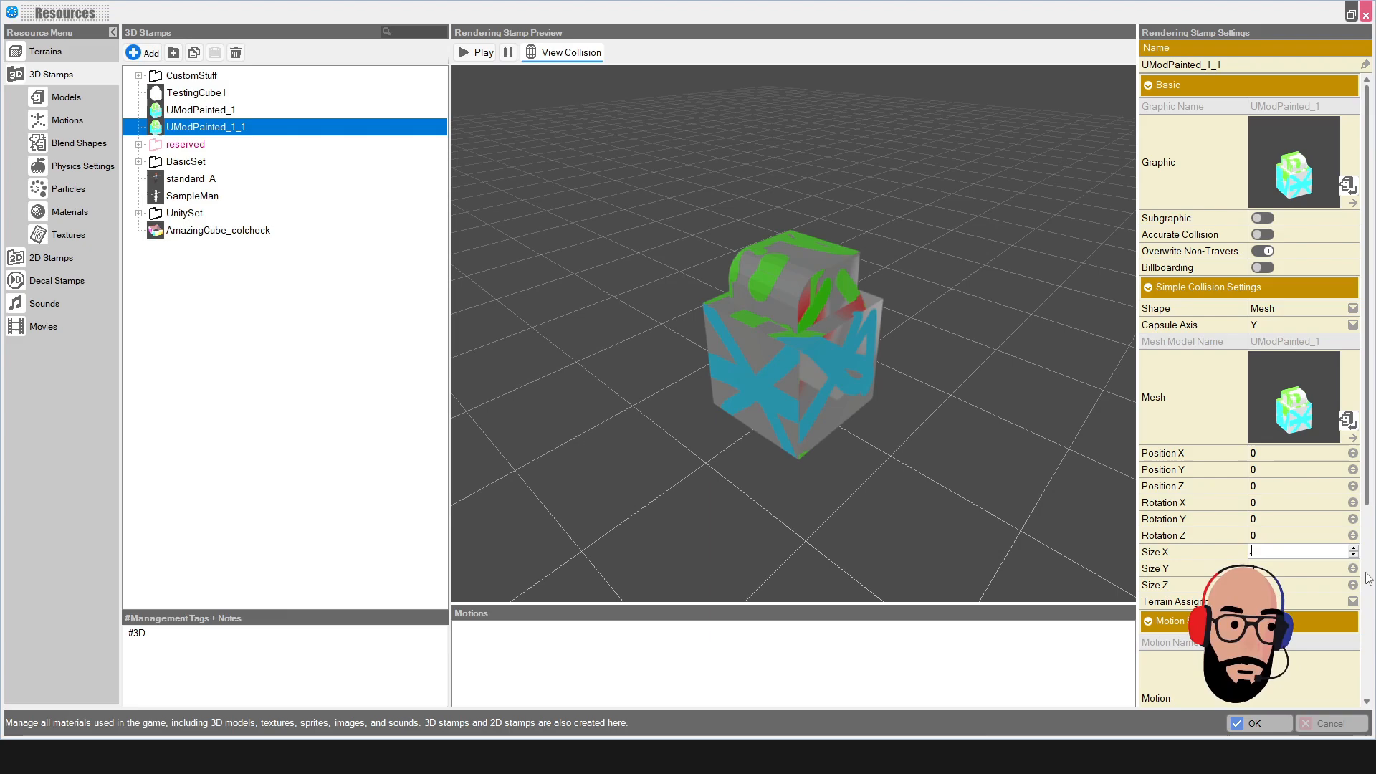
type(".001")
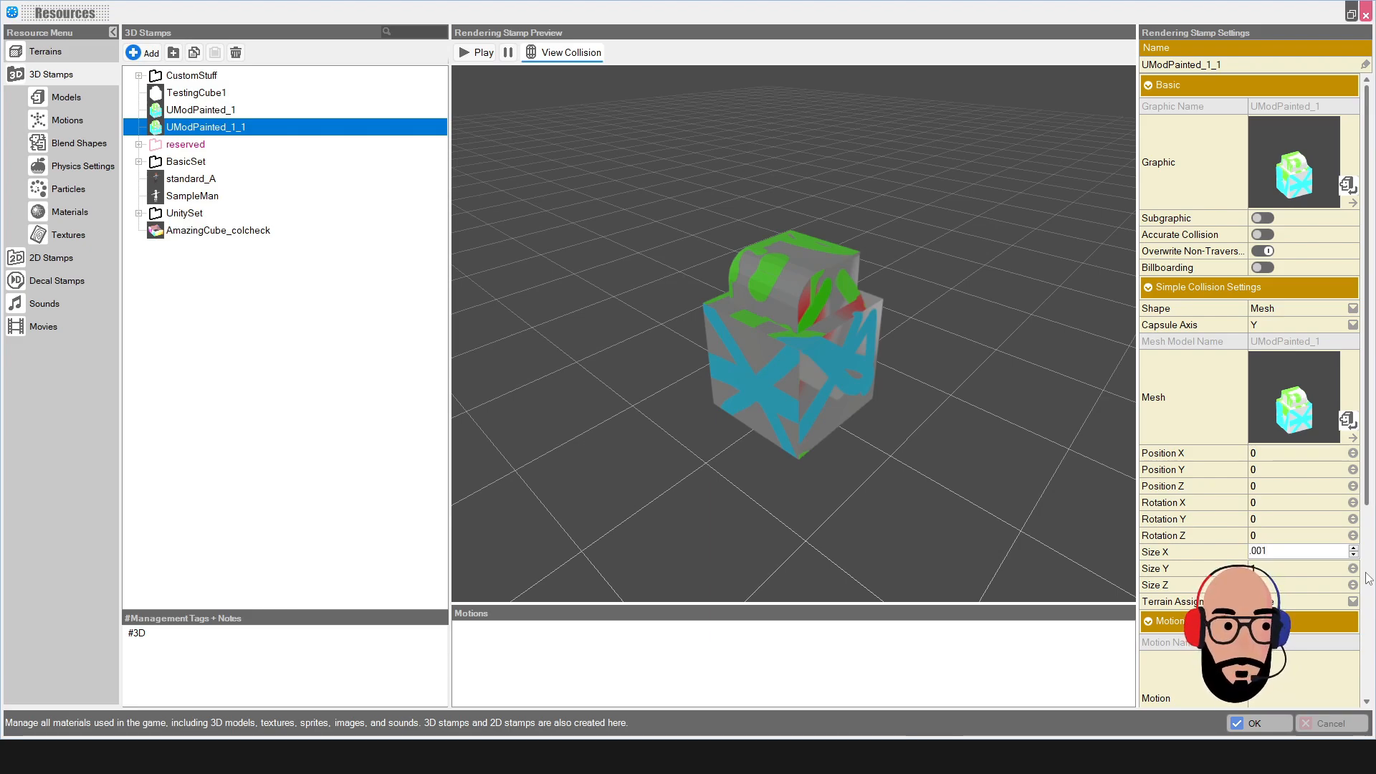
left_click(1281, 568)
type(".0")
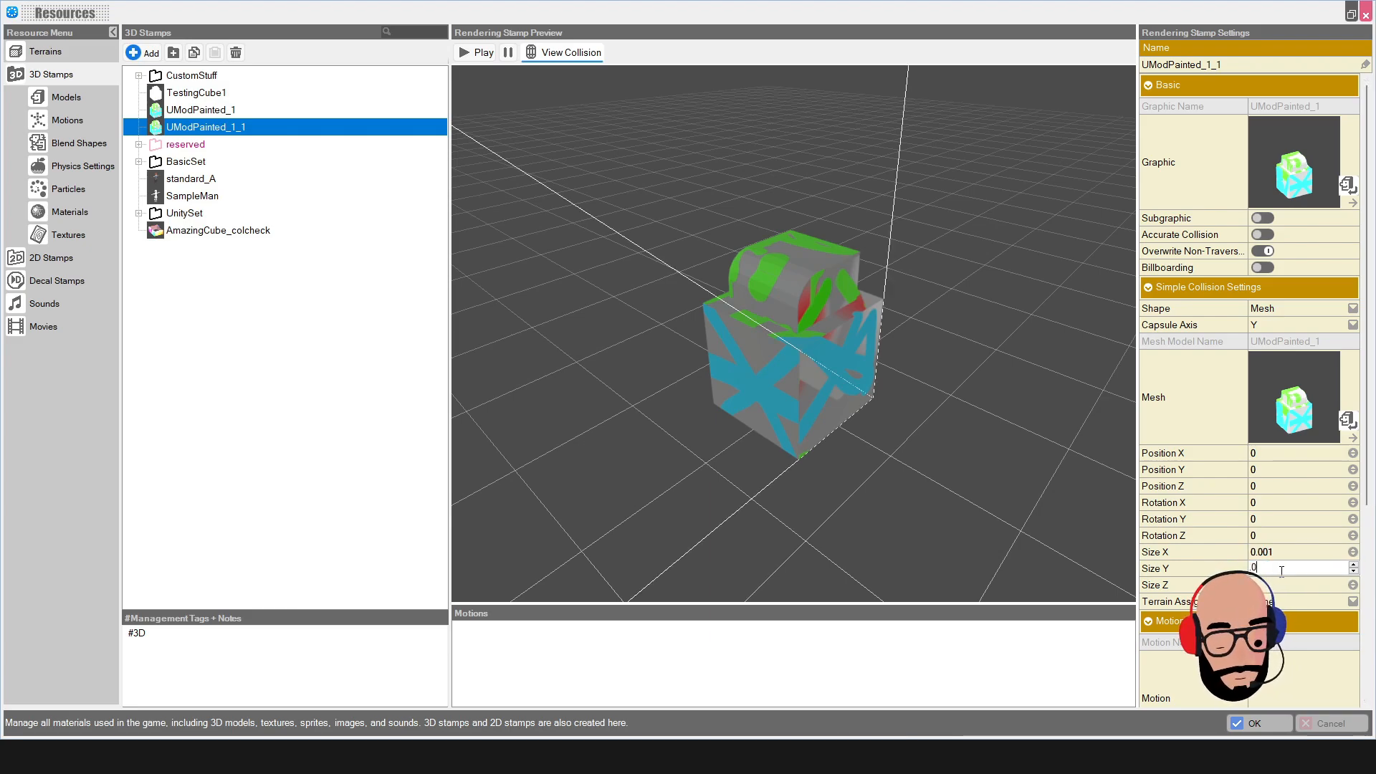
type("01")
key("Caps_Lock")
left_click(1282, 585)
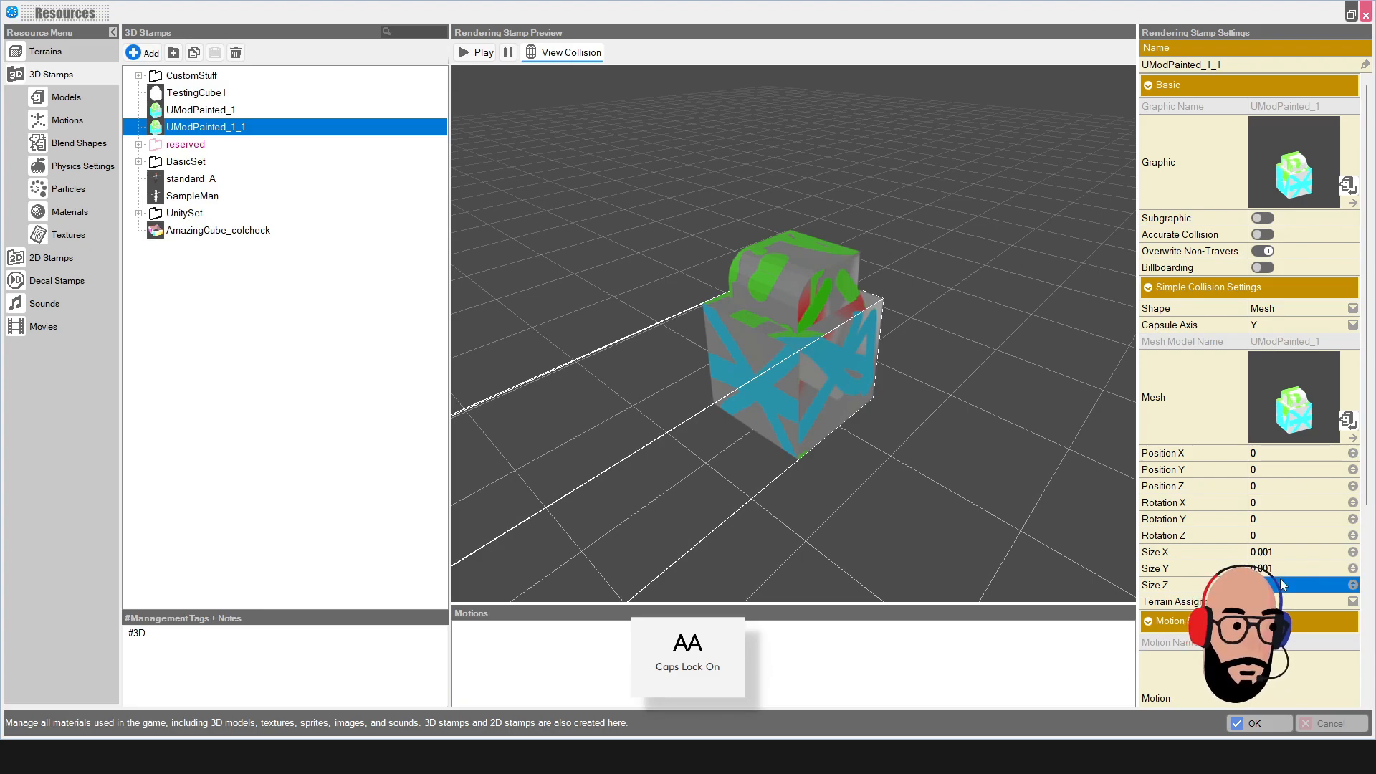
left_click(1280, 581)
type(".001")
key("Return")
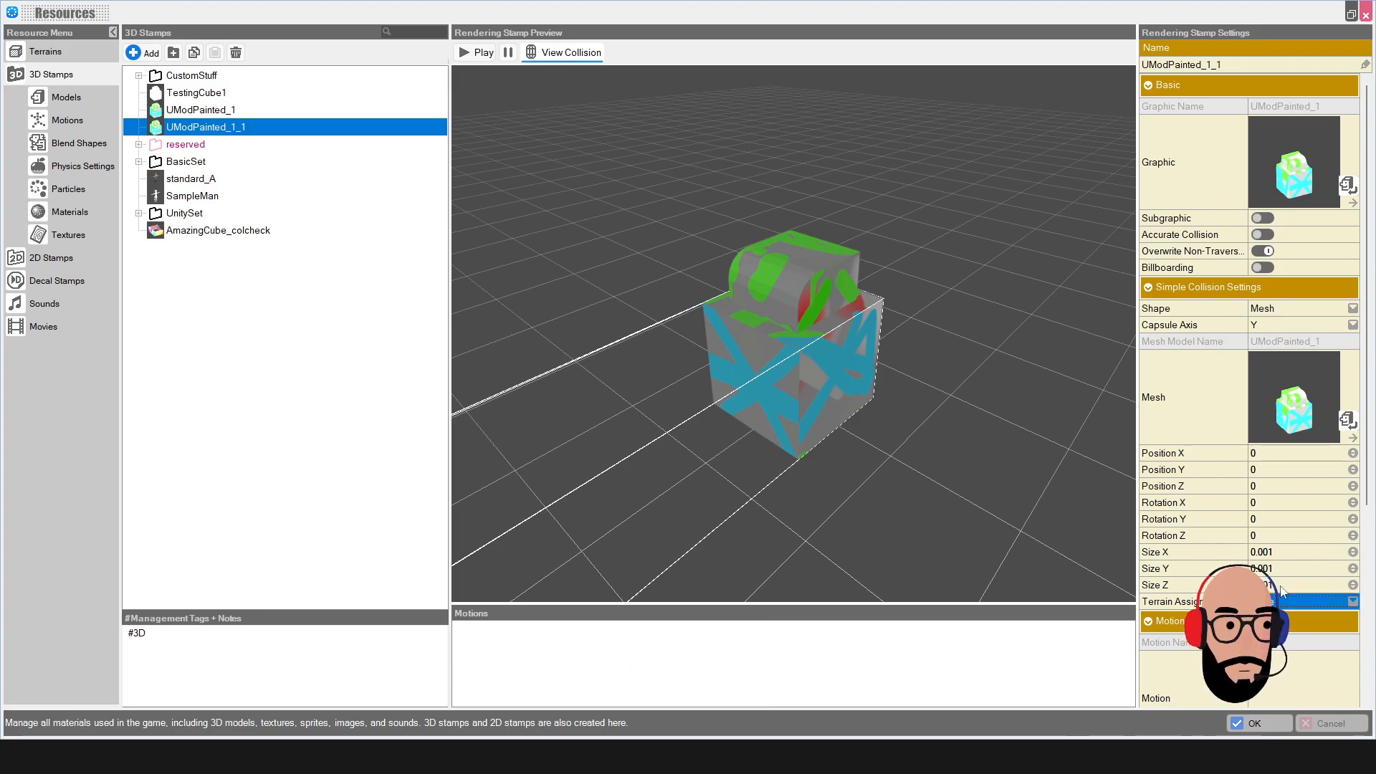
Check the mesh collision's fit around the model, review the remaining stamp settings, and accept the resource changes.
middle_click_drag(956, 354, 785, 308)
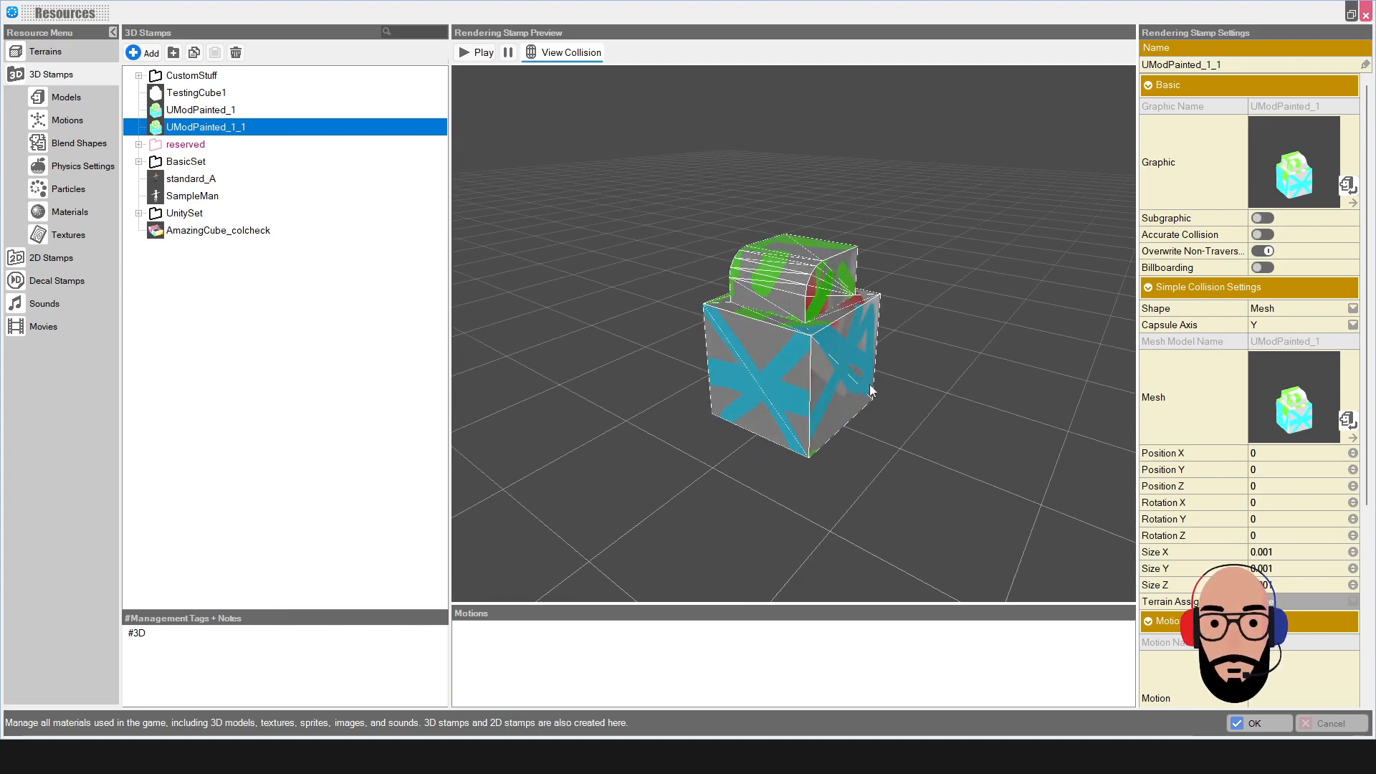
middle_click_drag(871, 390, 837, 386)
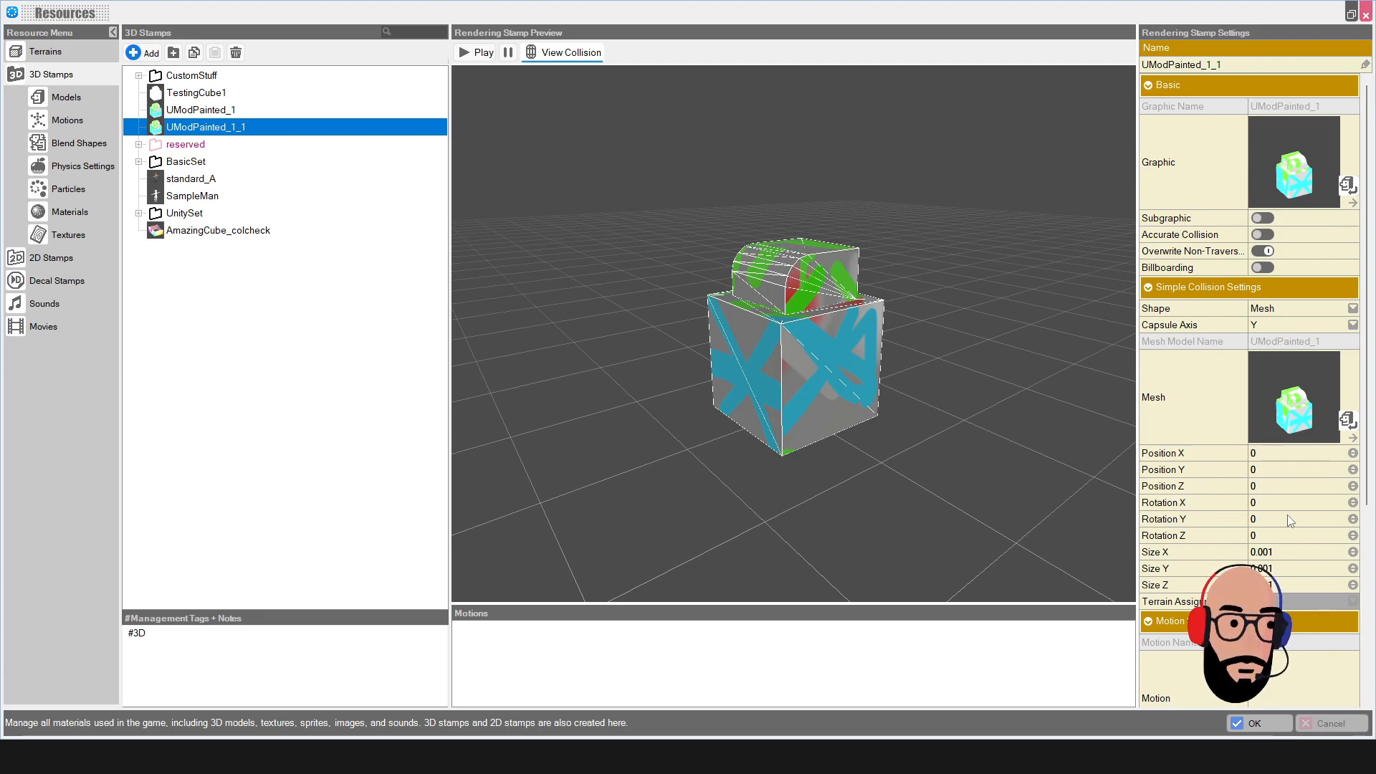
scroll(1250, 387, "down", 3)
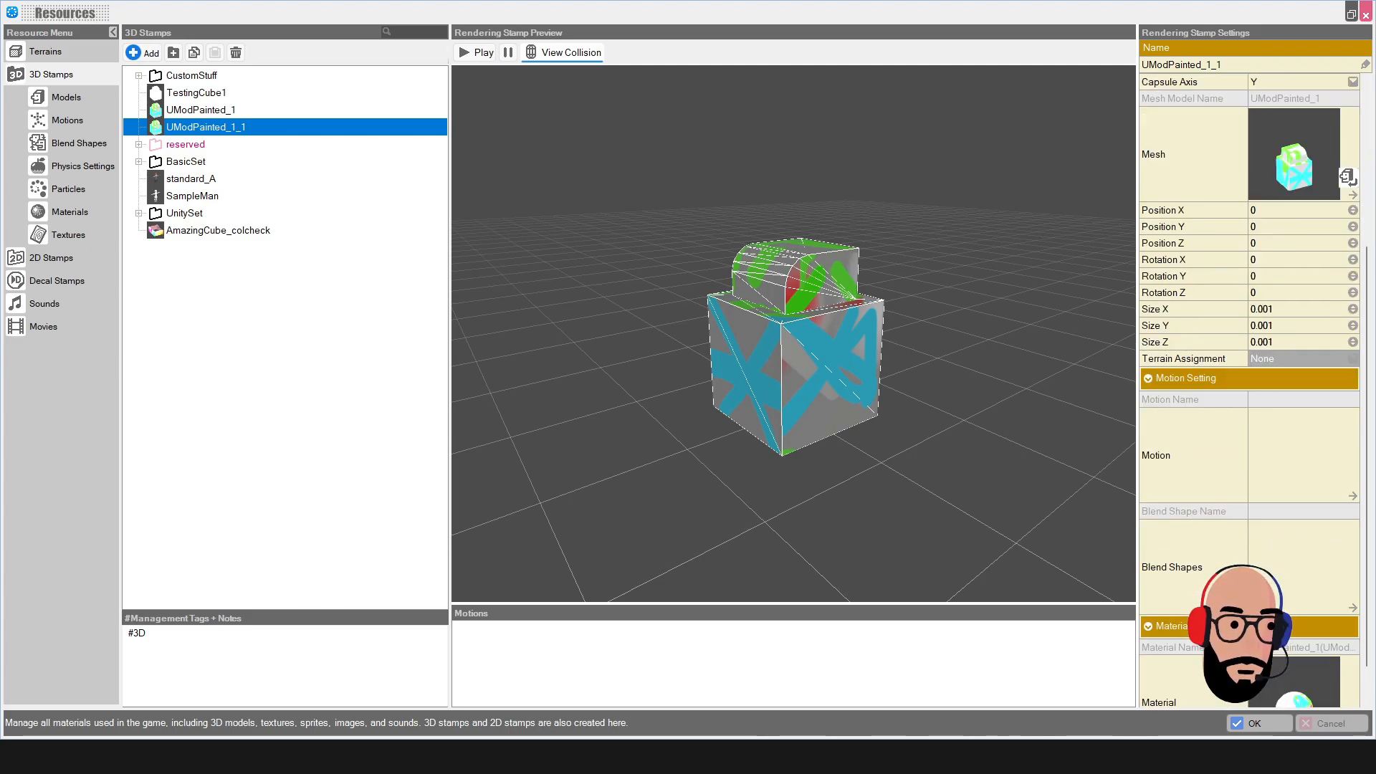
scroll(1243, 496, "down", 2)
left_click(1253, 722)
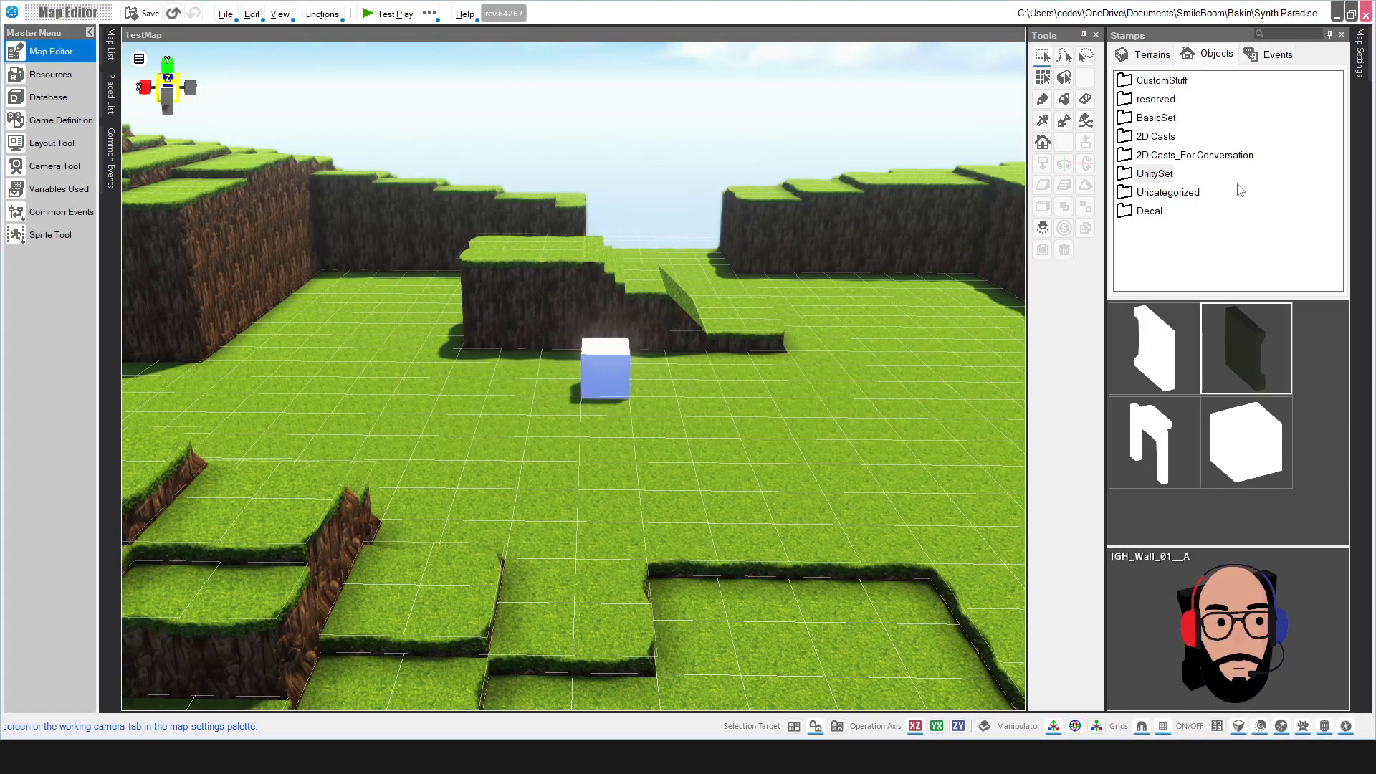
Select the UModPainted_1_1 stamp from the Uncategorized objects in the map editor.
left_click(1166, 193)
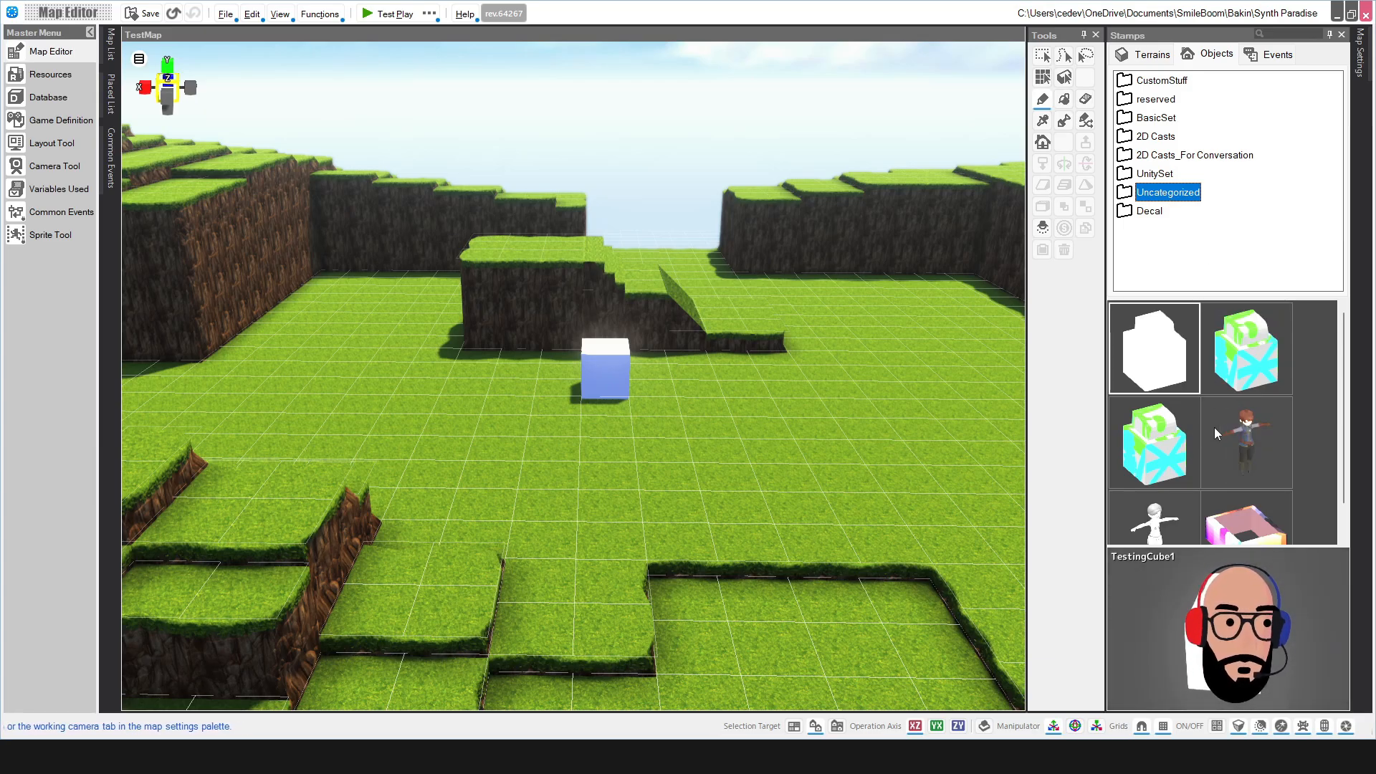
left_click(1180, 457)
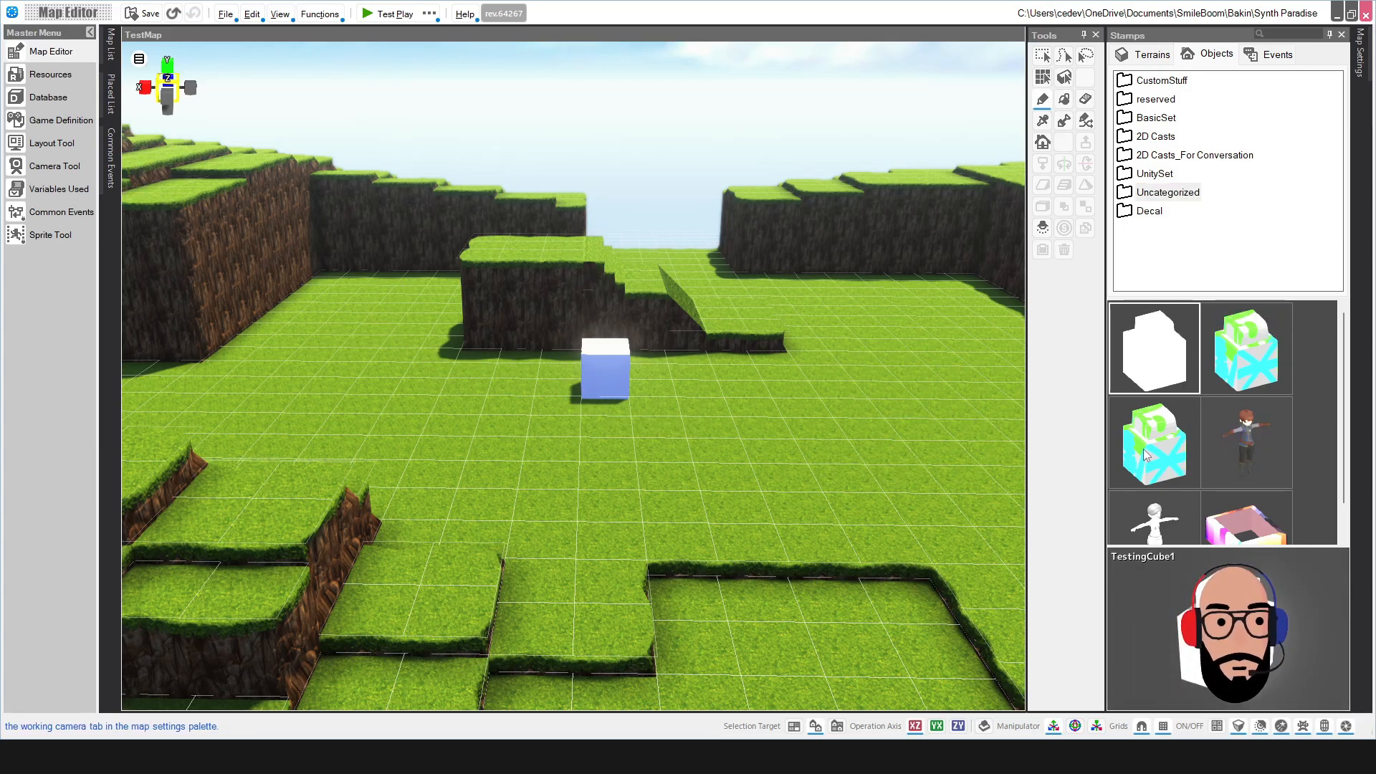
left_click(1243, 358)
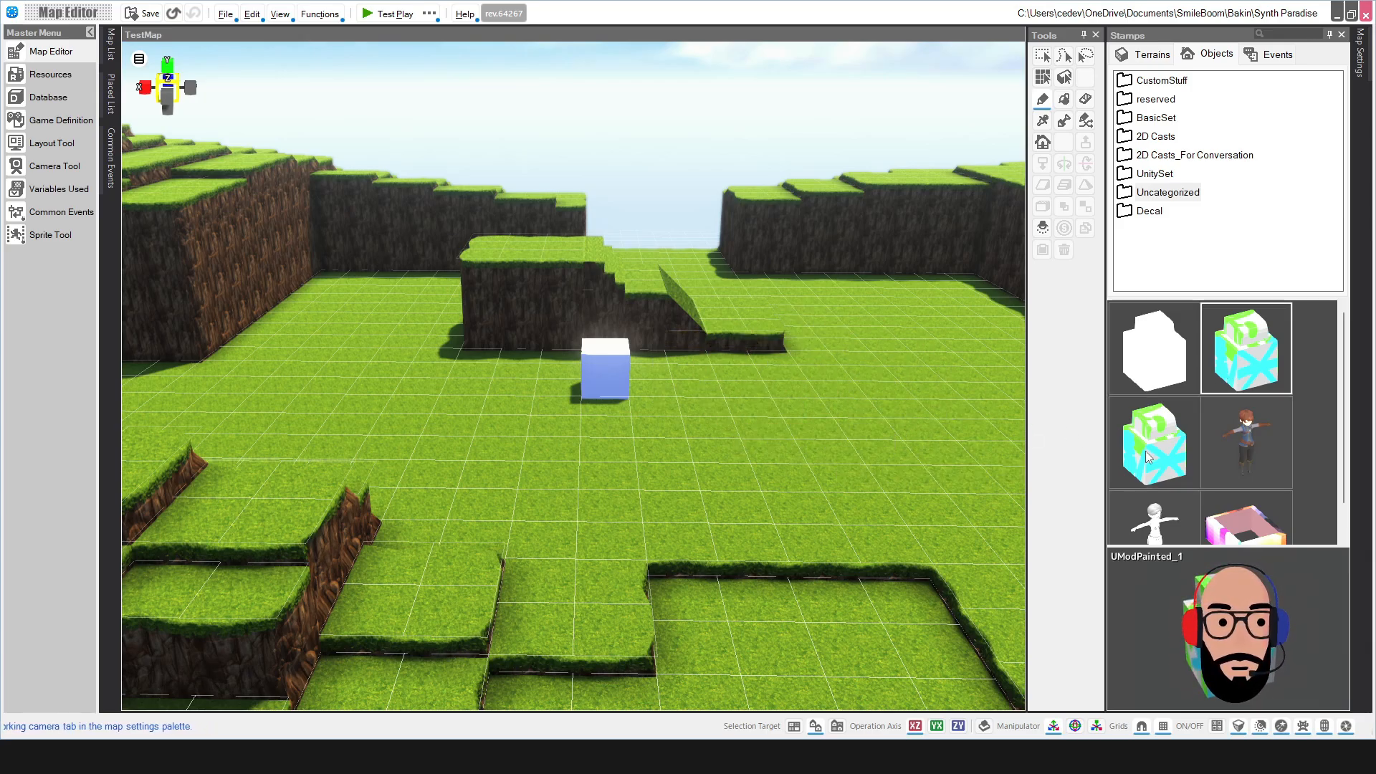
left_click(1172, 446)
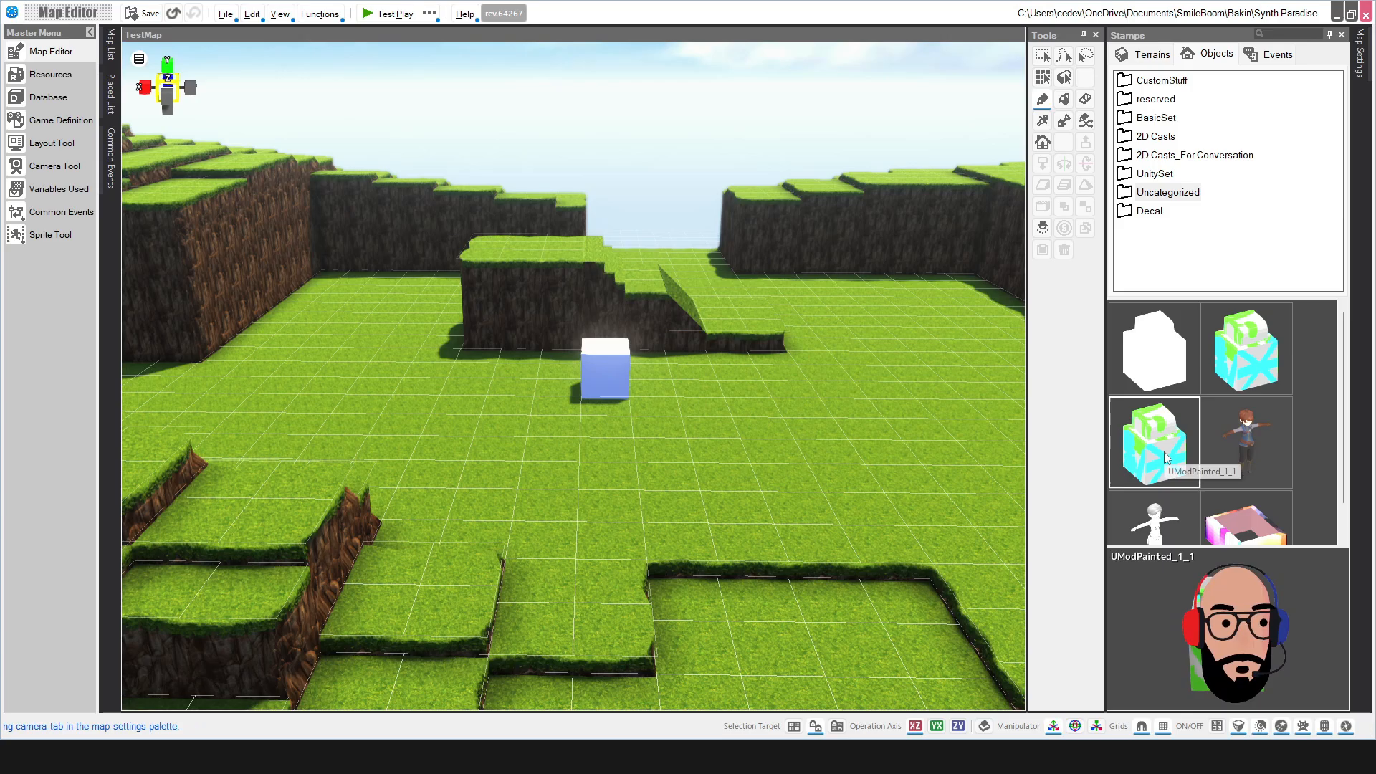
Place the UModPainted_1 stamp on the grass beside the white cube and rotate it by three increments.
left_click(1247, 366)
left_click(770, 428)
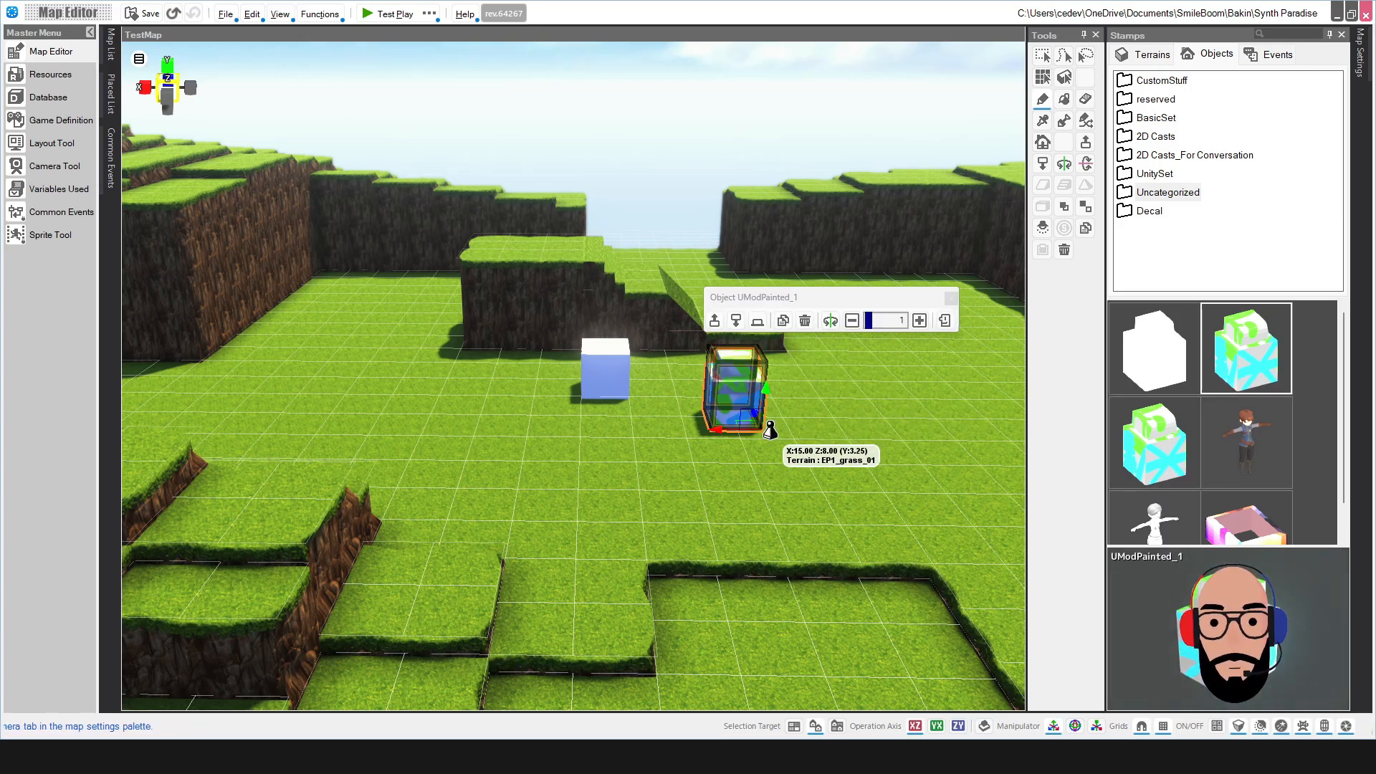
right_click_drag(899, 438, 865, 432)
scroll(860, 430, "up", 5)
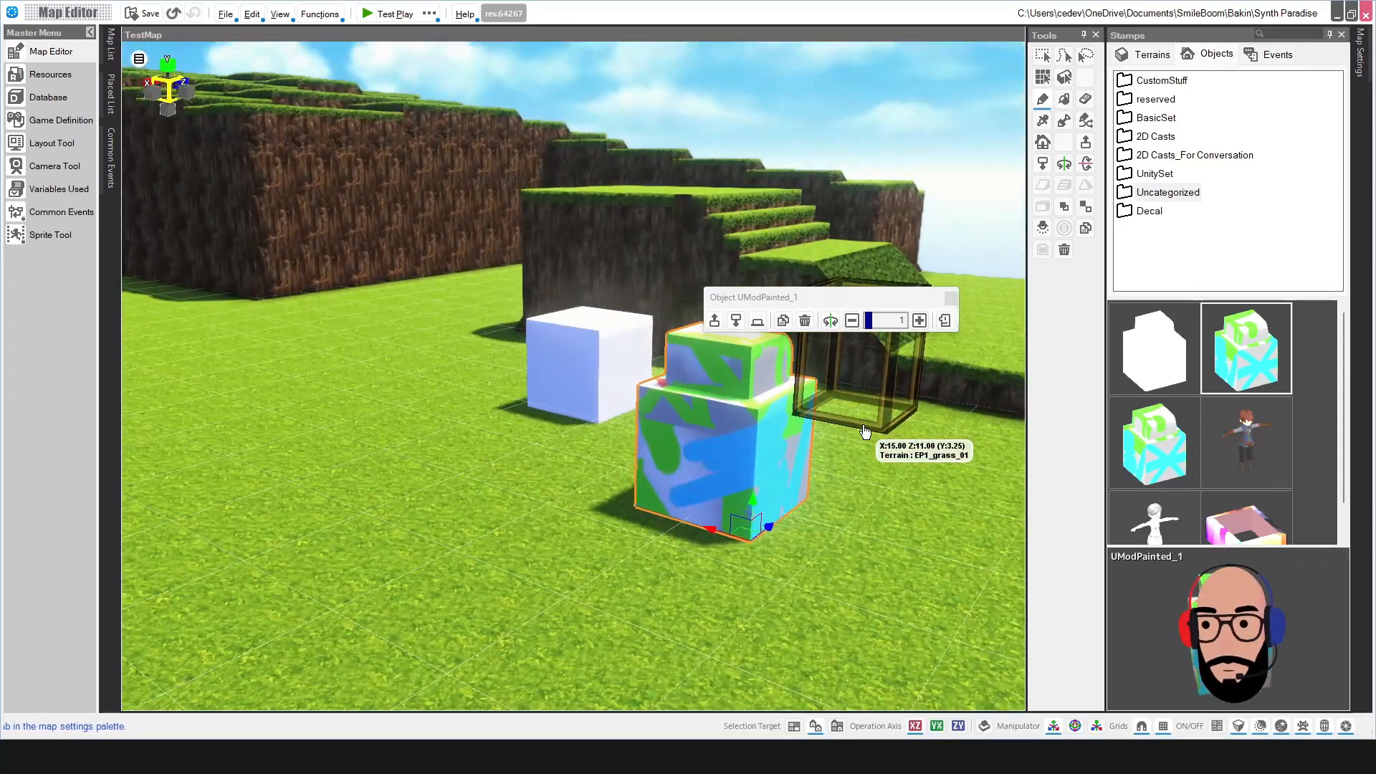
left_click(831, 321)
left_click(831, 321)
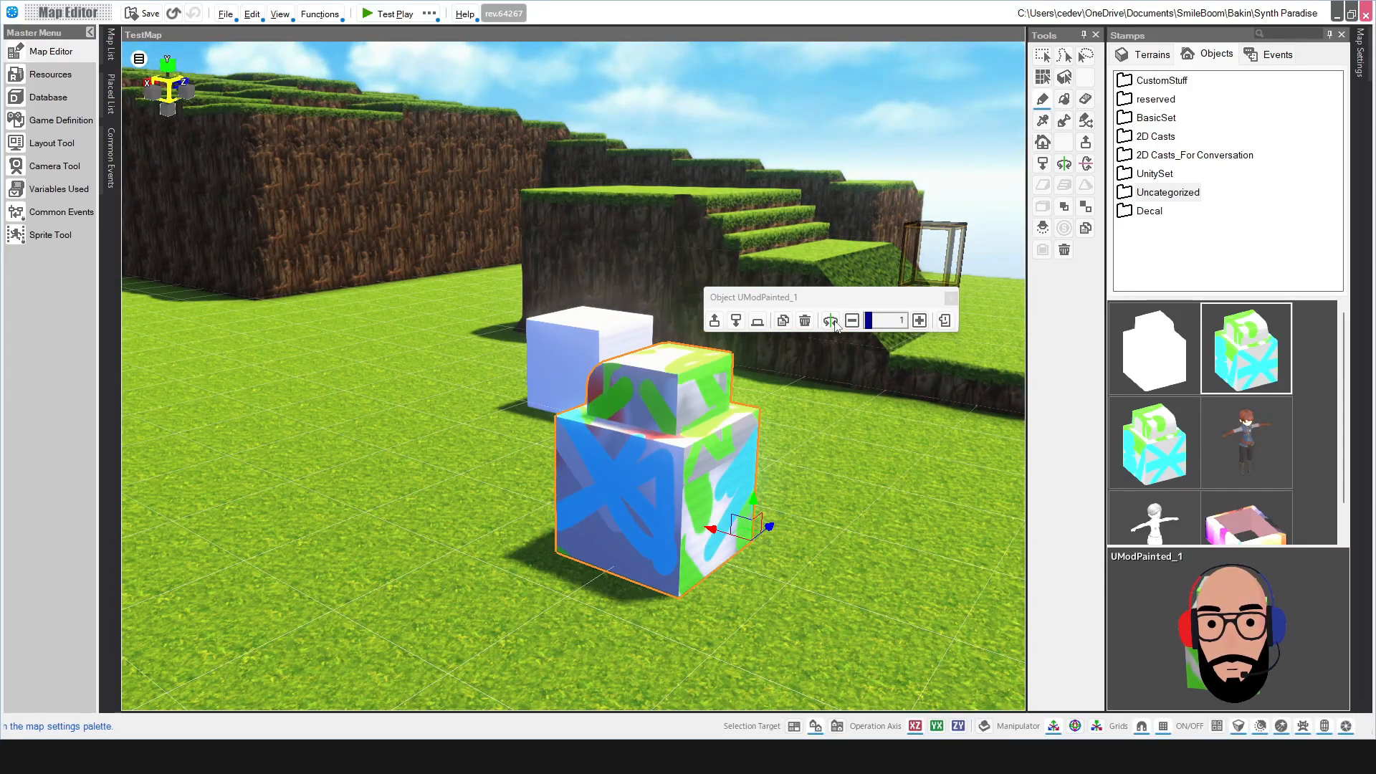
left_click(831, 321)
Examine the placed painted model and its textures on the map from several angles and distances.
right_click_drag(740, 507, 703, 468)
scroll(836, 496, "down", 3)
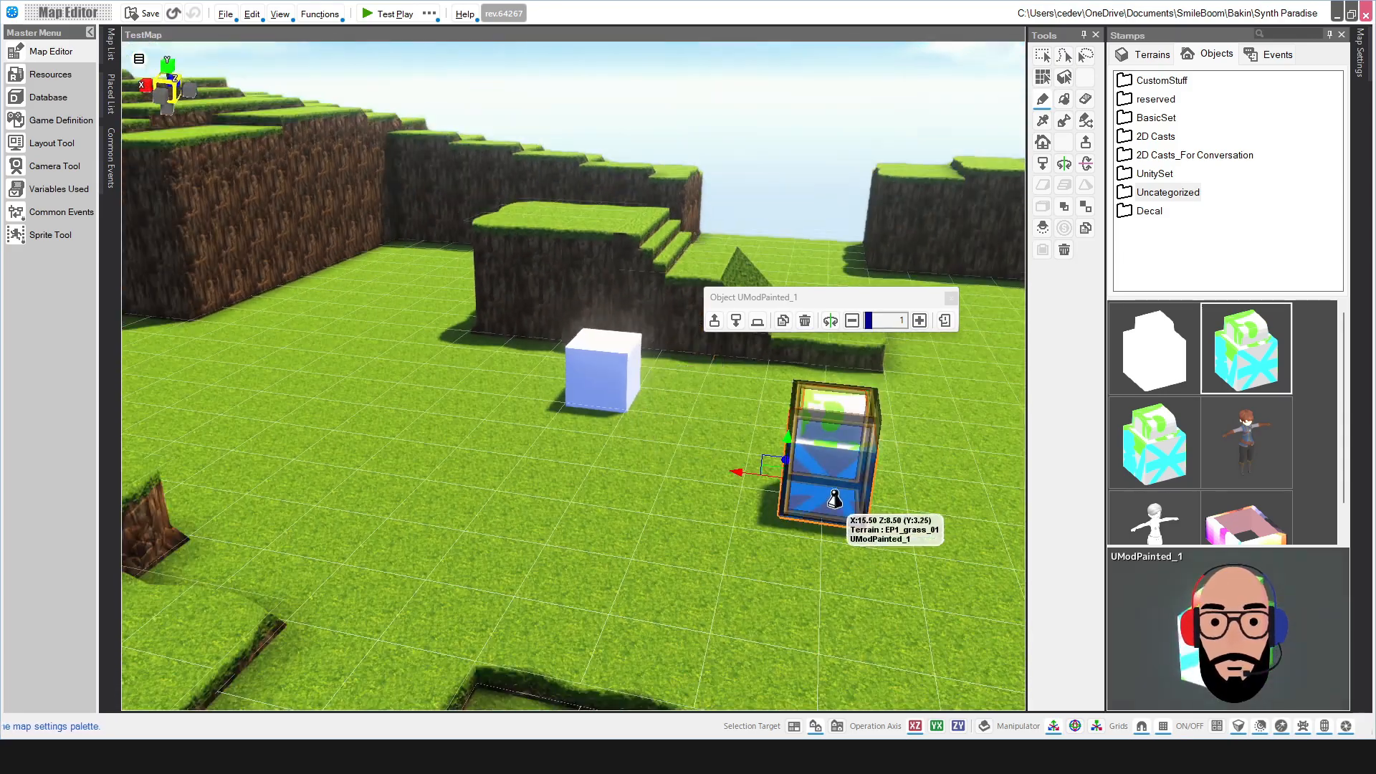
middle_click_drag(837, 496, 812, 479)
right_click_drag(704, 461, 718, 454)
scroll(651, 423, "up", 4)
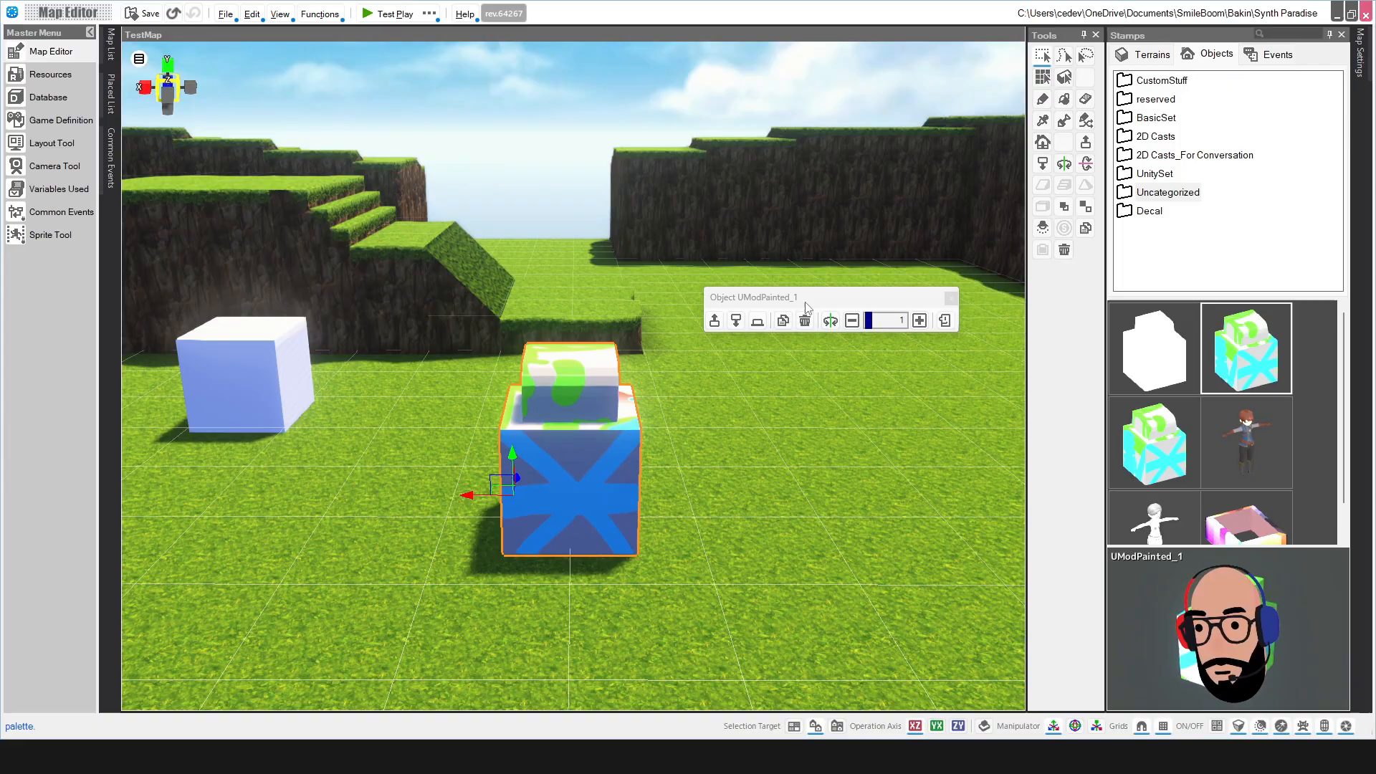
mouse_move(708, 483)
right_mouse_down()
mouse_move(640, 496)
mouse_move(681, 476)
mouse_move(756, 478)
mouse_move(700, 481)
right_mouse_up()
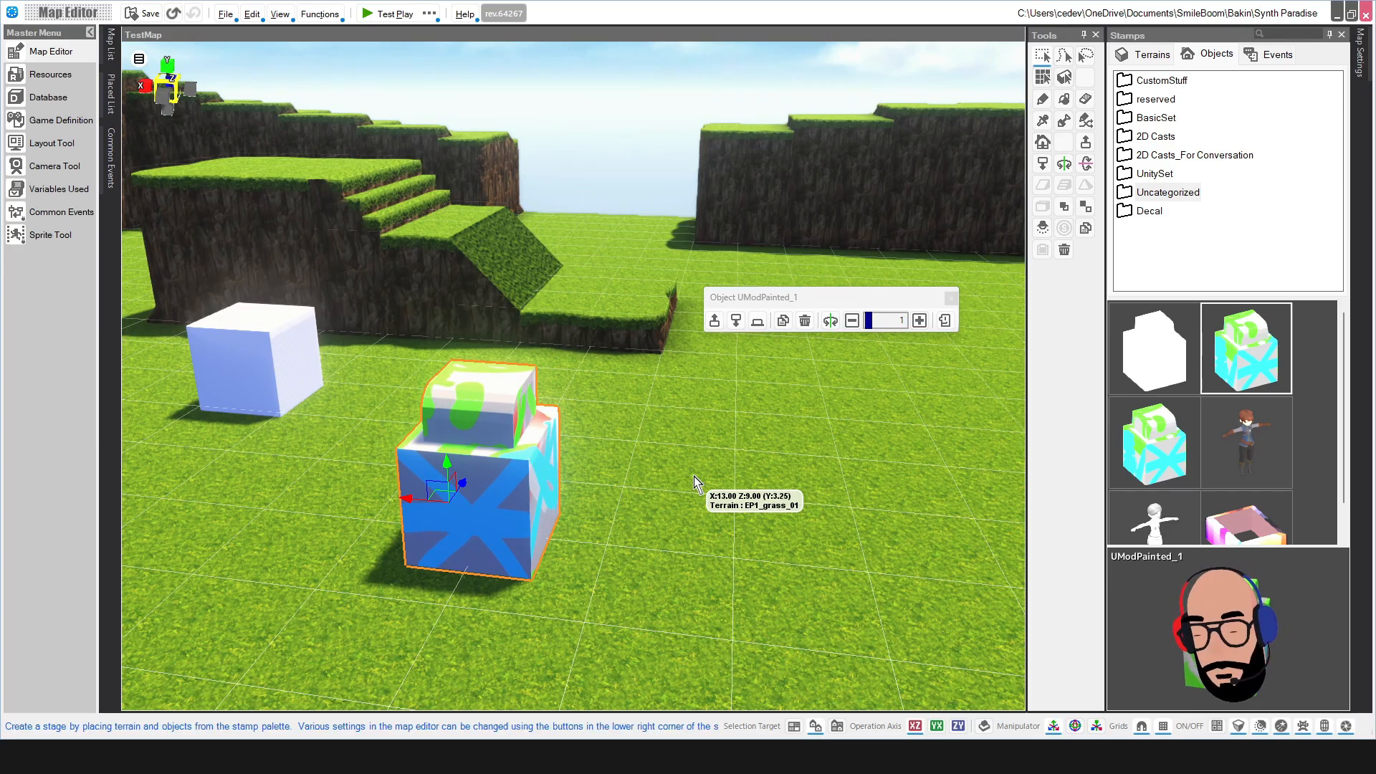
middle_click_drag(539, 329, 560, 357)
scroll(565, 368, "down", 4)
right_click_drag(565, 368, 596, 347)
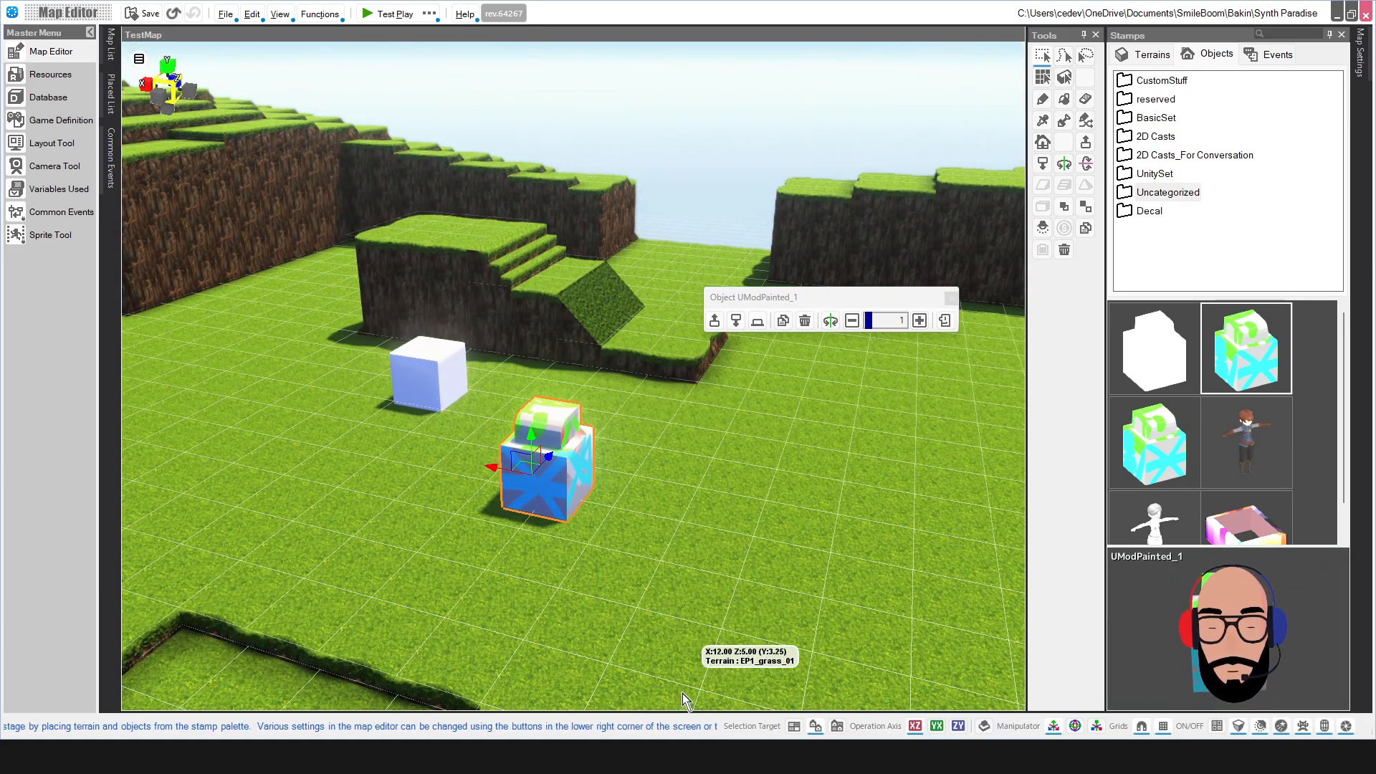
Switch to the WorkFlow - RPGBakin project window in Unity.
mouse_move(940, 754)
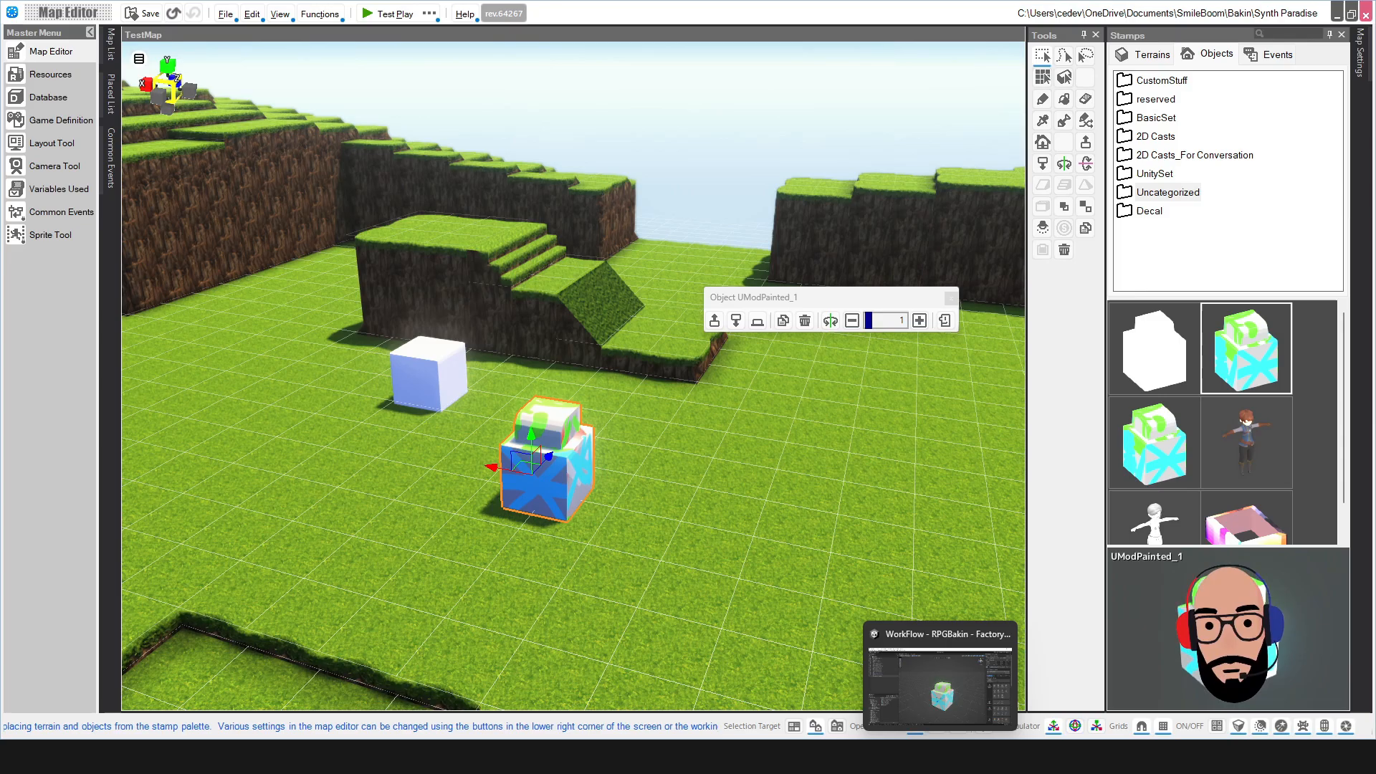
left_click(940, 684)
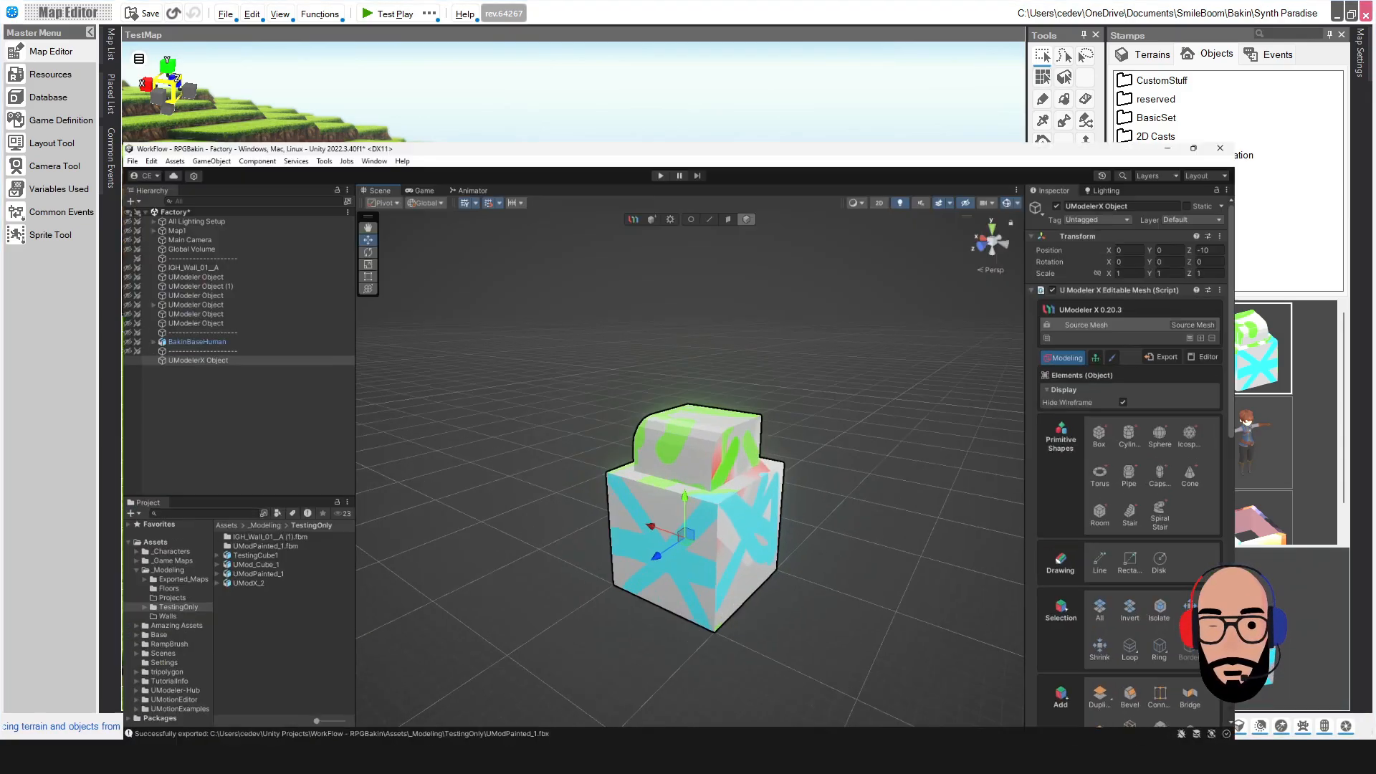